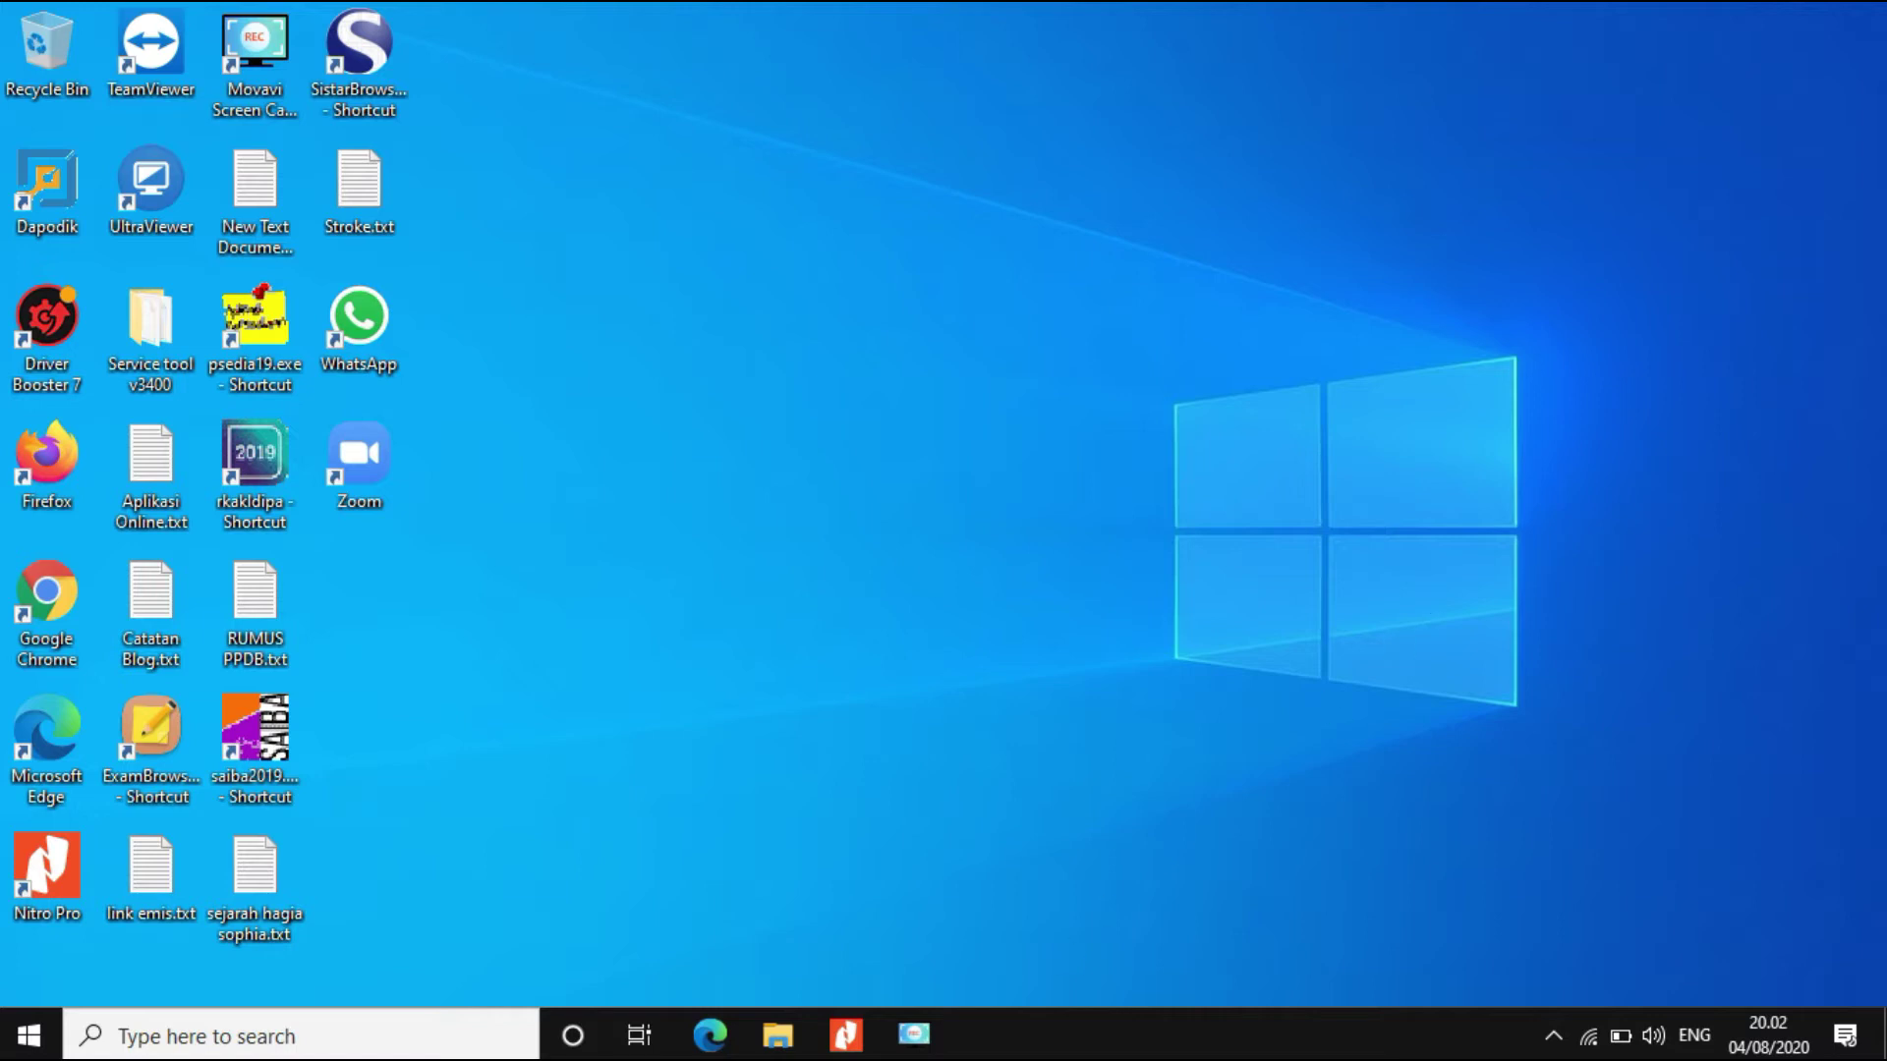
Step: Read the Dapodik guide's recommended computer specifications in Nitro Pro, then open This PC
left_click(845, 1035)
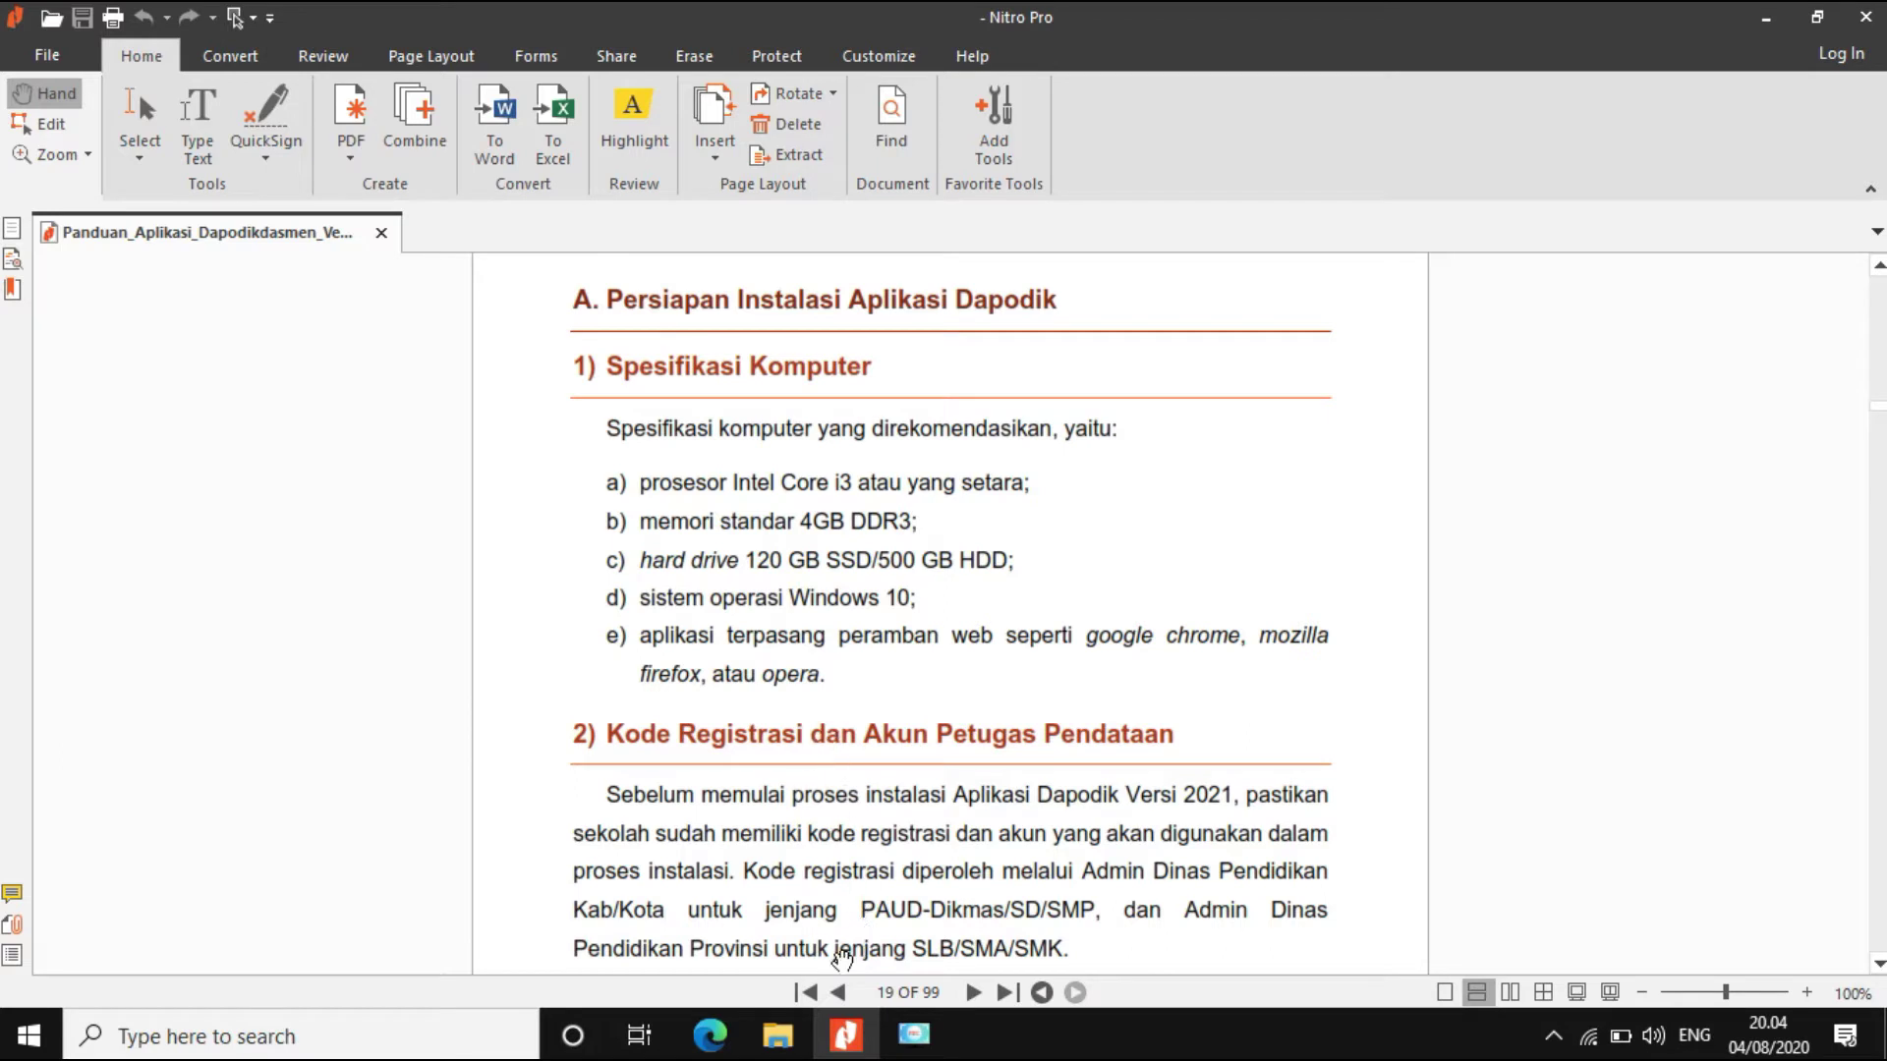
left_click(775, 1036)
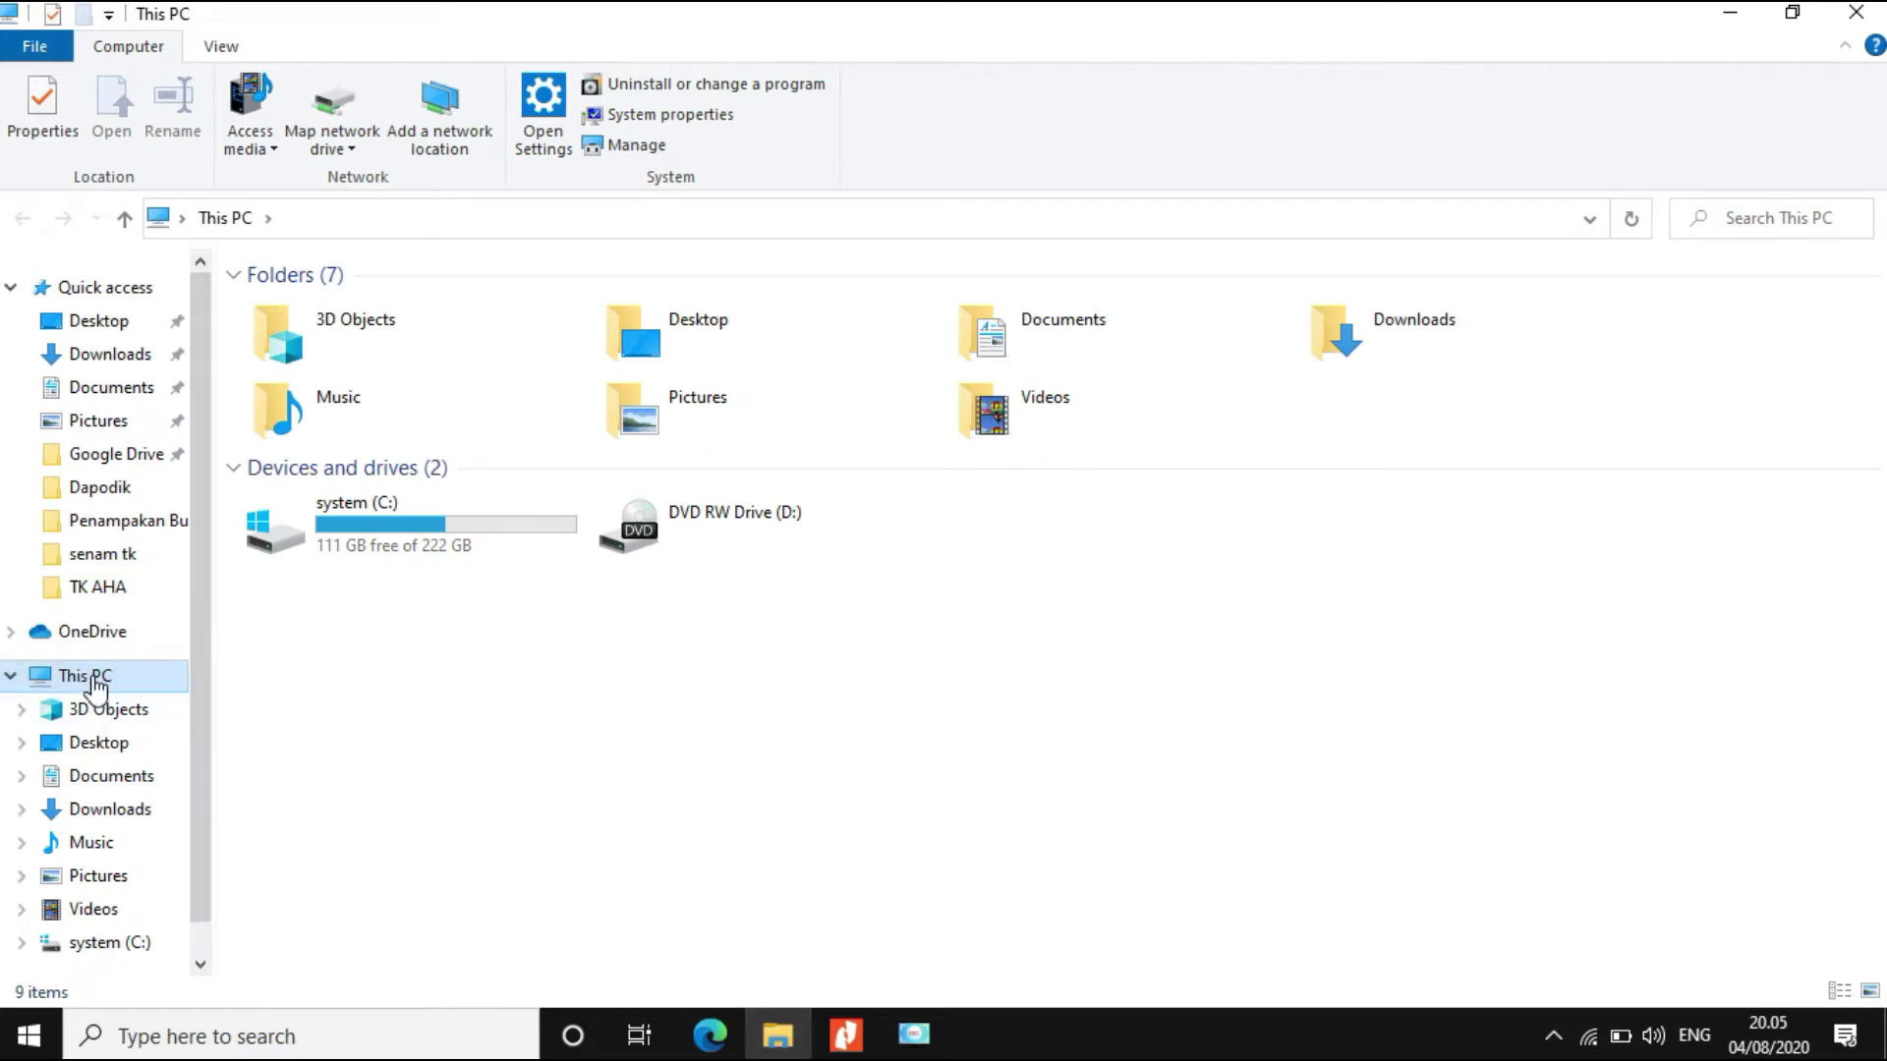
Step: Compare This PC's system properties with the guide's specification requirements
right_click(96, 685)
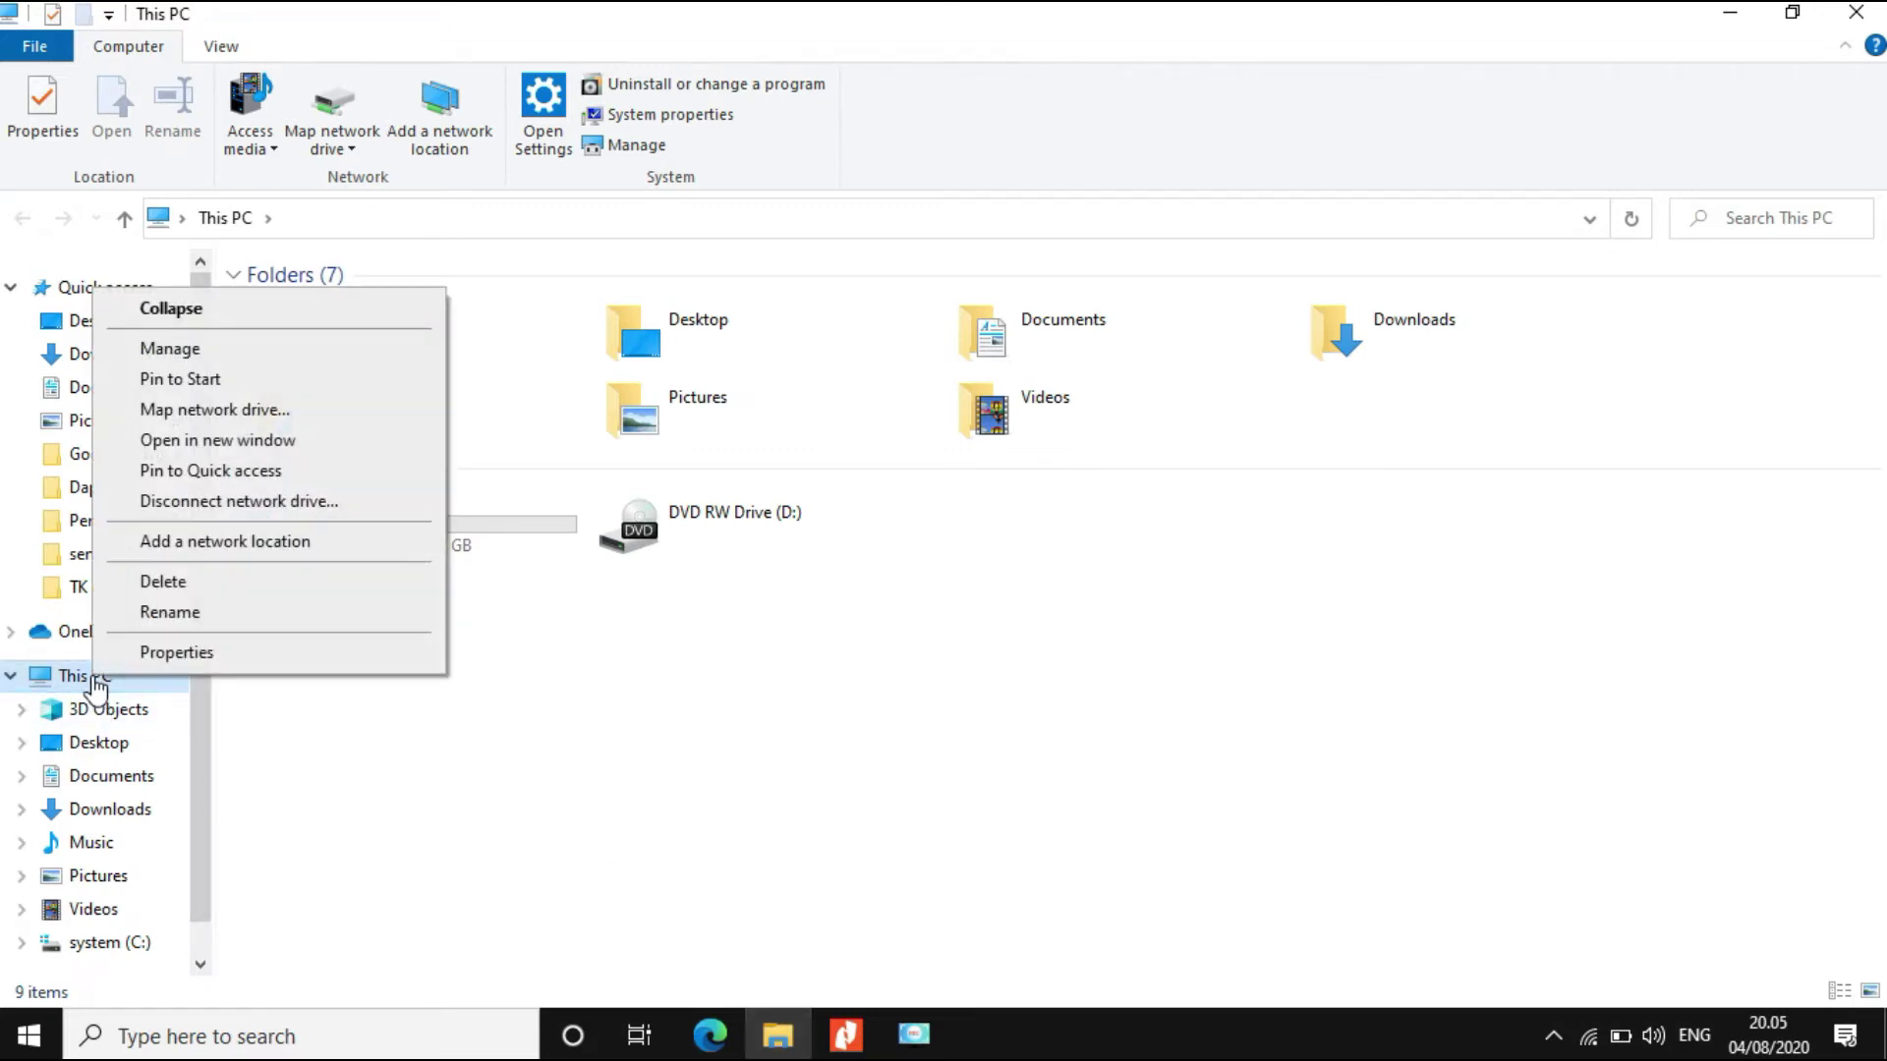
left_click(179, 660)
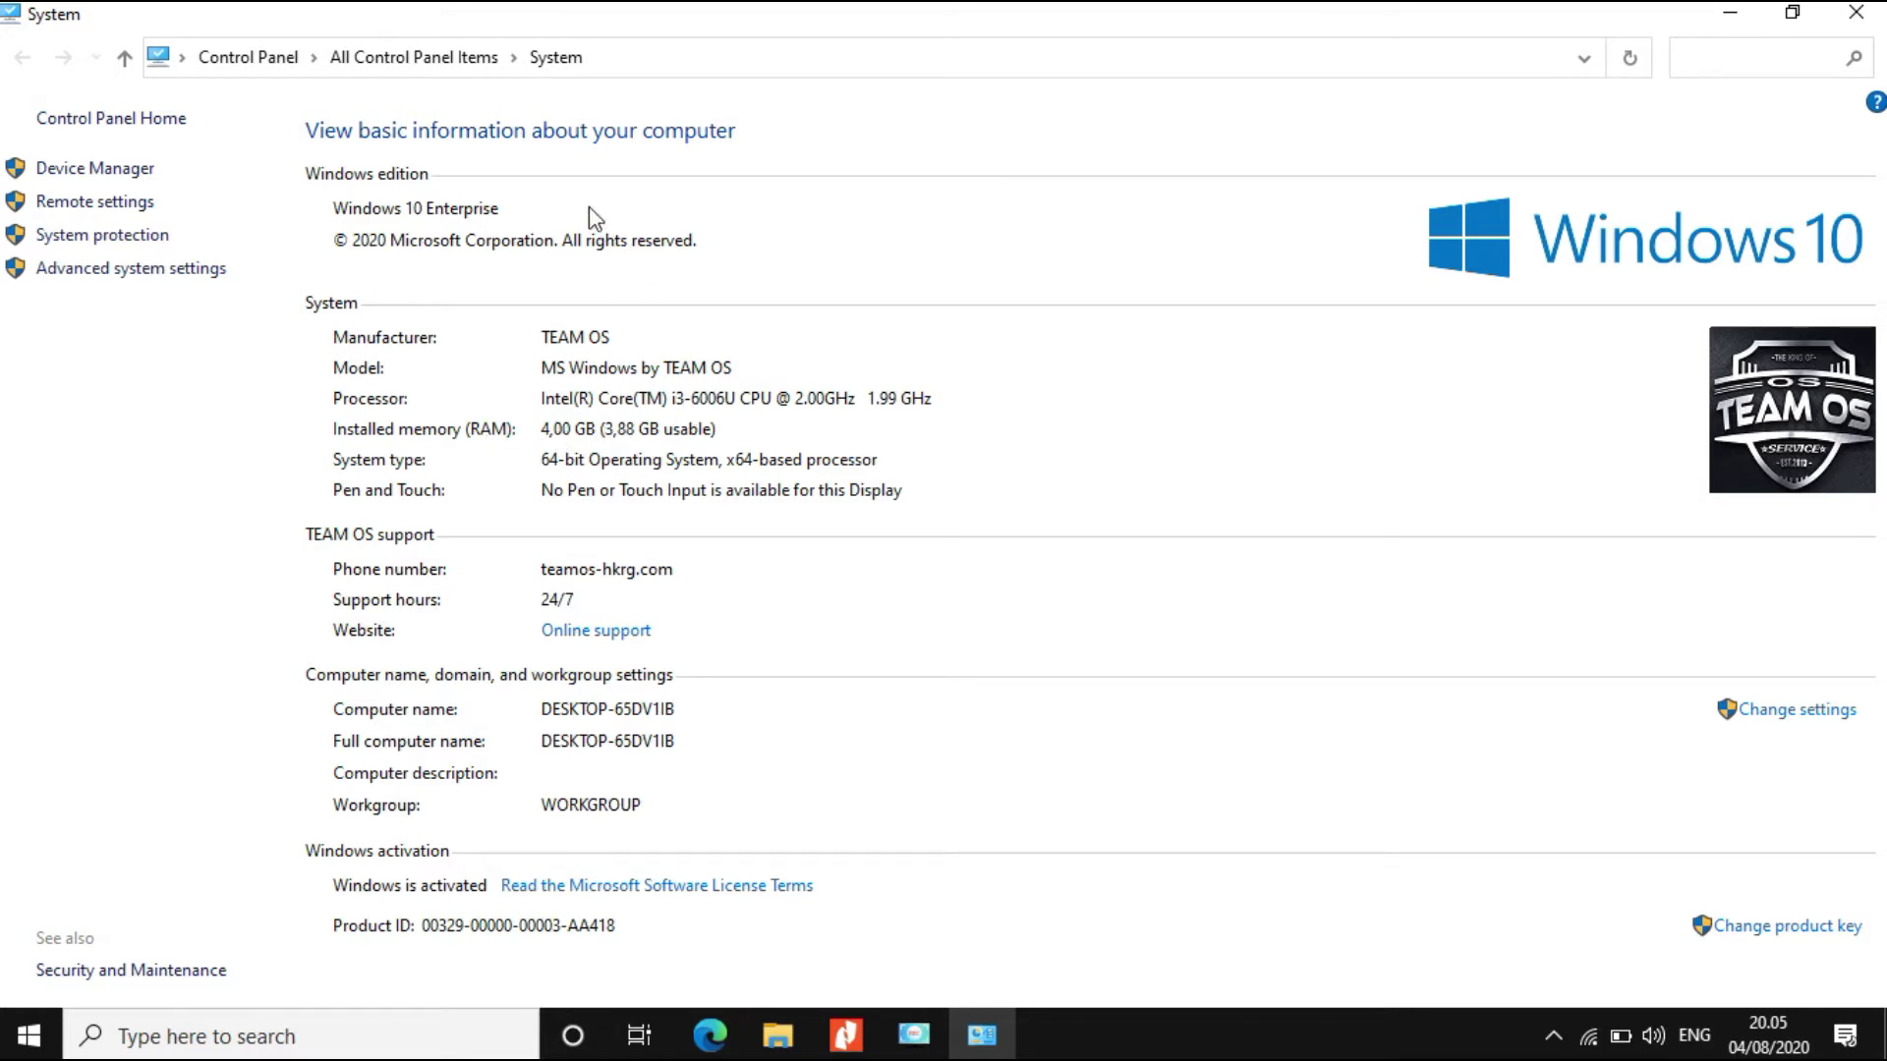
left_click(845, 1034)
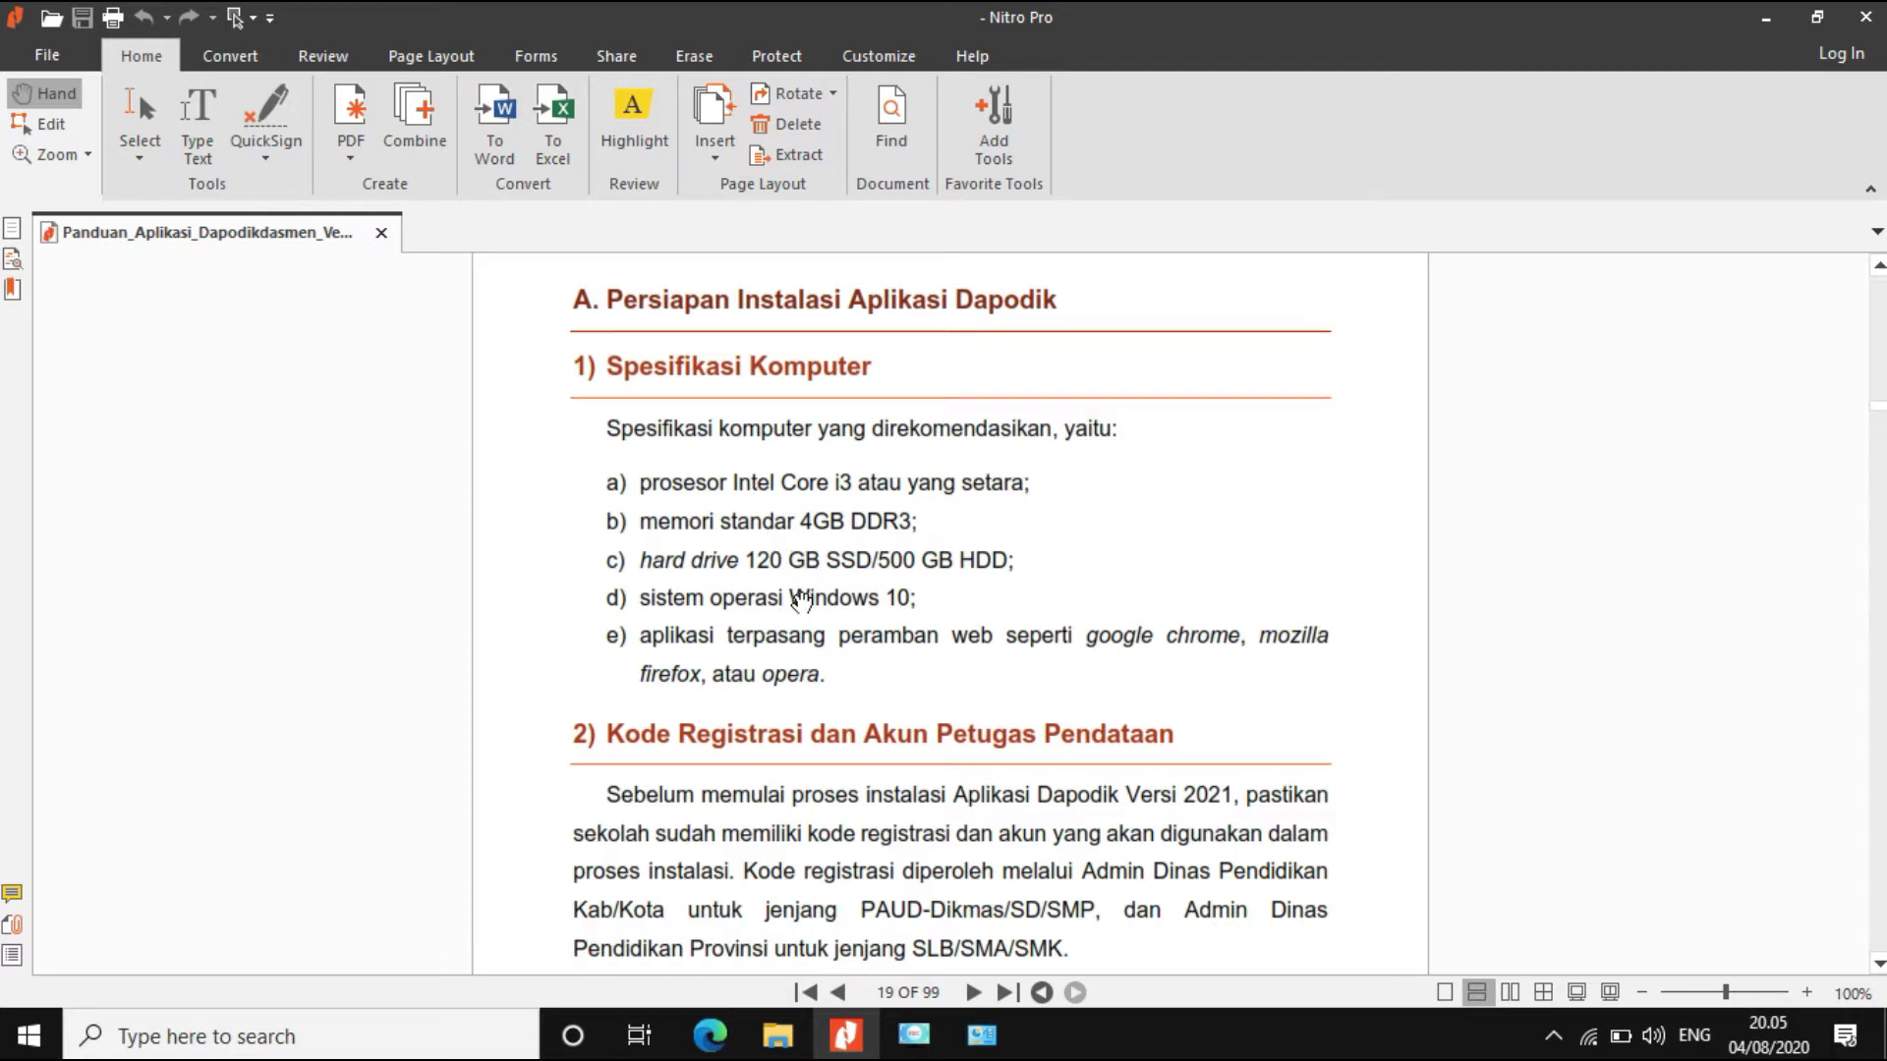
key("alt+Tab")
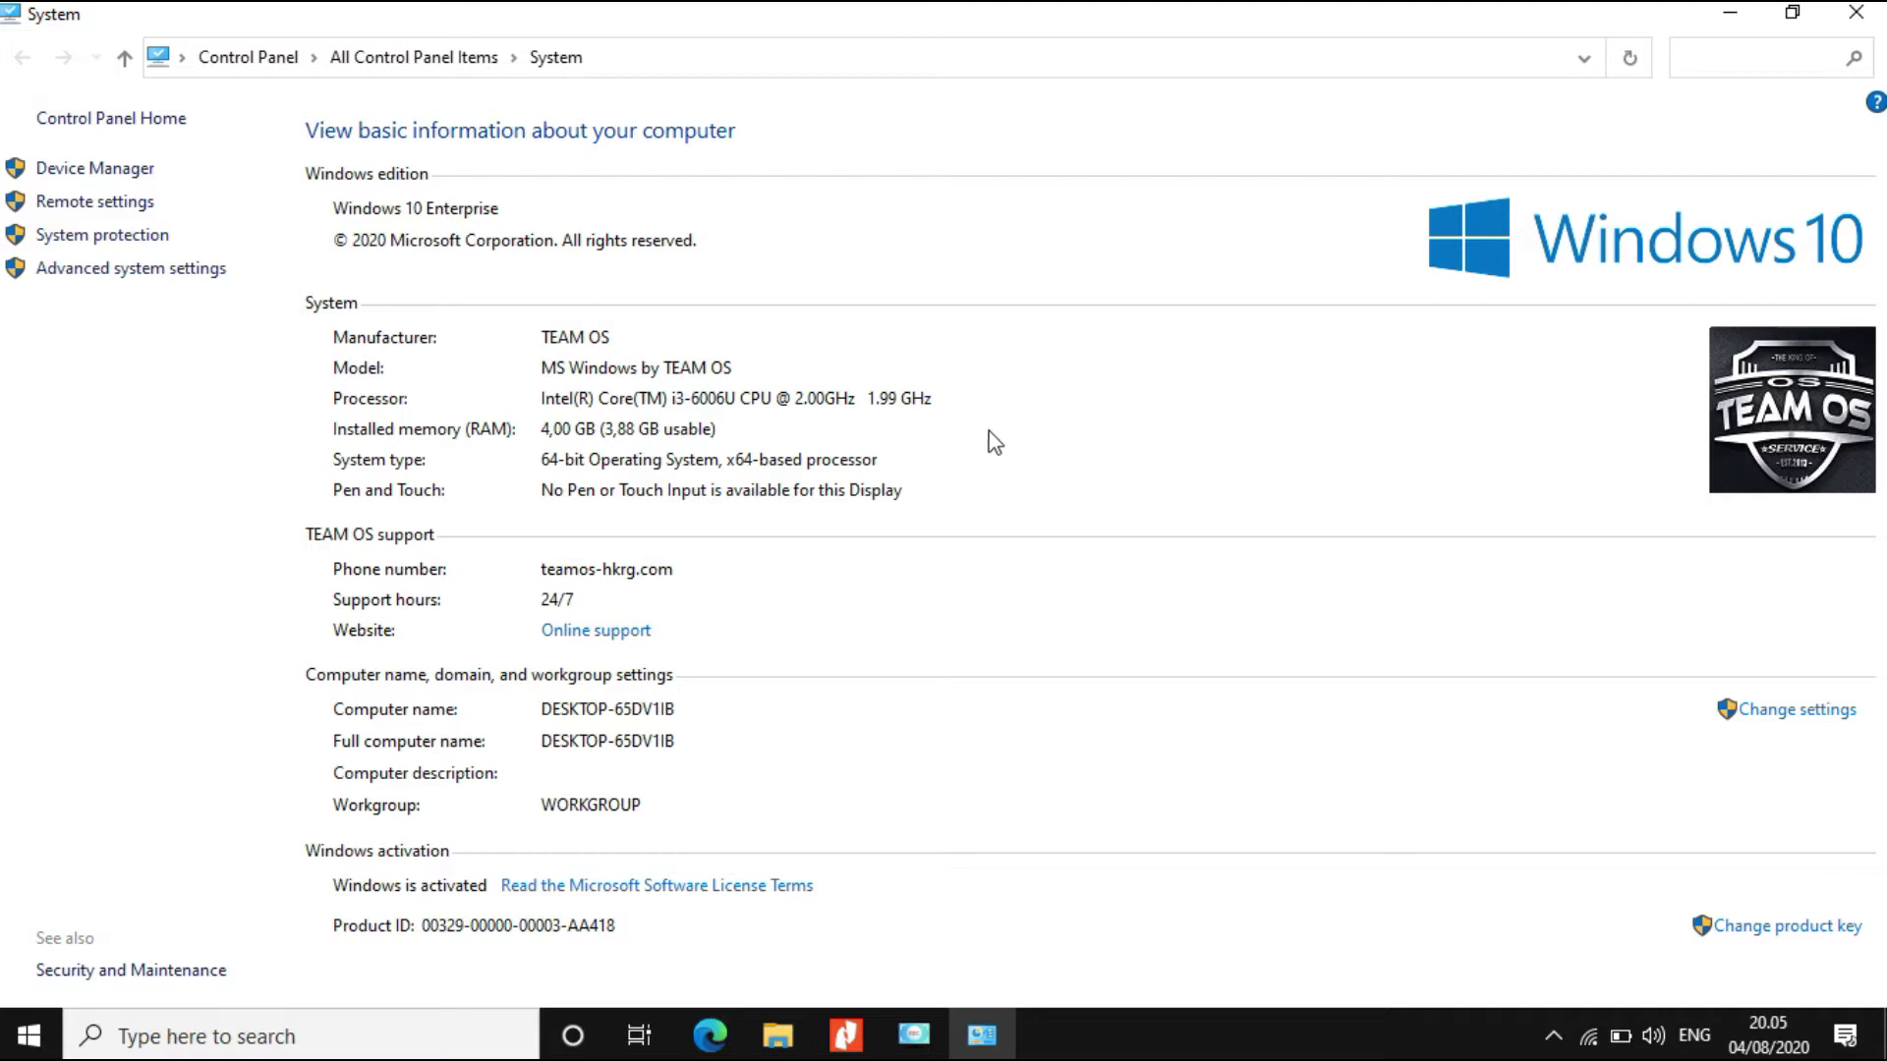
Step: Close the System window, the Nitro Pro guide and the This PC window
left_click(1867, 18)
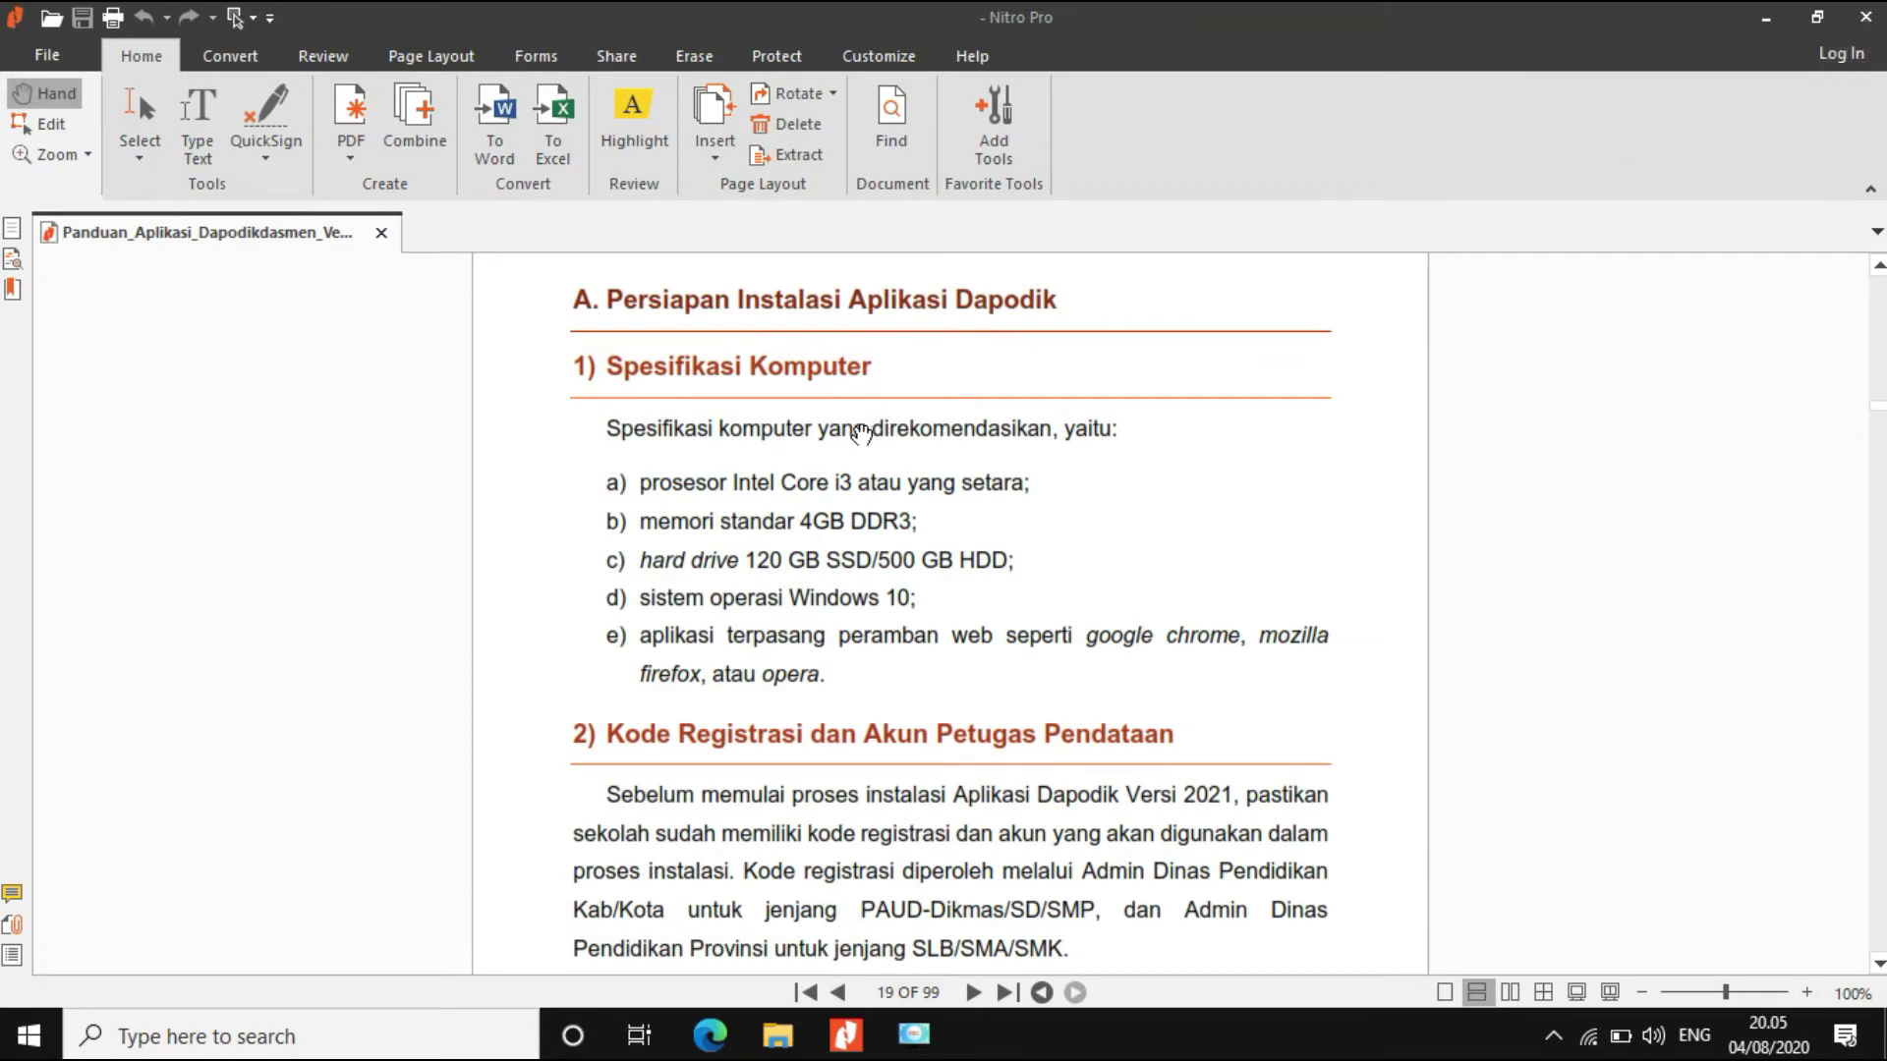
left_click(1864, 18)
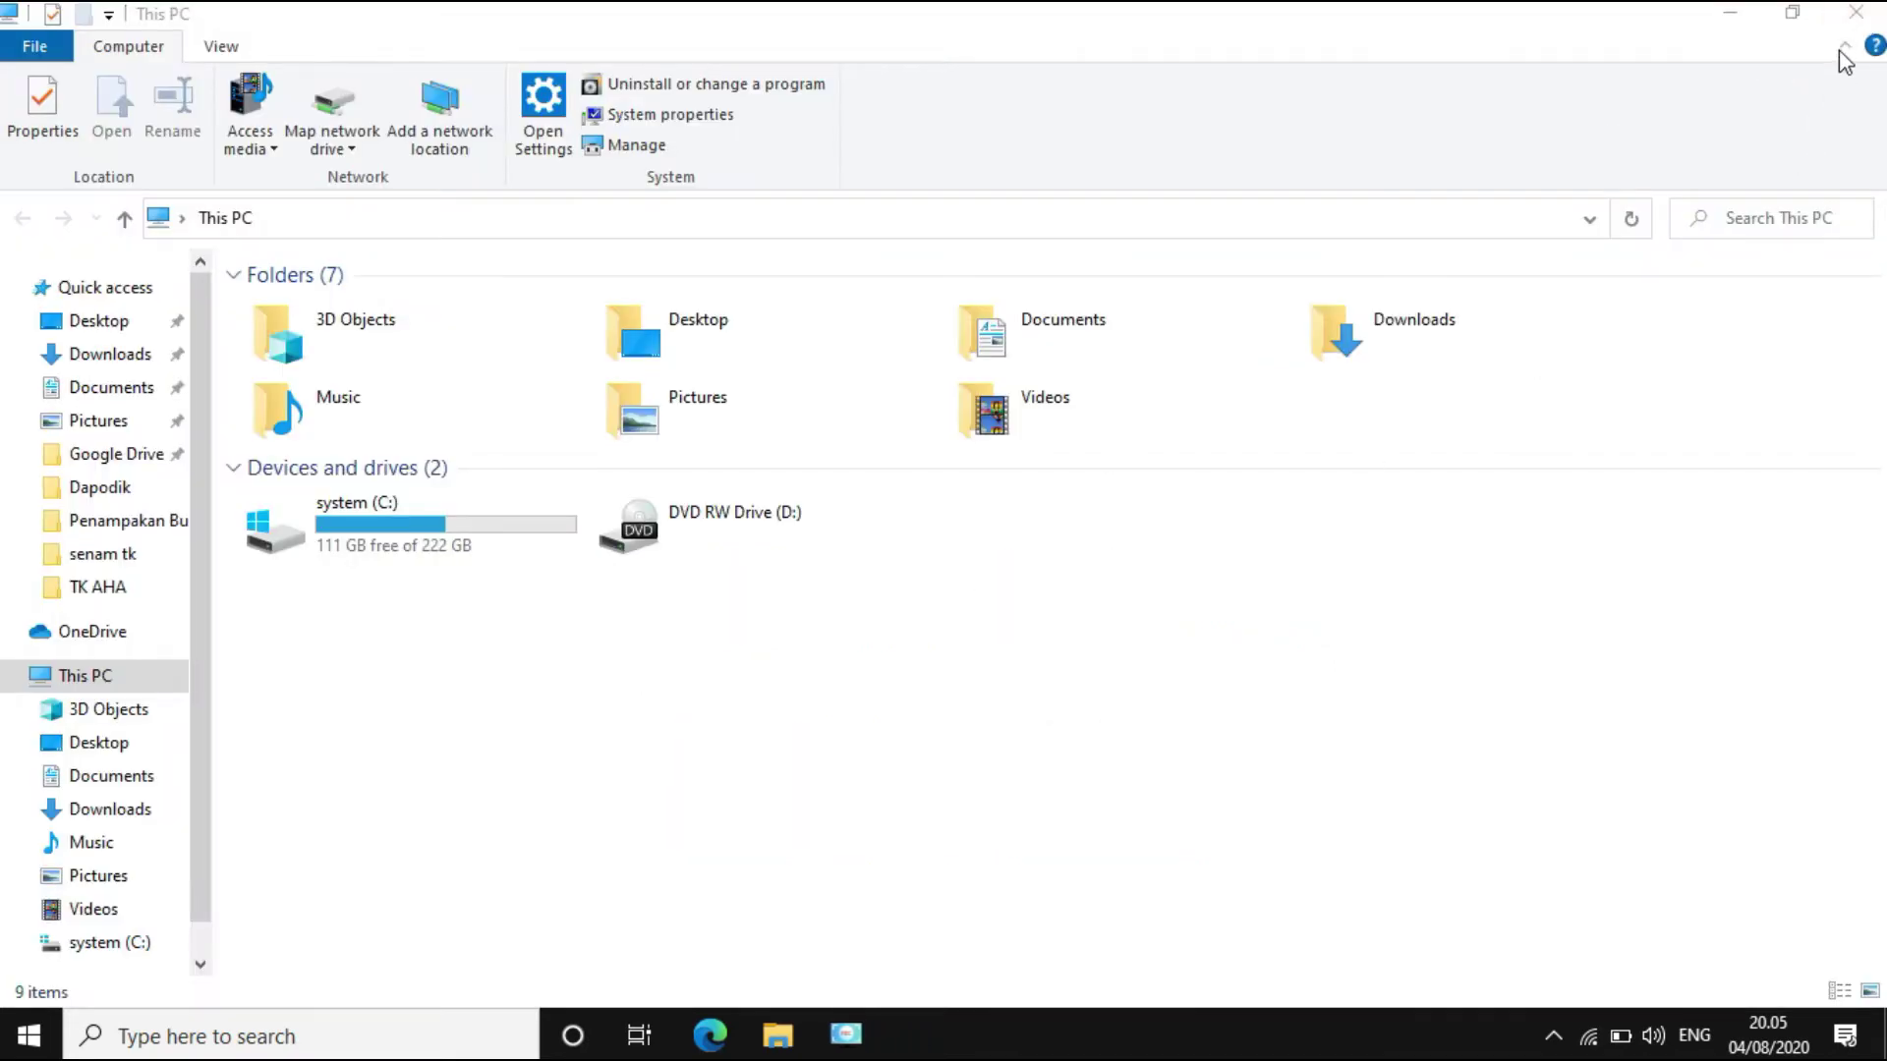
left_click(1864, 20)
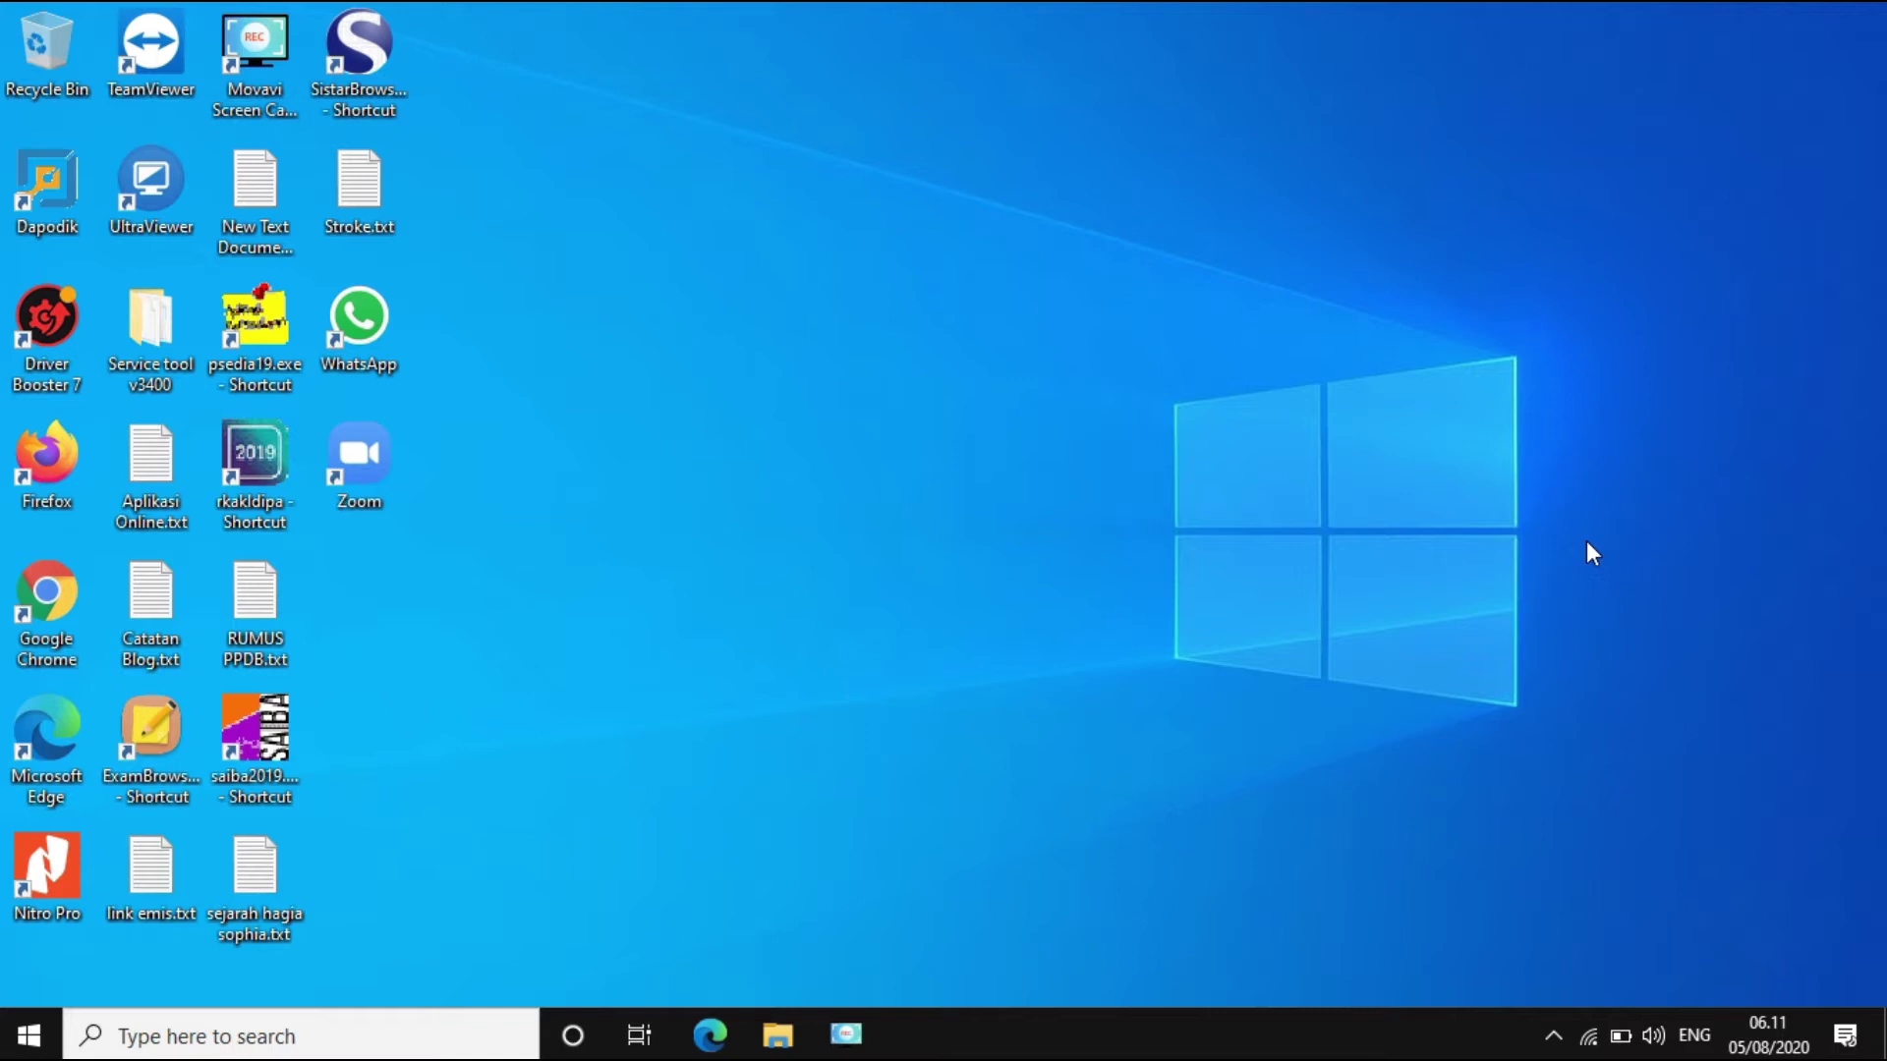
left_click(1554, 1038)
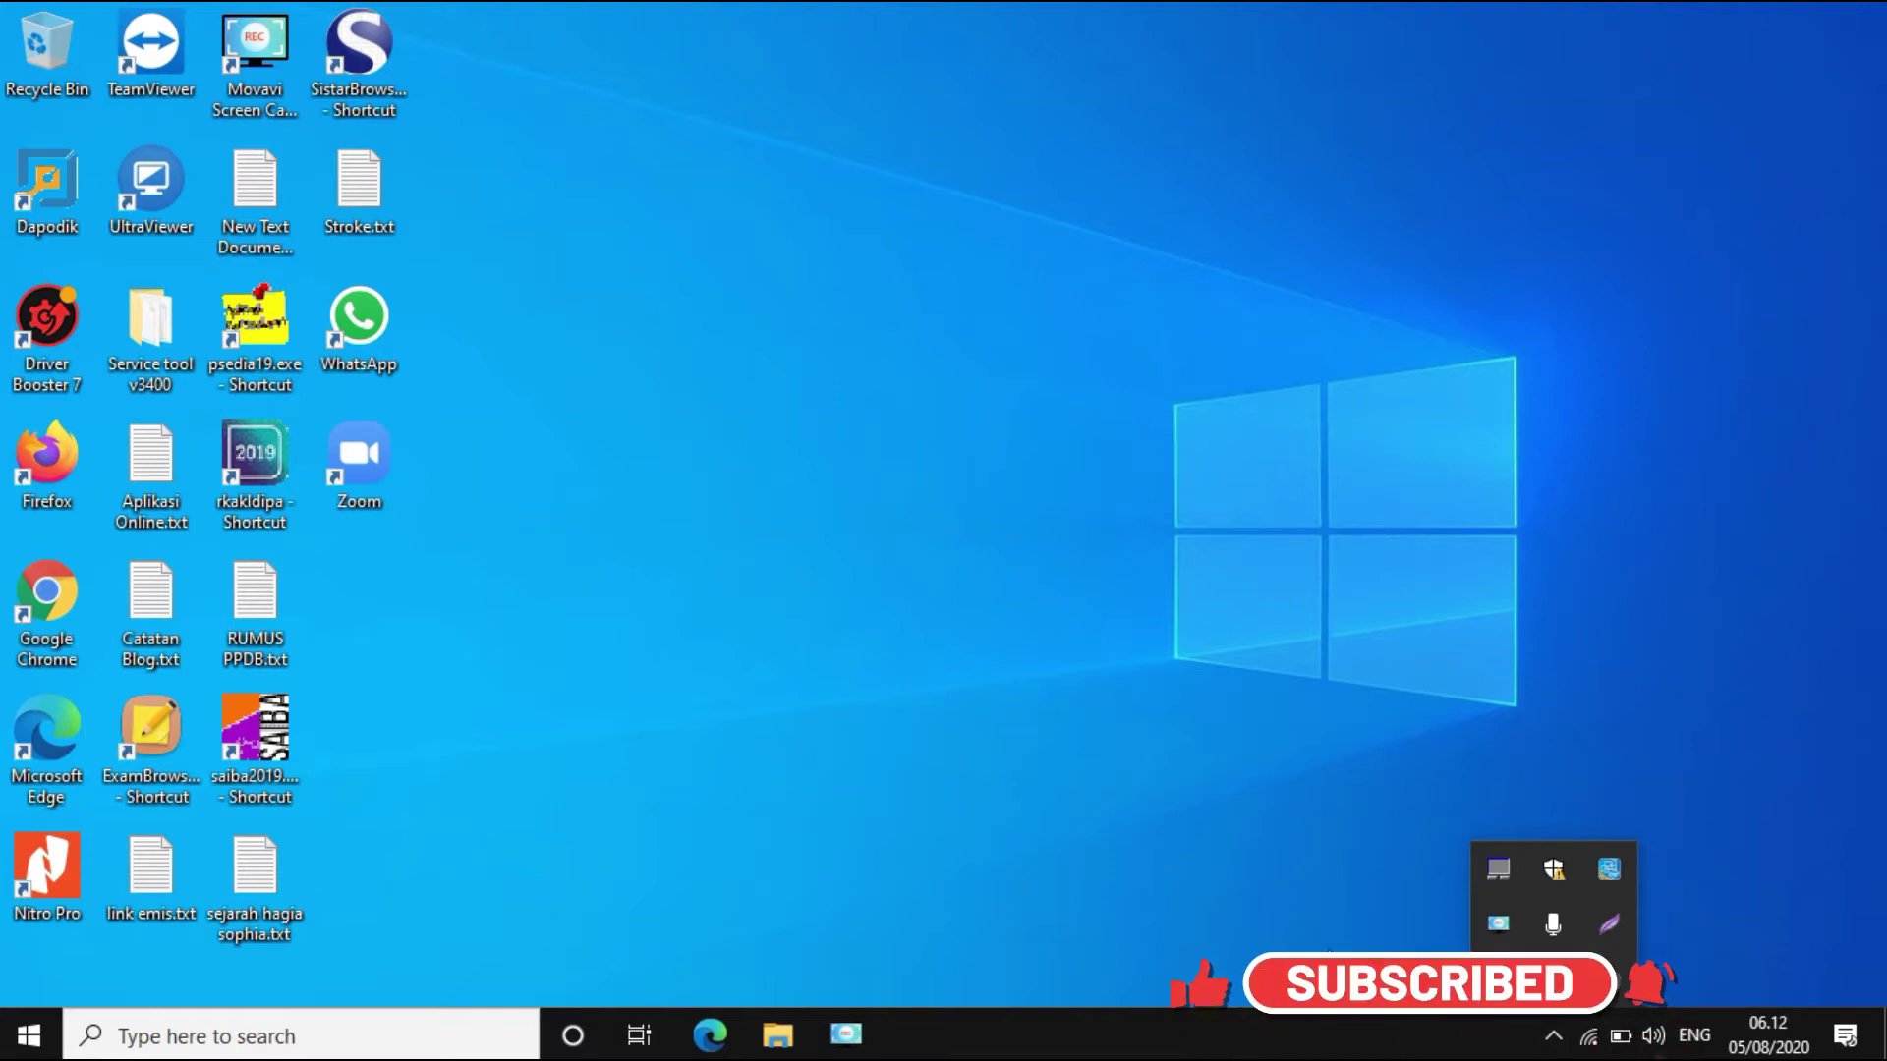
left_click(967, 616)
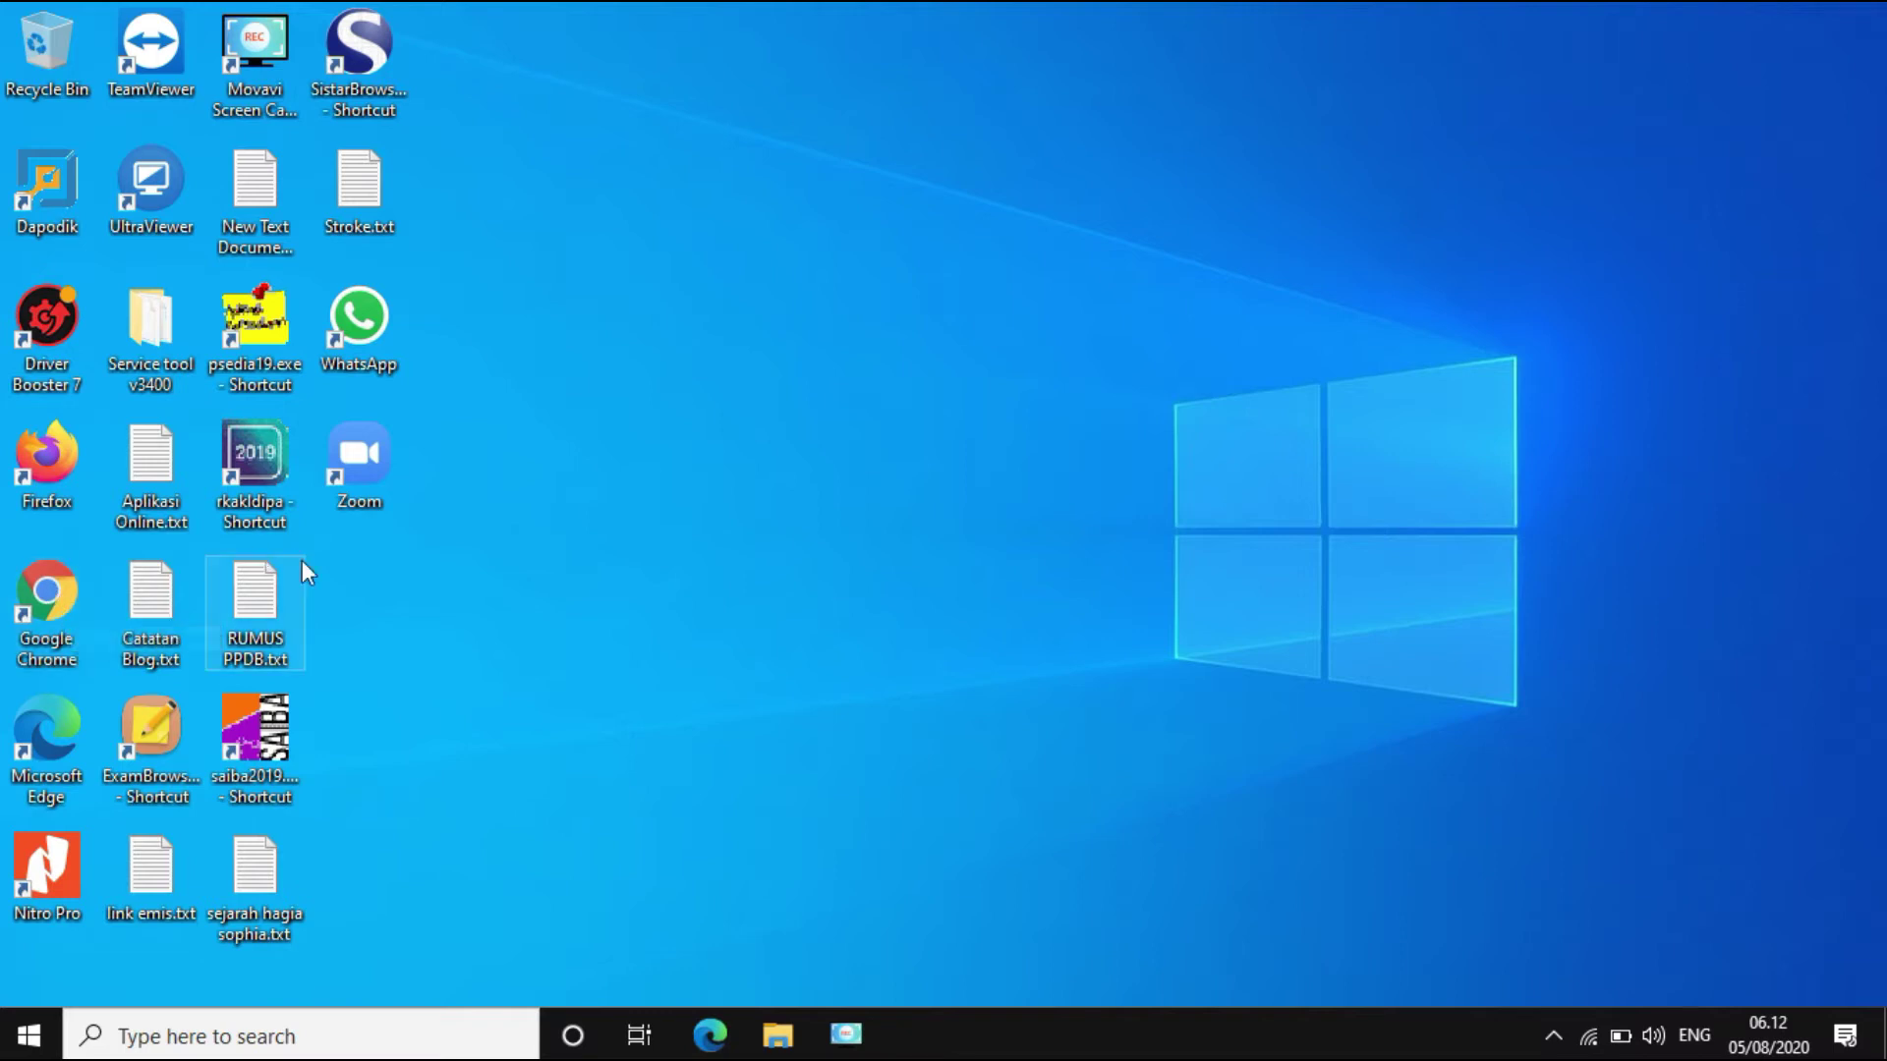
Step: Launch Google Chrome and go to its Riwayat (history) page
left_click(69, 592)
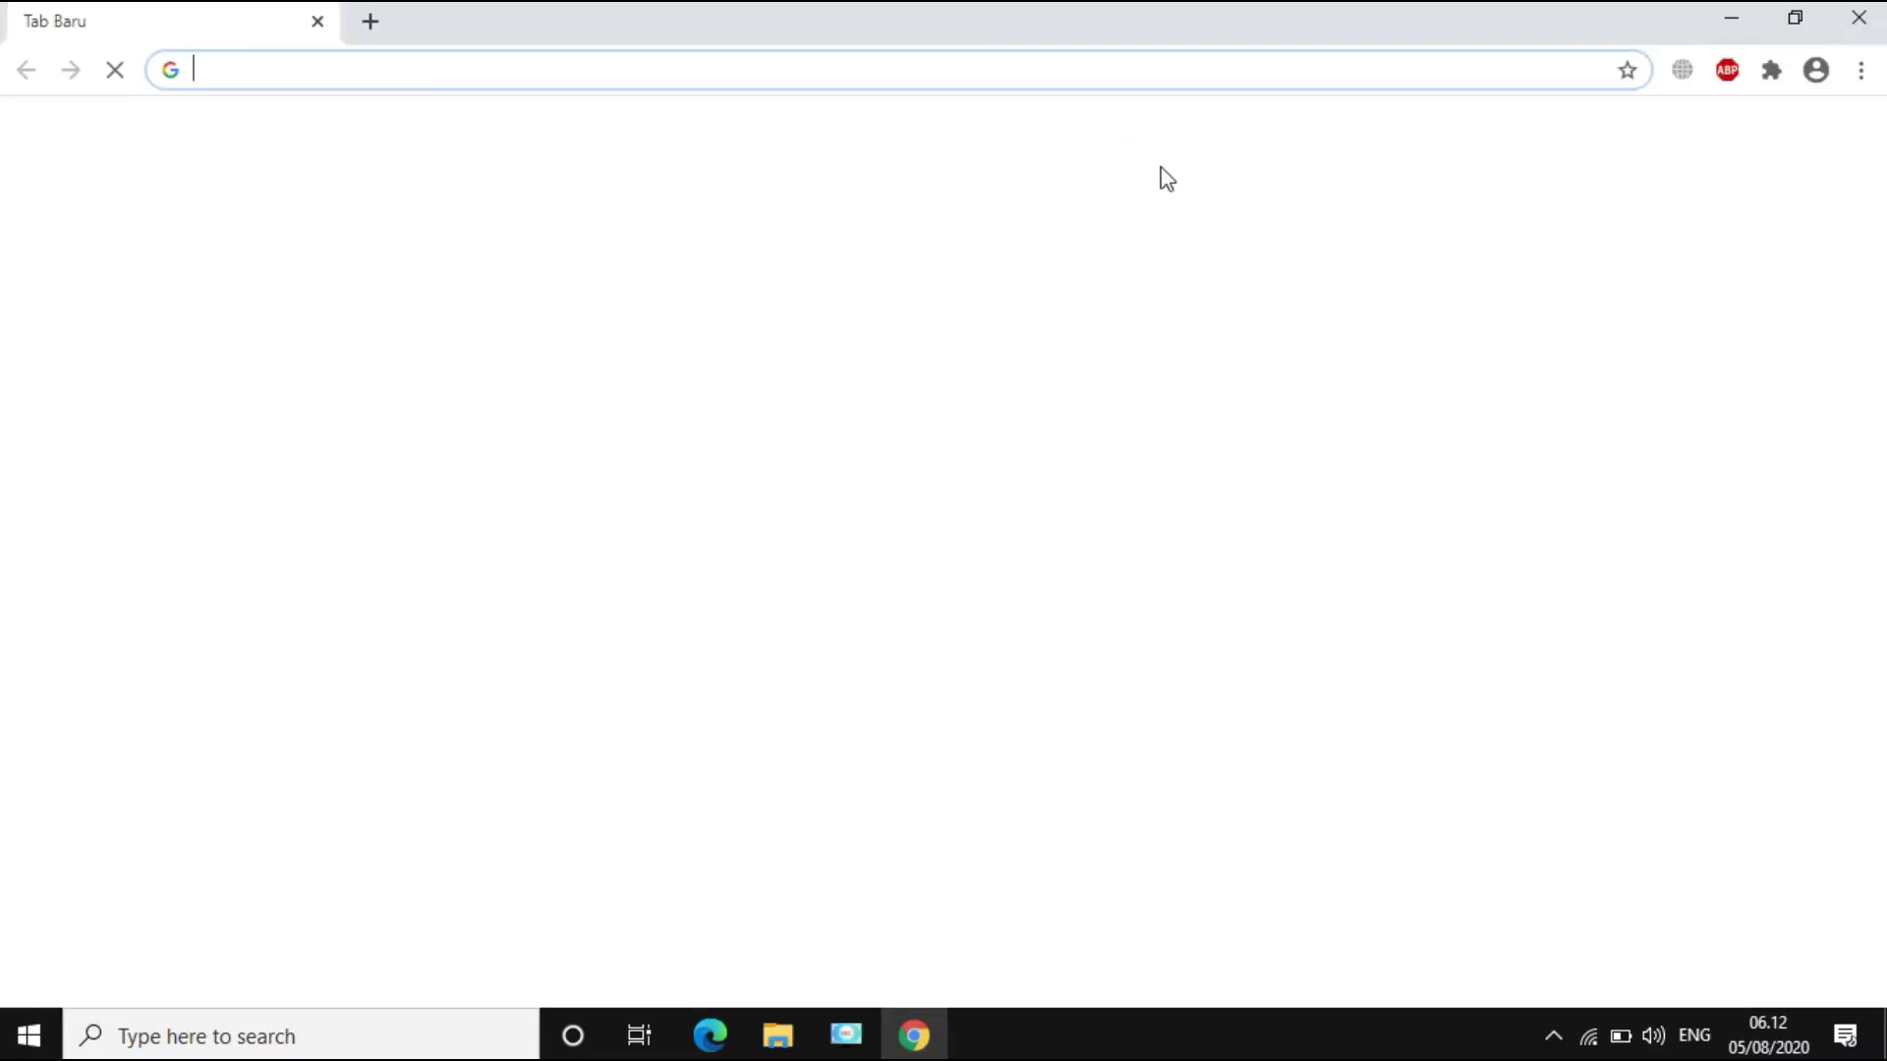
left_click(1860, 71)
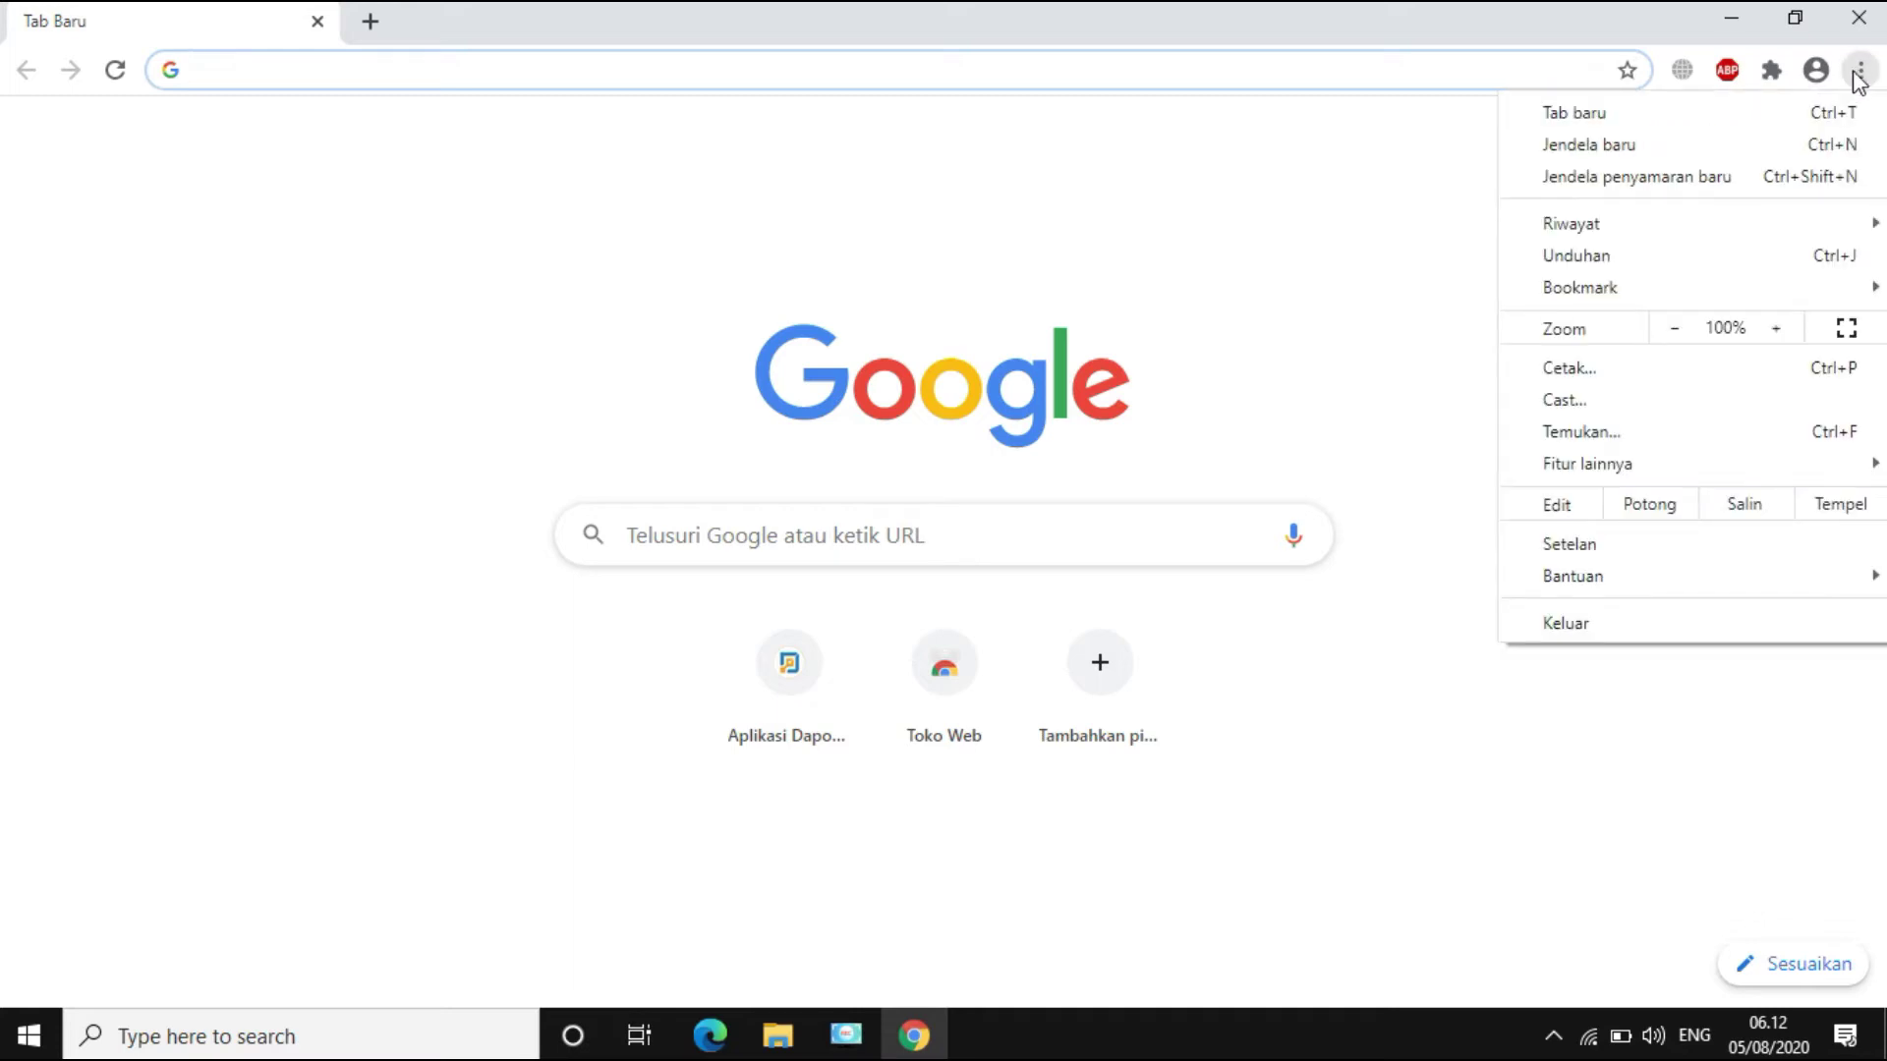
mouse_move(1674, 227)
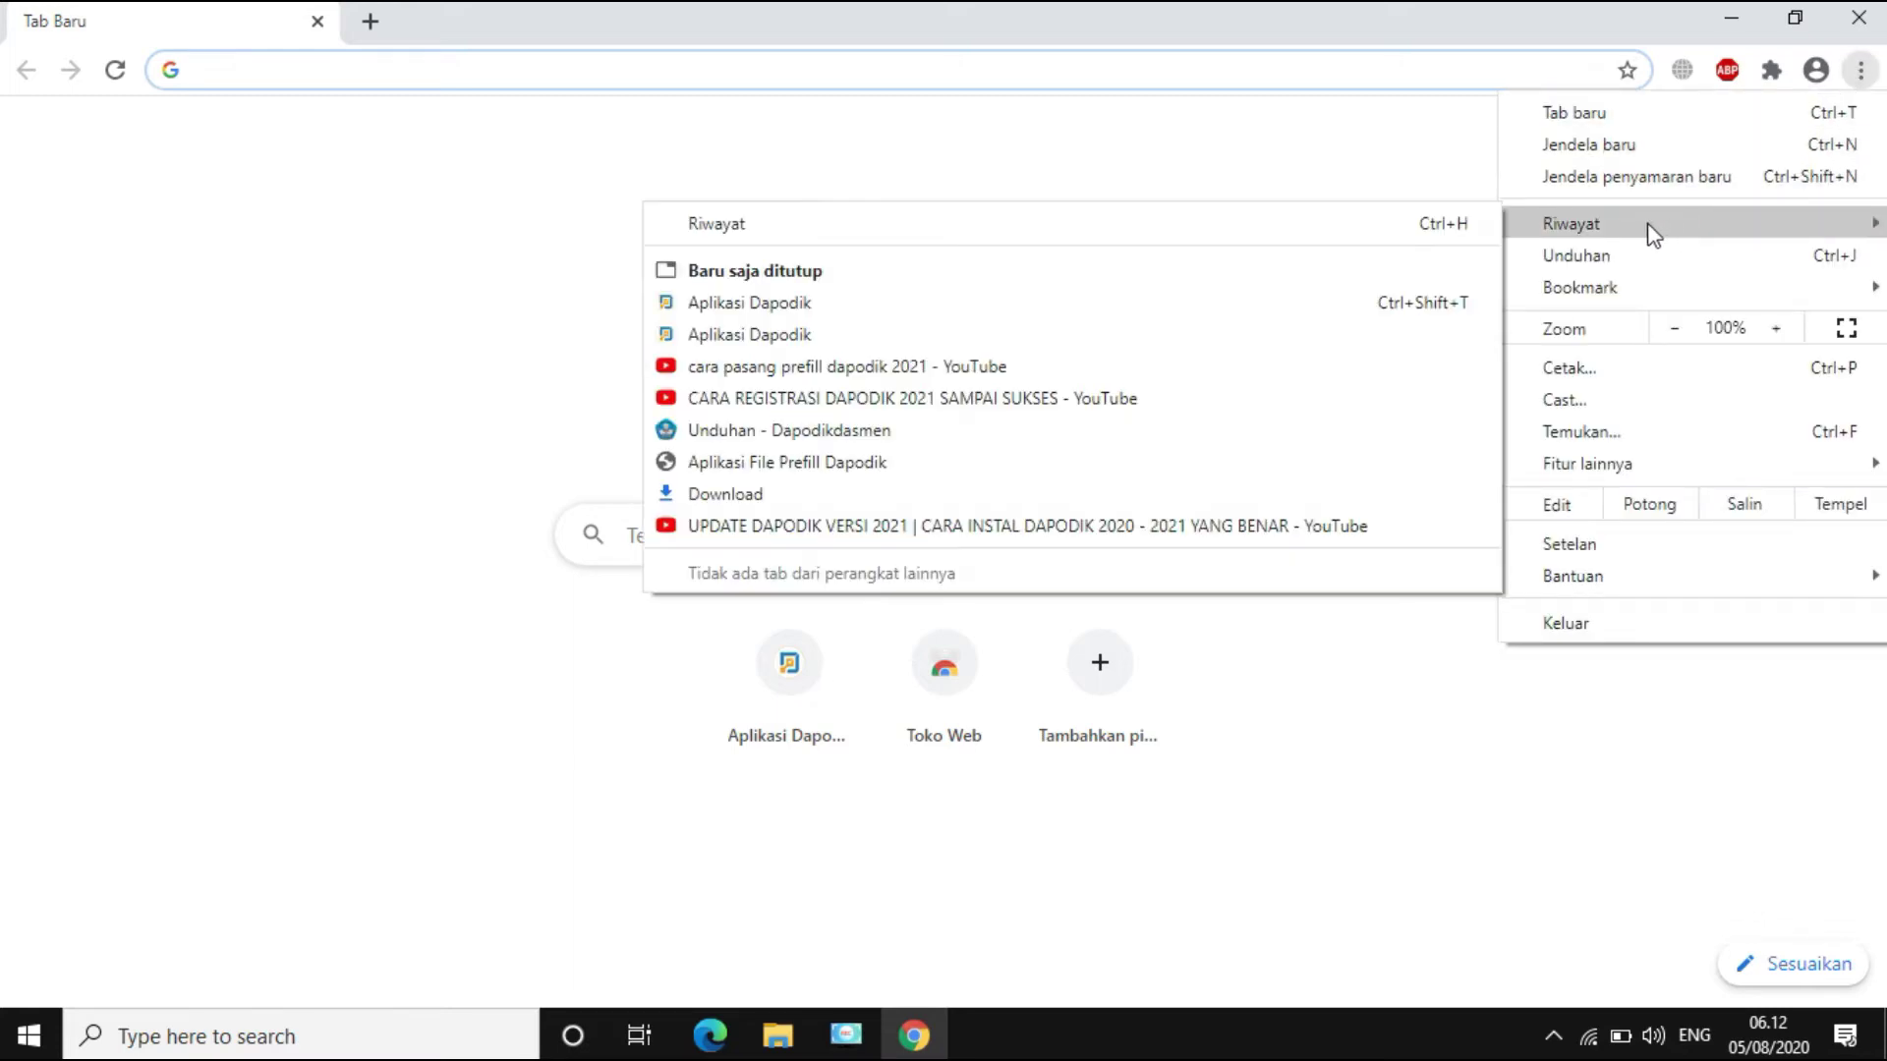
left_click(1081, 224)
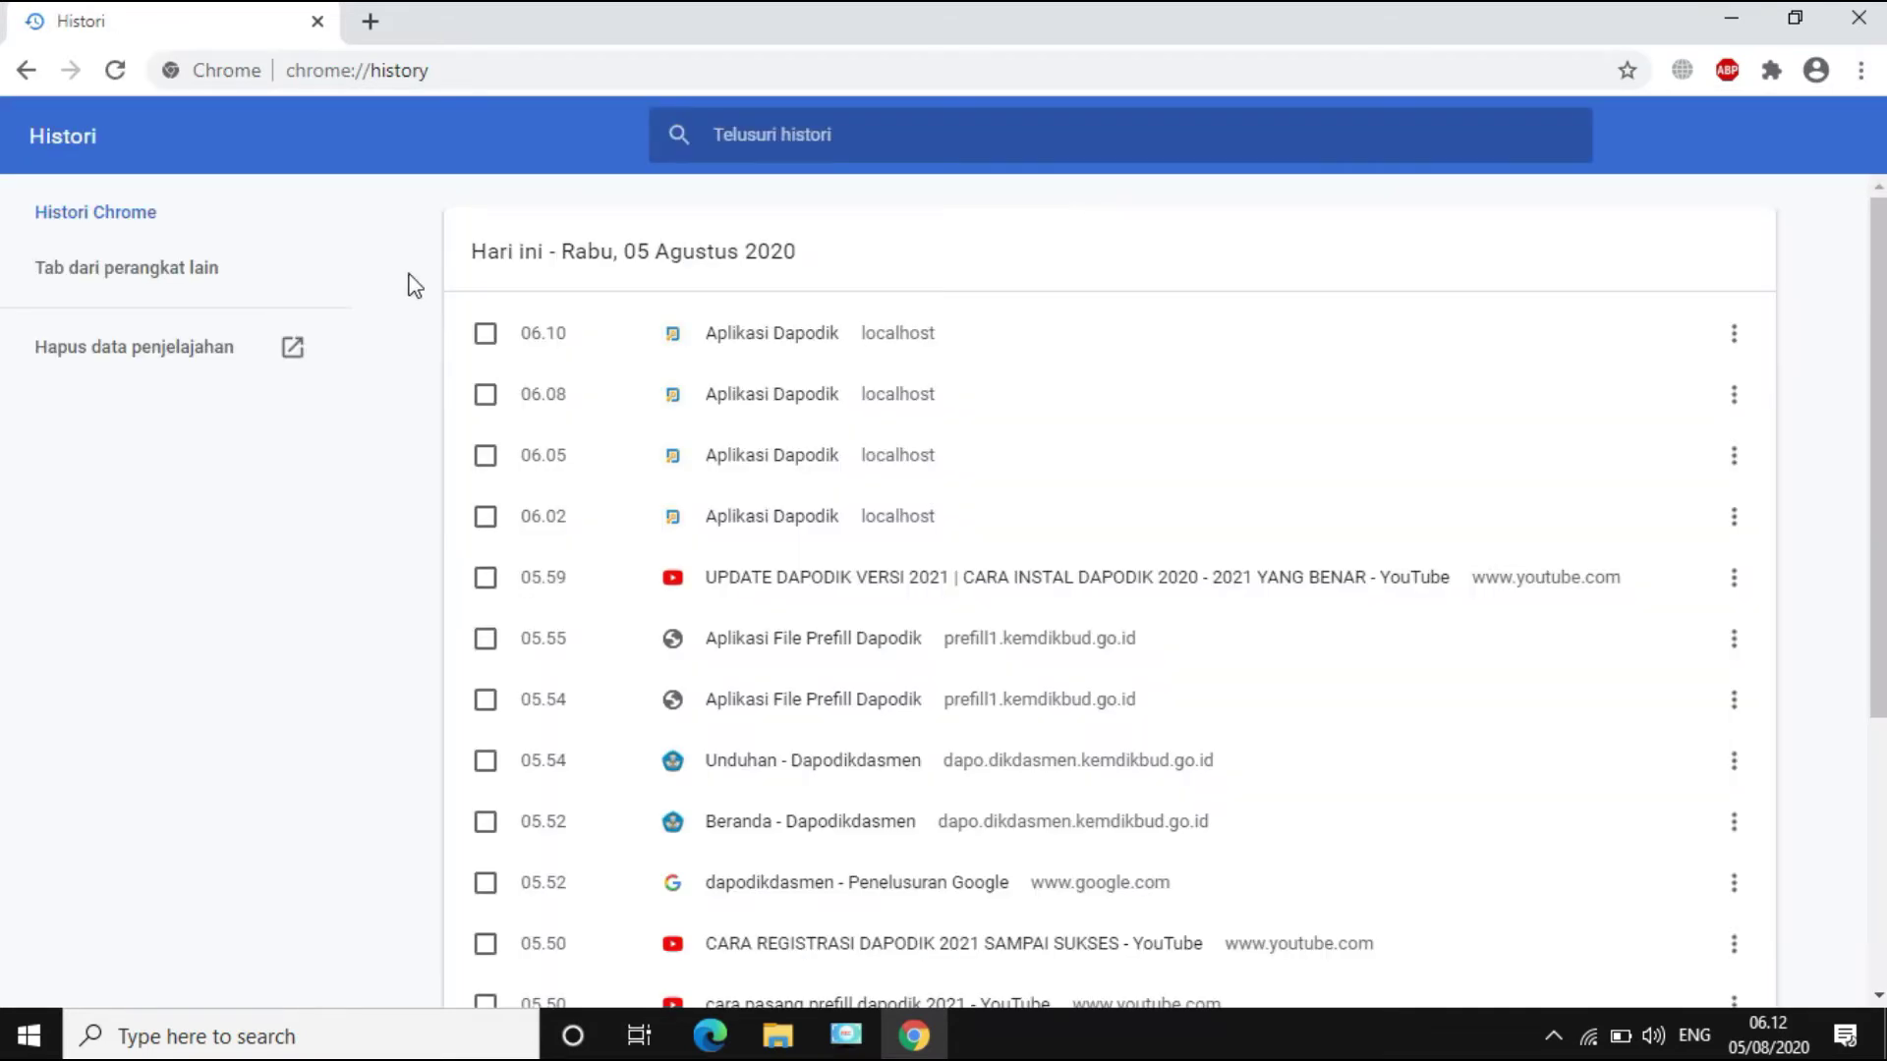
Step: Review the Hapus data penjelajahan options with Rentang waktu set to Semua, then close Chrome
left_click(134, 349)
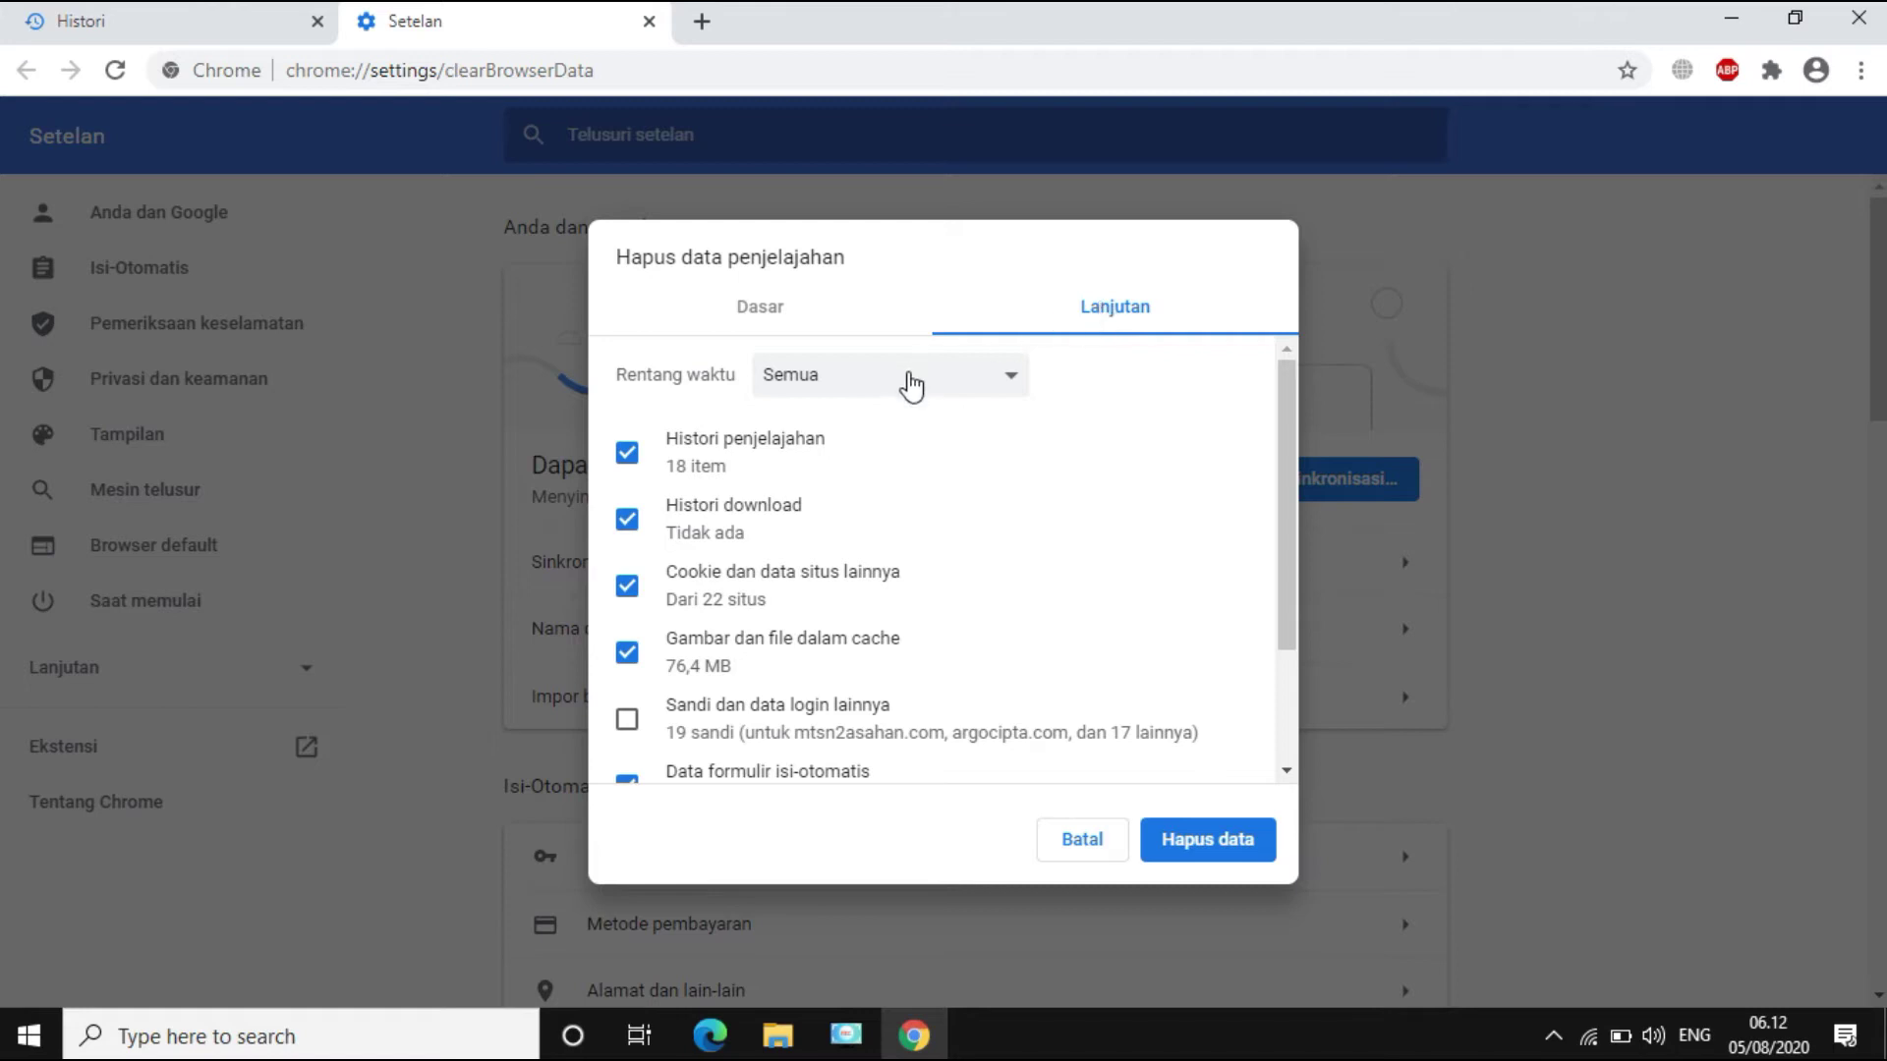
left_click(910, 377)
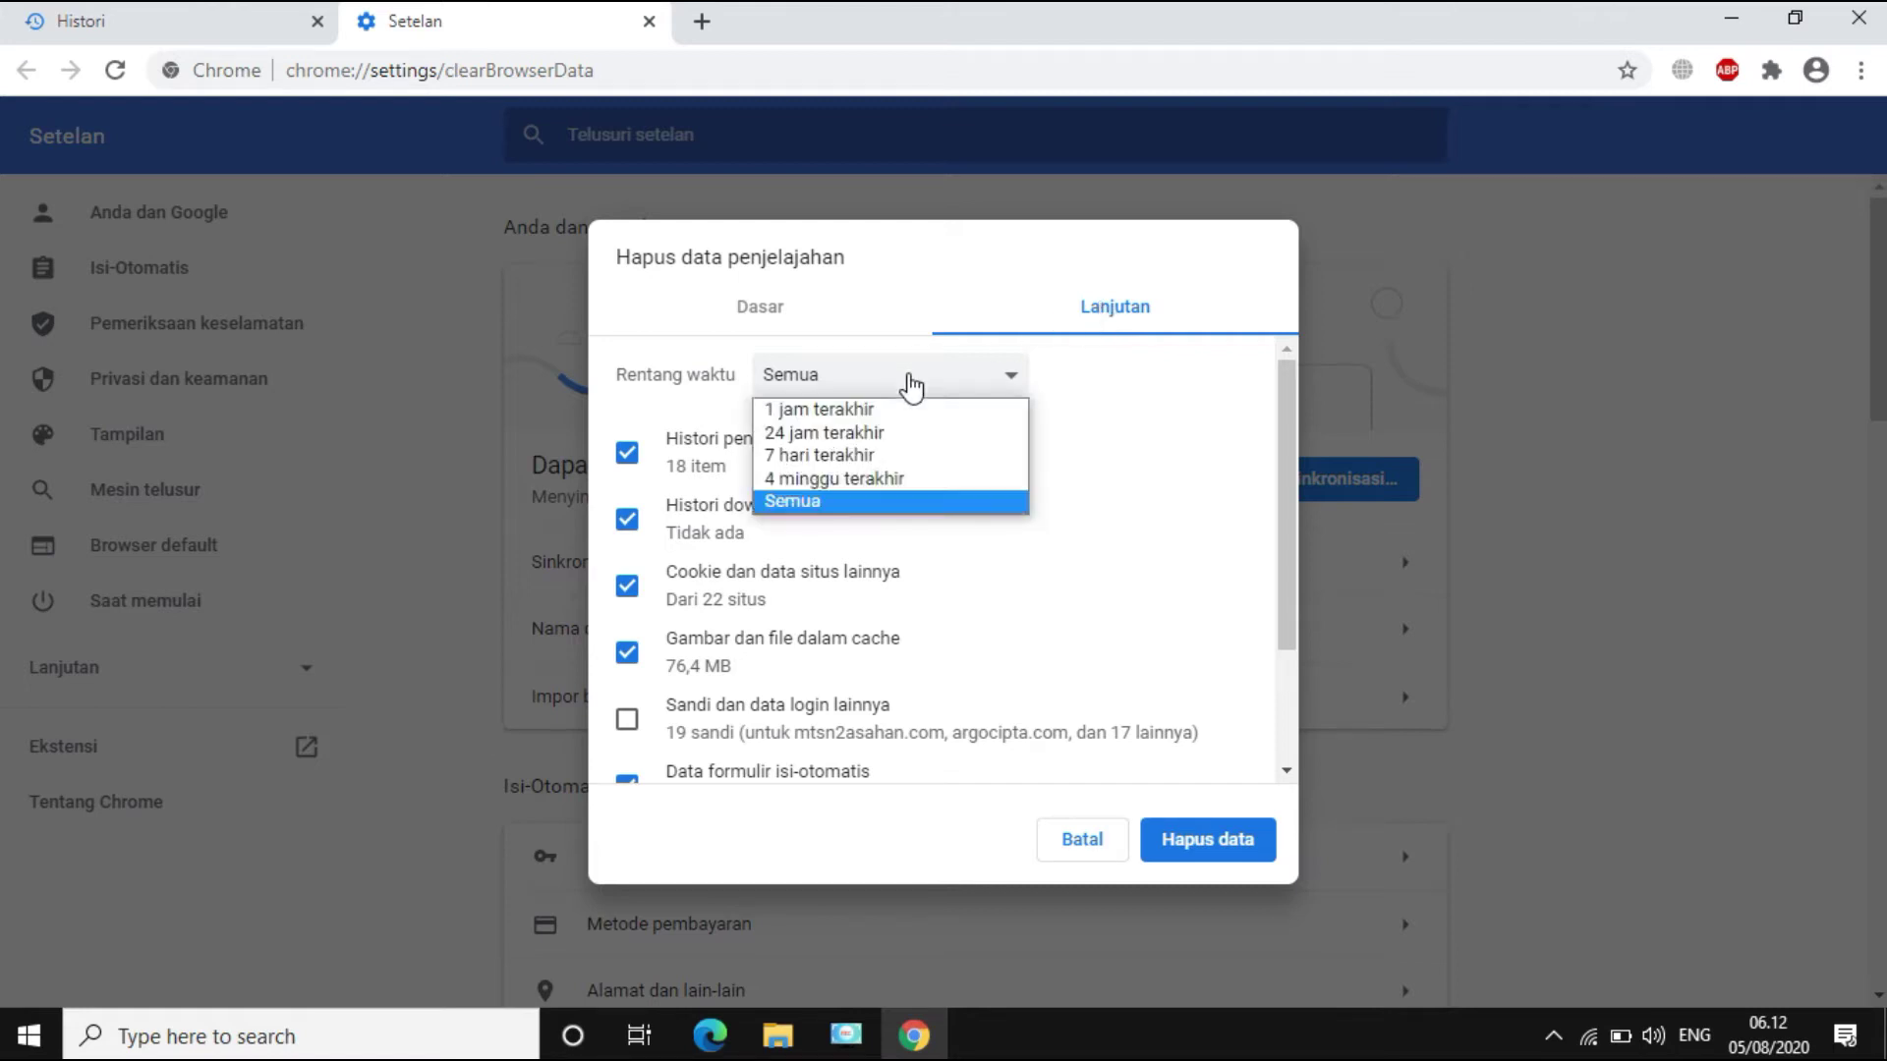
left_click(847, 505)
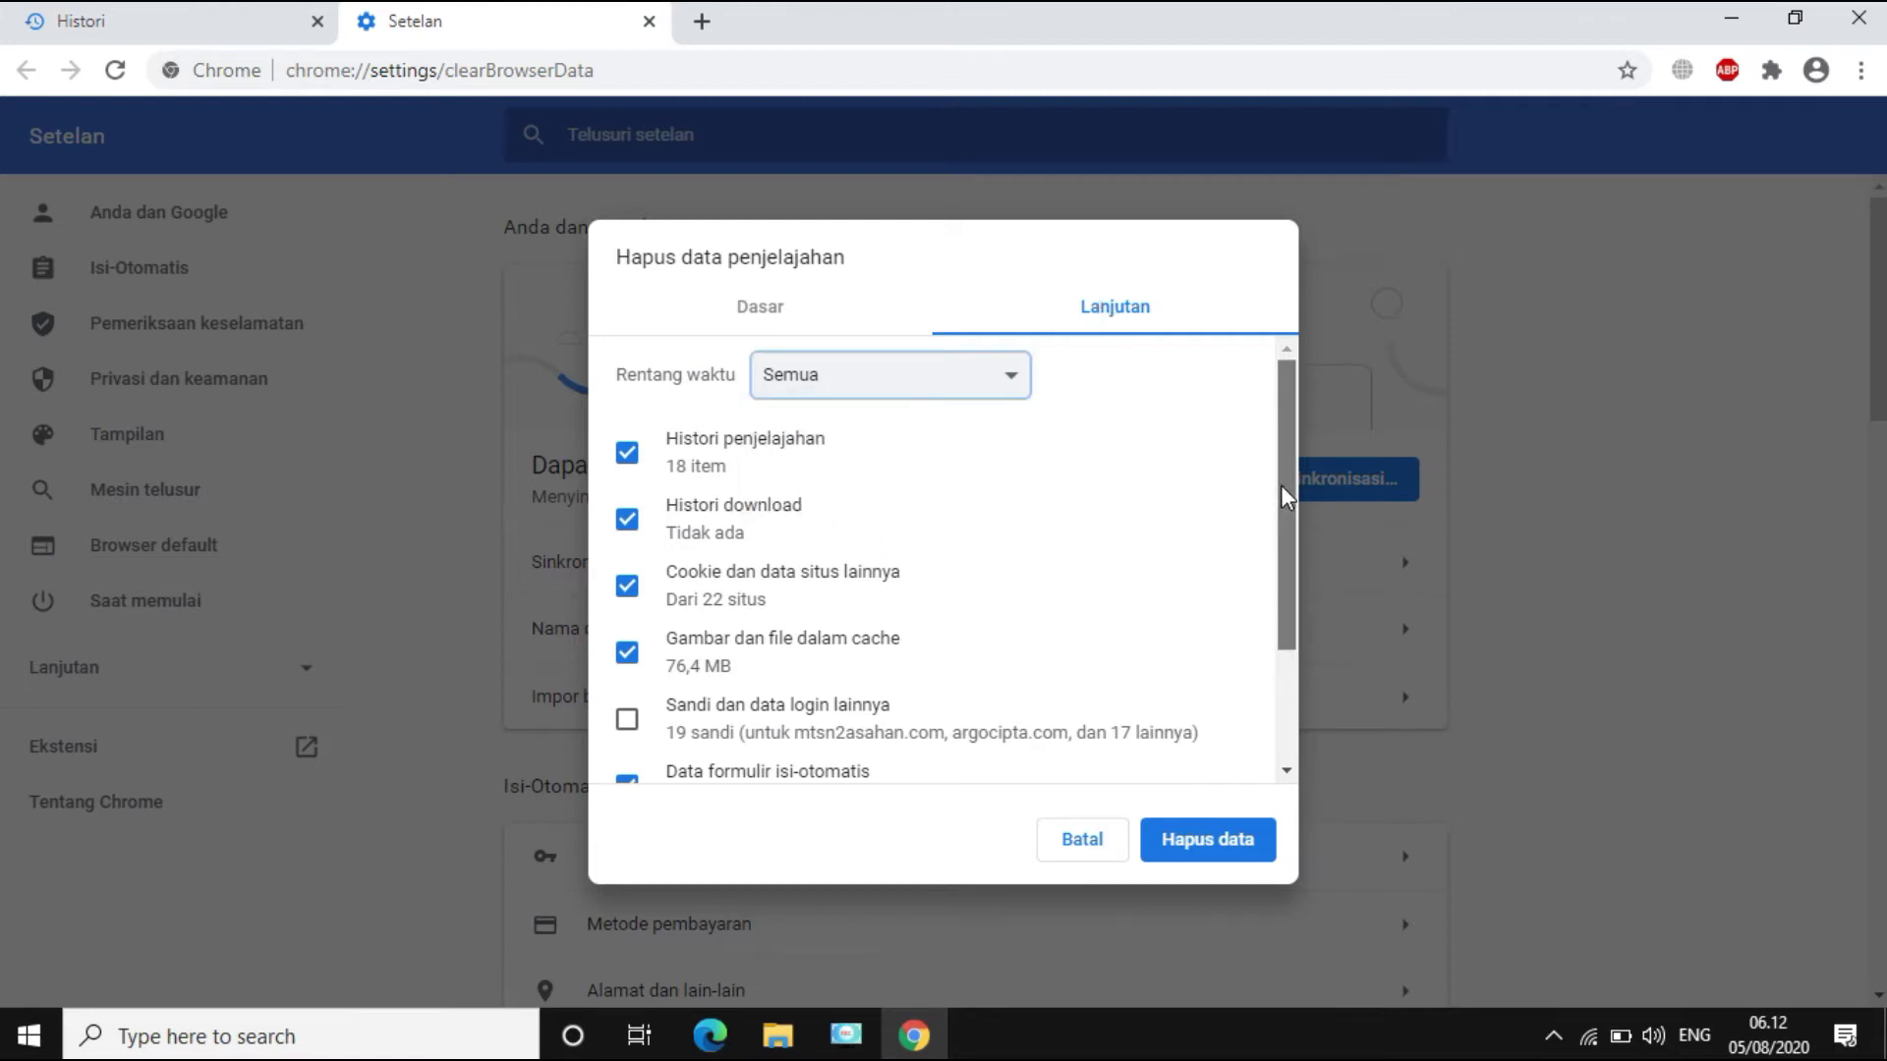
left_click_drag(1284, 492, 1322, 640)
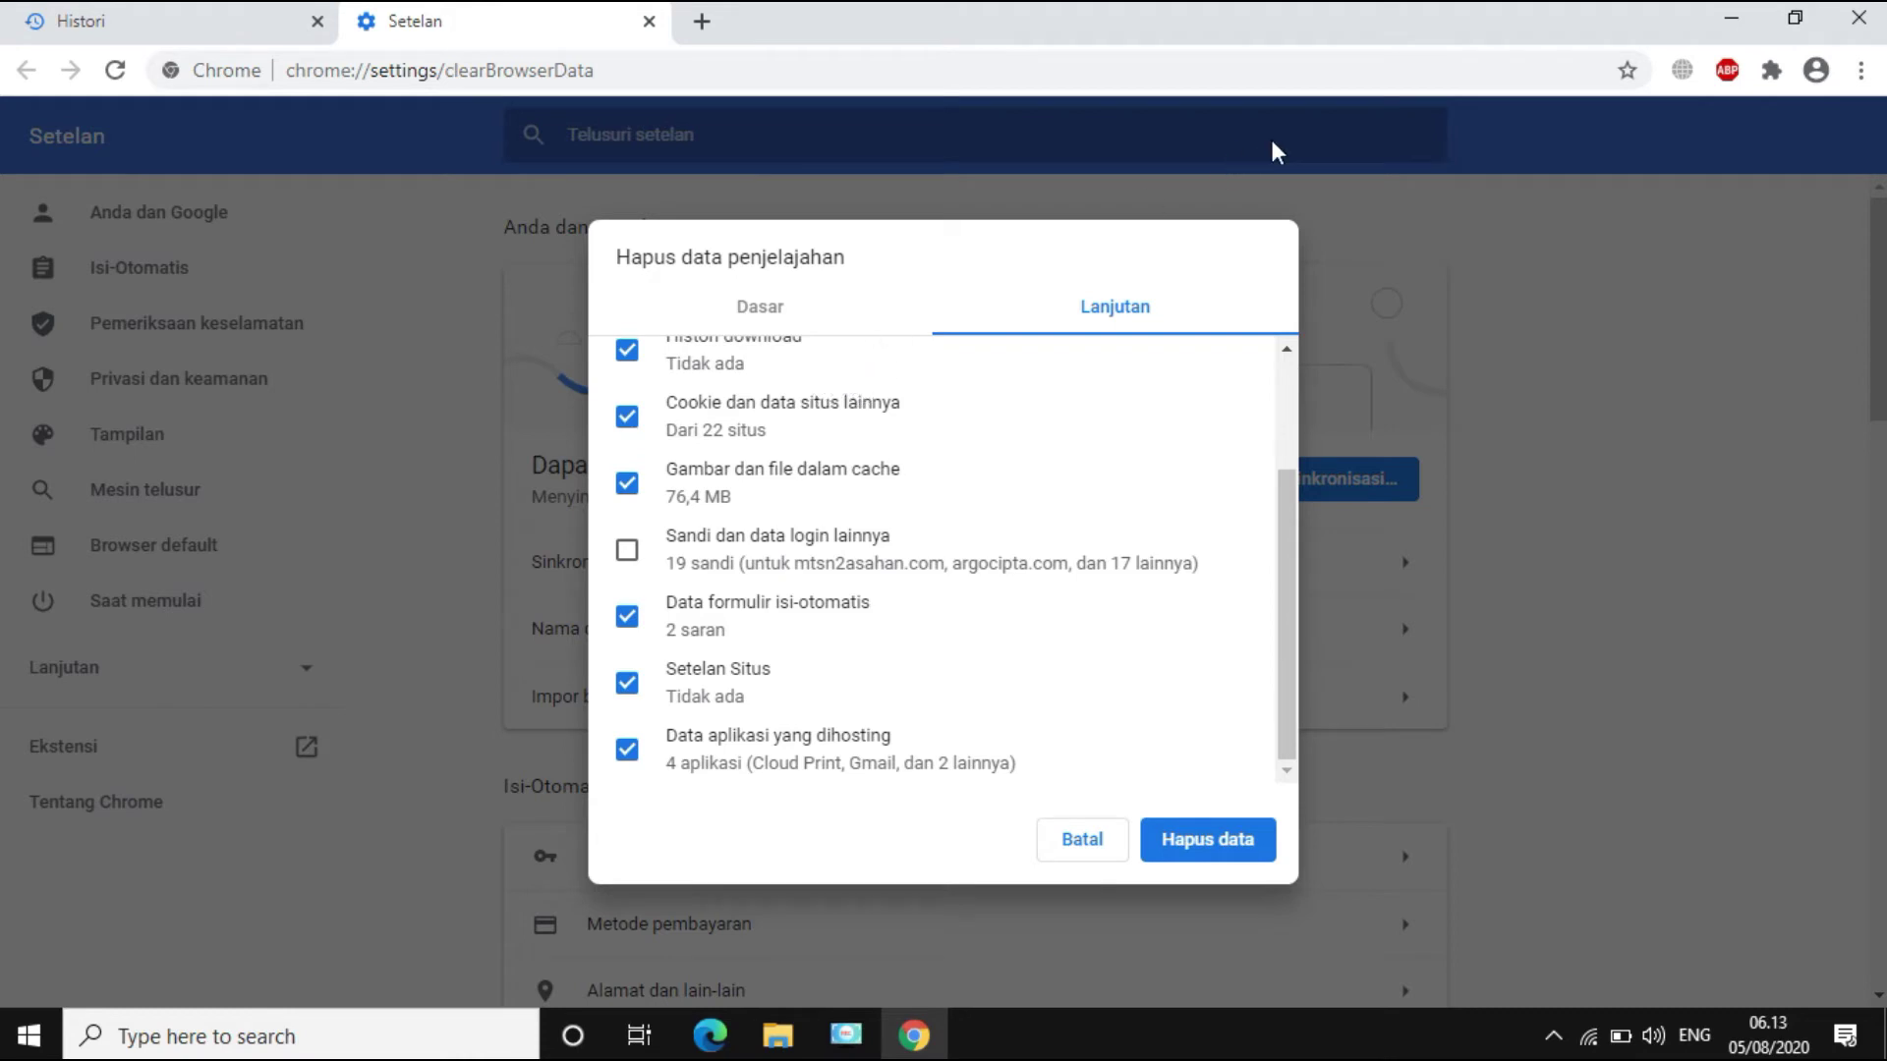
left_click(1858, 20)
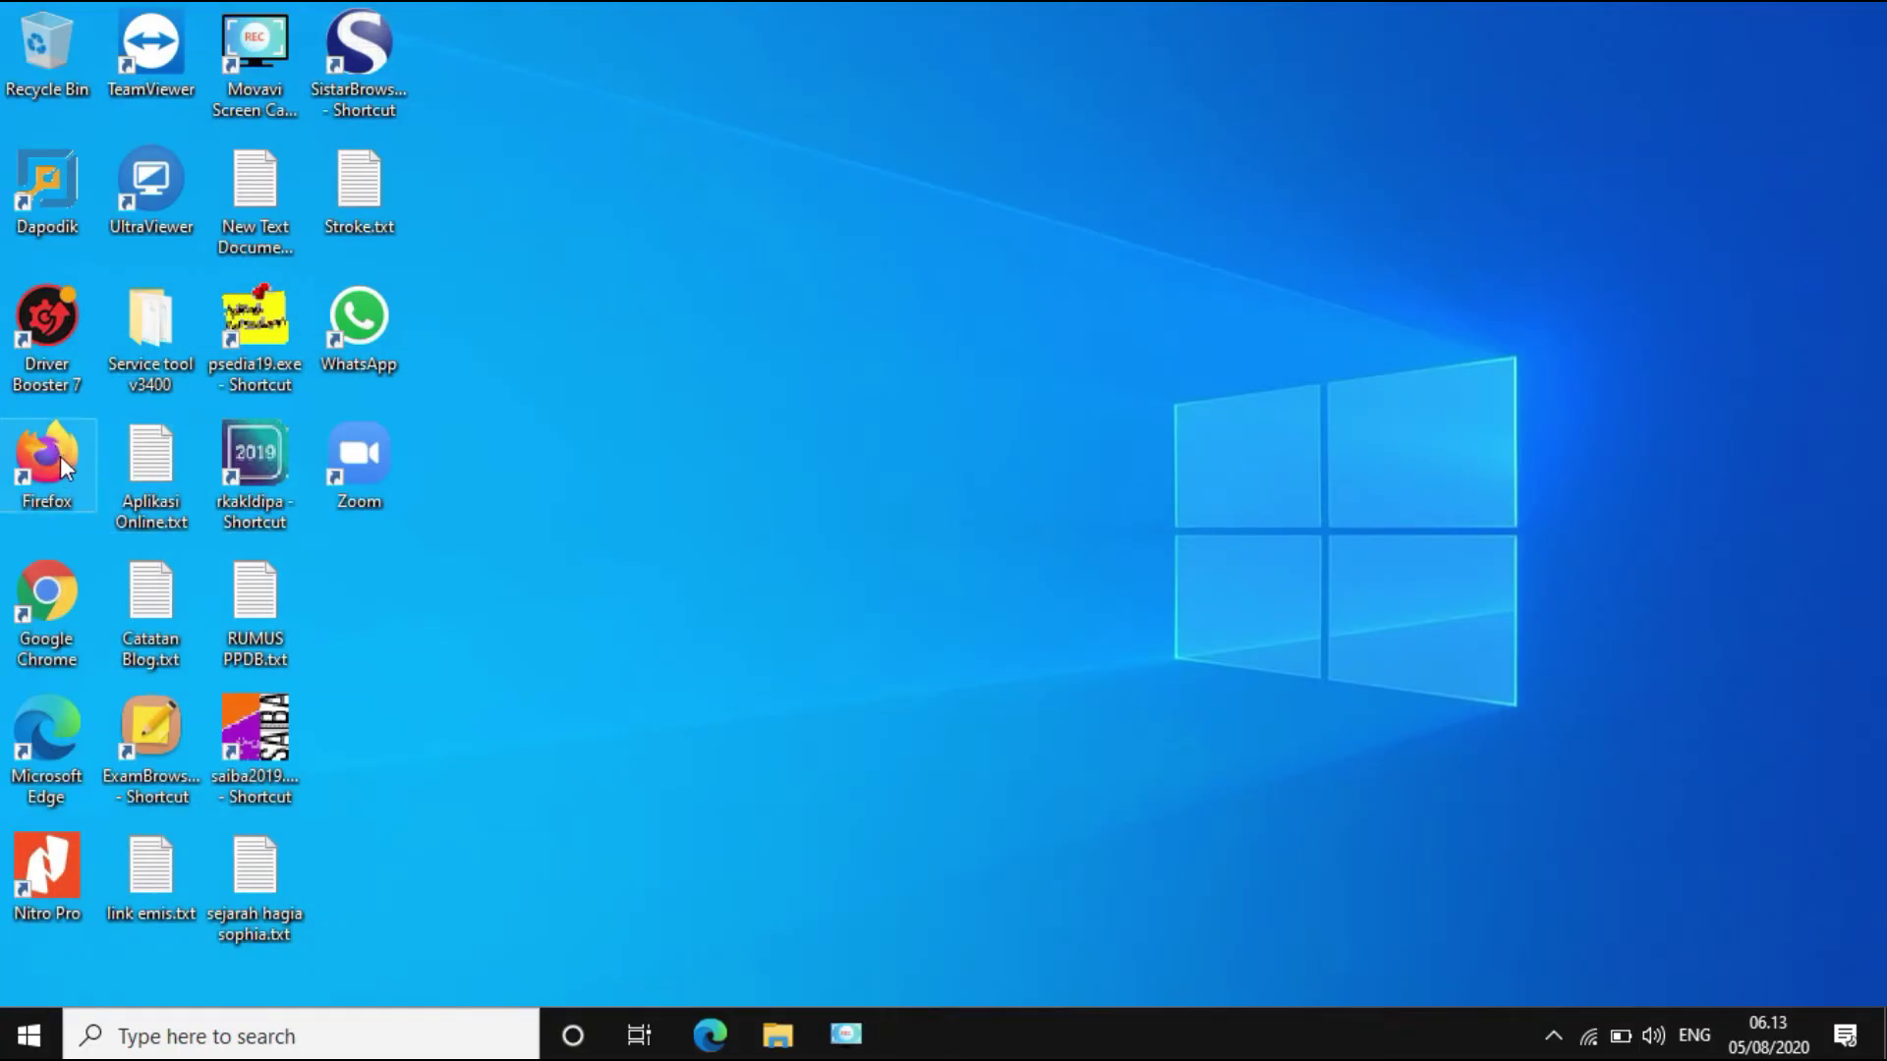
Step: Clear all Firefox recent history for the Semuanya range, then close Firefox and its tabs
double_click(61, 456)
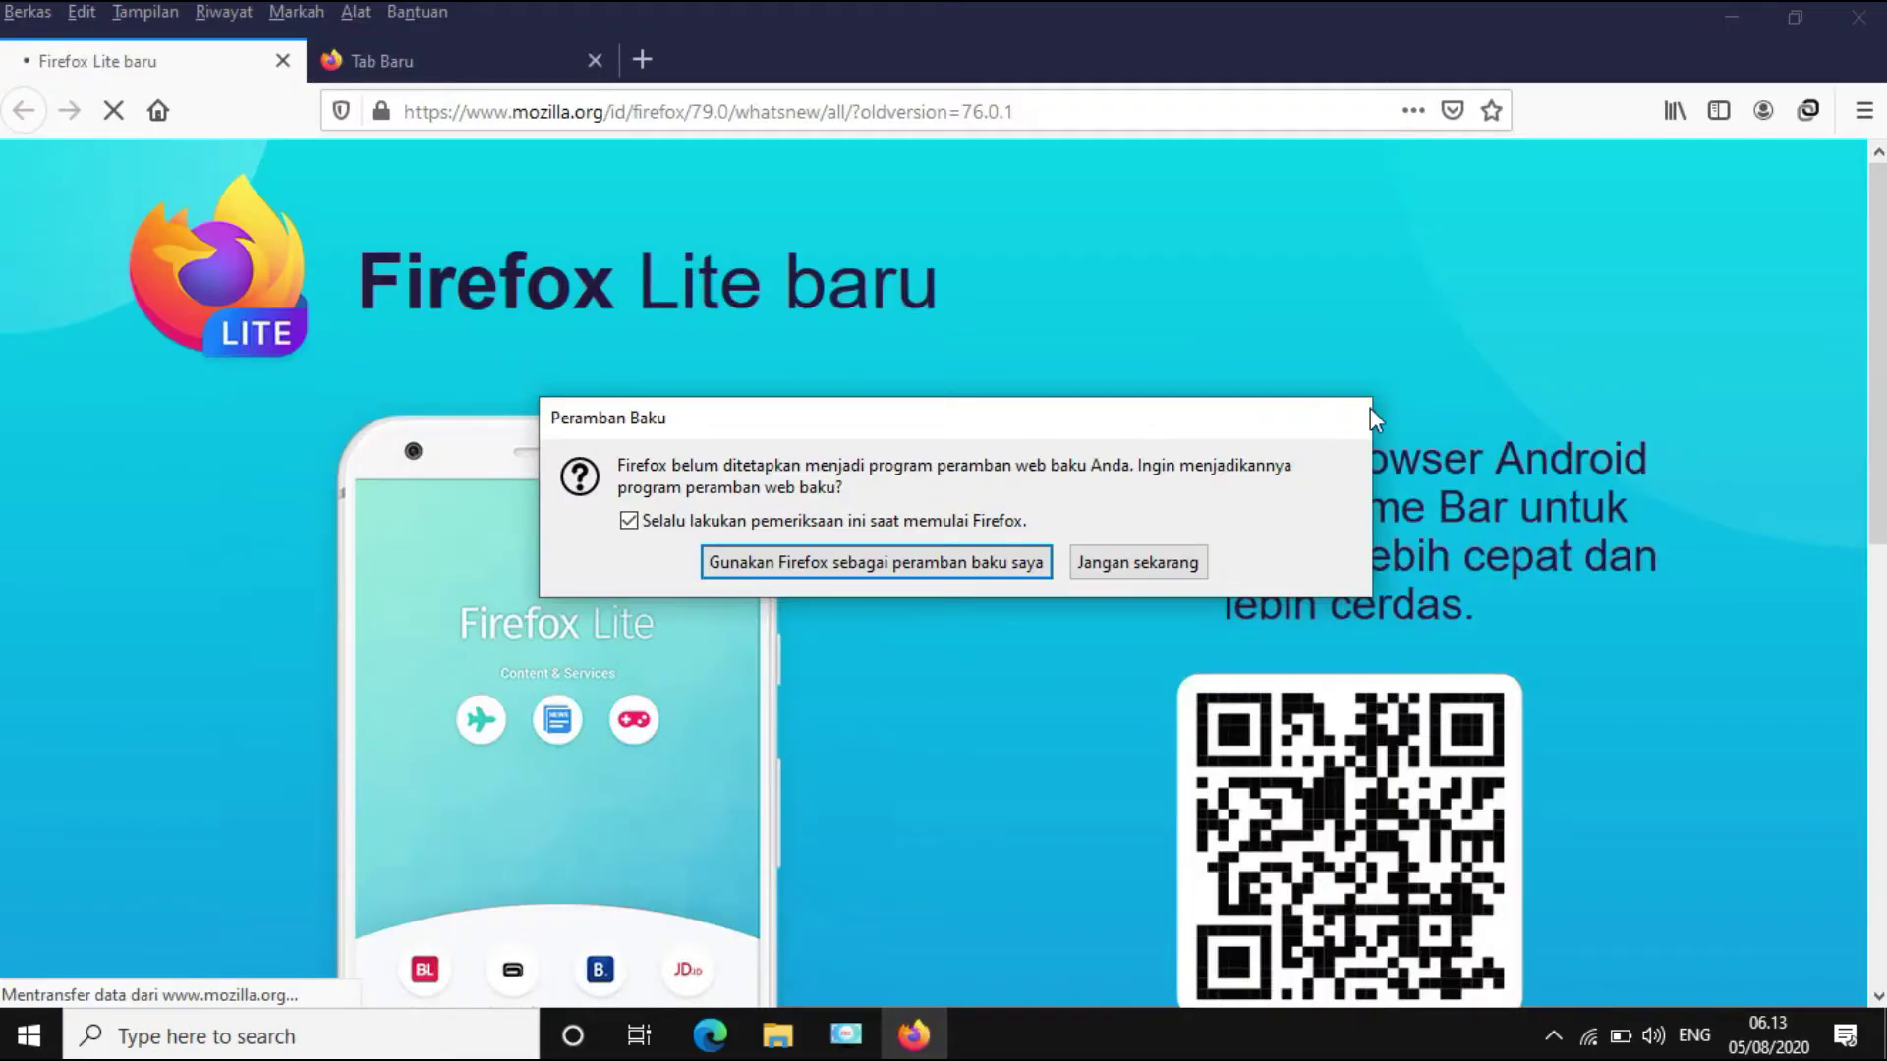
left_click(225, 12)
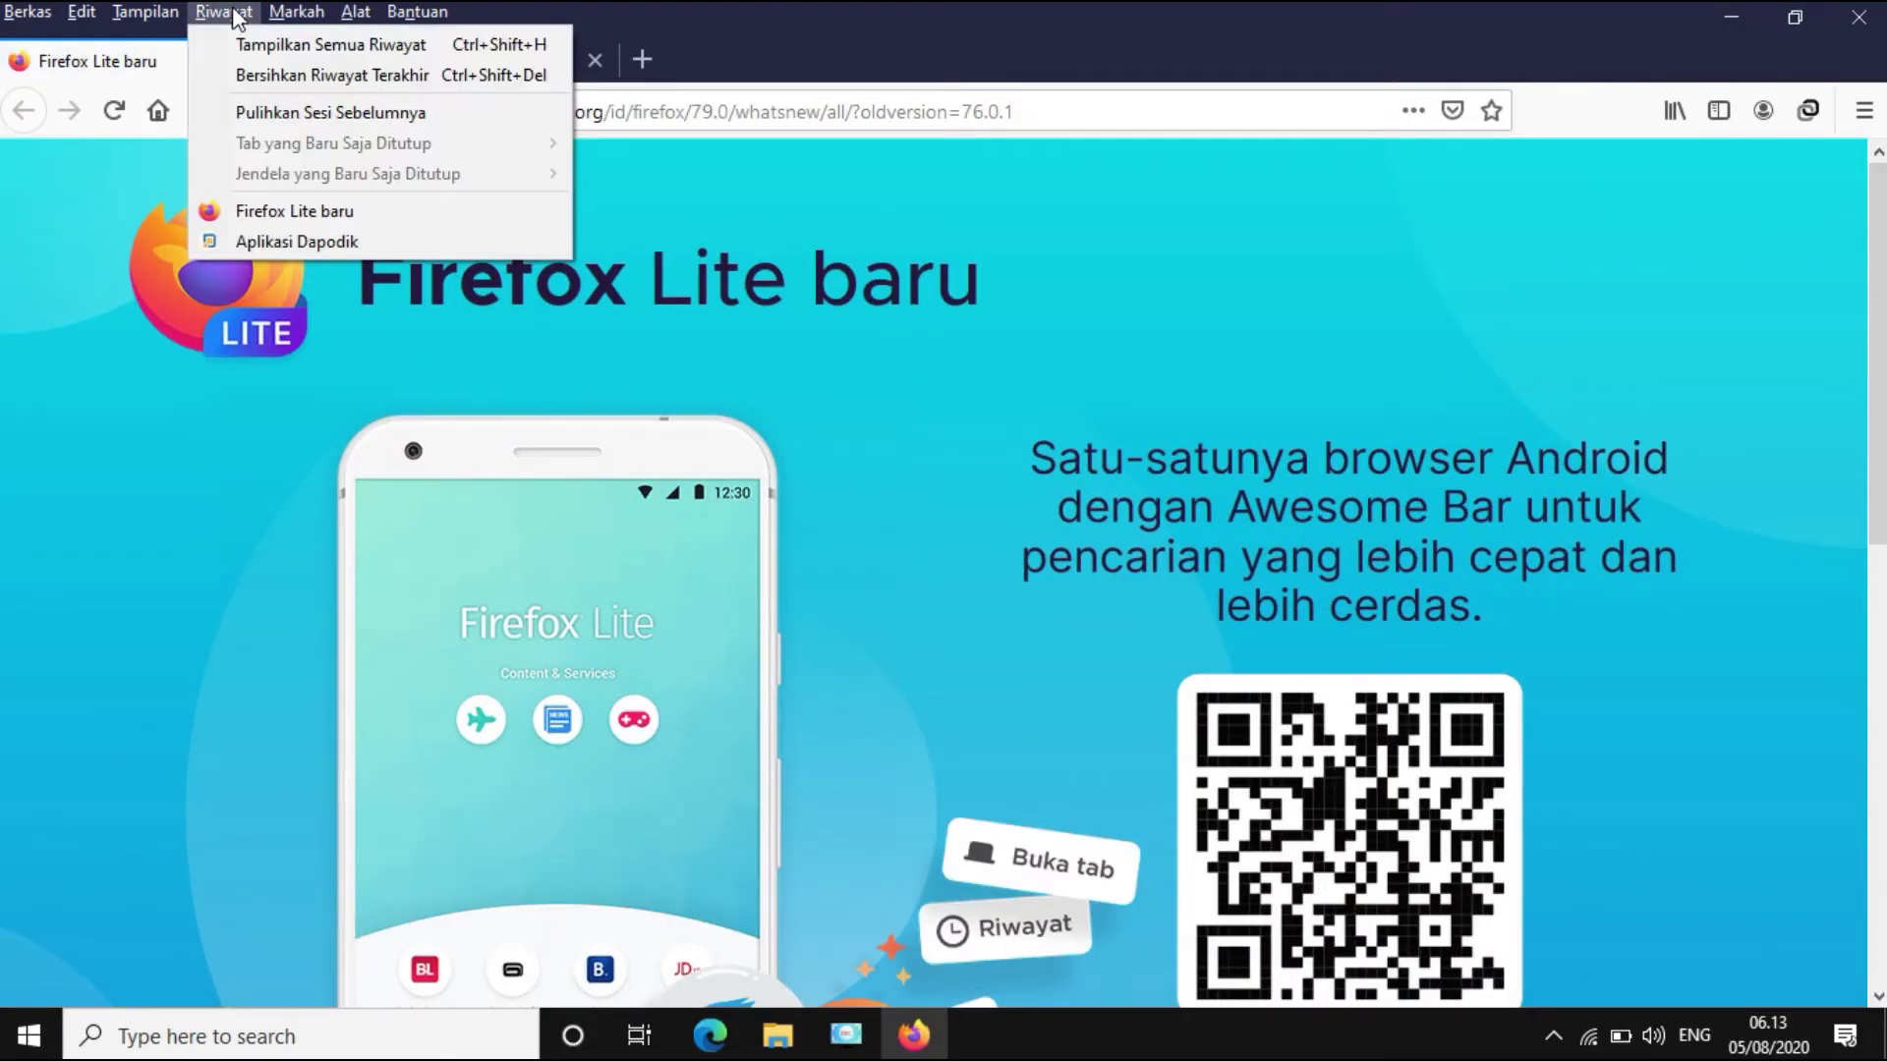
left_click(297, 79)
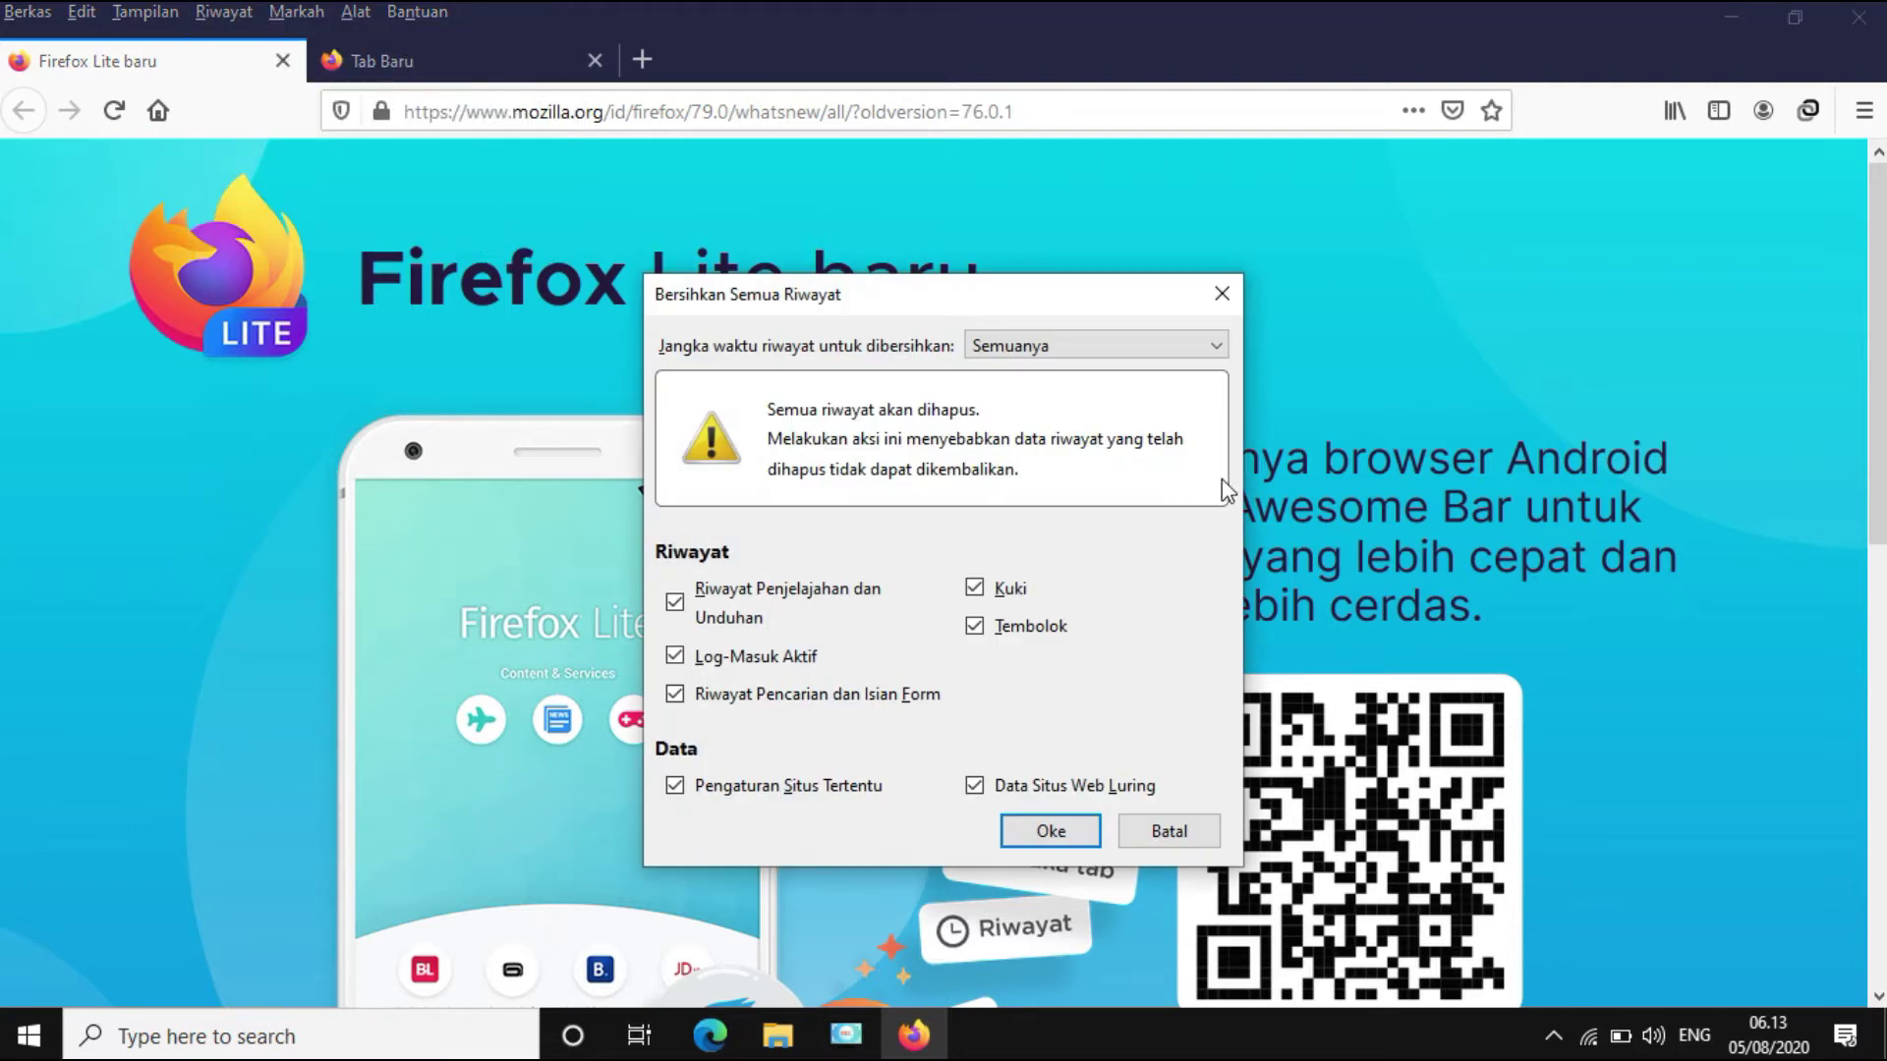
left_click(1084, 350)
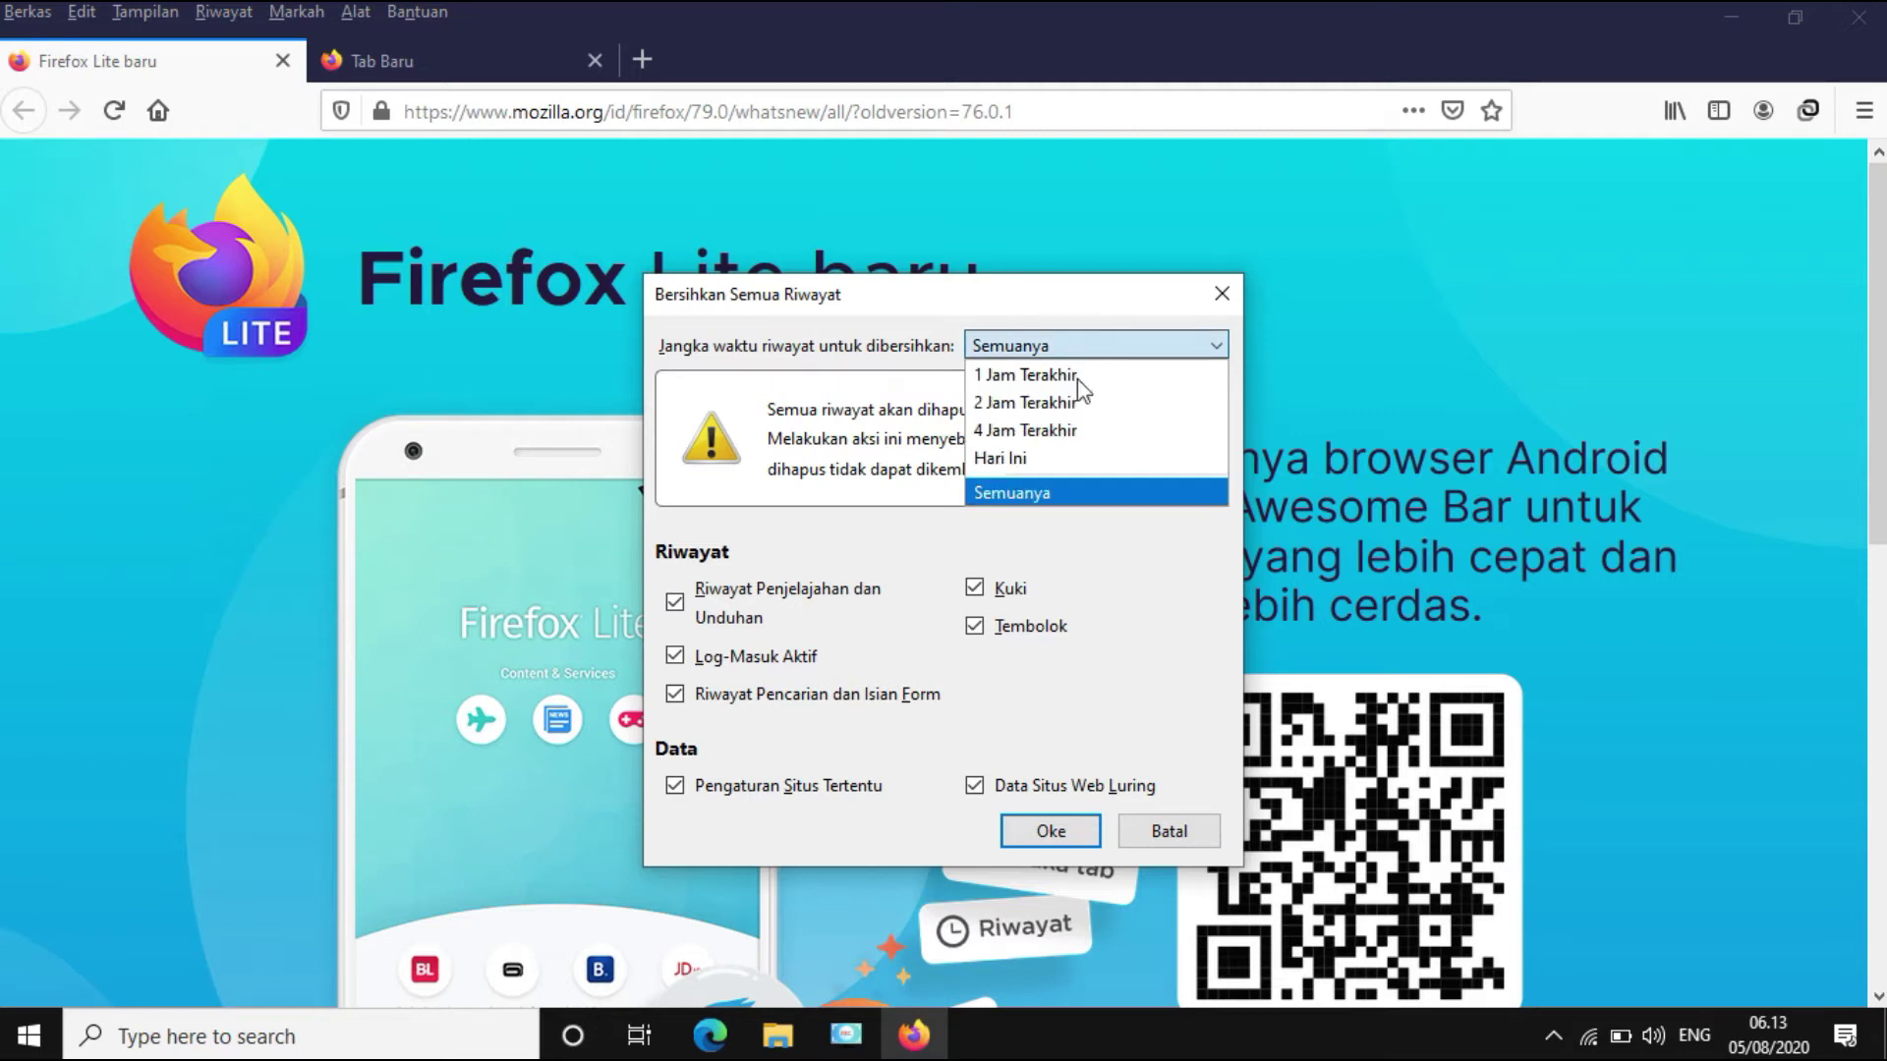
left_click(1057, 492)
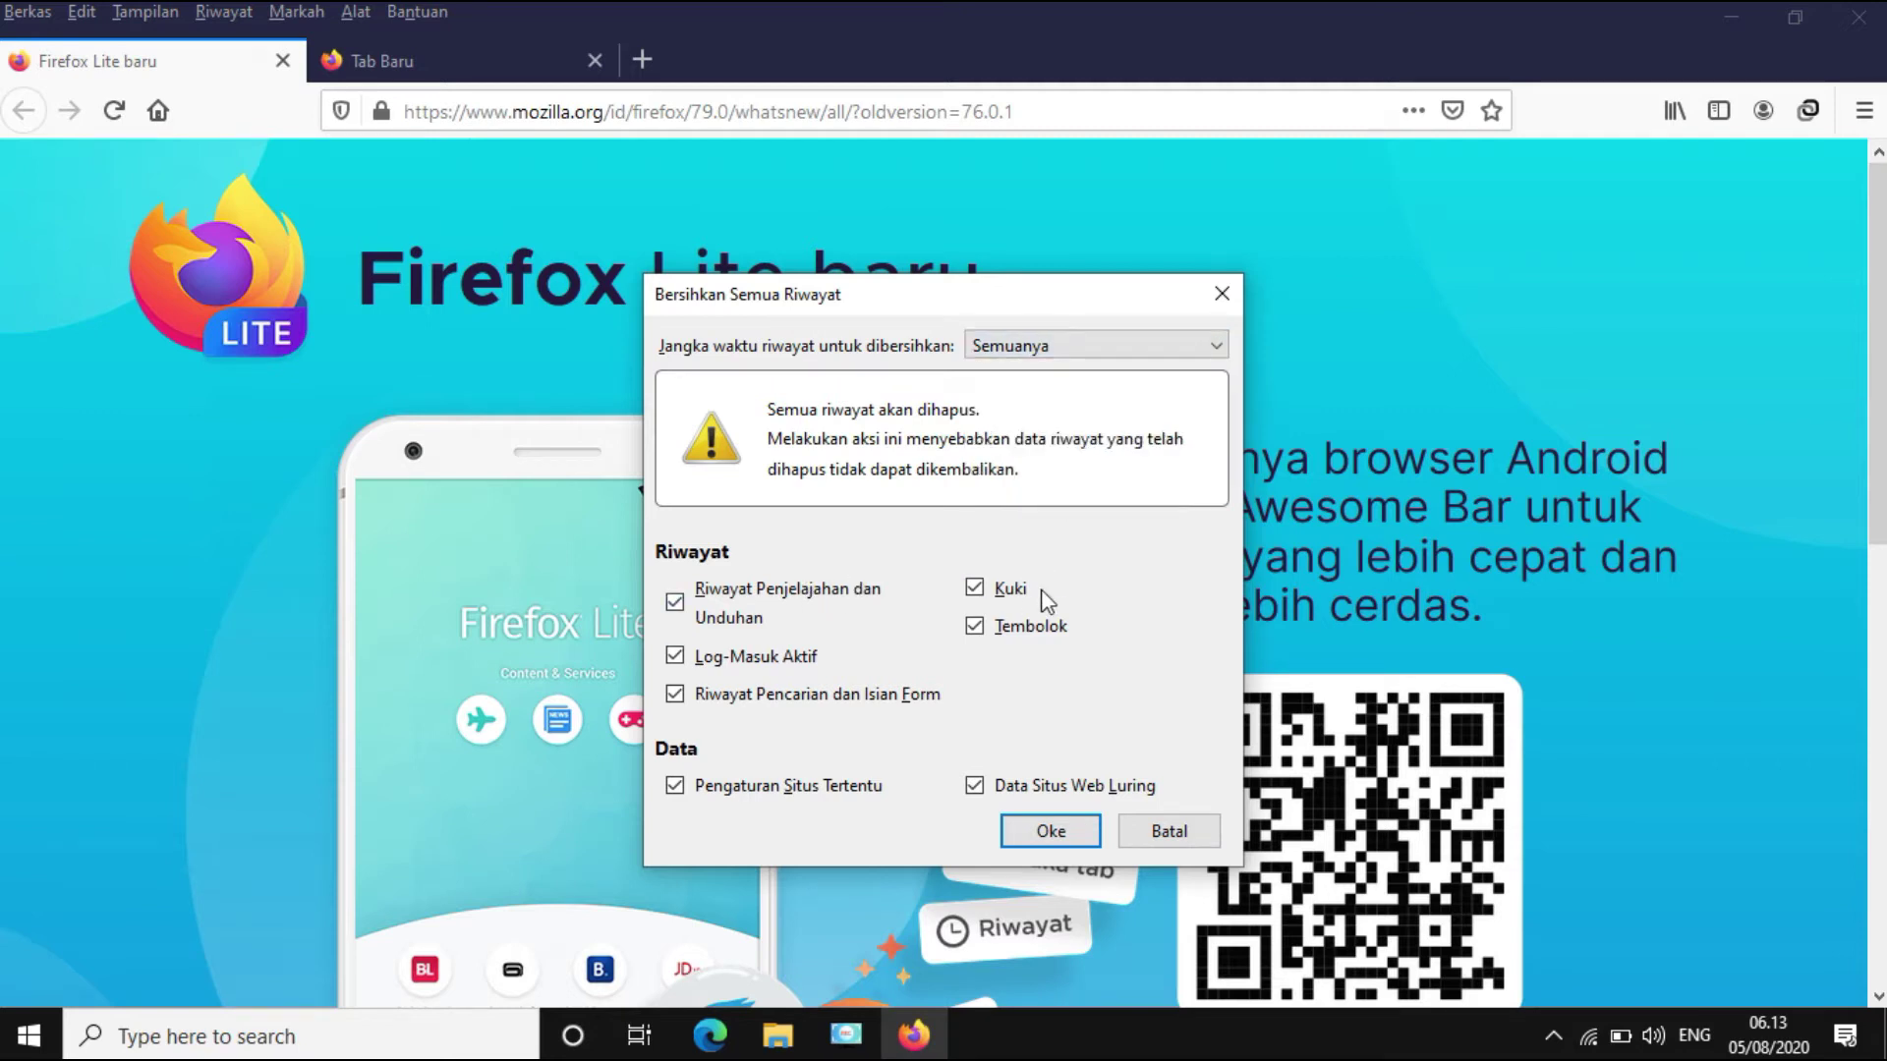
left_click(1057, 830)
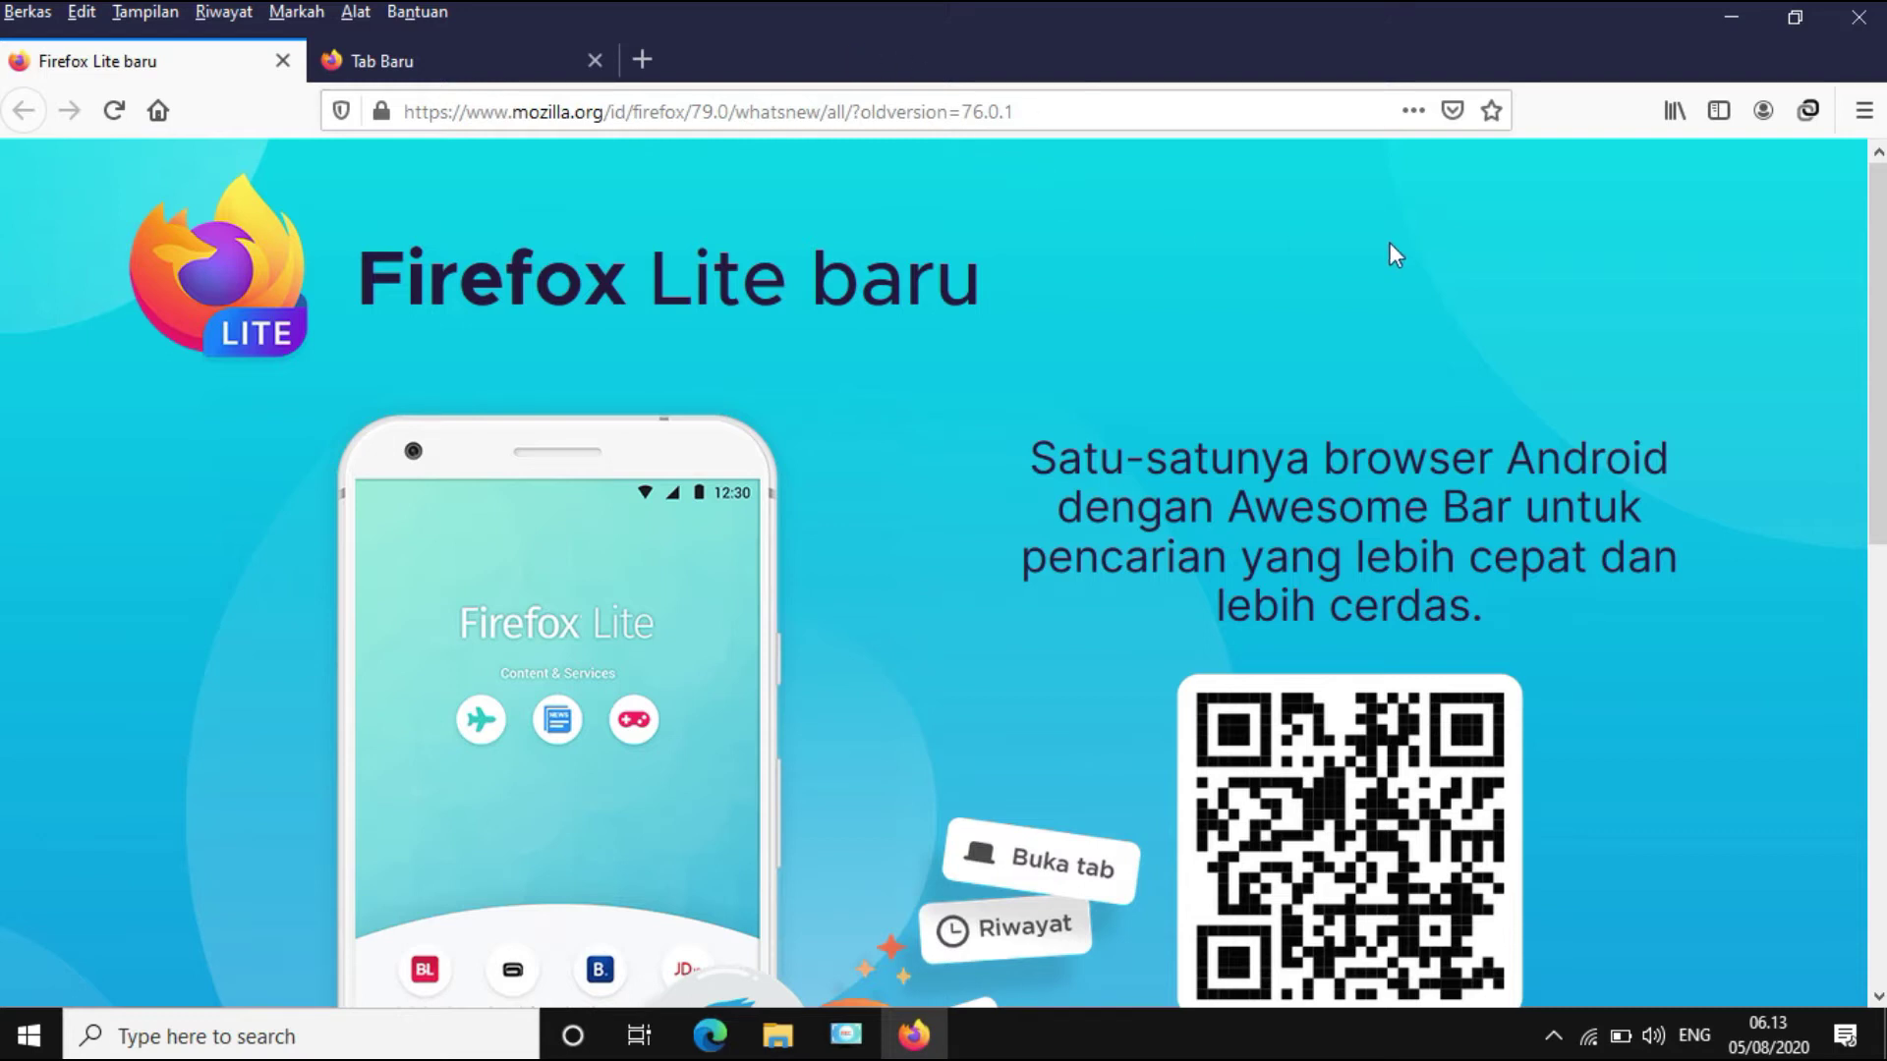
left_click(1857, 20)
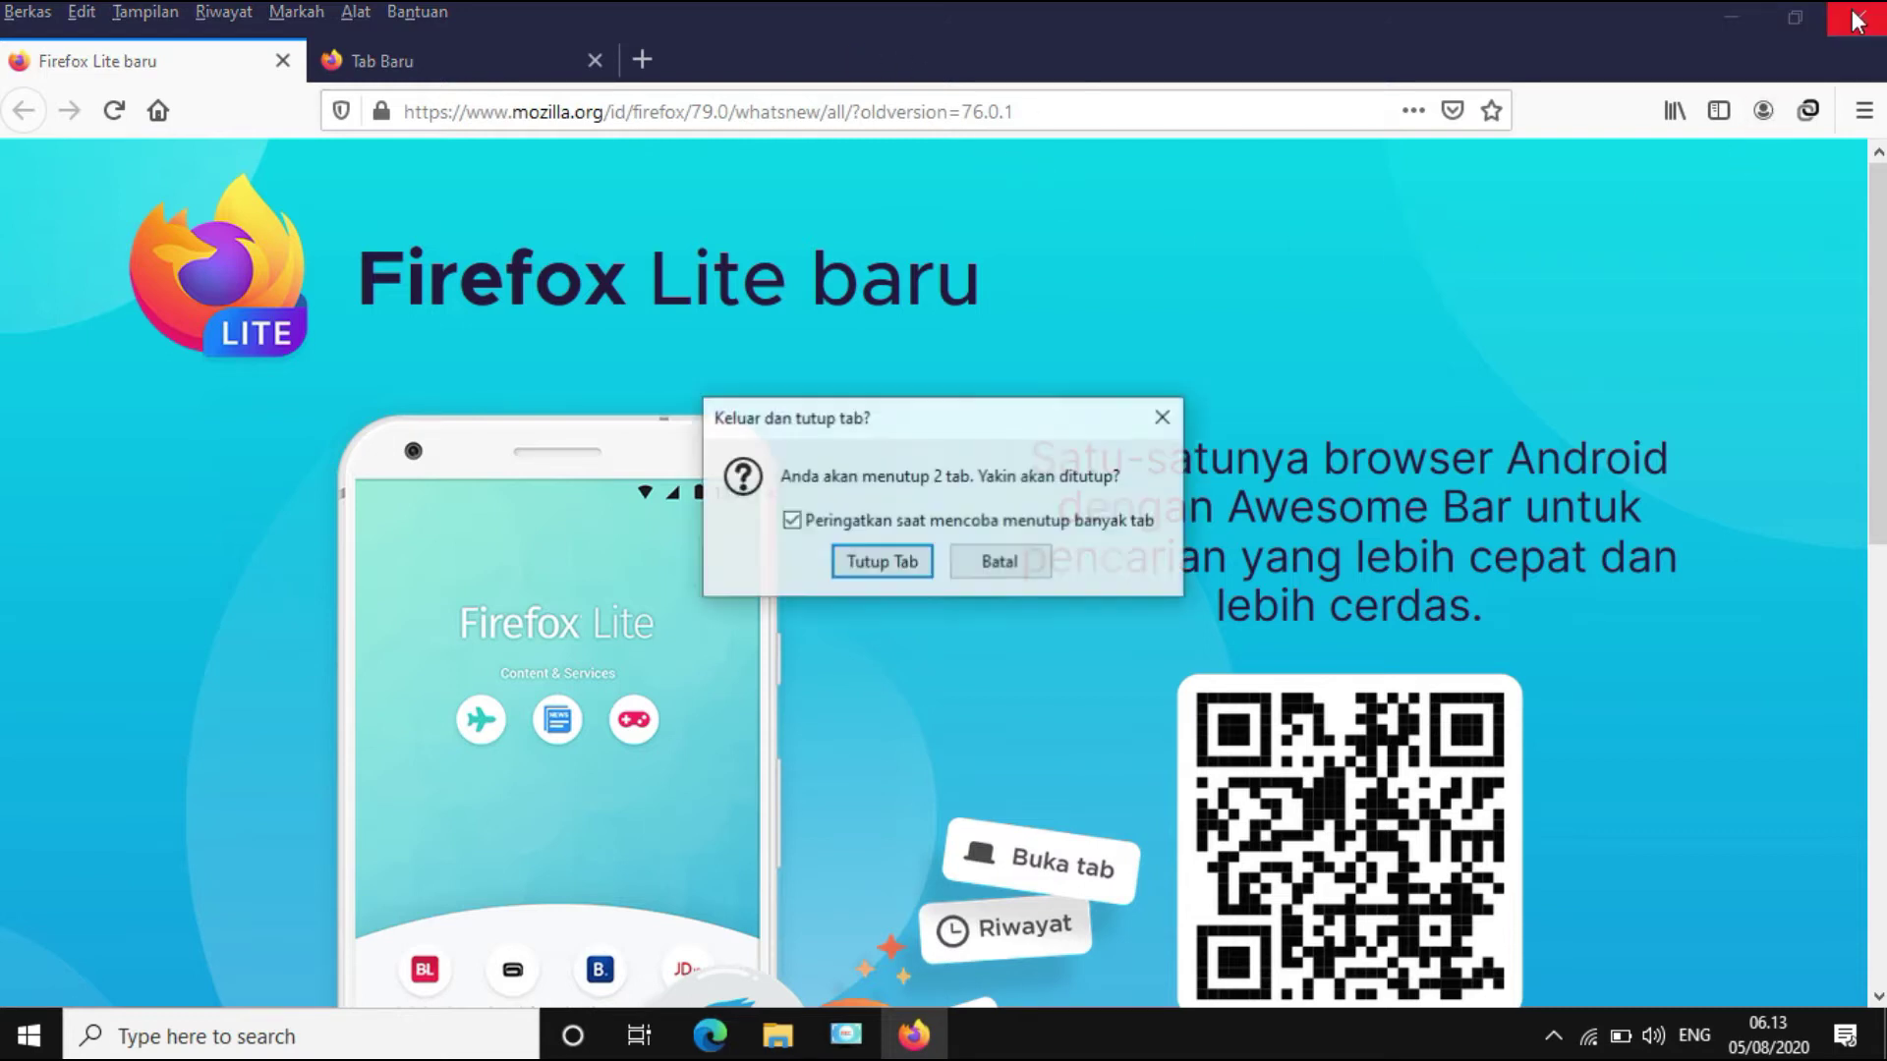
left_click(889, 562)
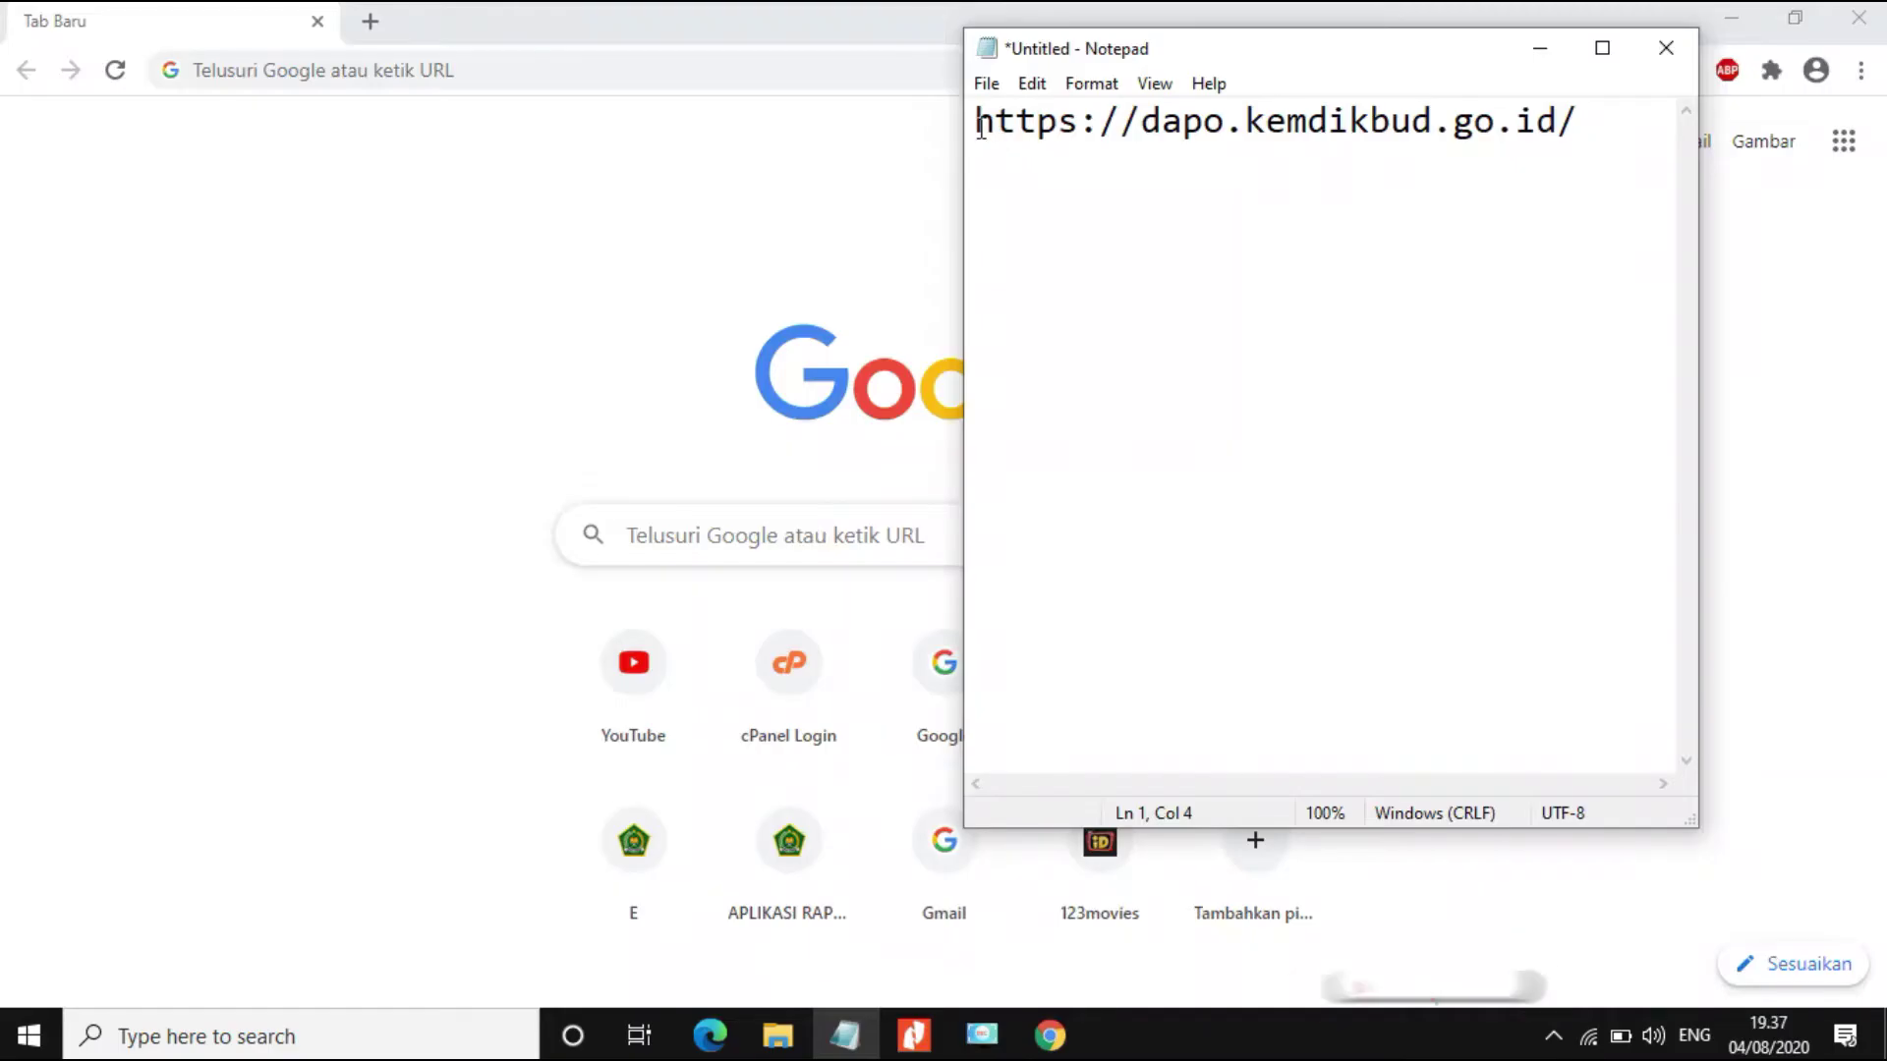
Step: Paste the dapo.kemdikbud.go.id URL from Notepad into Chrome, load it, and dismiss PENGUMUMAN
left_click(979, 122)
left_click_drag(980, 122, 1604, 114)
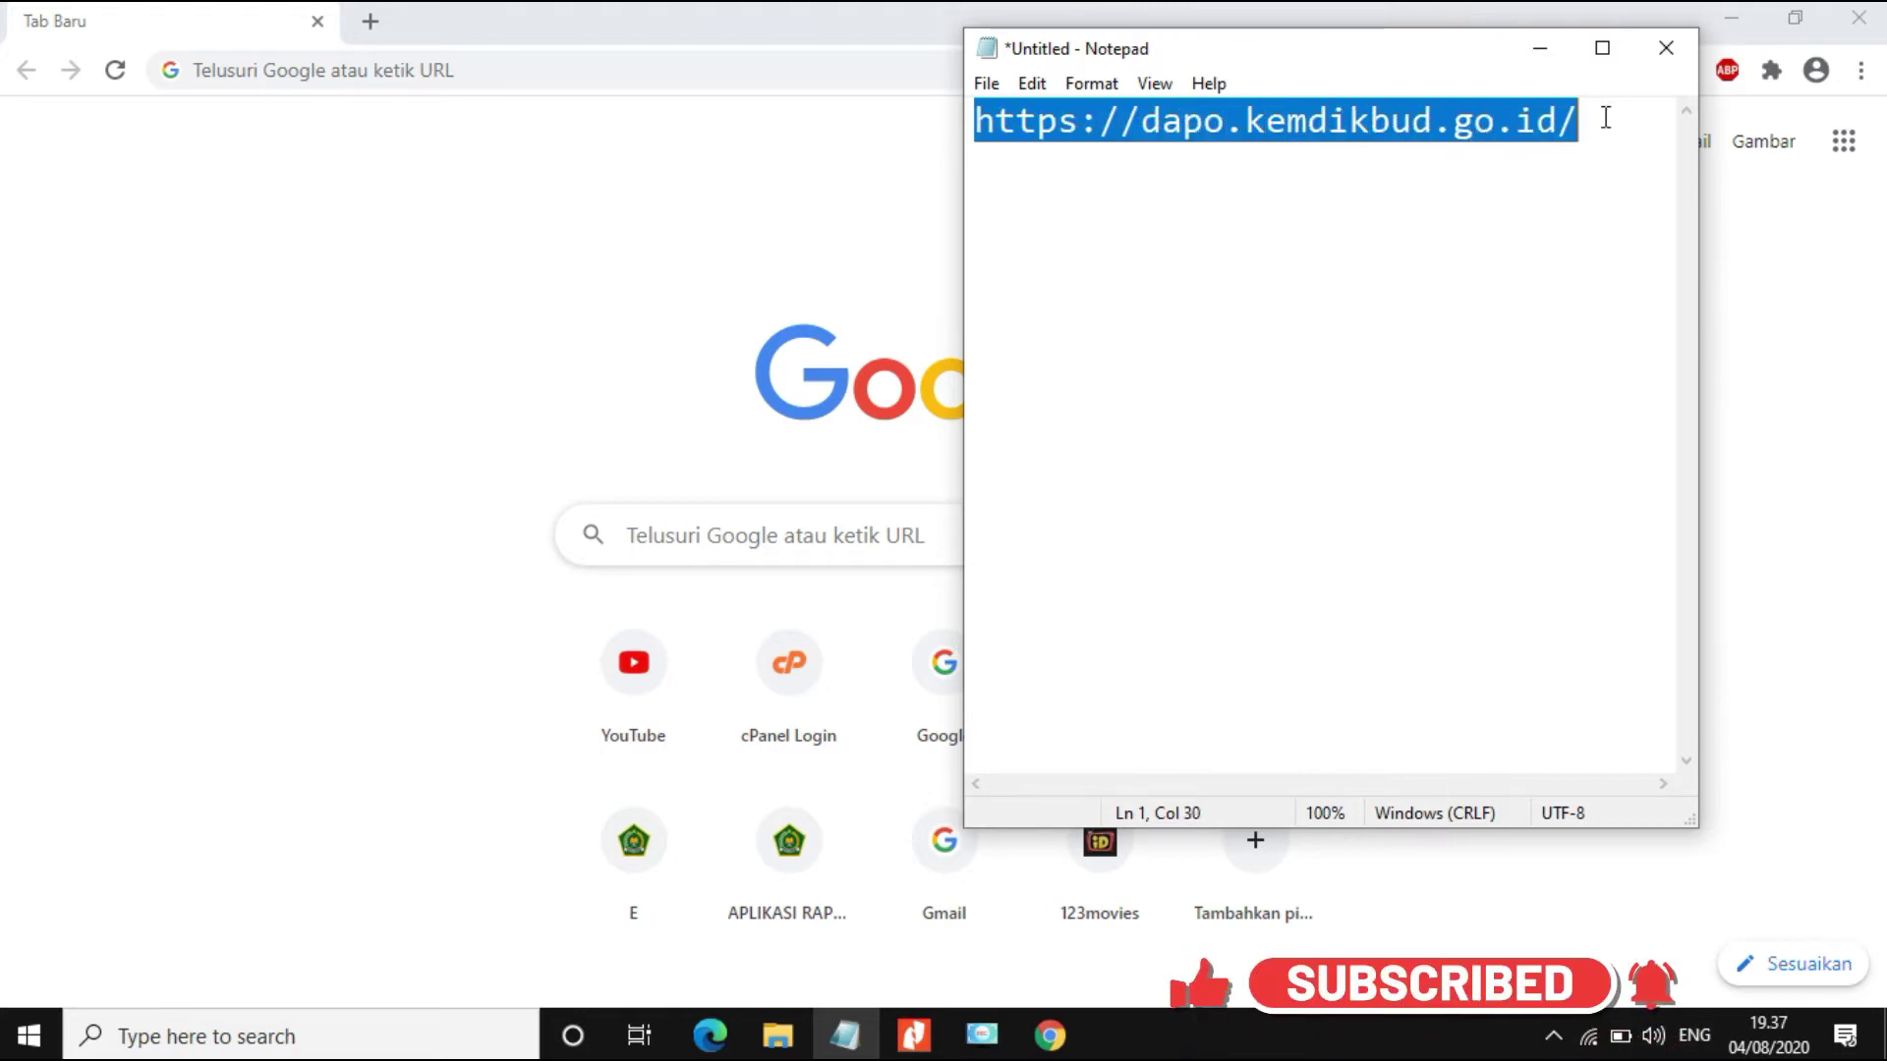
left_click(390, 67)
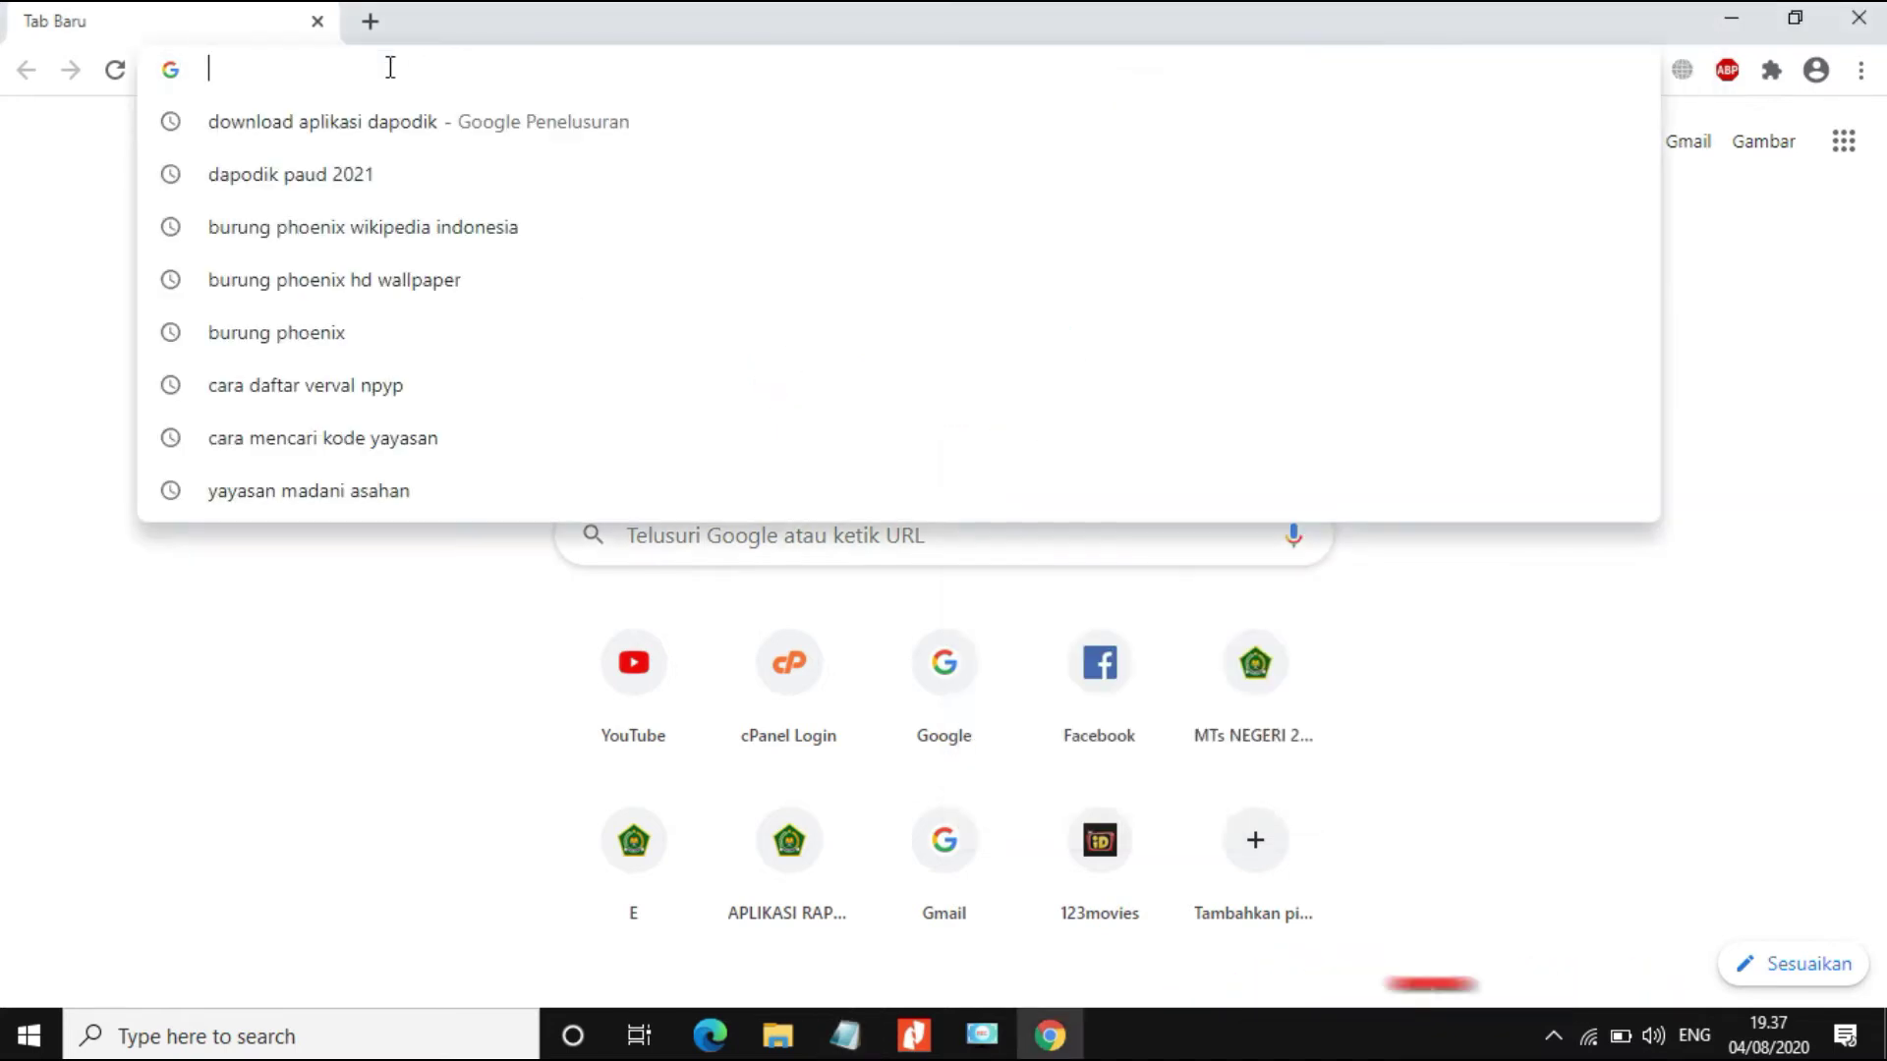
type("https://dapo.kemdikbud.go.id/")
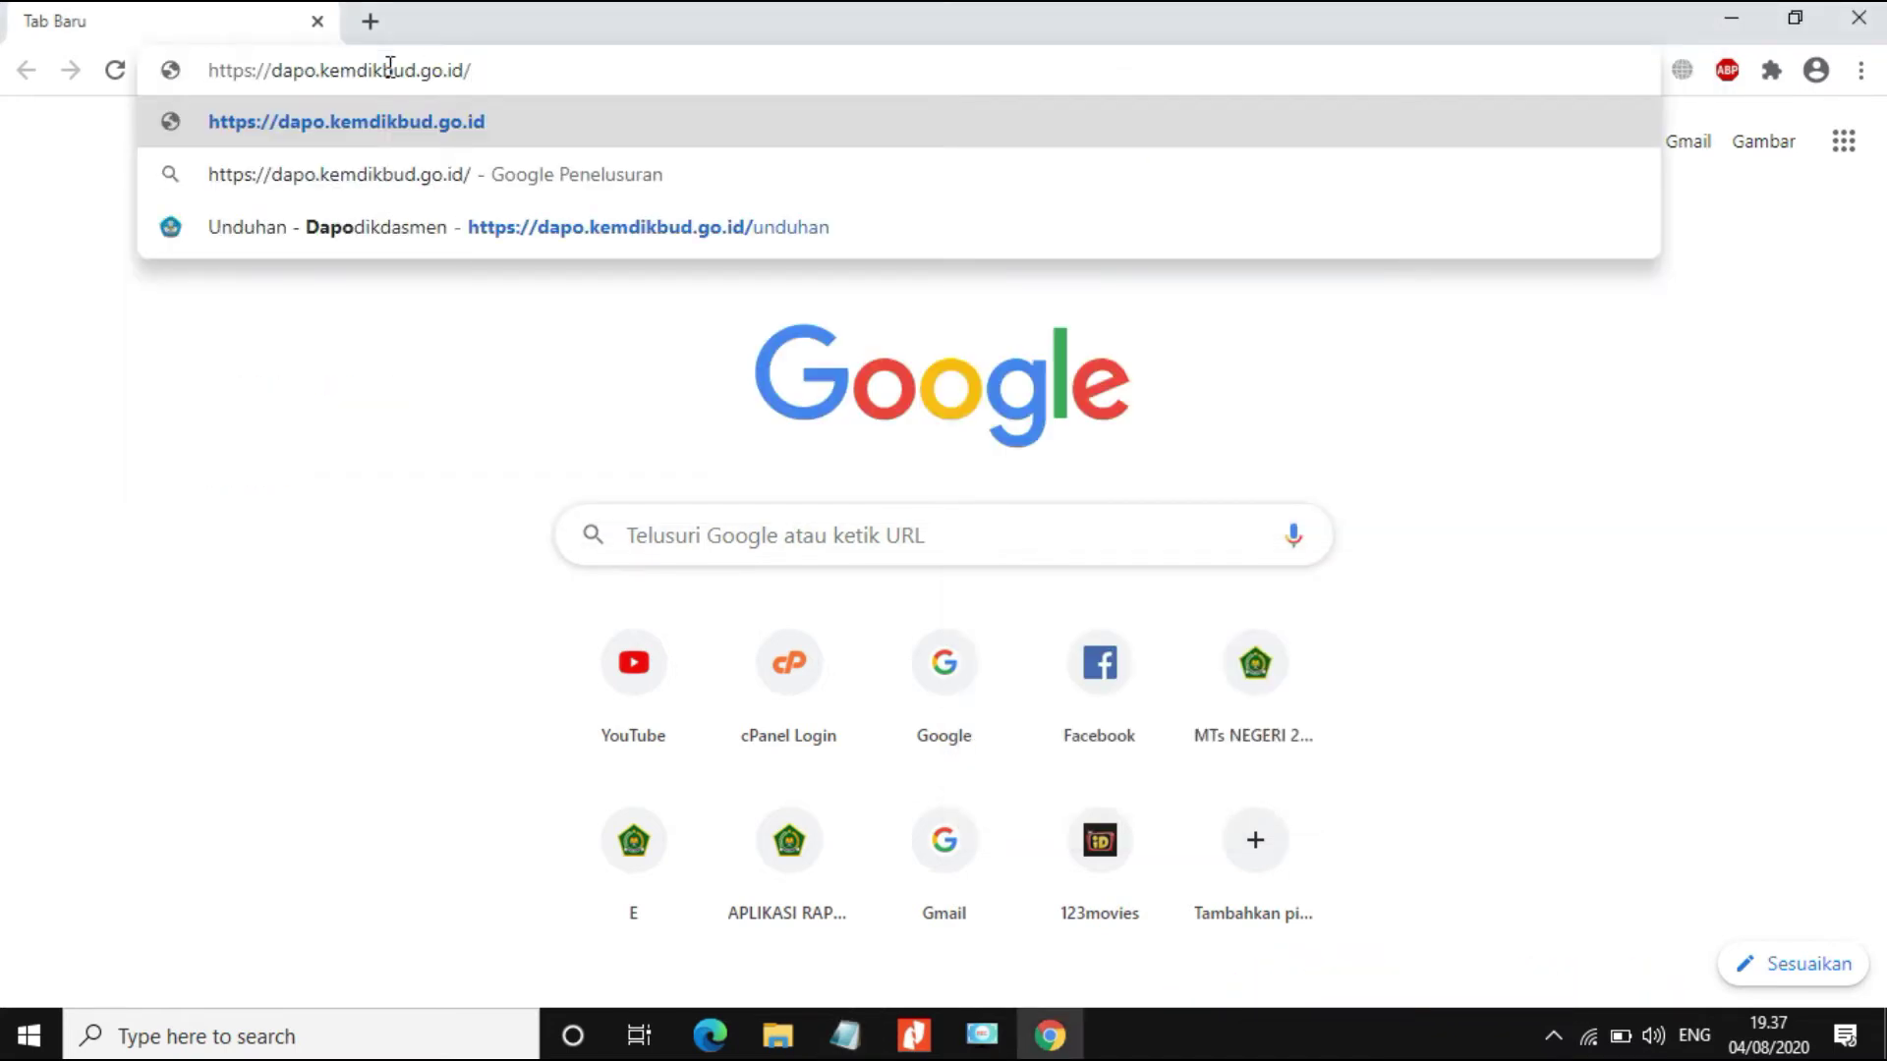
key("Return")
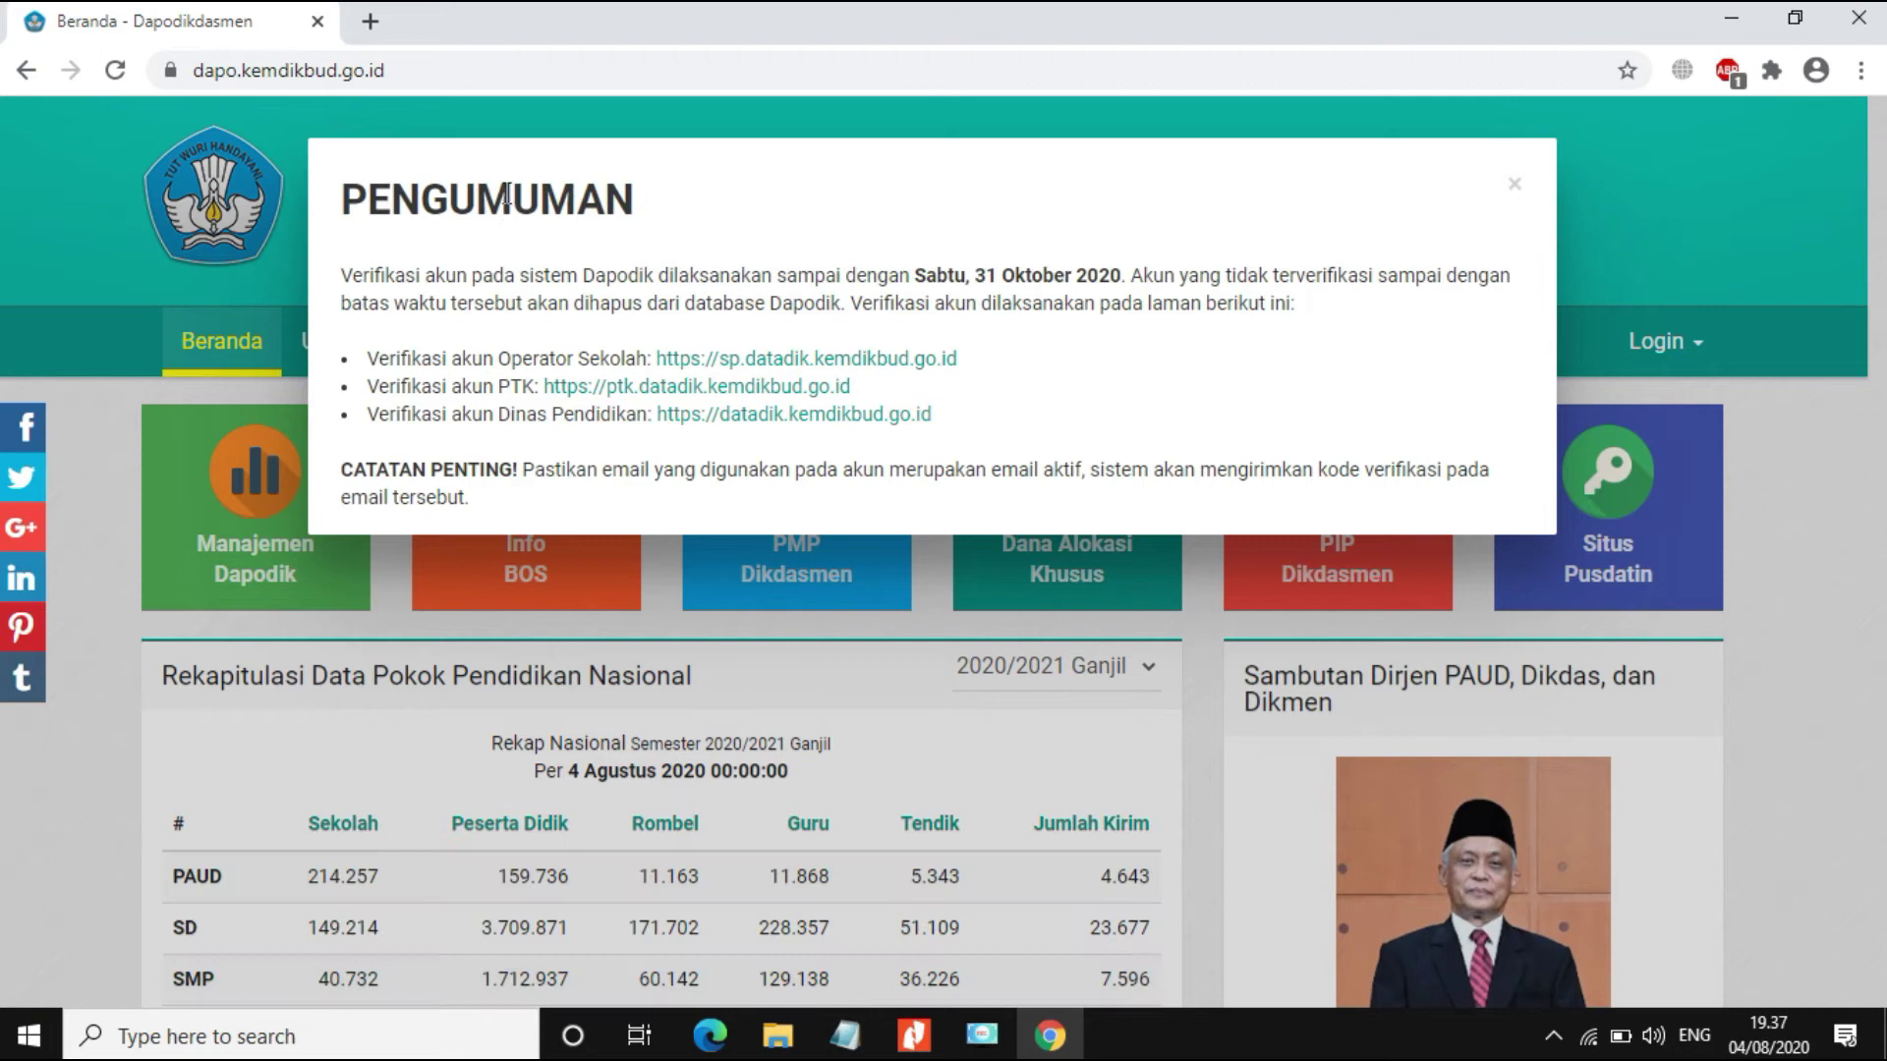
left_click(1514, 187)
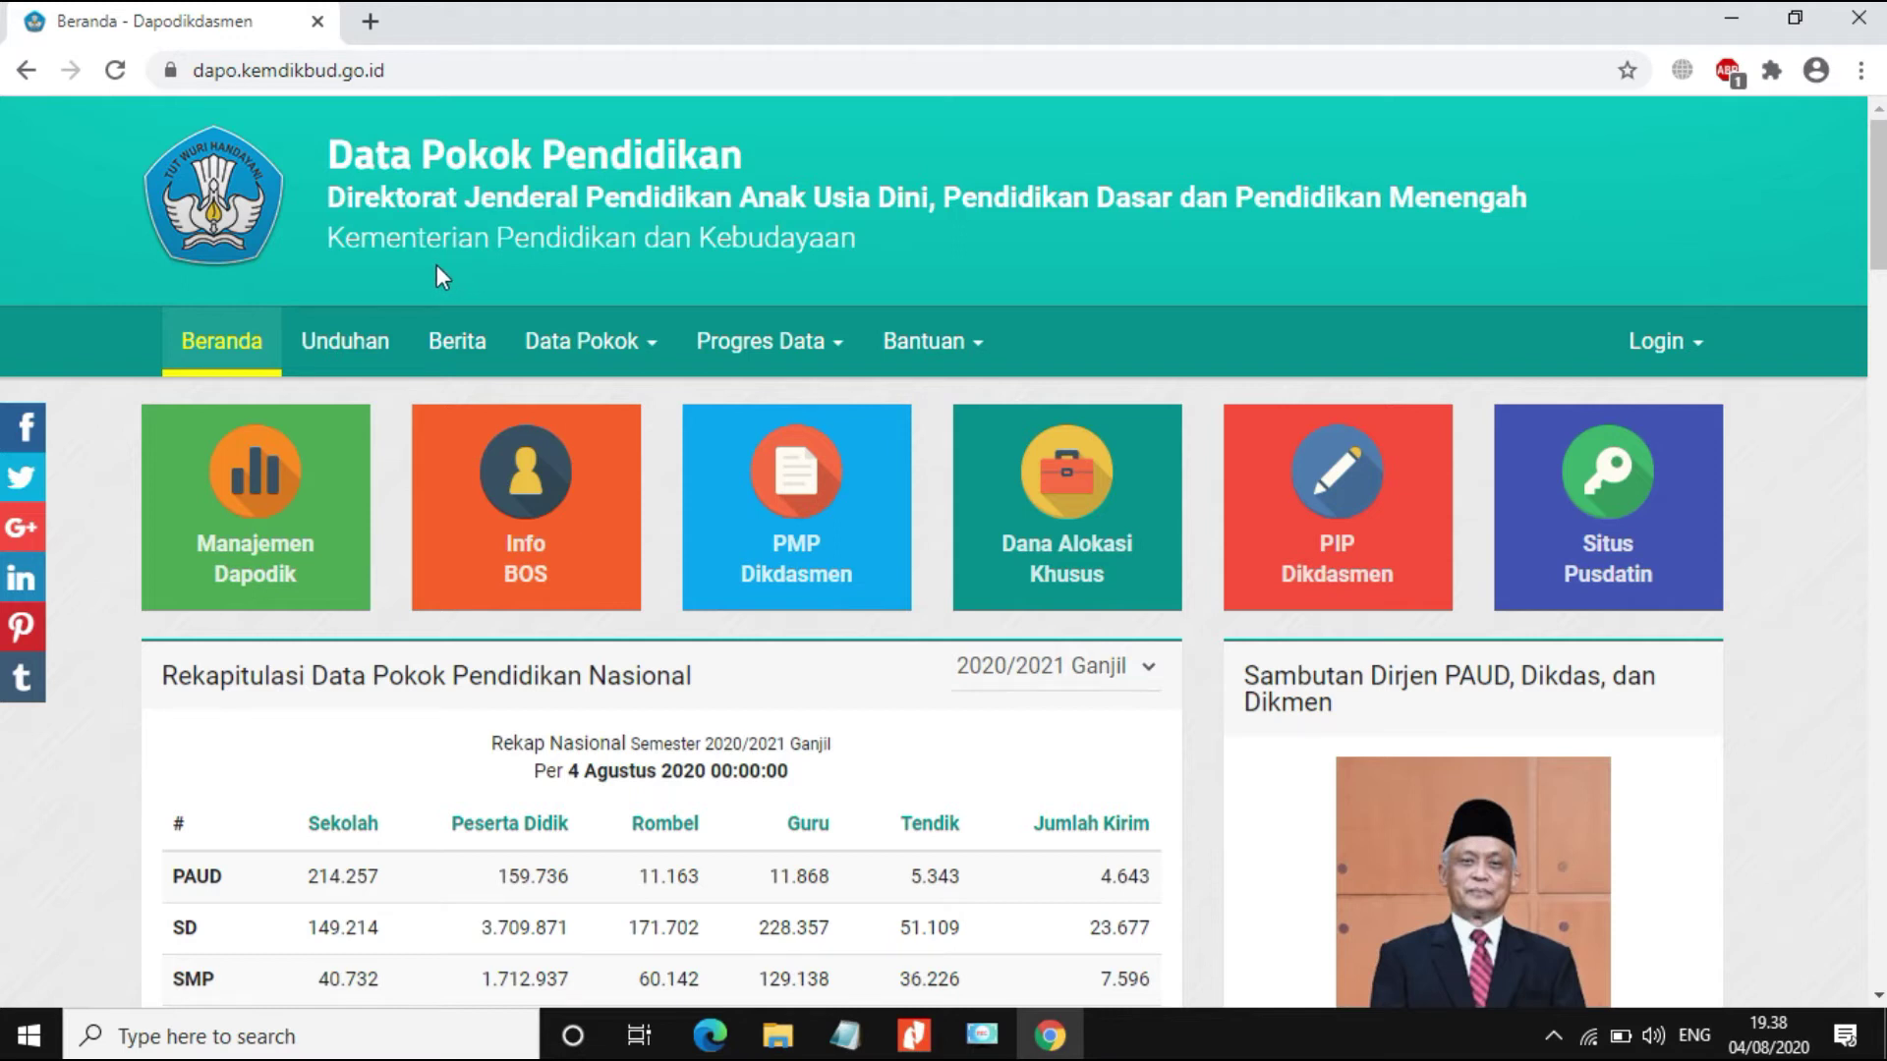
Step: Download Dapodik_2021.exe via UNDUH INSTALLER on the Unduhan page and show all downloads
left_click(338, 355)
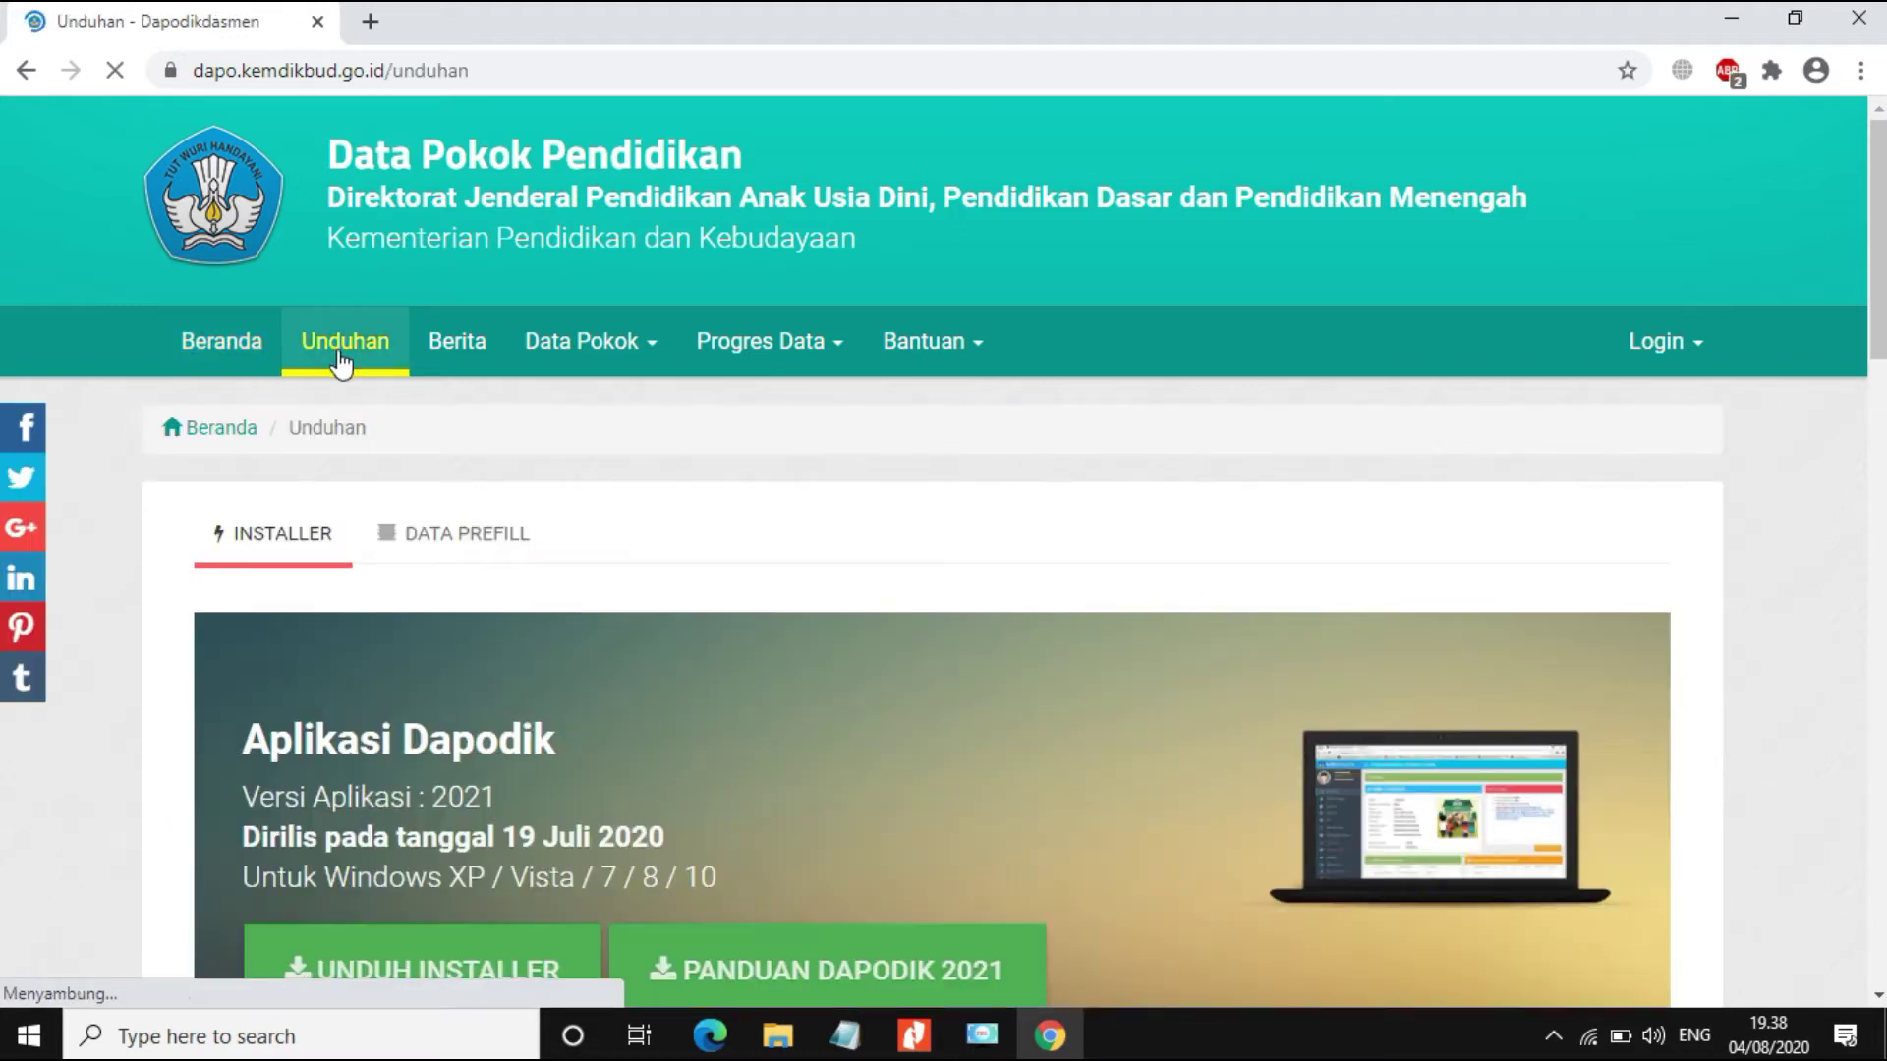
scroll(343, 365, "down", 1)
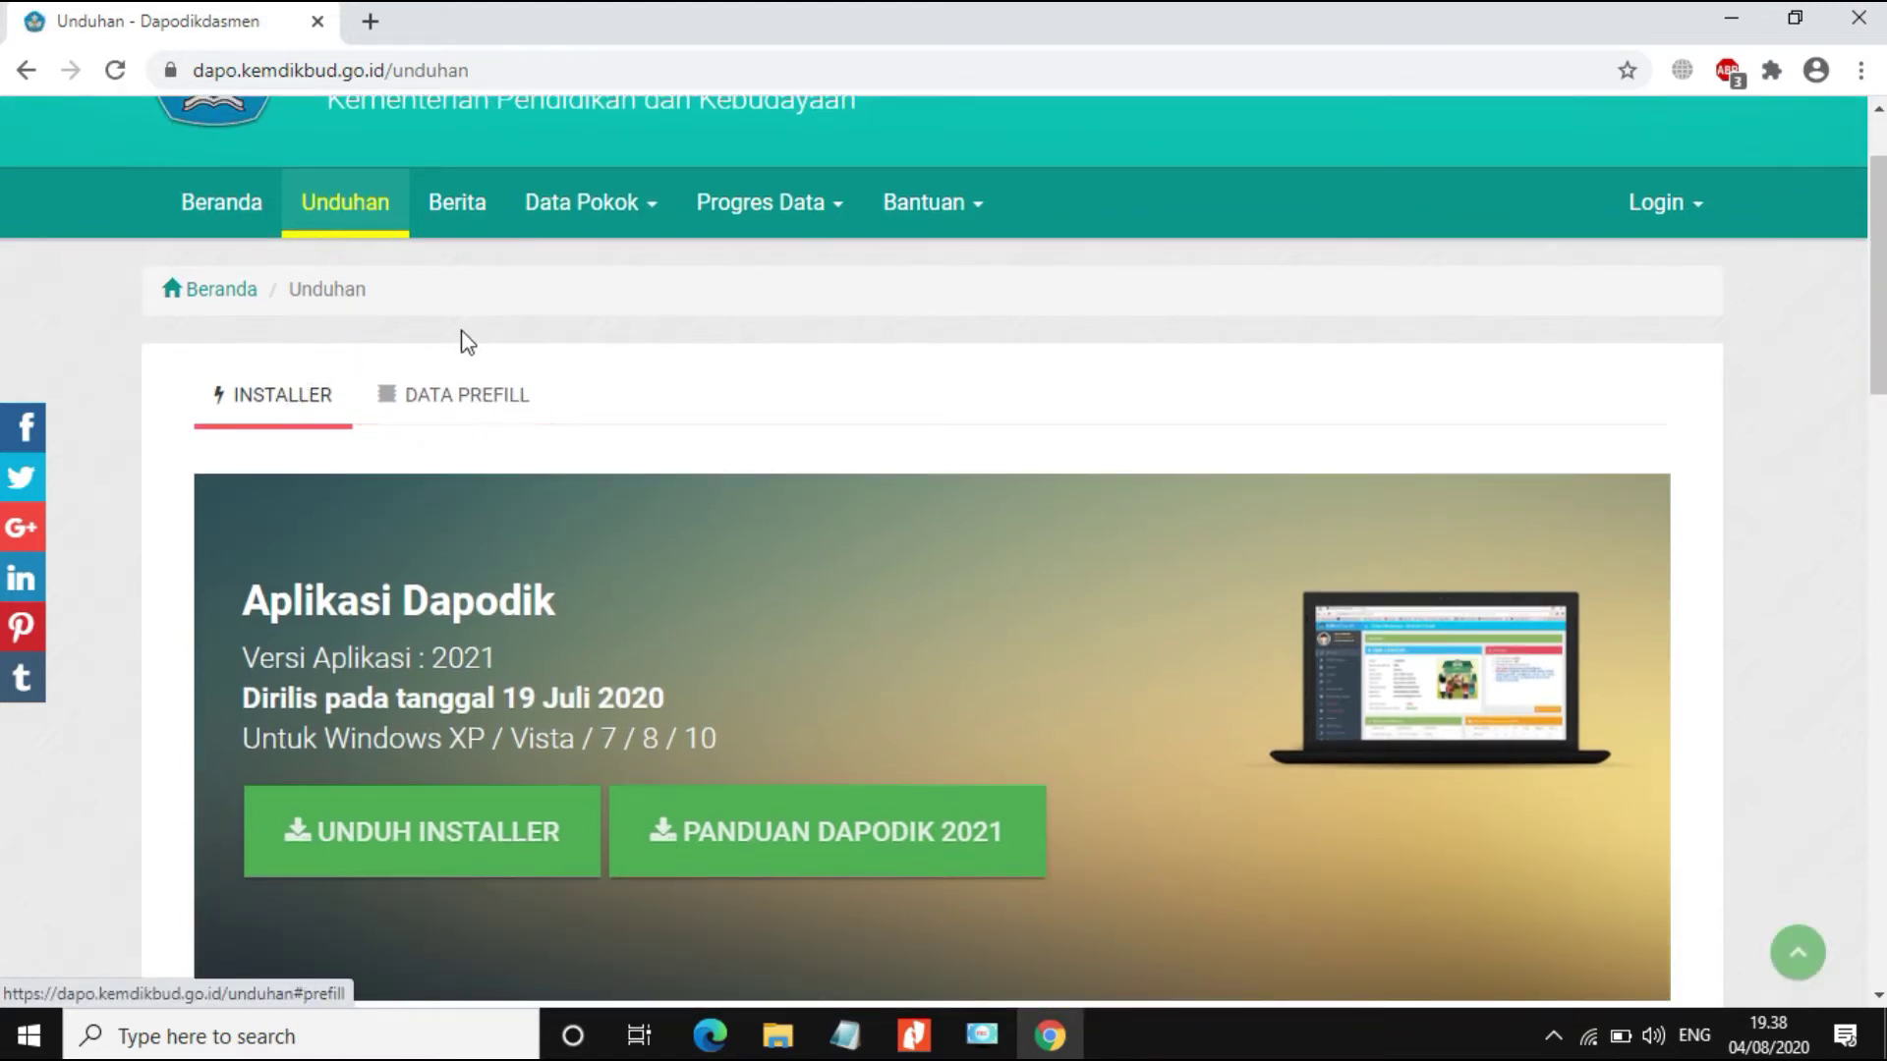
scroll(209, 369, "down", 2)
scroll(209, 373, "up", 2)
left_click(391, 865)
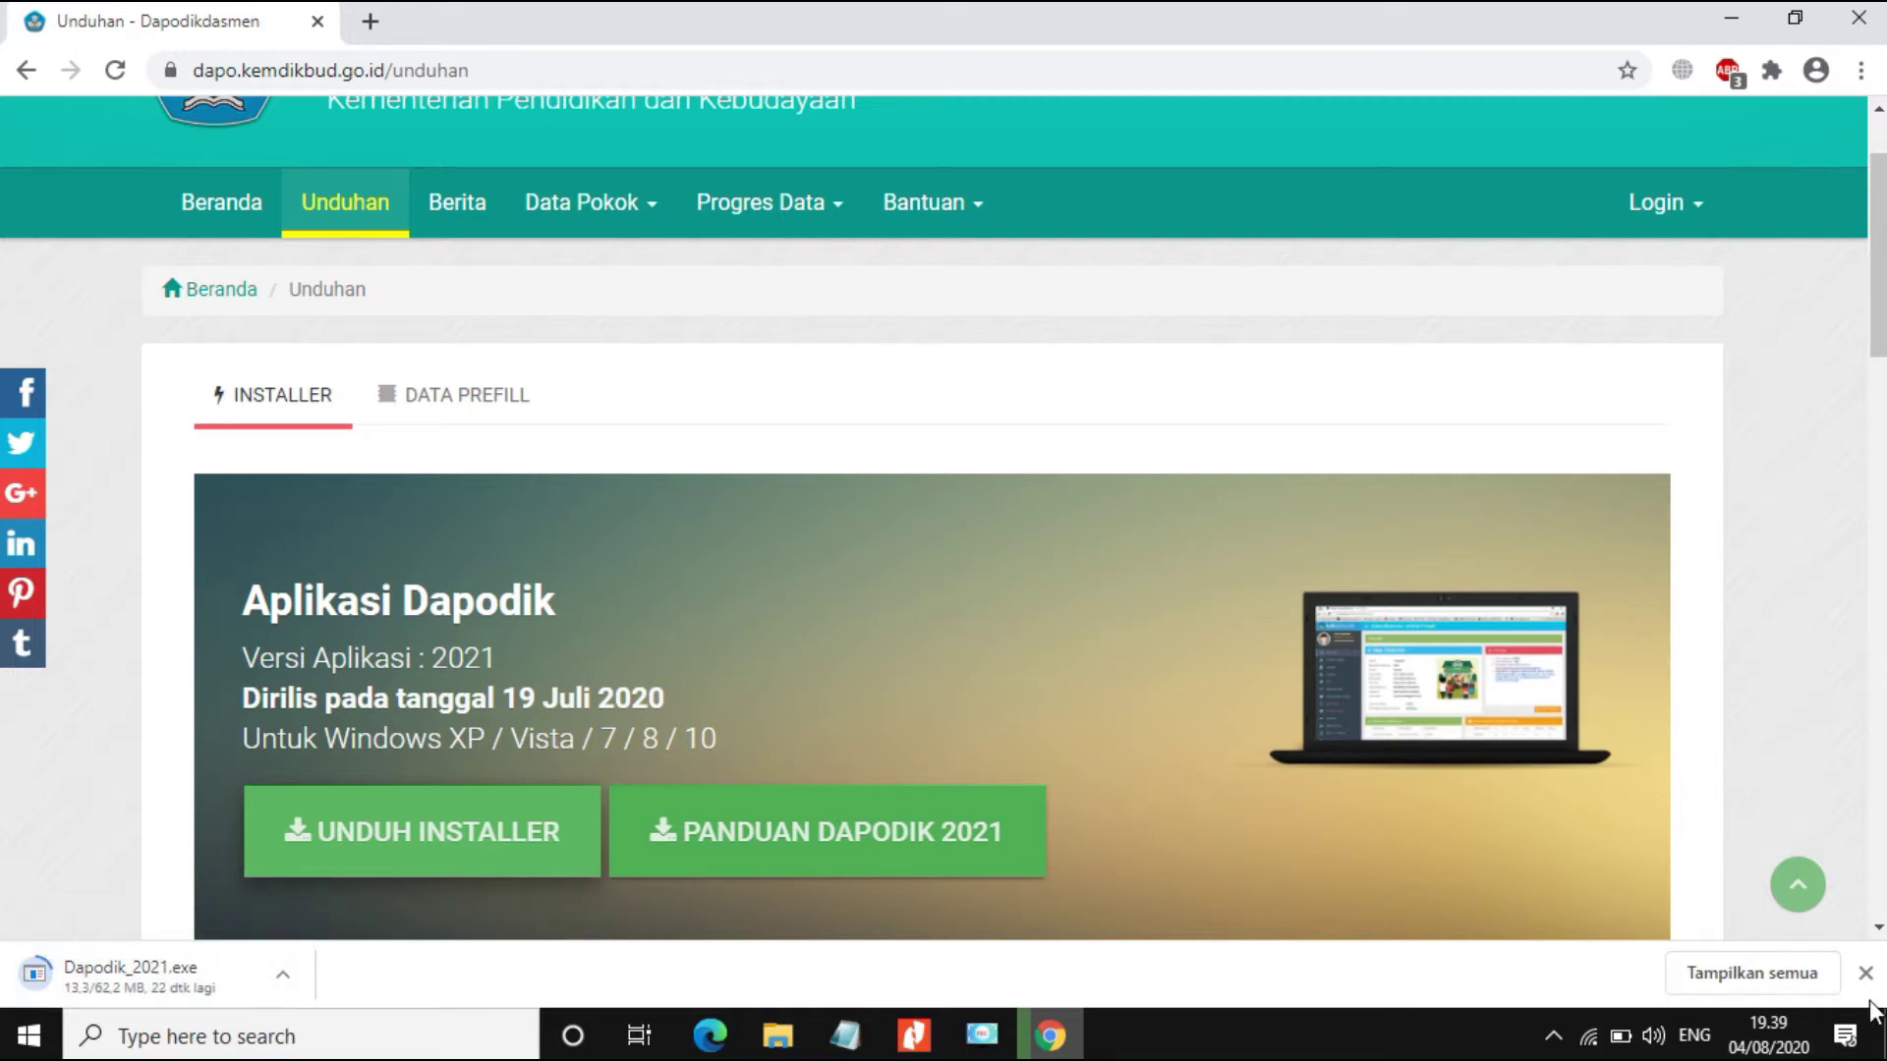
left_click(1748, 978)
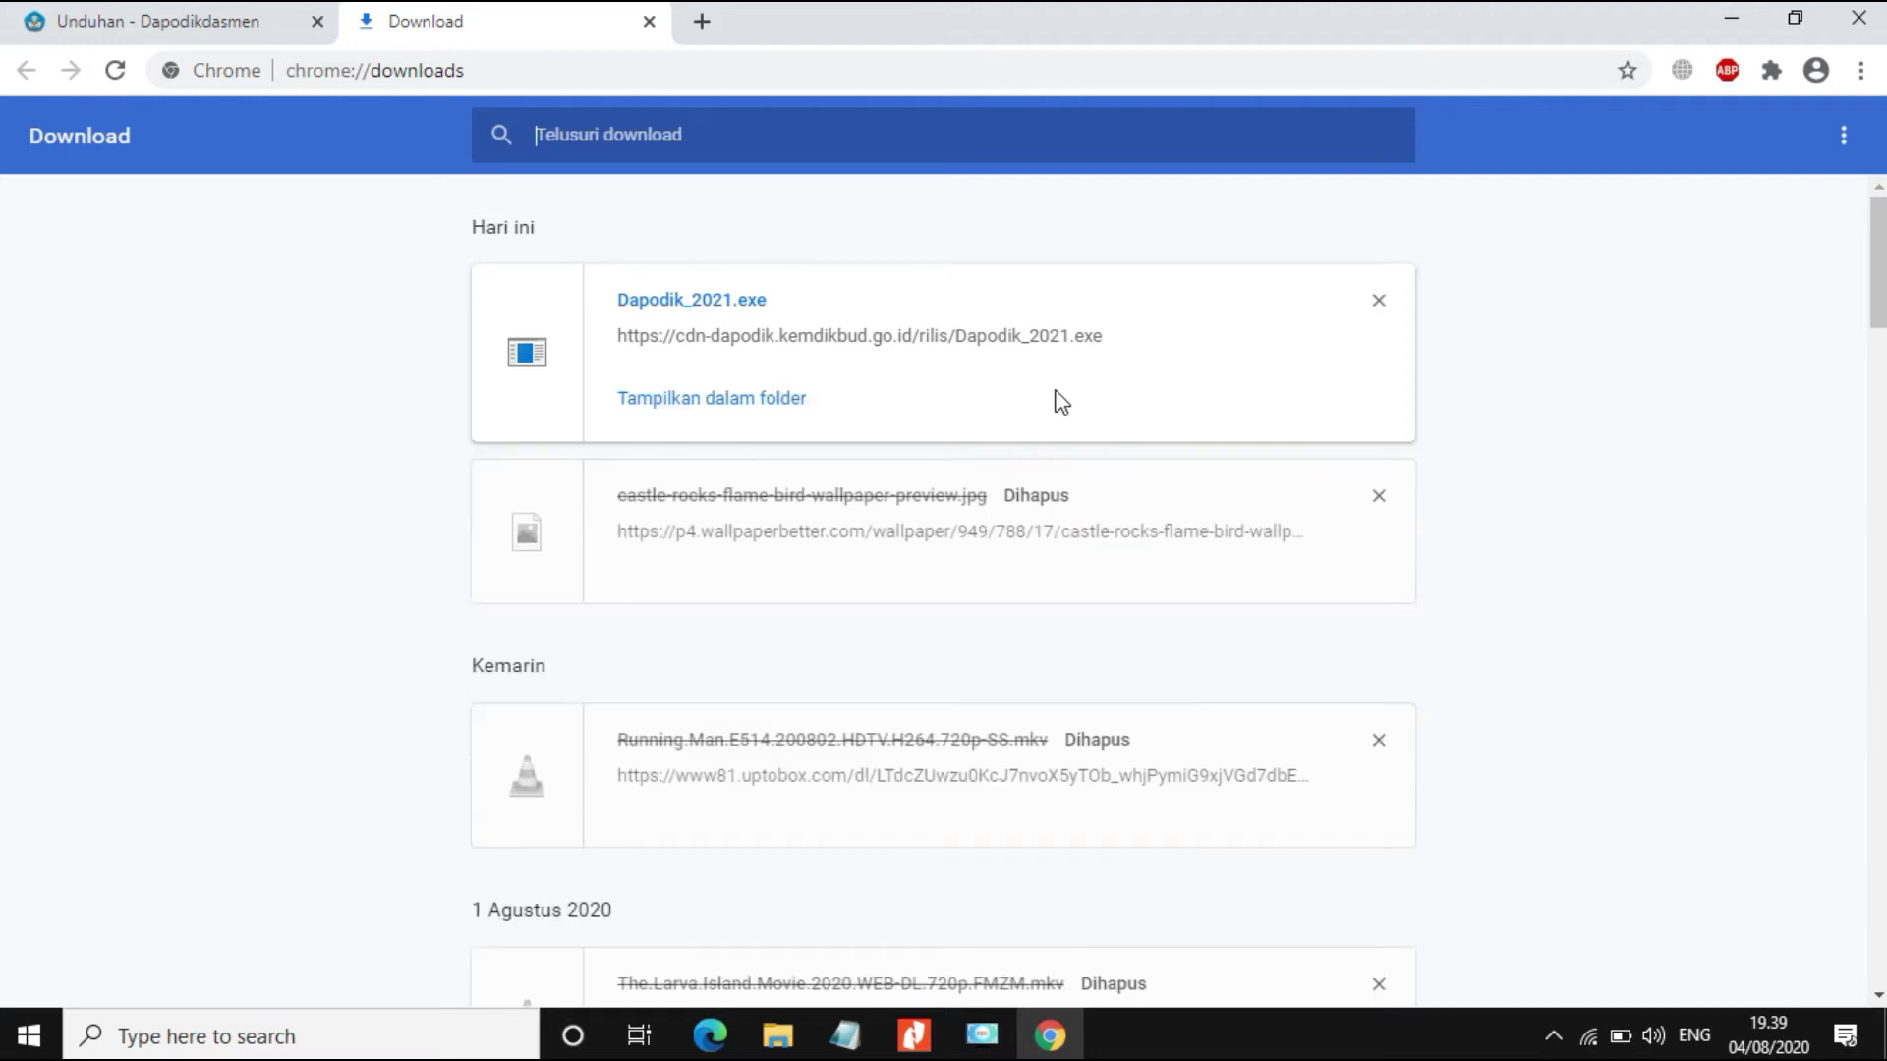
Step: Show Dapodik_2021.exe in its Downloads folder from Chrome's downloads page
left_click(727, 411)
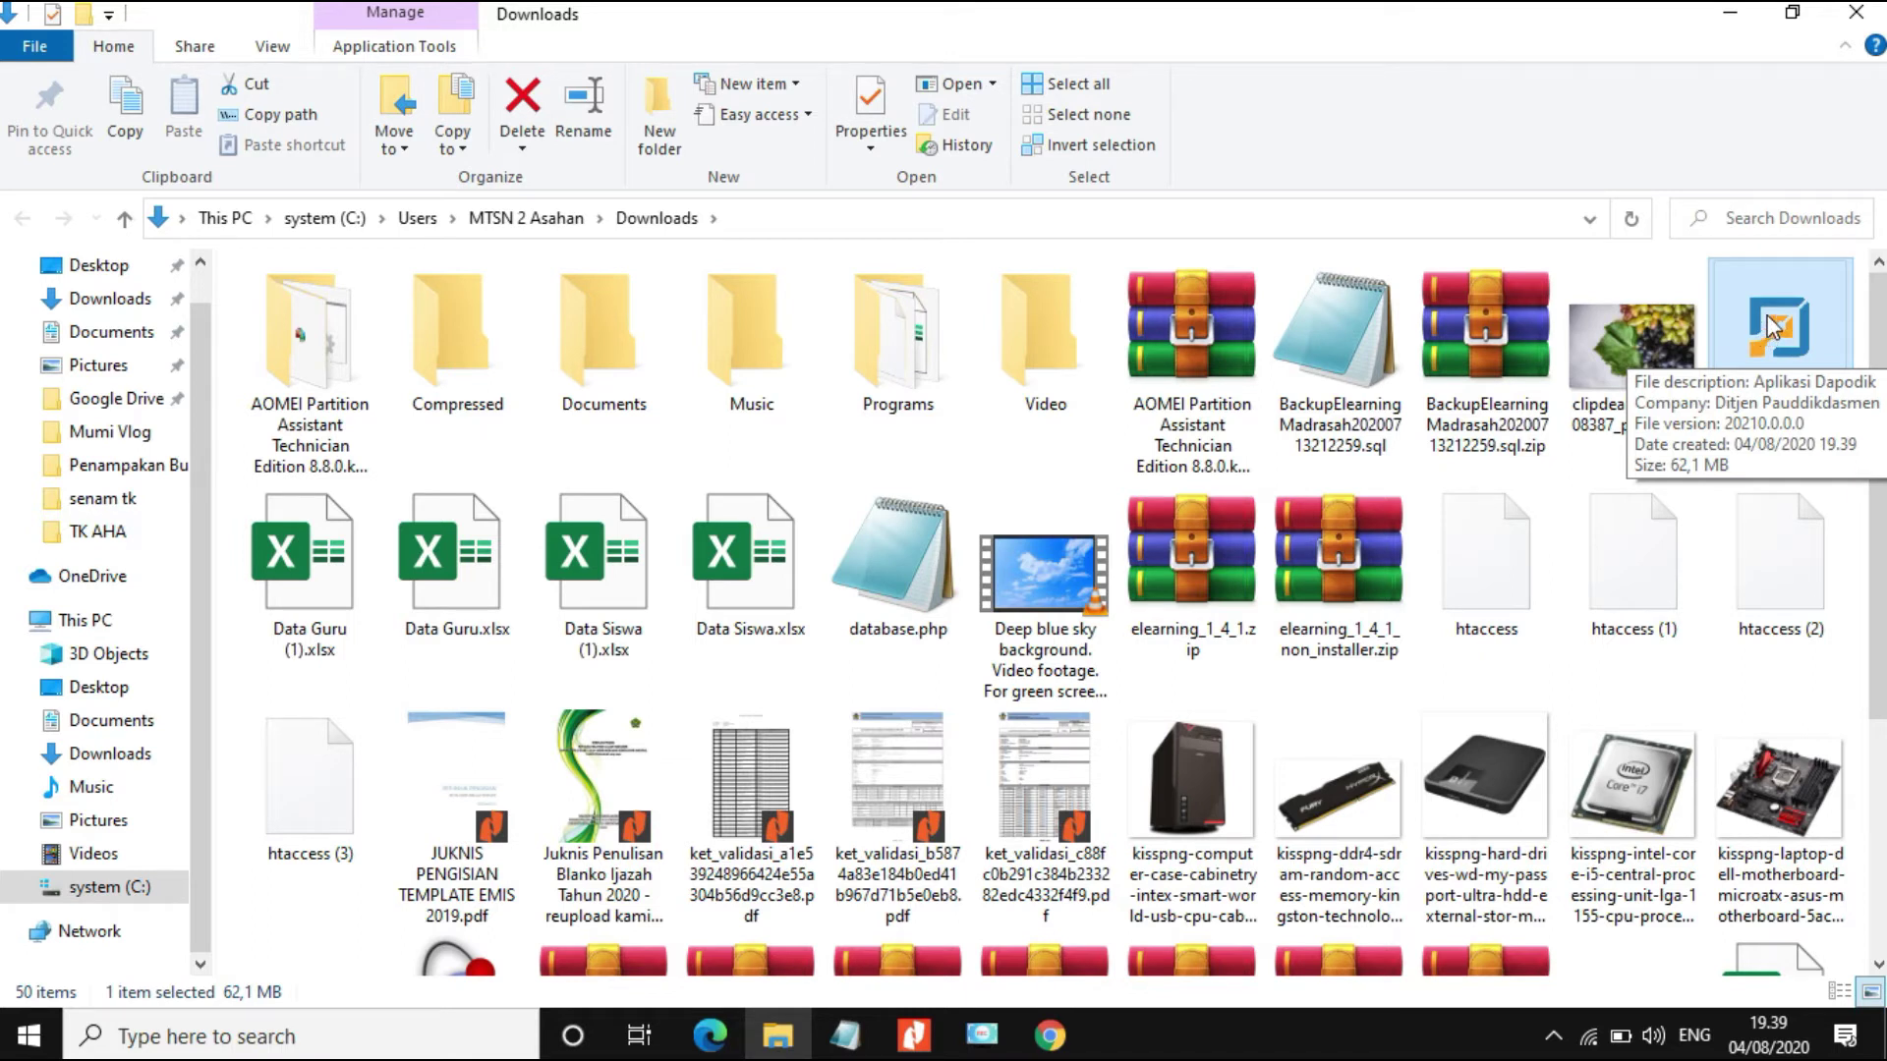
Step: Cut Dapodik_2021.exe from the Downloads folder
right_click(1768, 320)
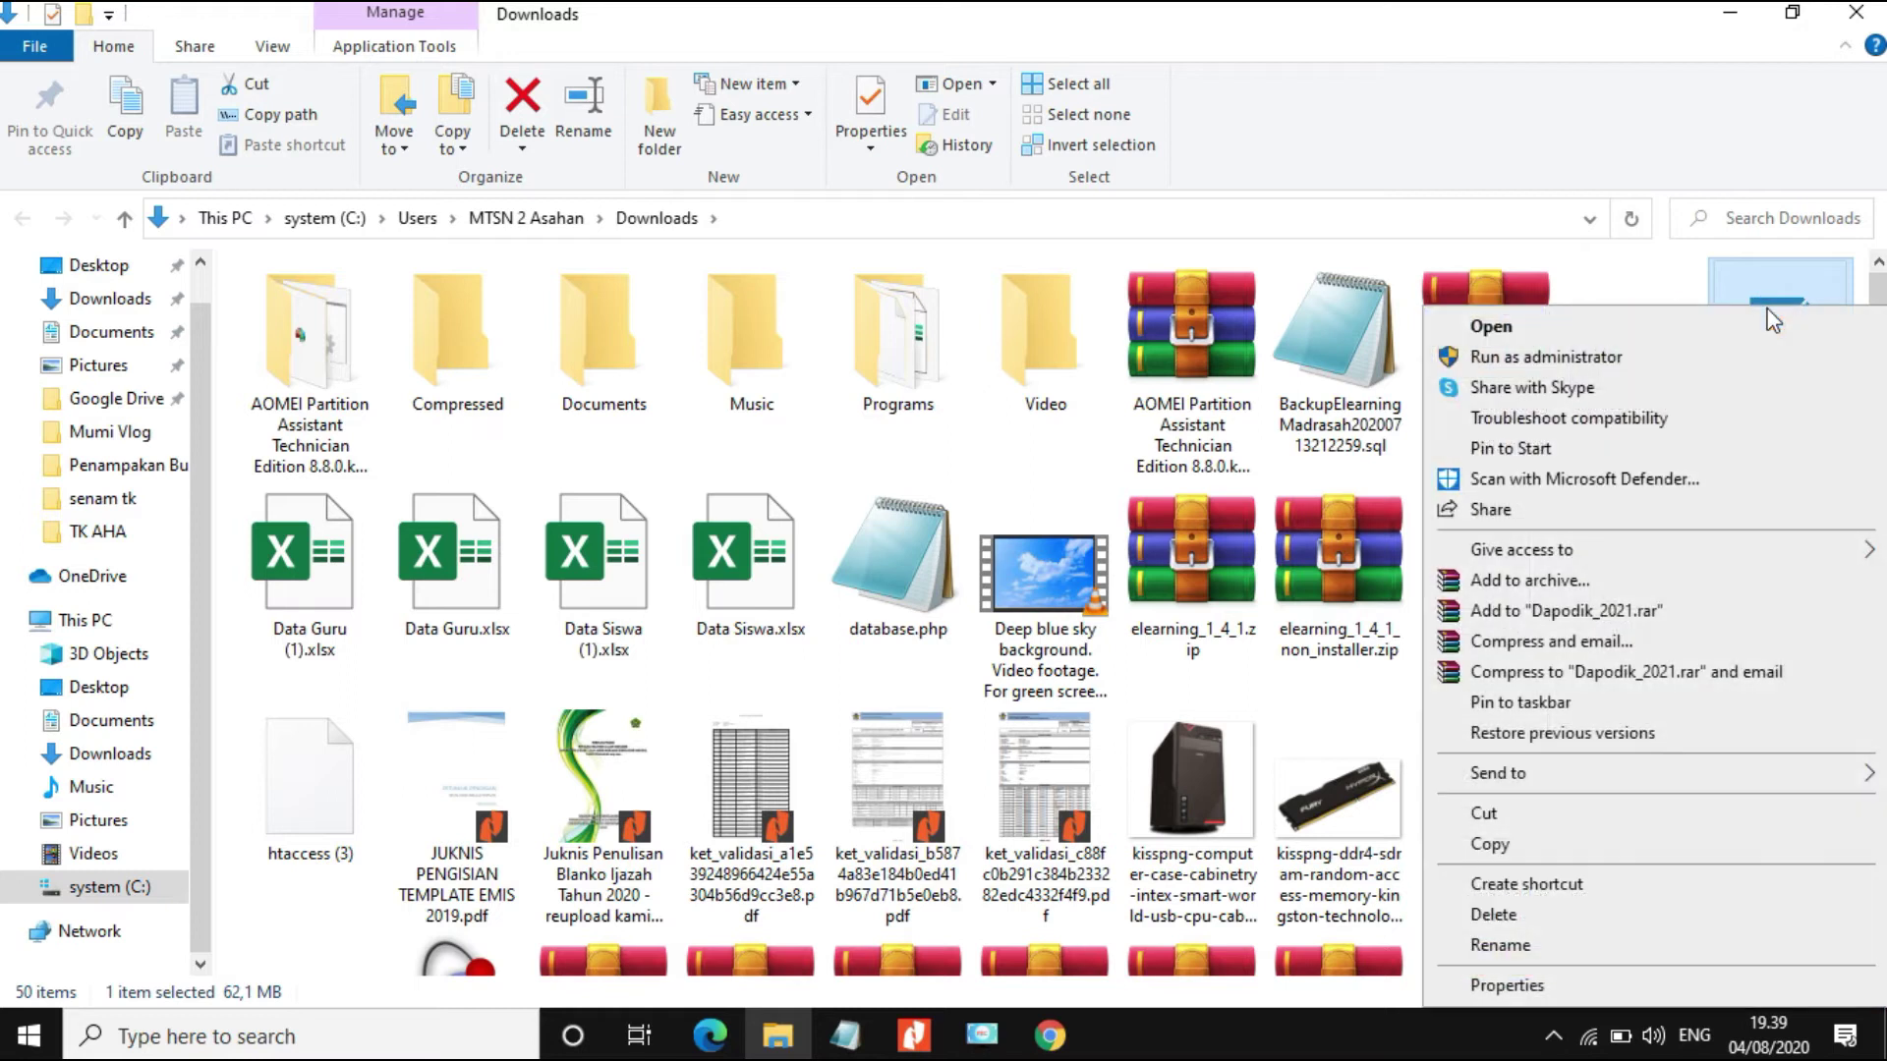
left_click(1516, 822)
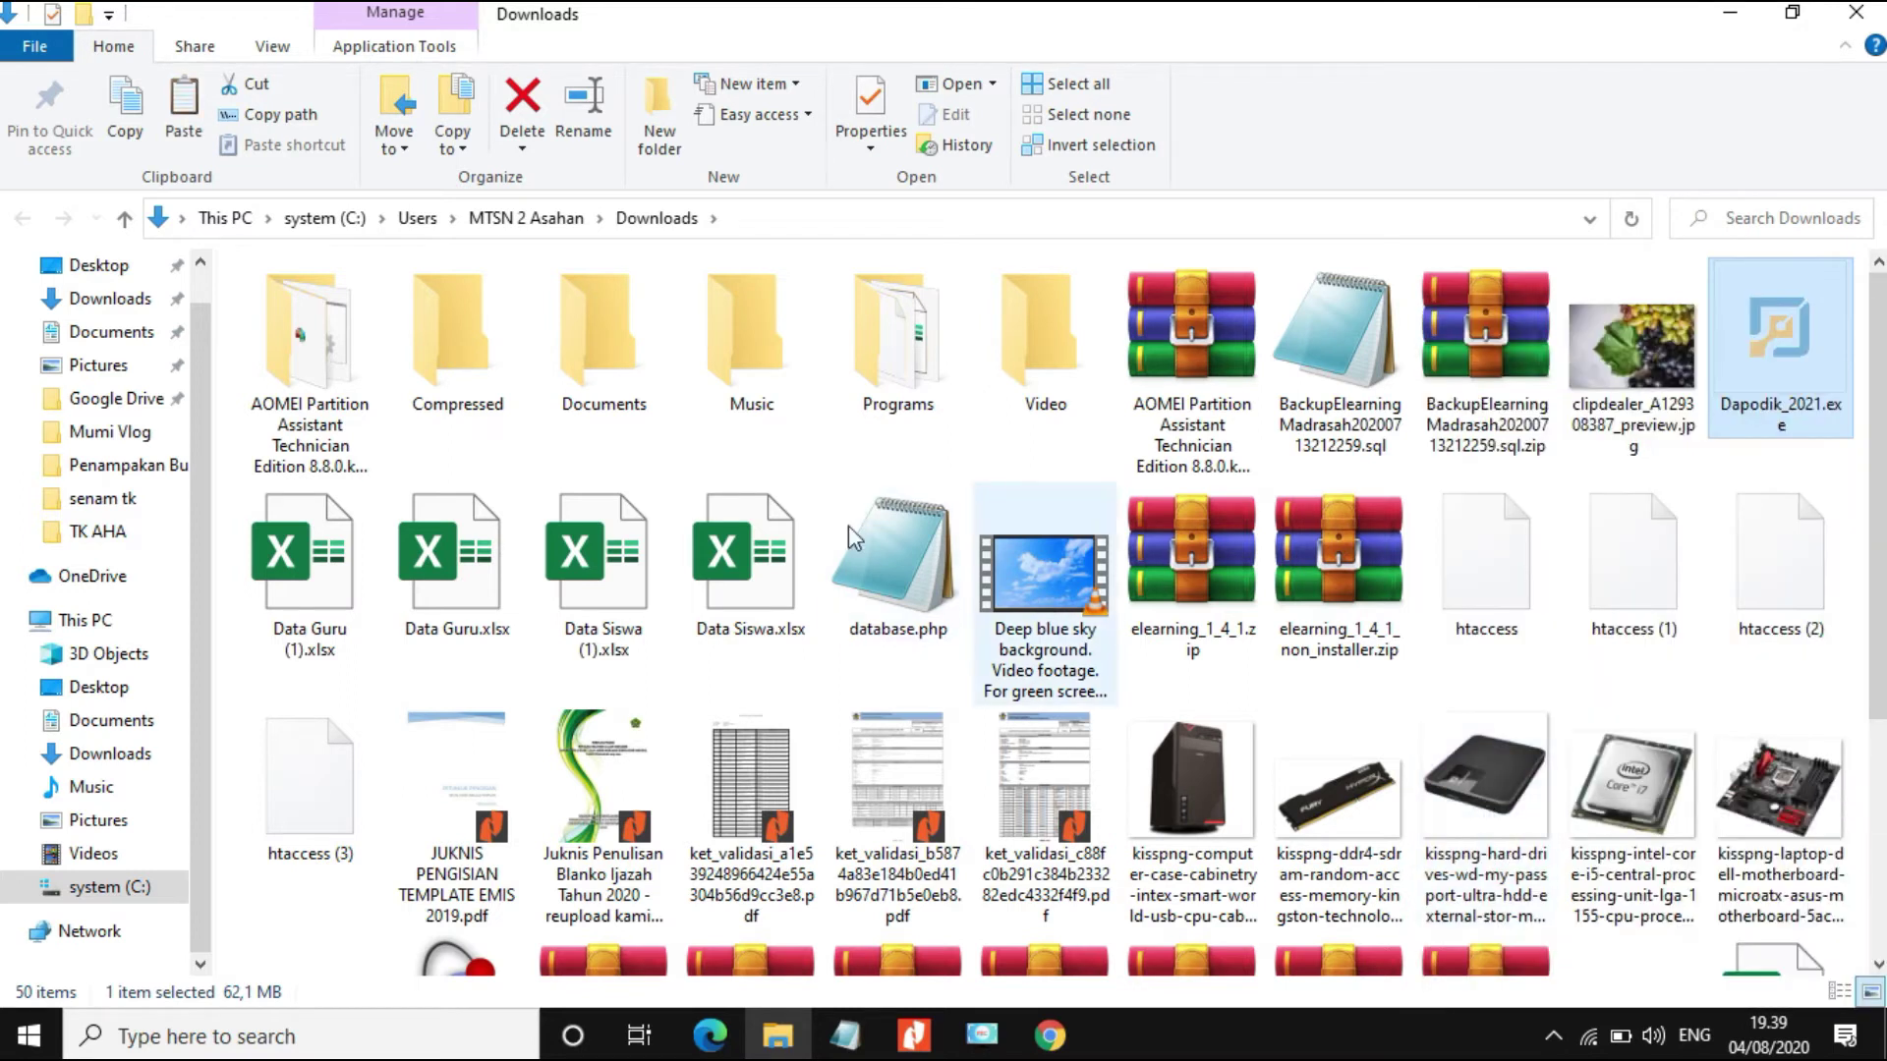
Step: Create a folder named 2021 in Documents and open it
left_click(111, 333)
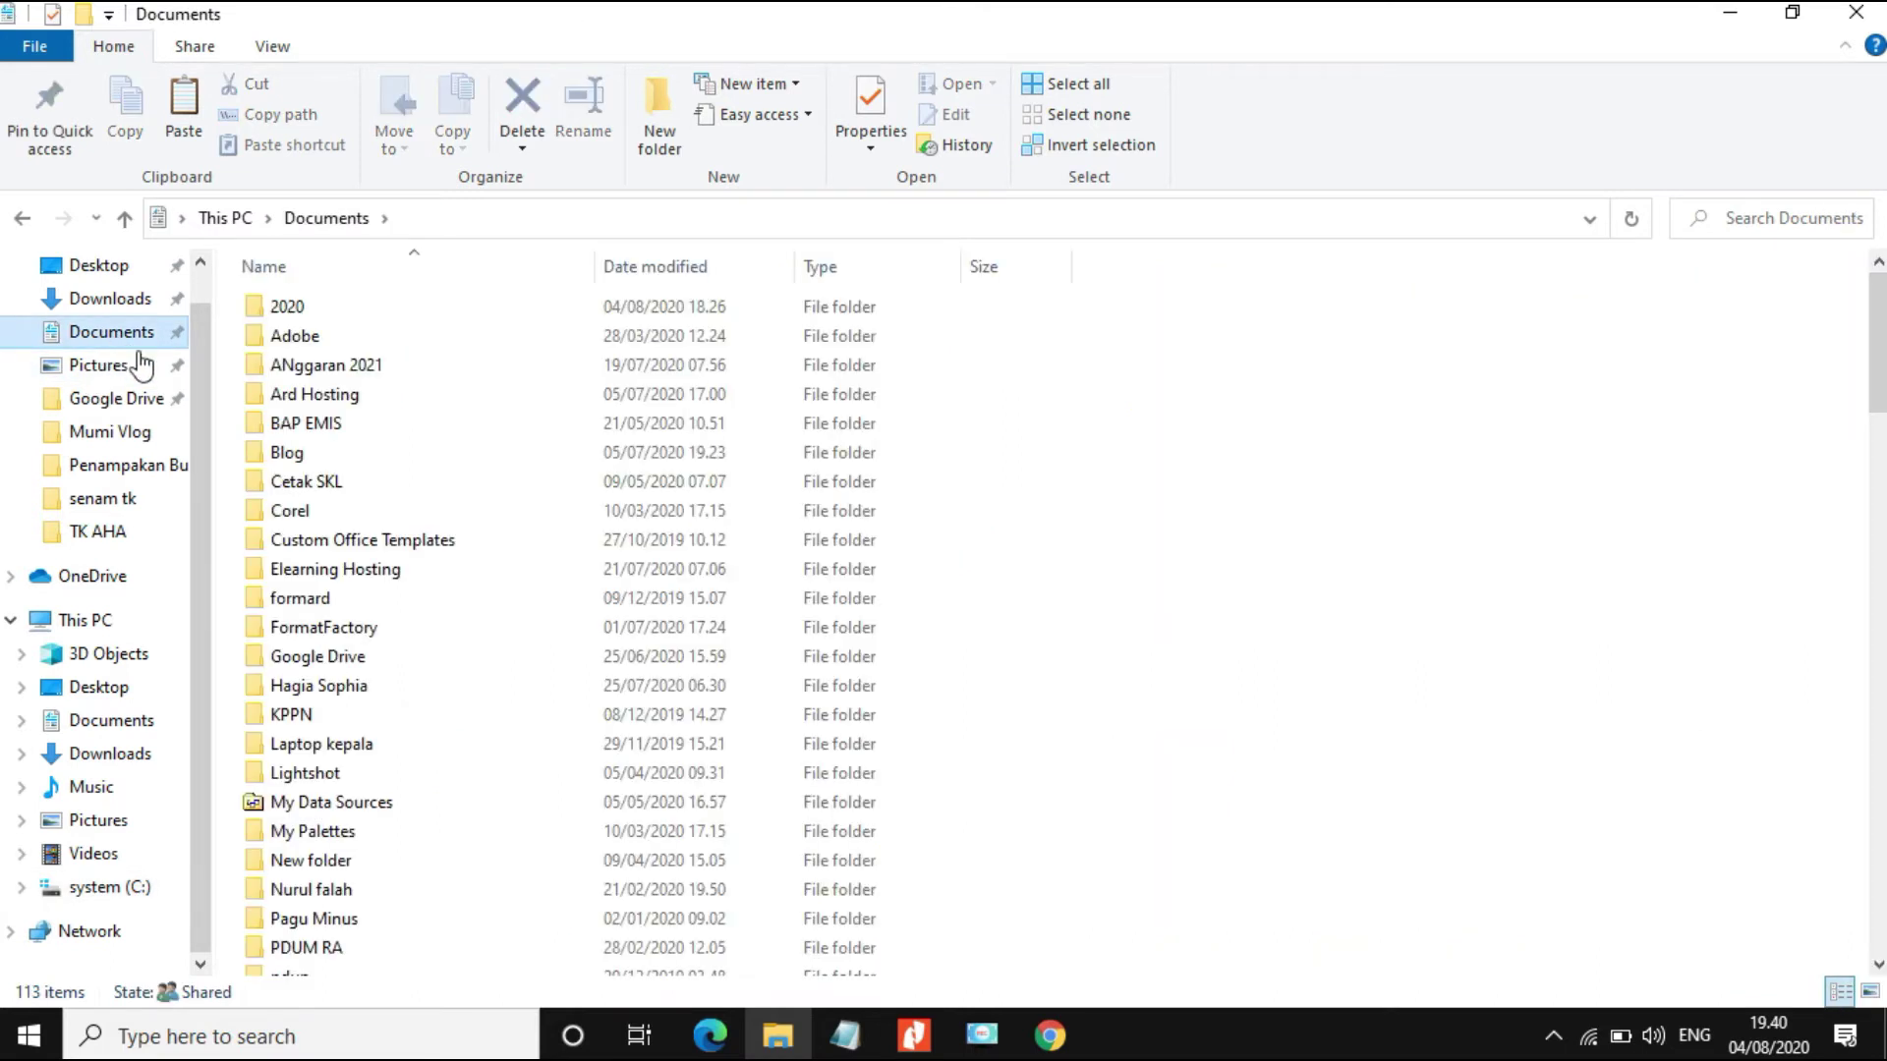
right_click(1219, 352)
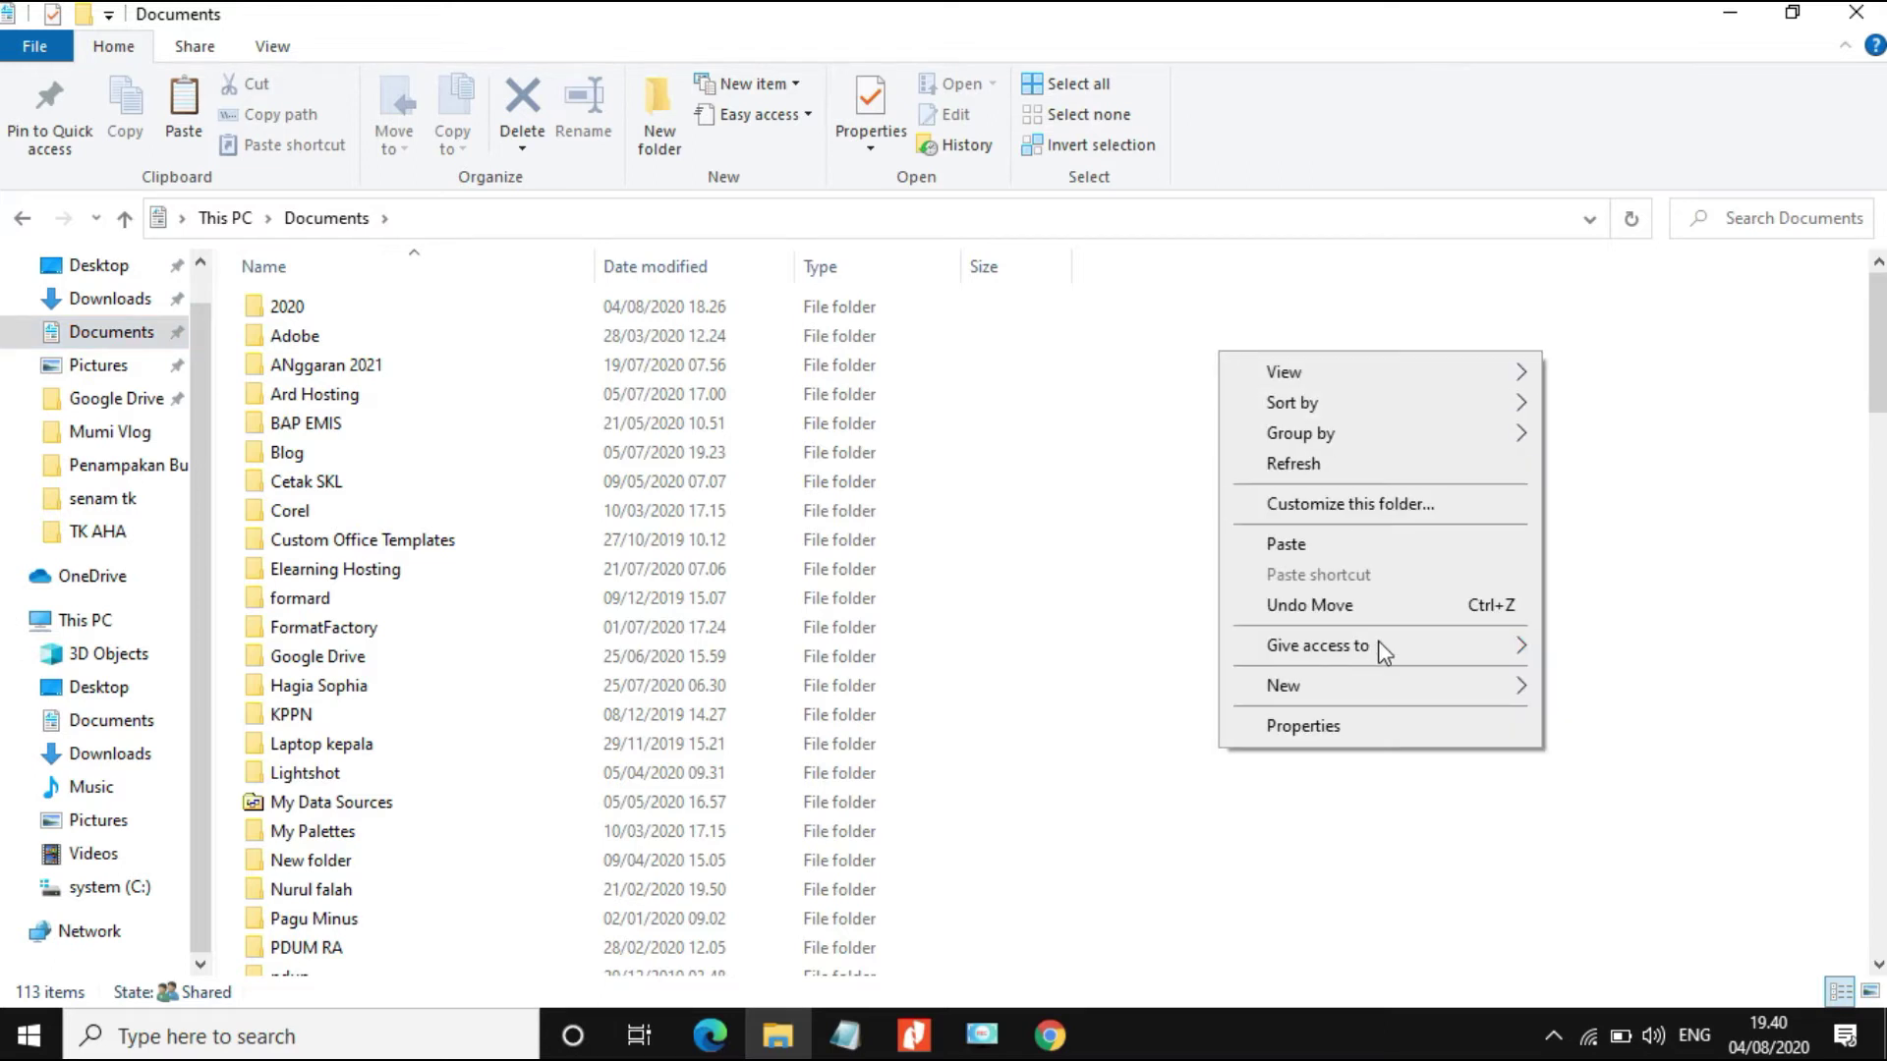
mouse_move(1380, 686)
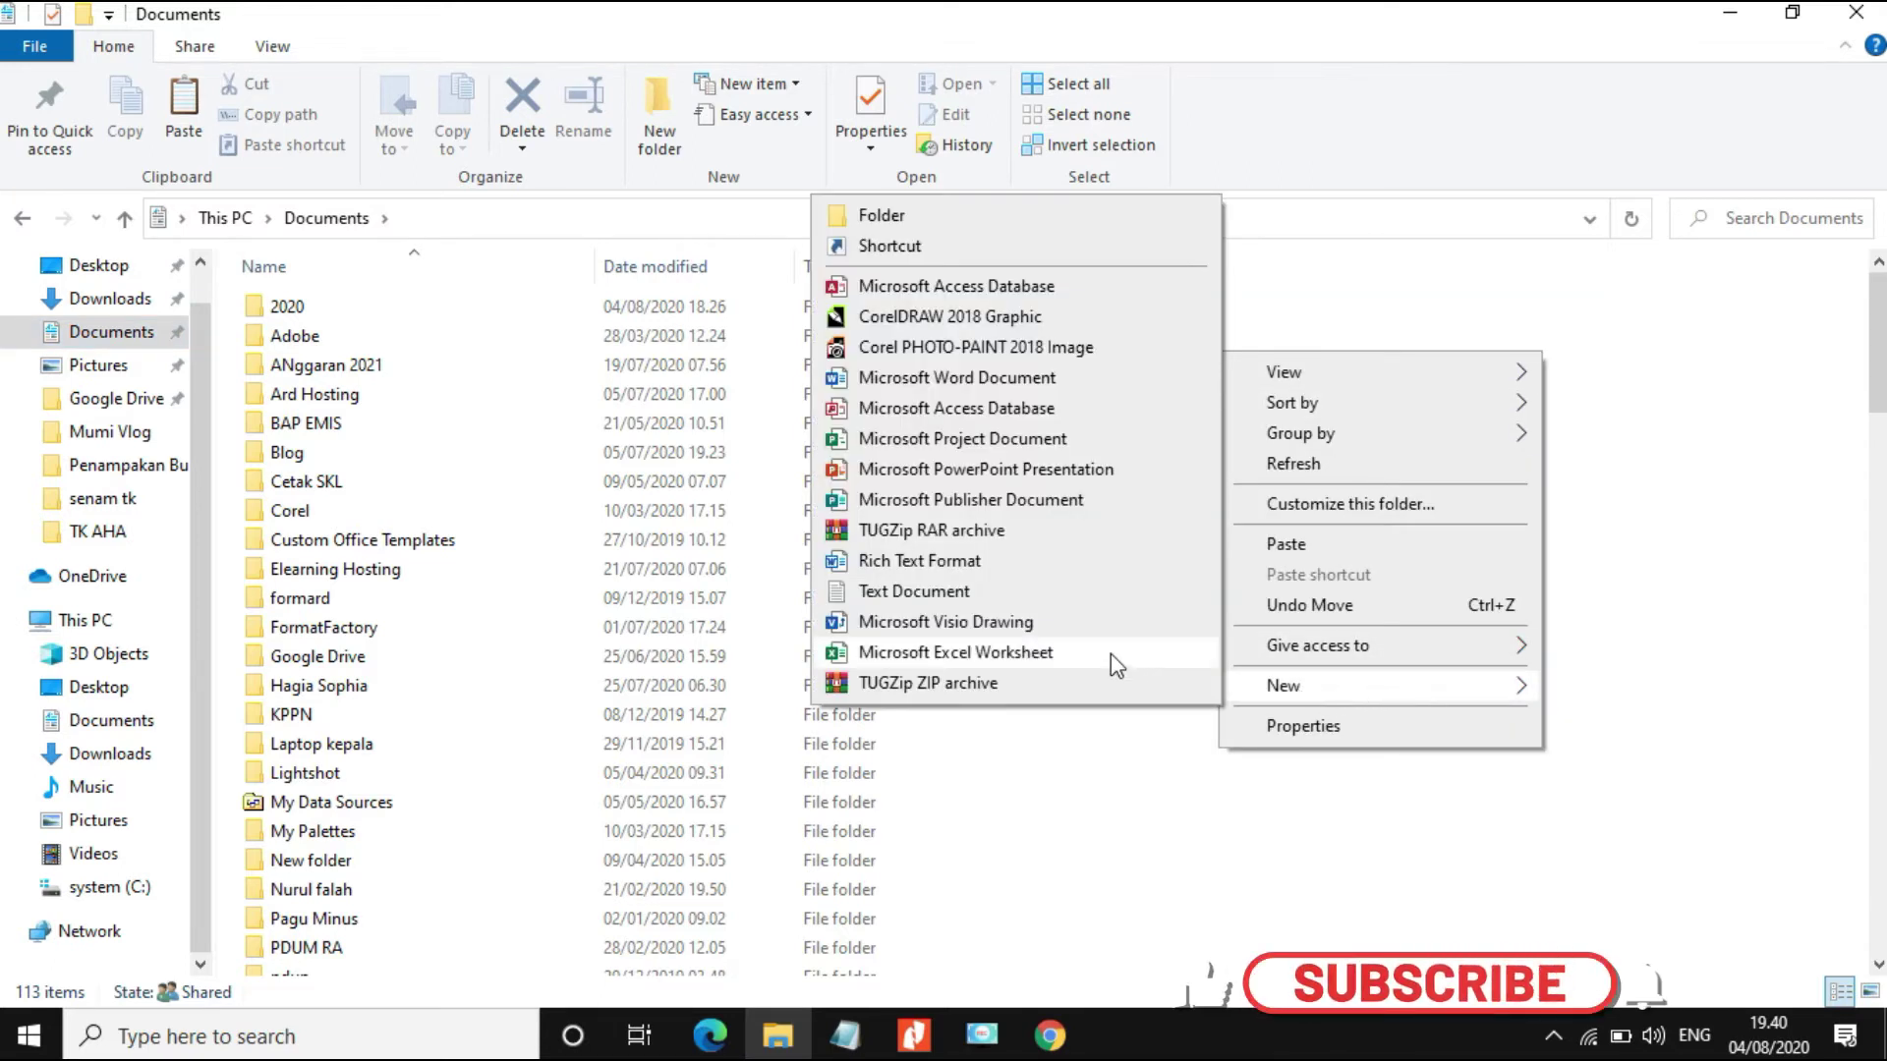
left_click(914, 218)
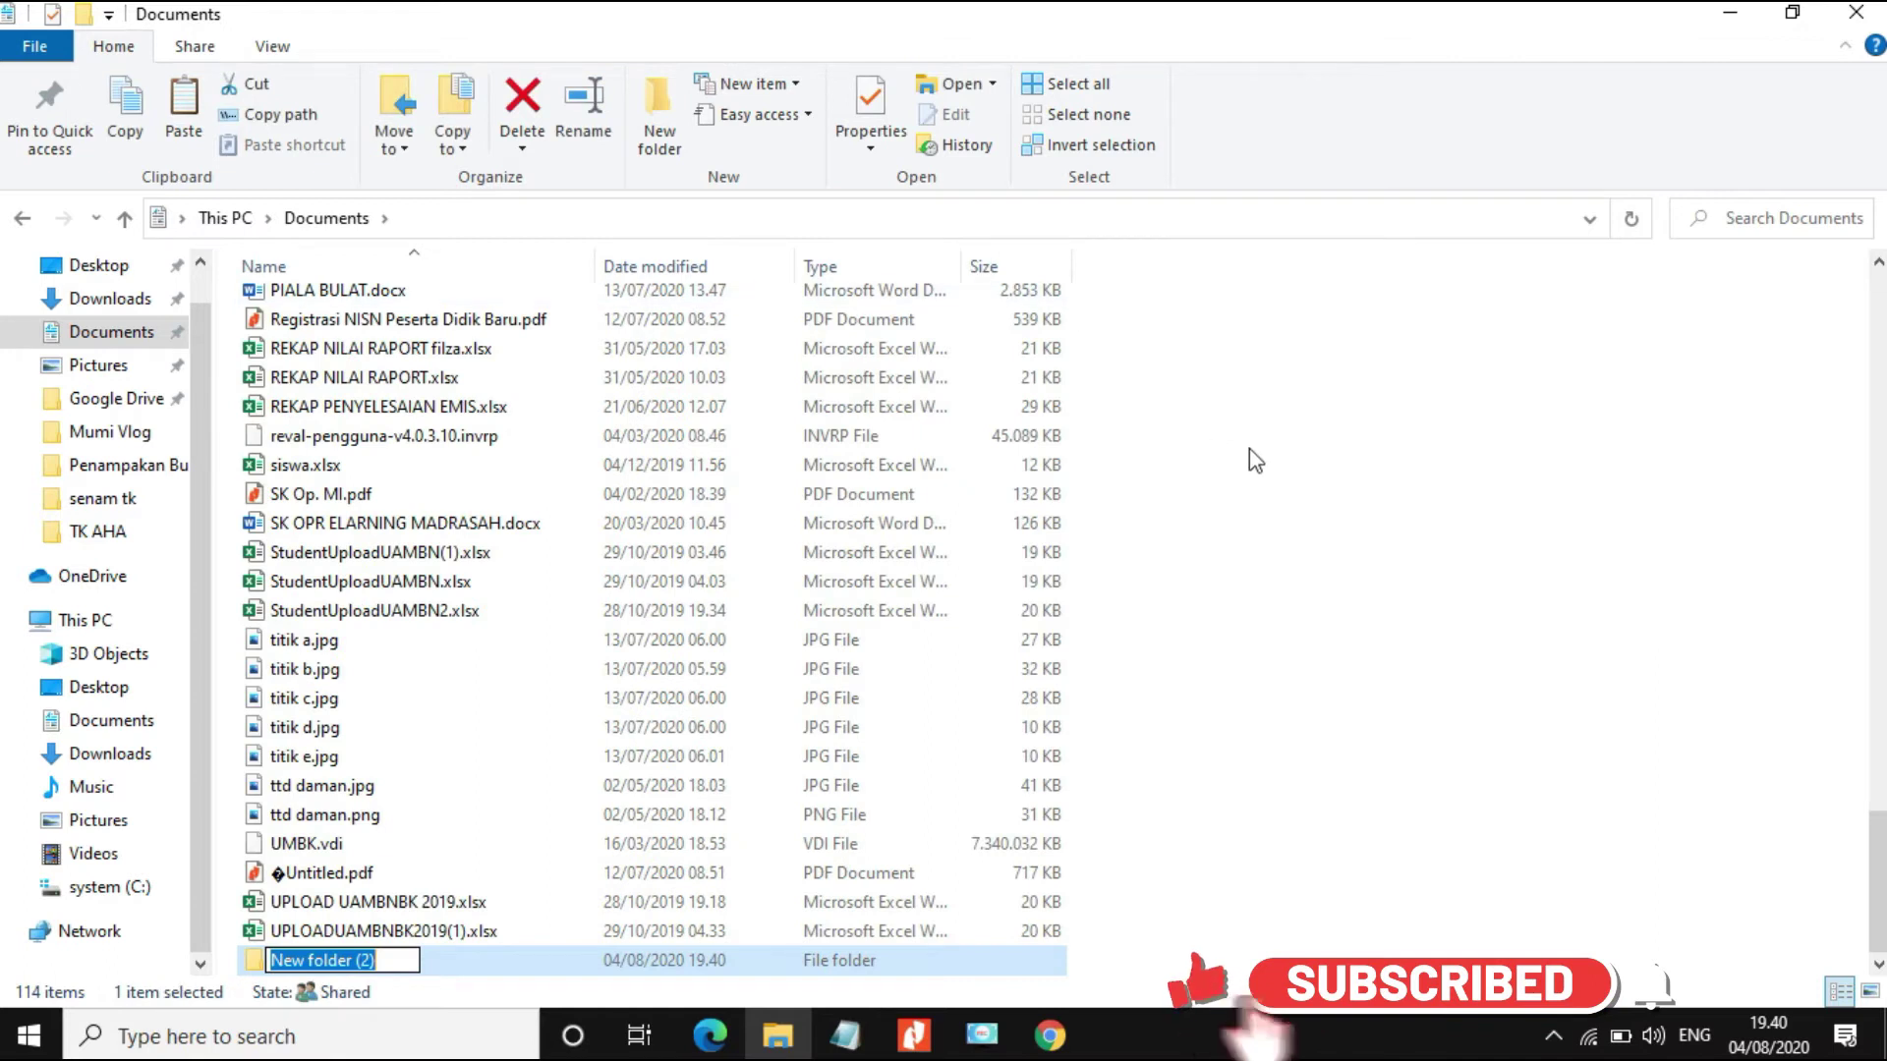
type("2")
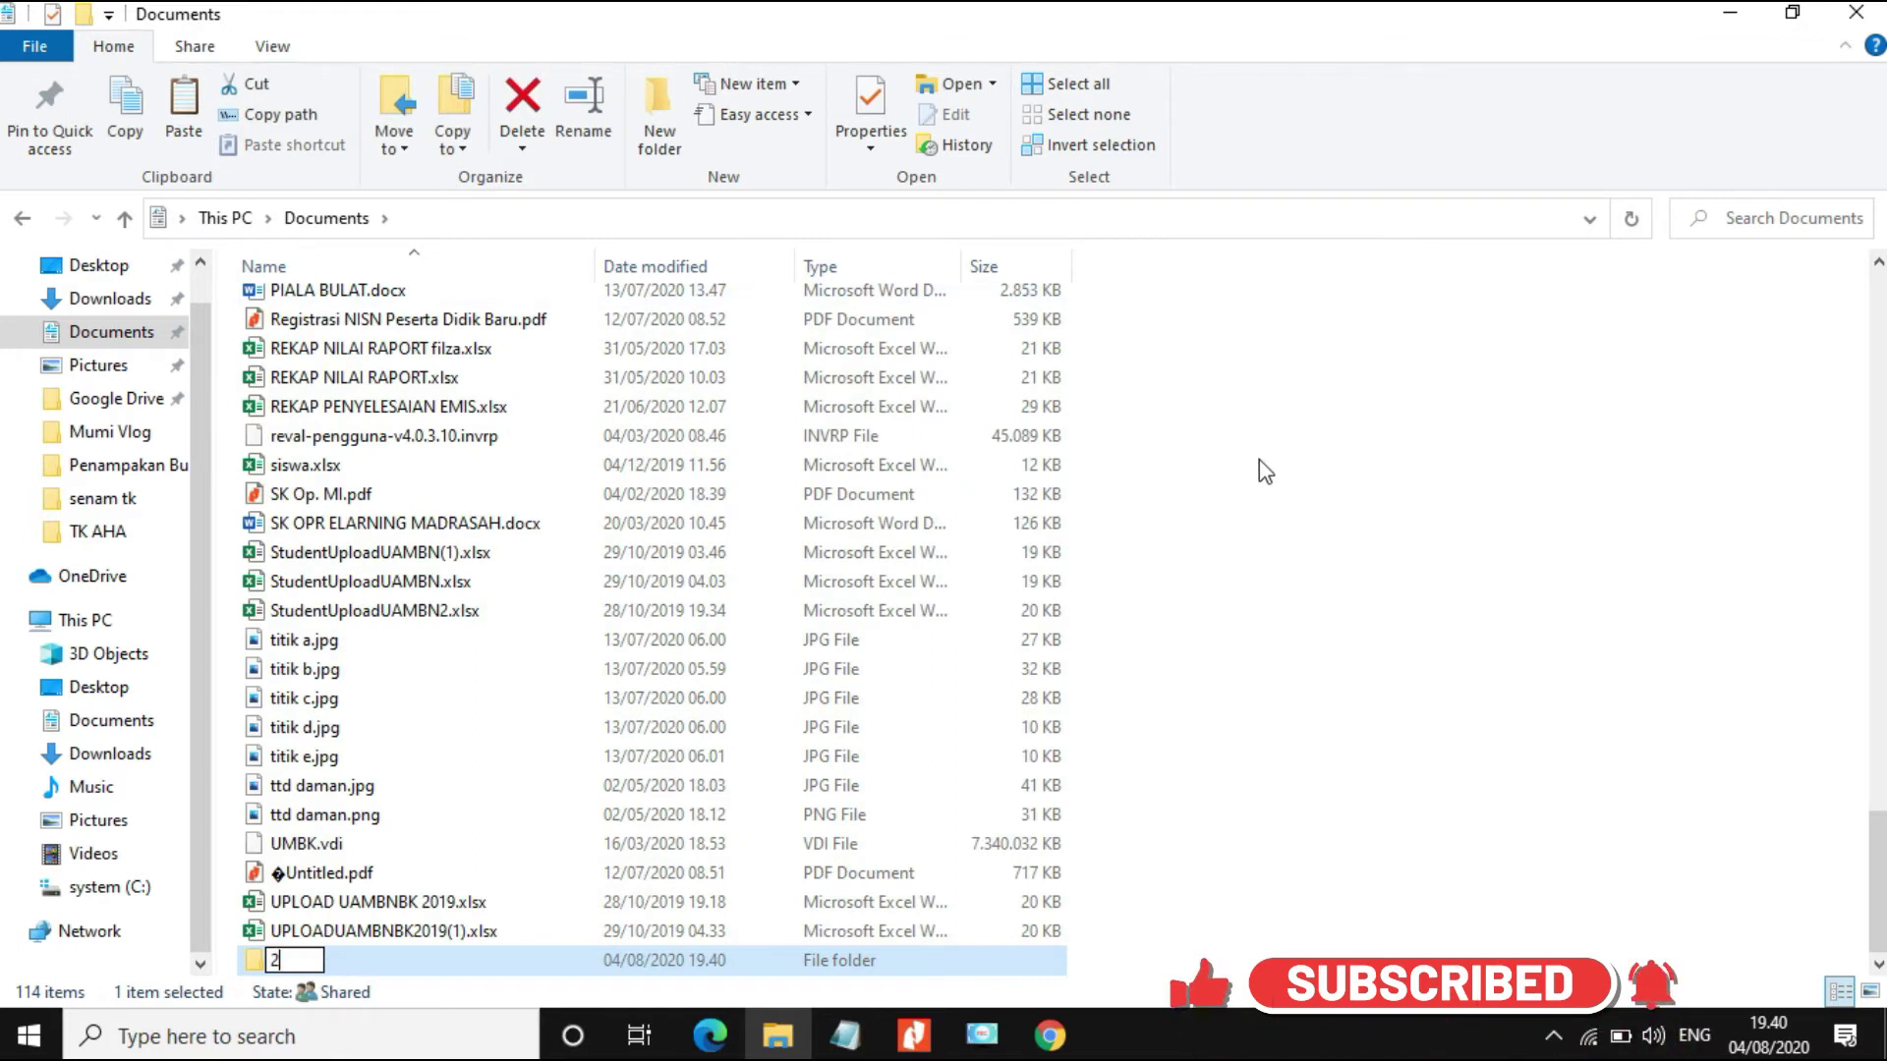
type("021")
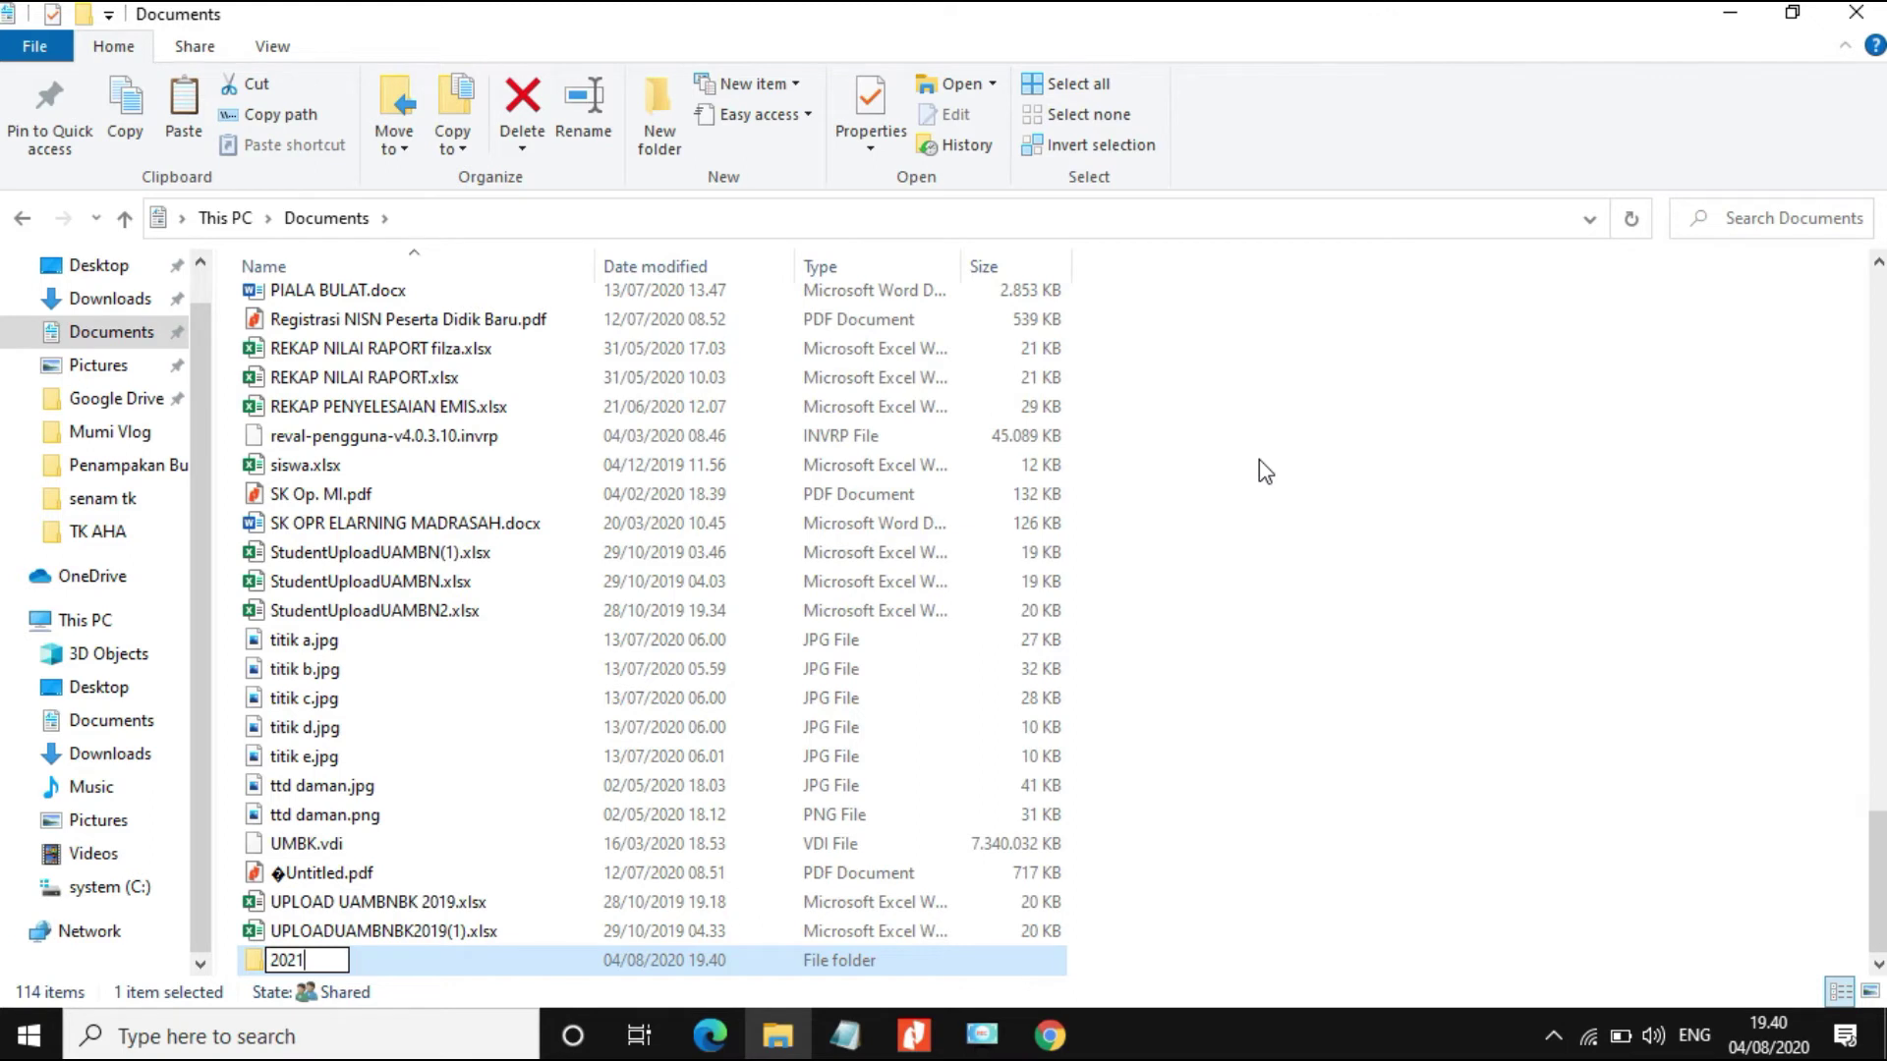
key("Return")
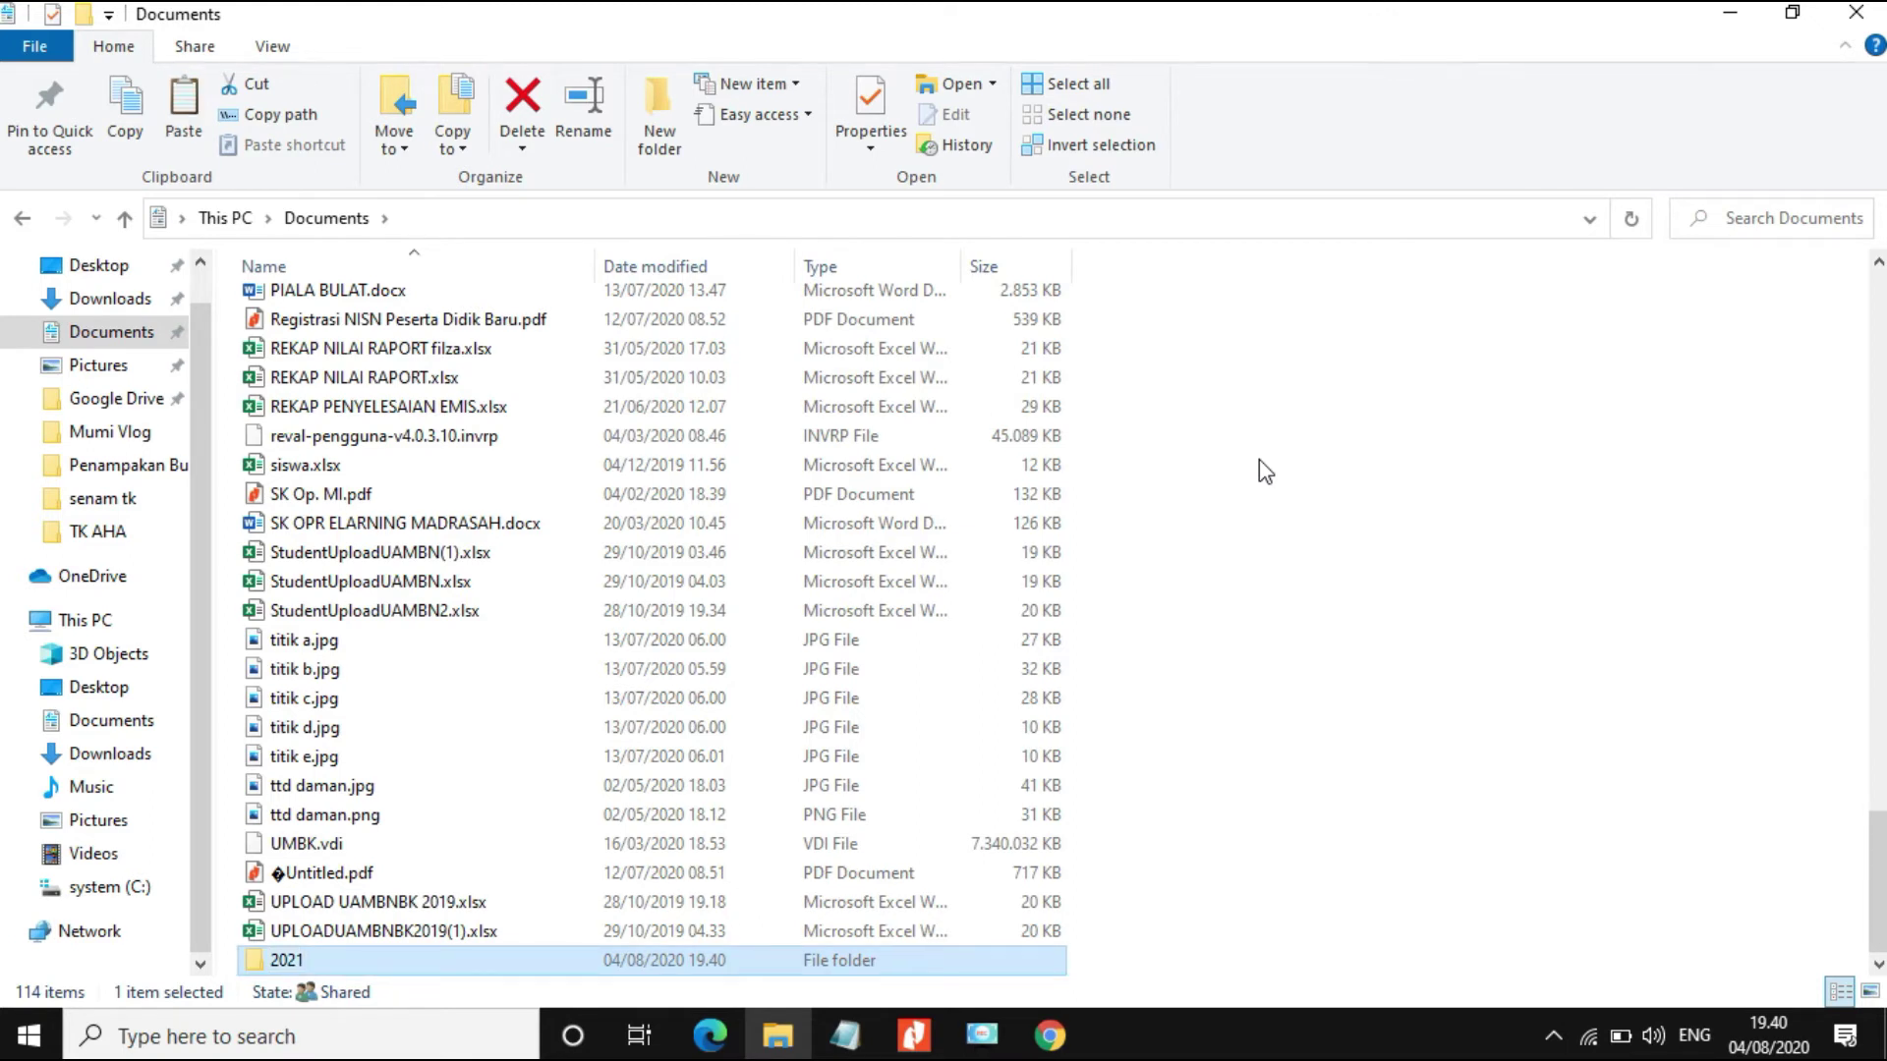
key("Return")
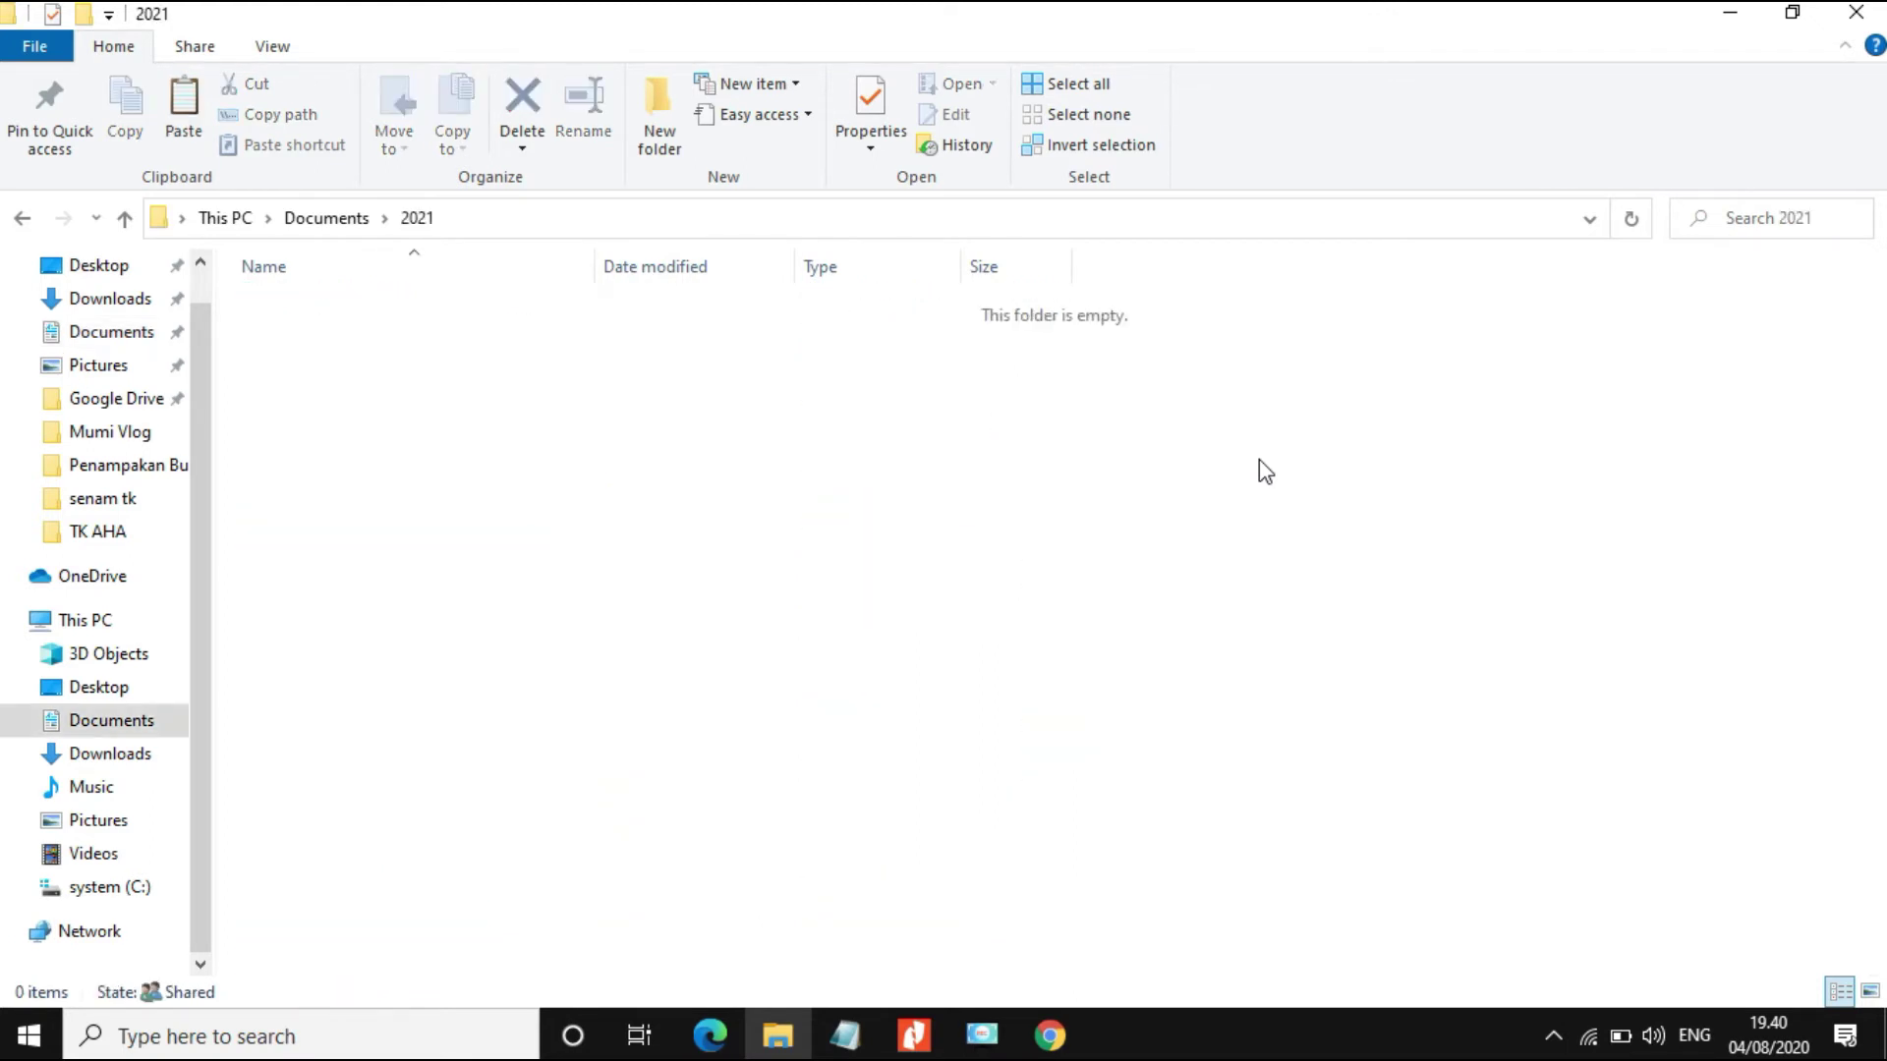
Step: Paste Dapodik_2021.exe into Documents\2021 and run the installer
right_click(343, 328)
left_click(482, 521)
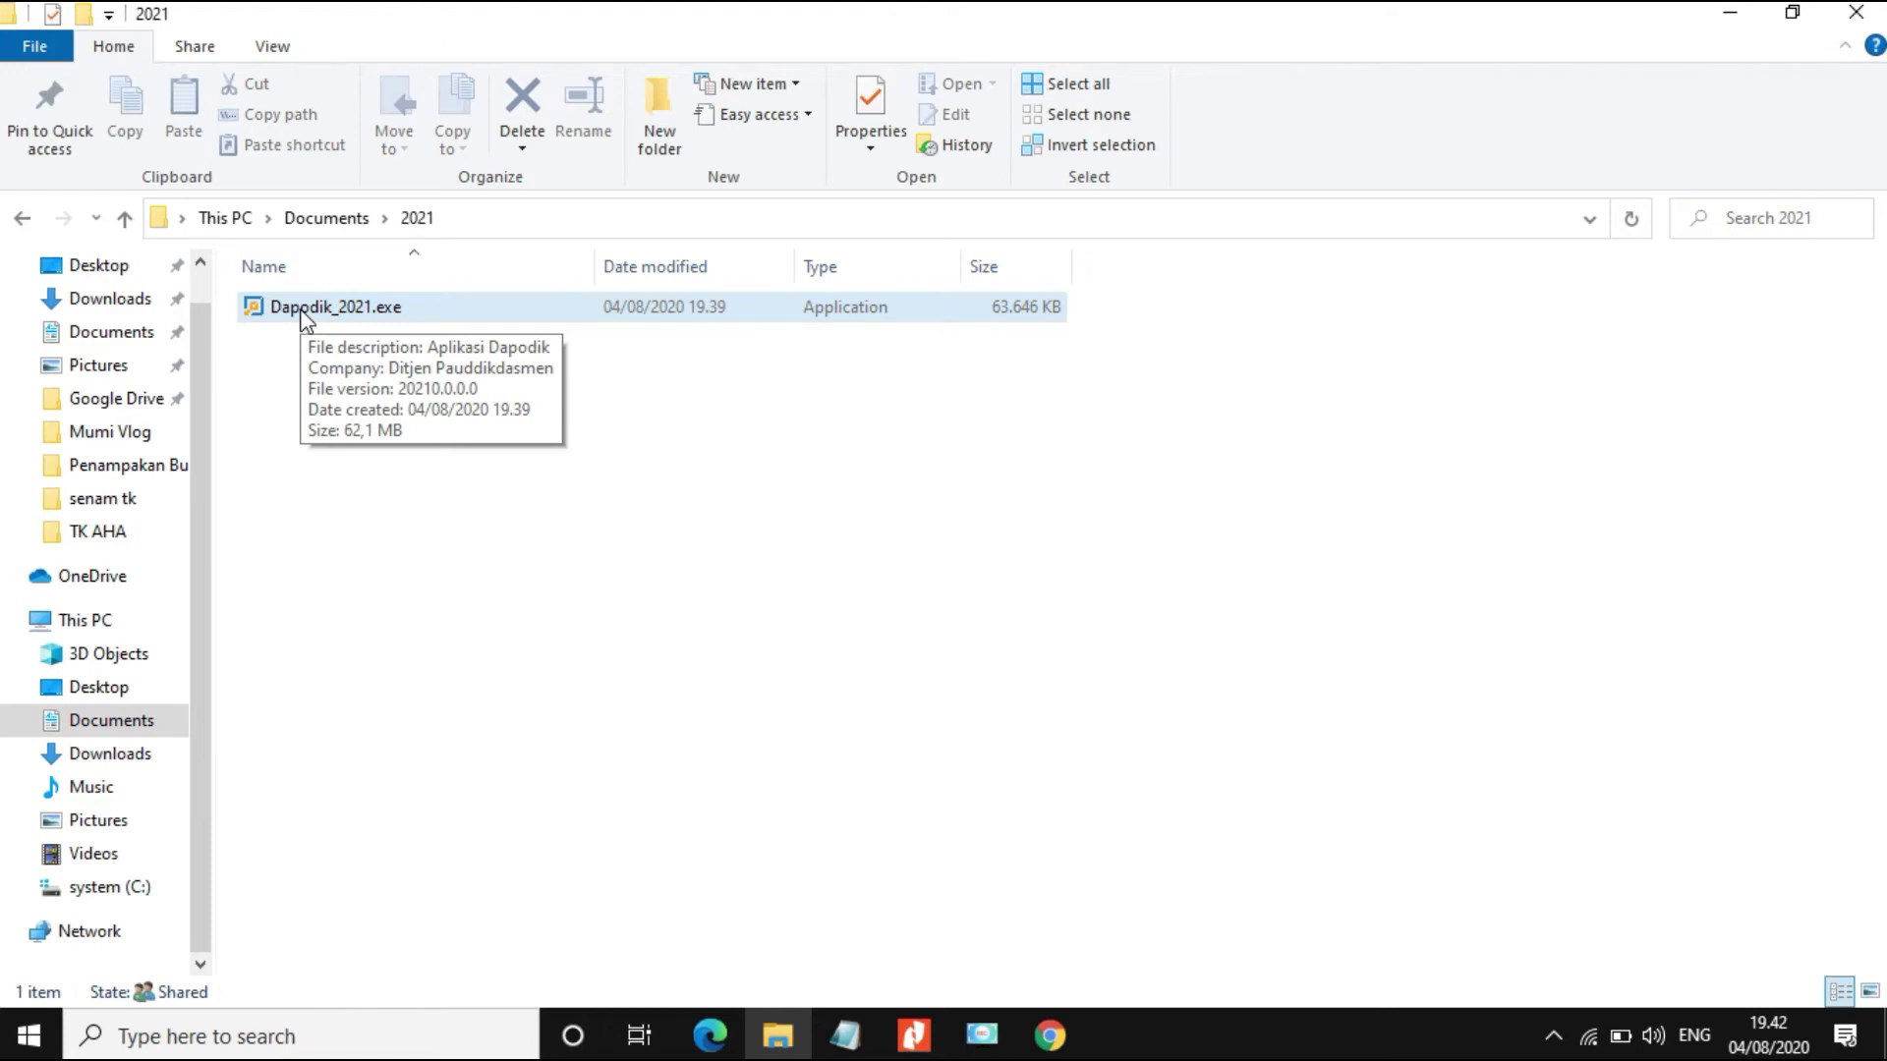
double_click(304, 312)
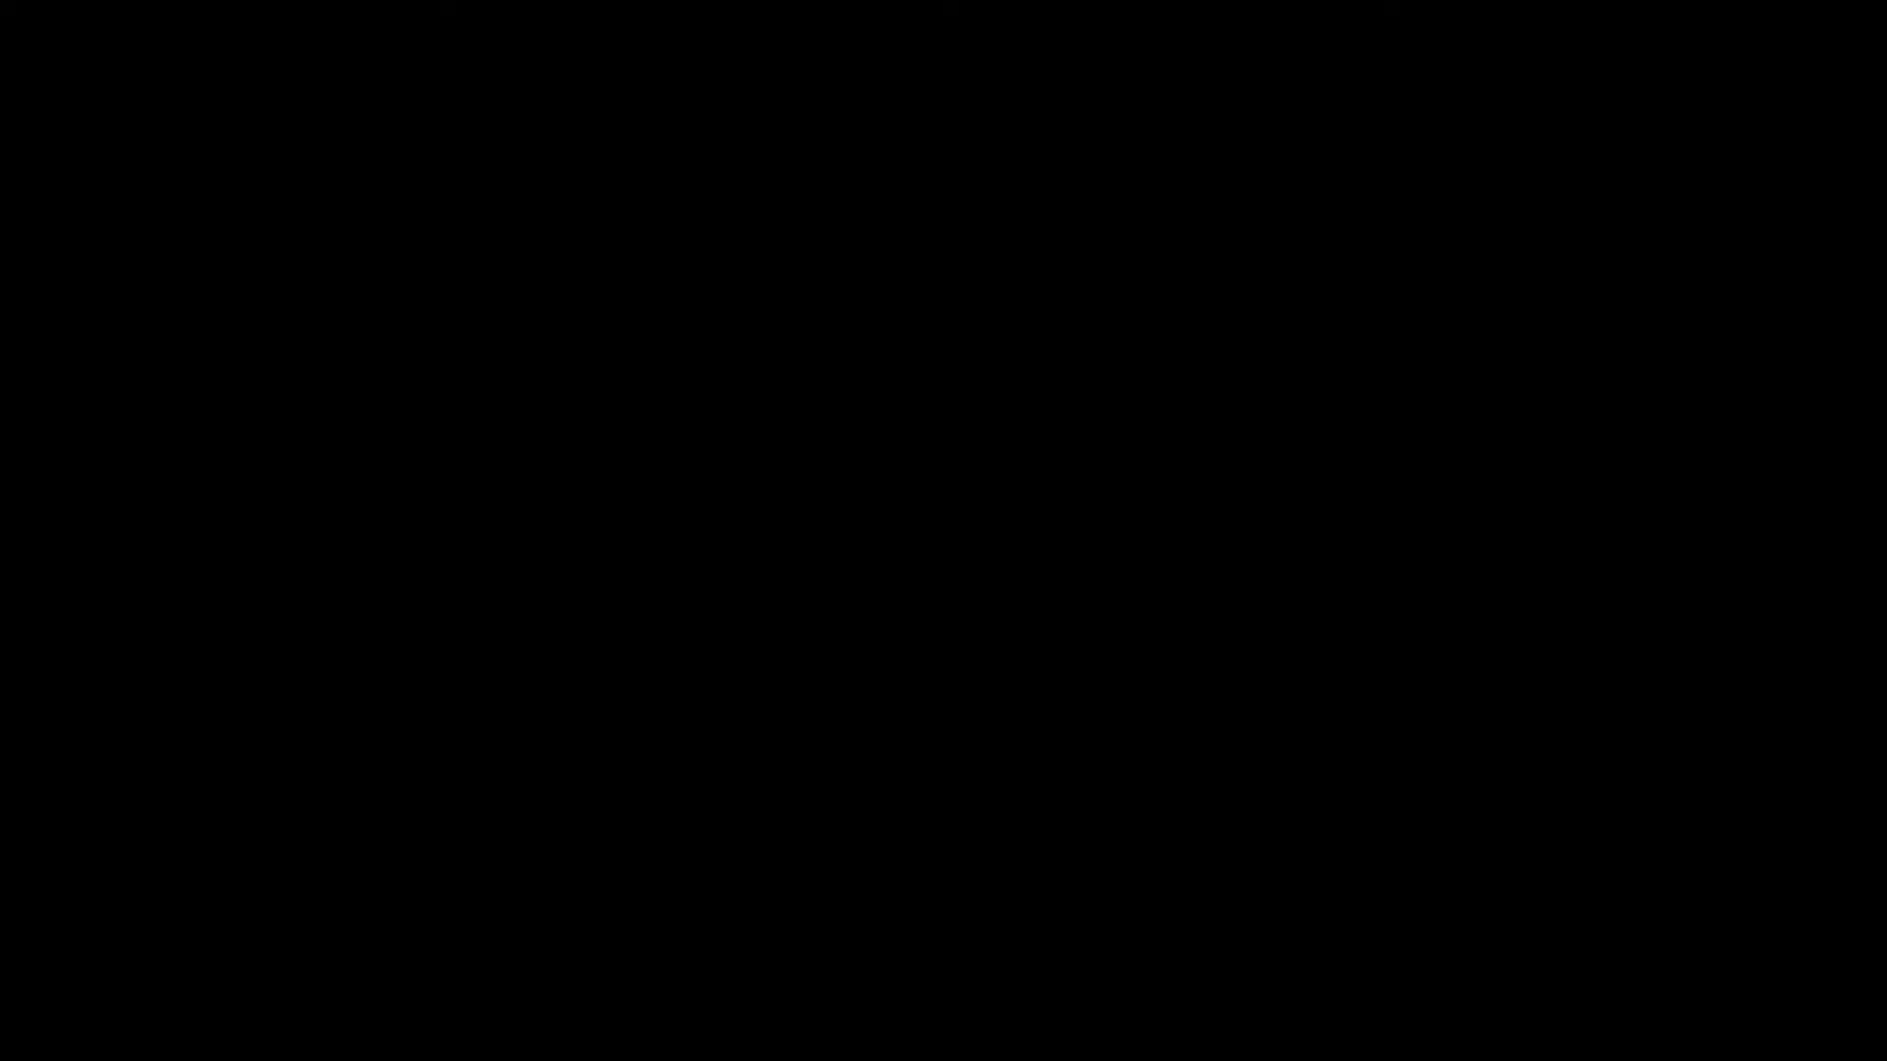
Step: Approve the installer, accept the 'Saya setuju' licence, and install Dapodik to C:\Program Files (x86)\Dapodik with default Start Menu folder
left_click(818, 720)
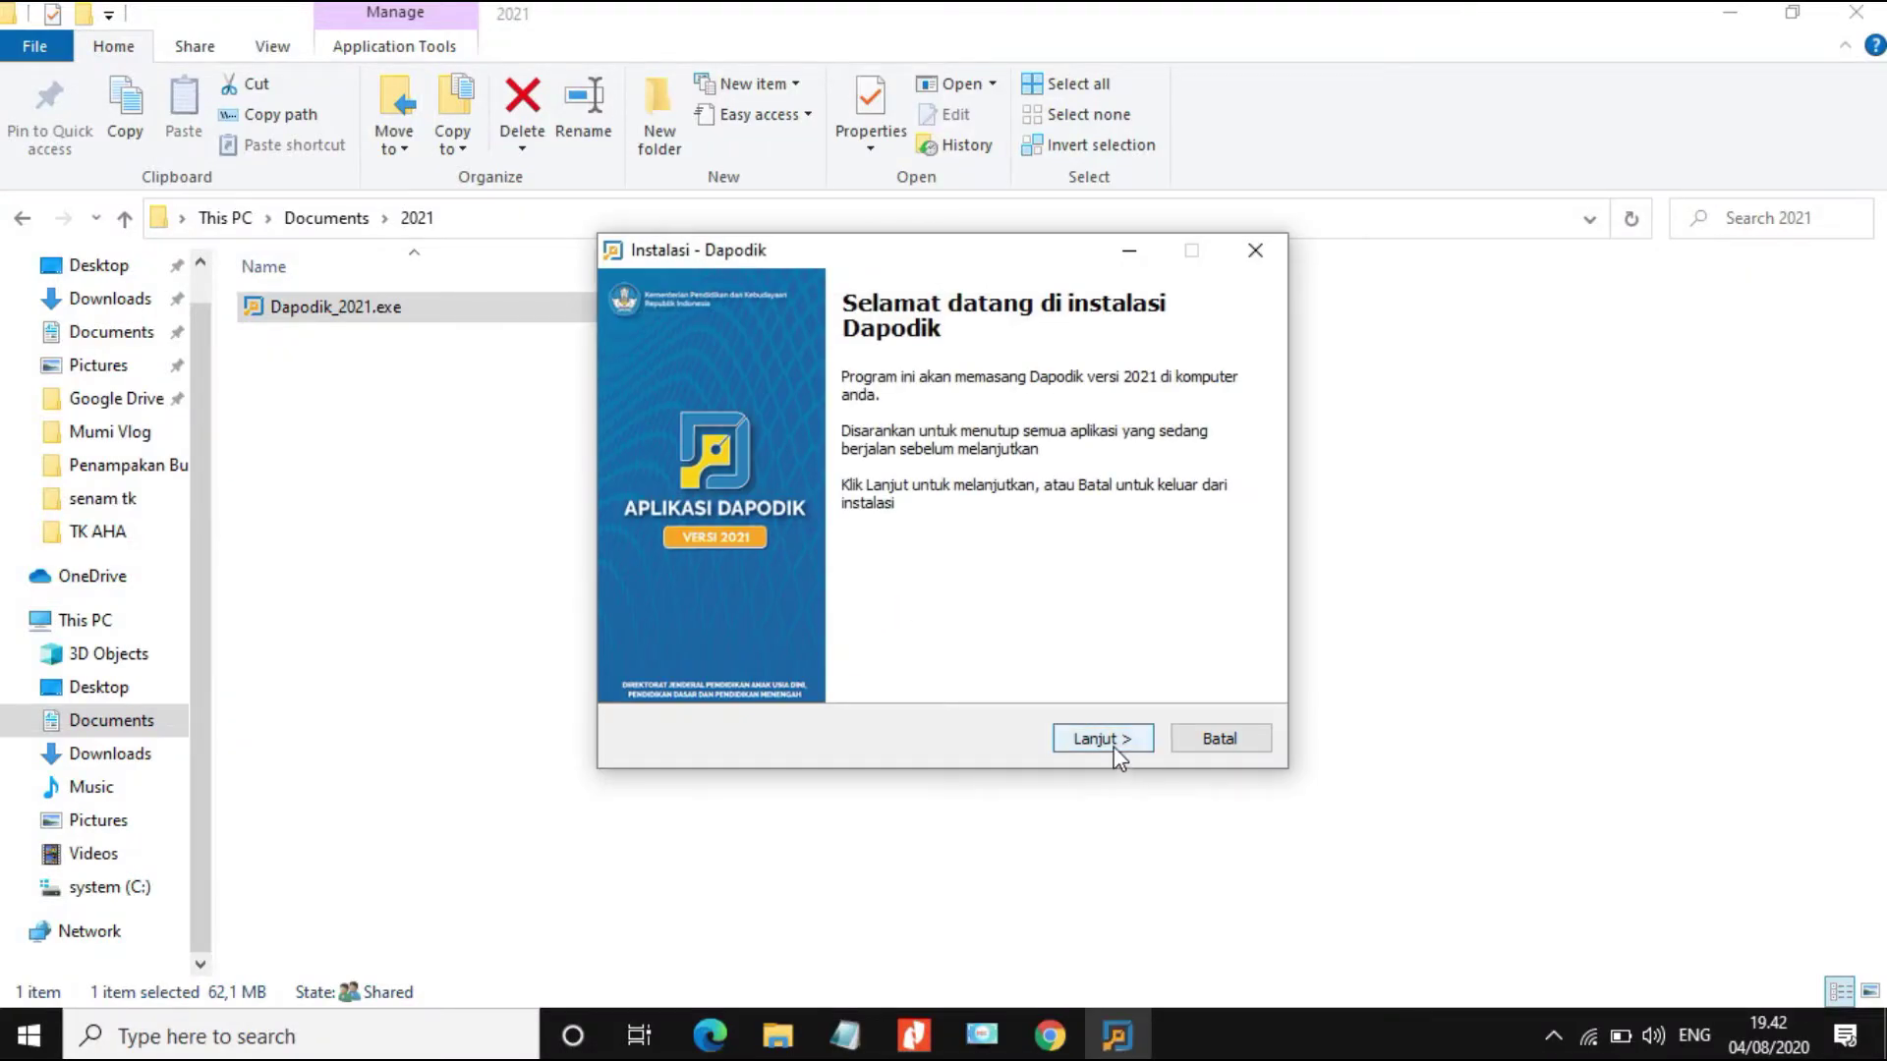
left_click(1111, 745)
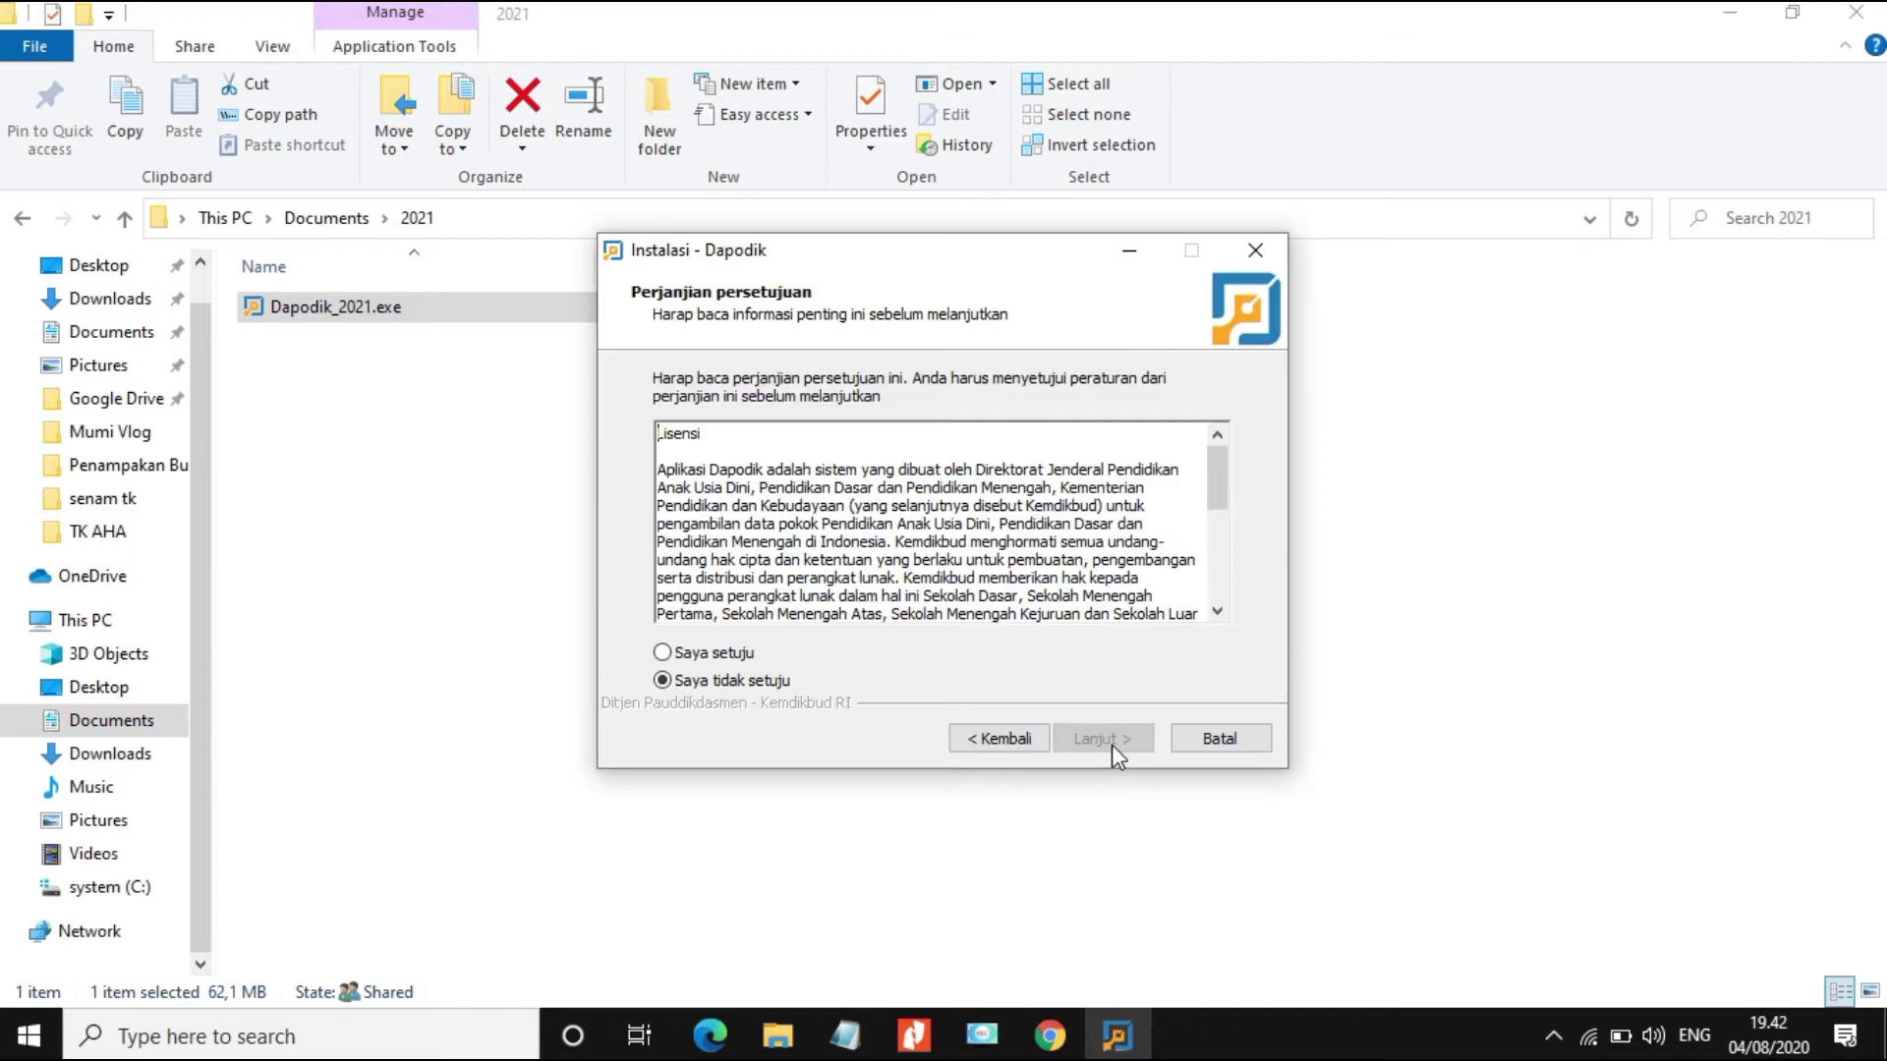
left_click(726, 656)
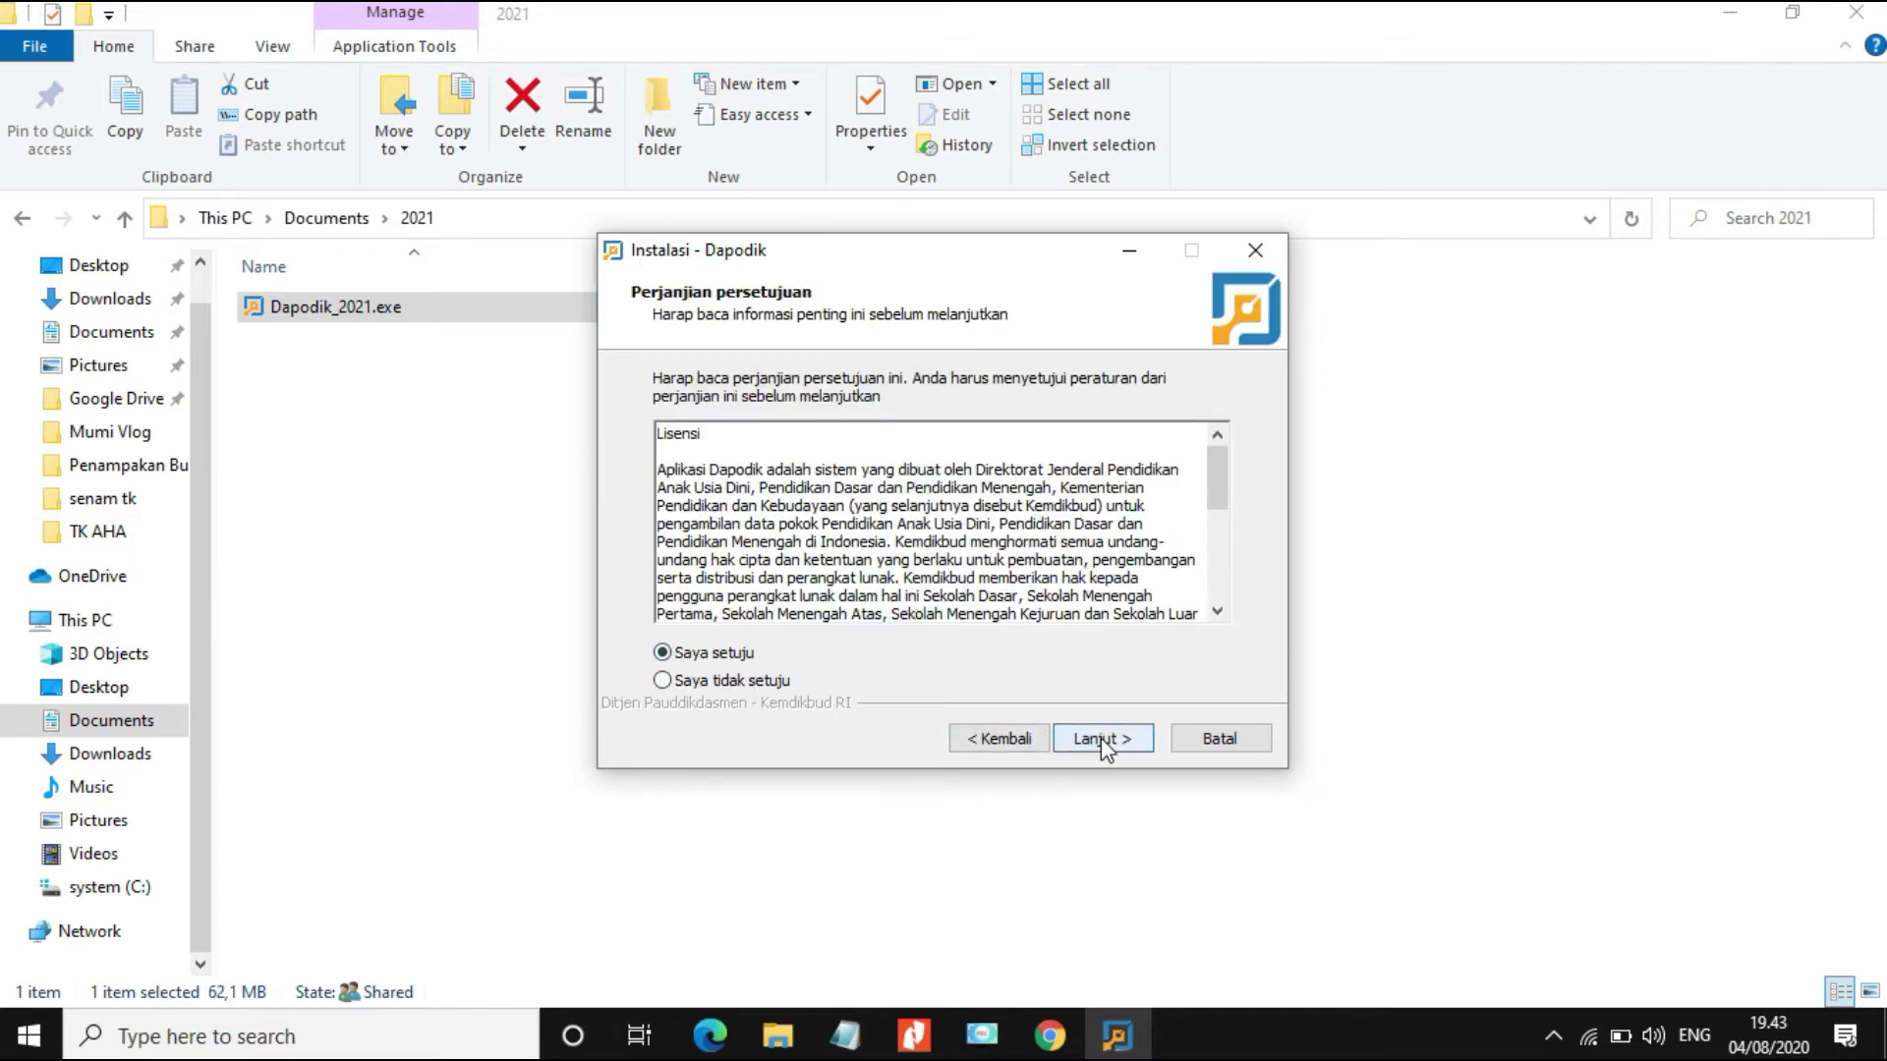
left_click(1103, 741)
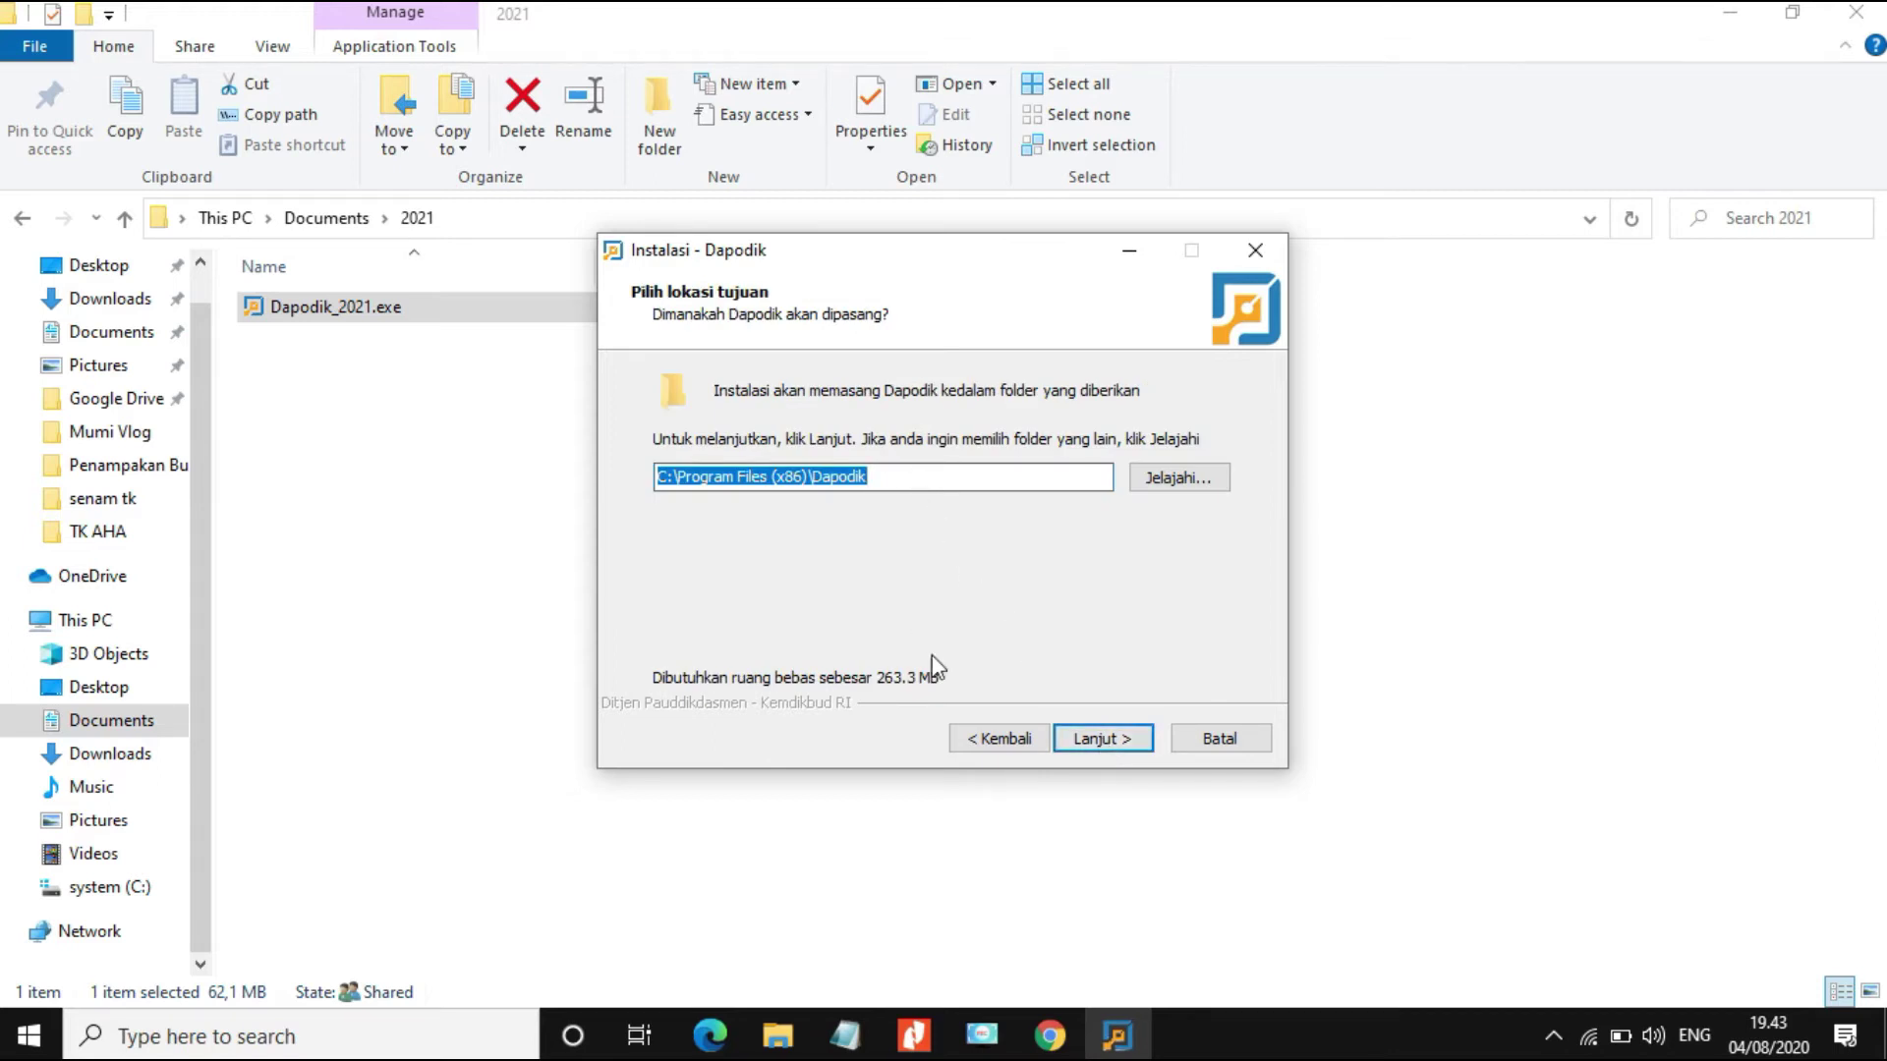
left_click(1103, 742)
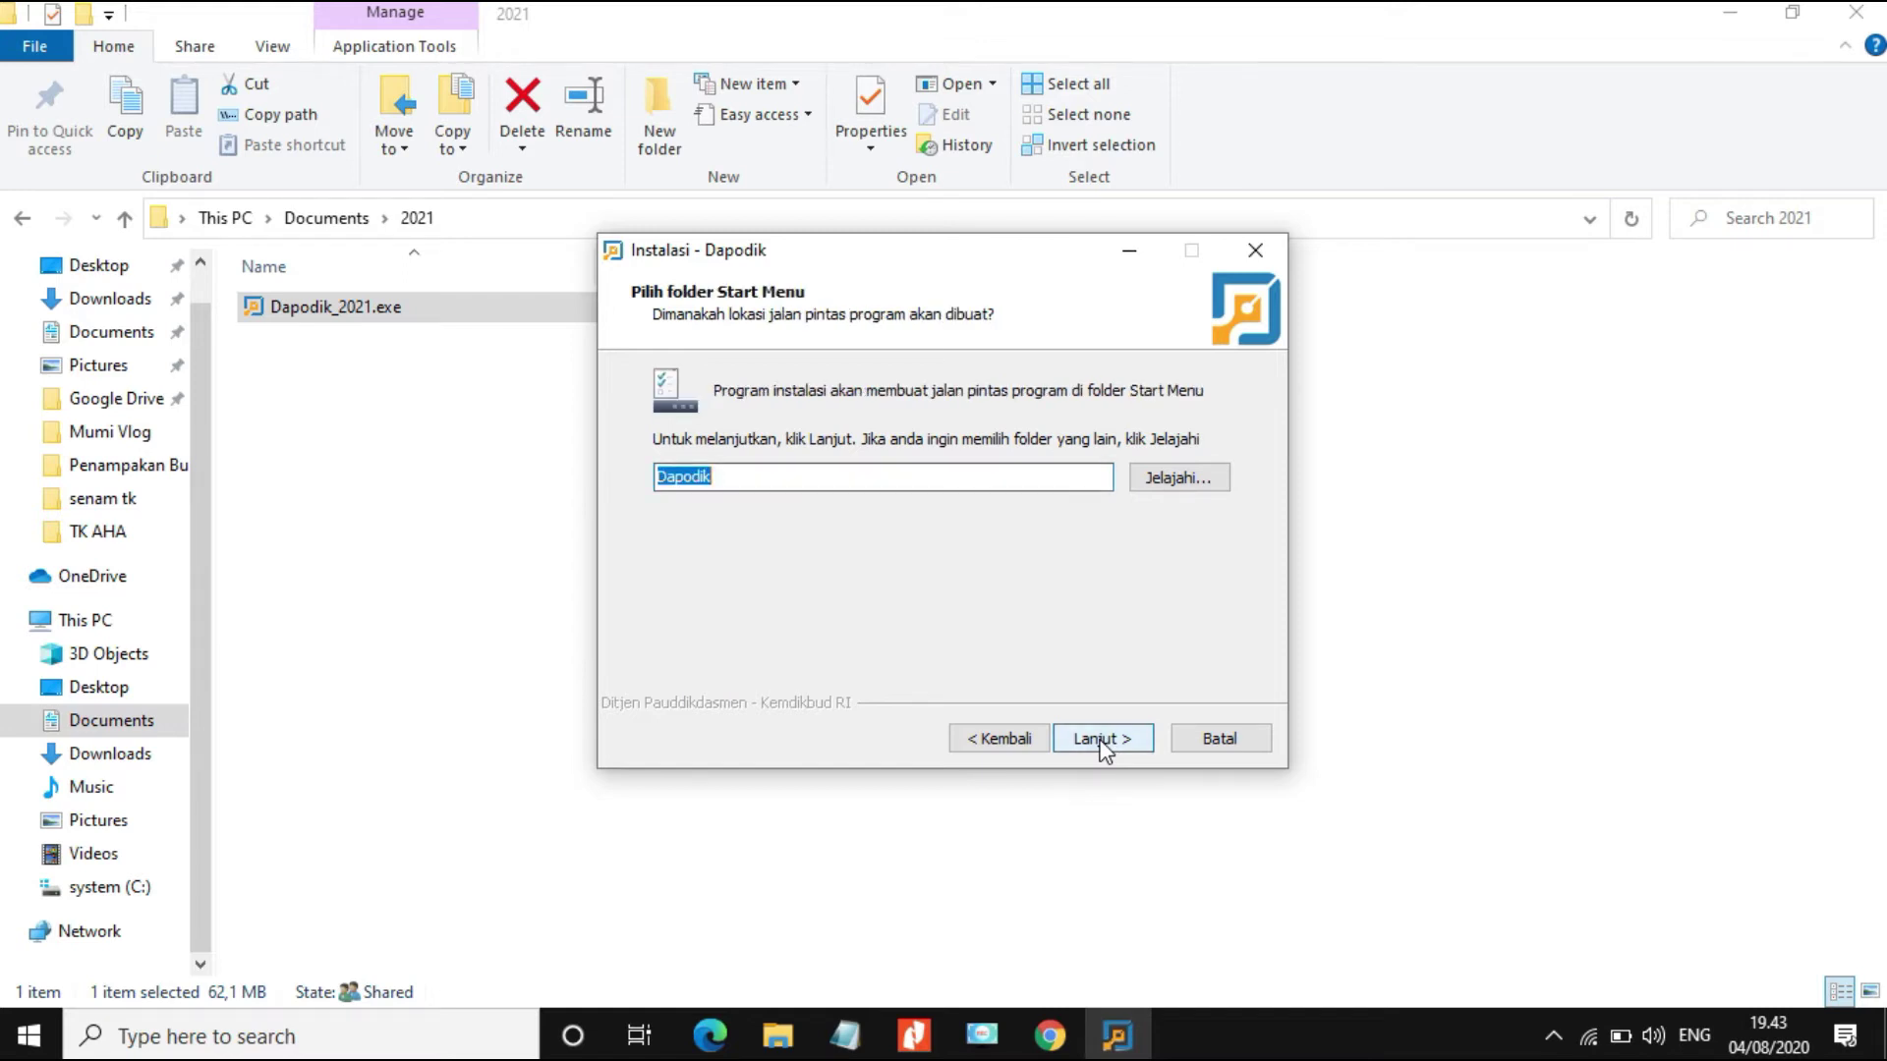
left_click(1102, 741)
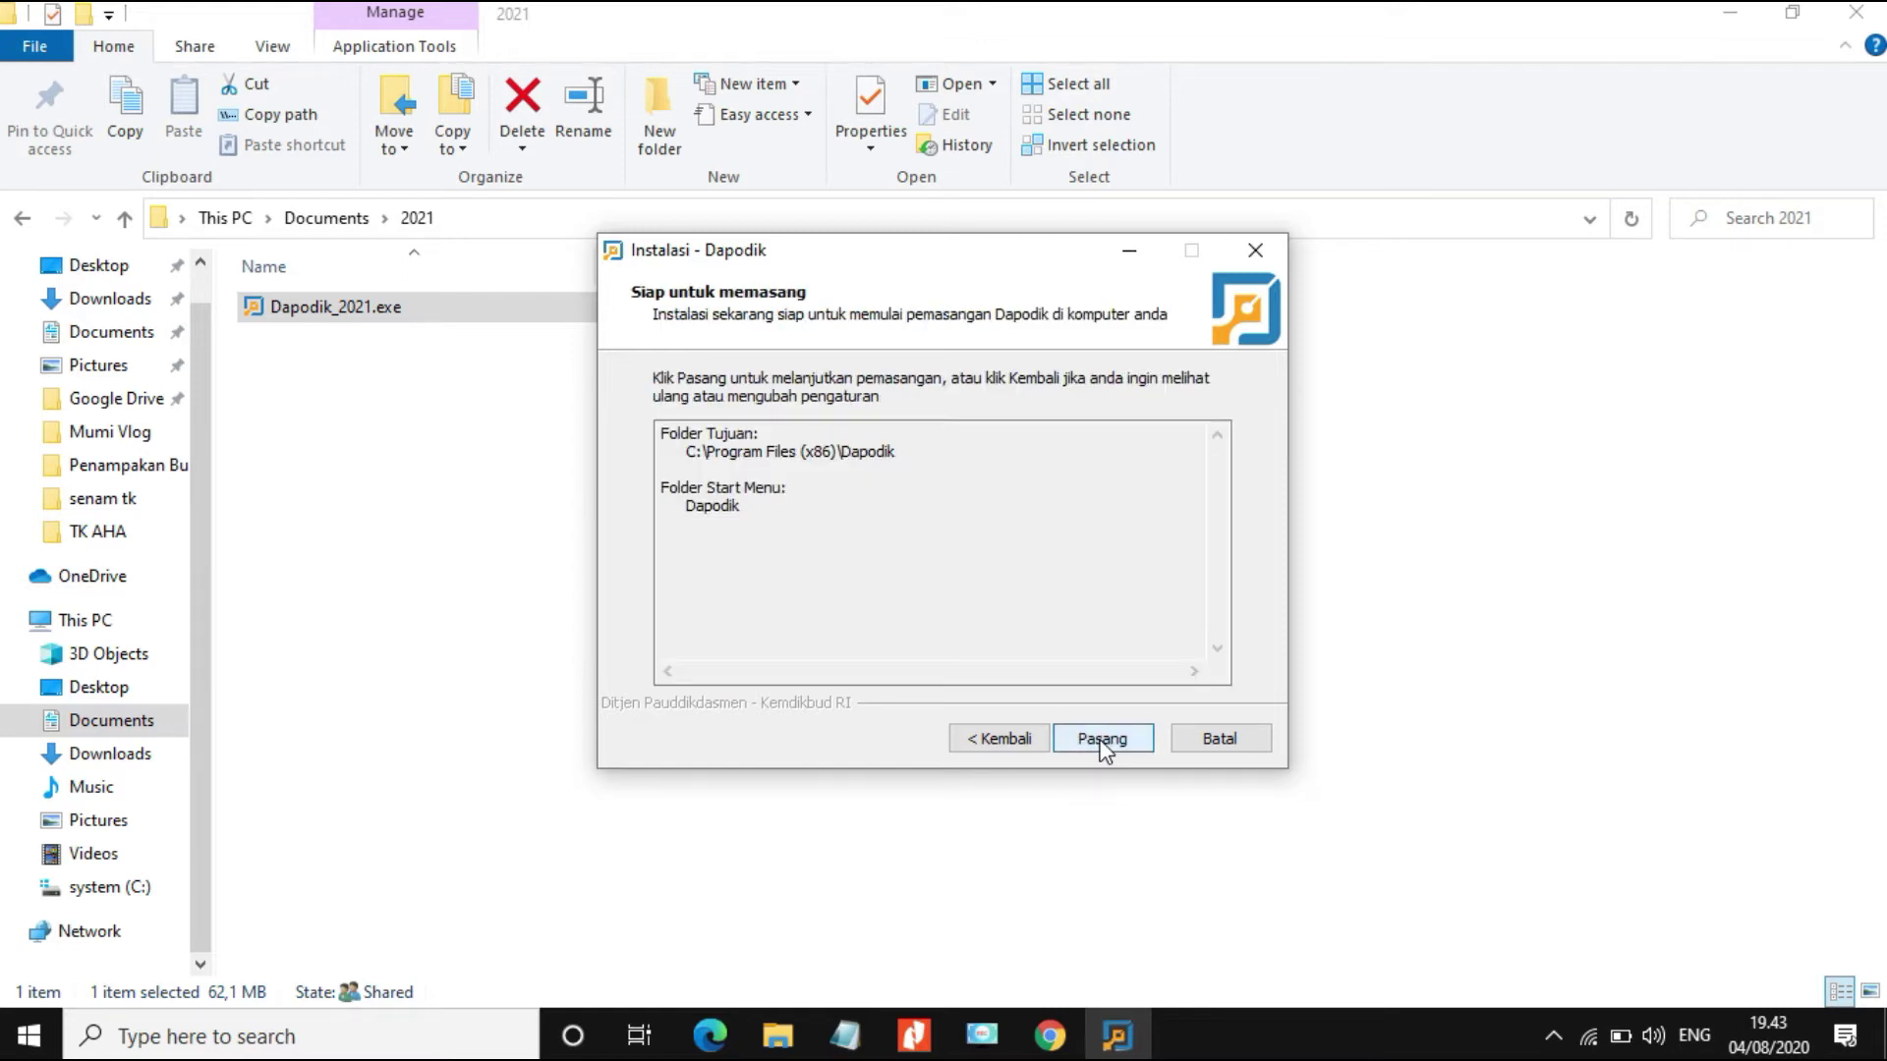
left_click(1101, 743)
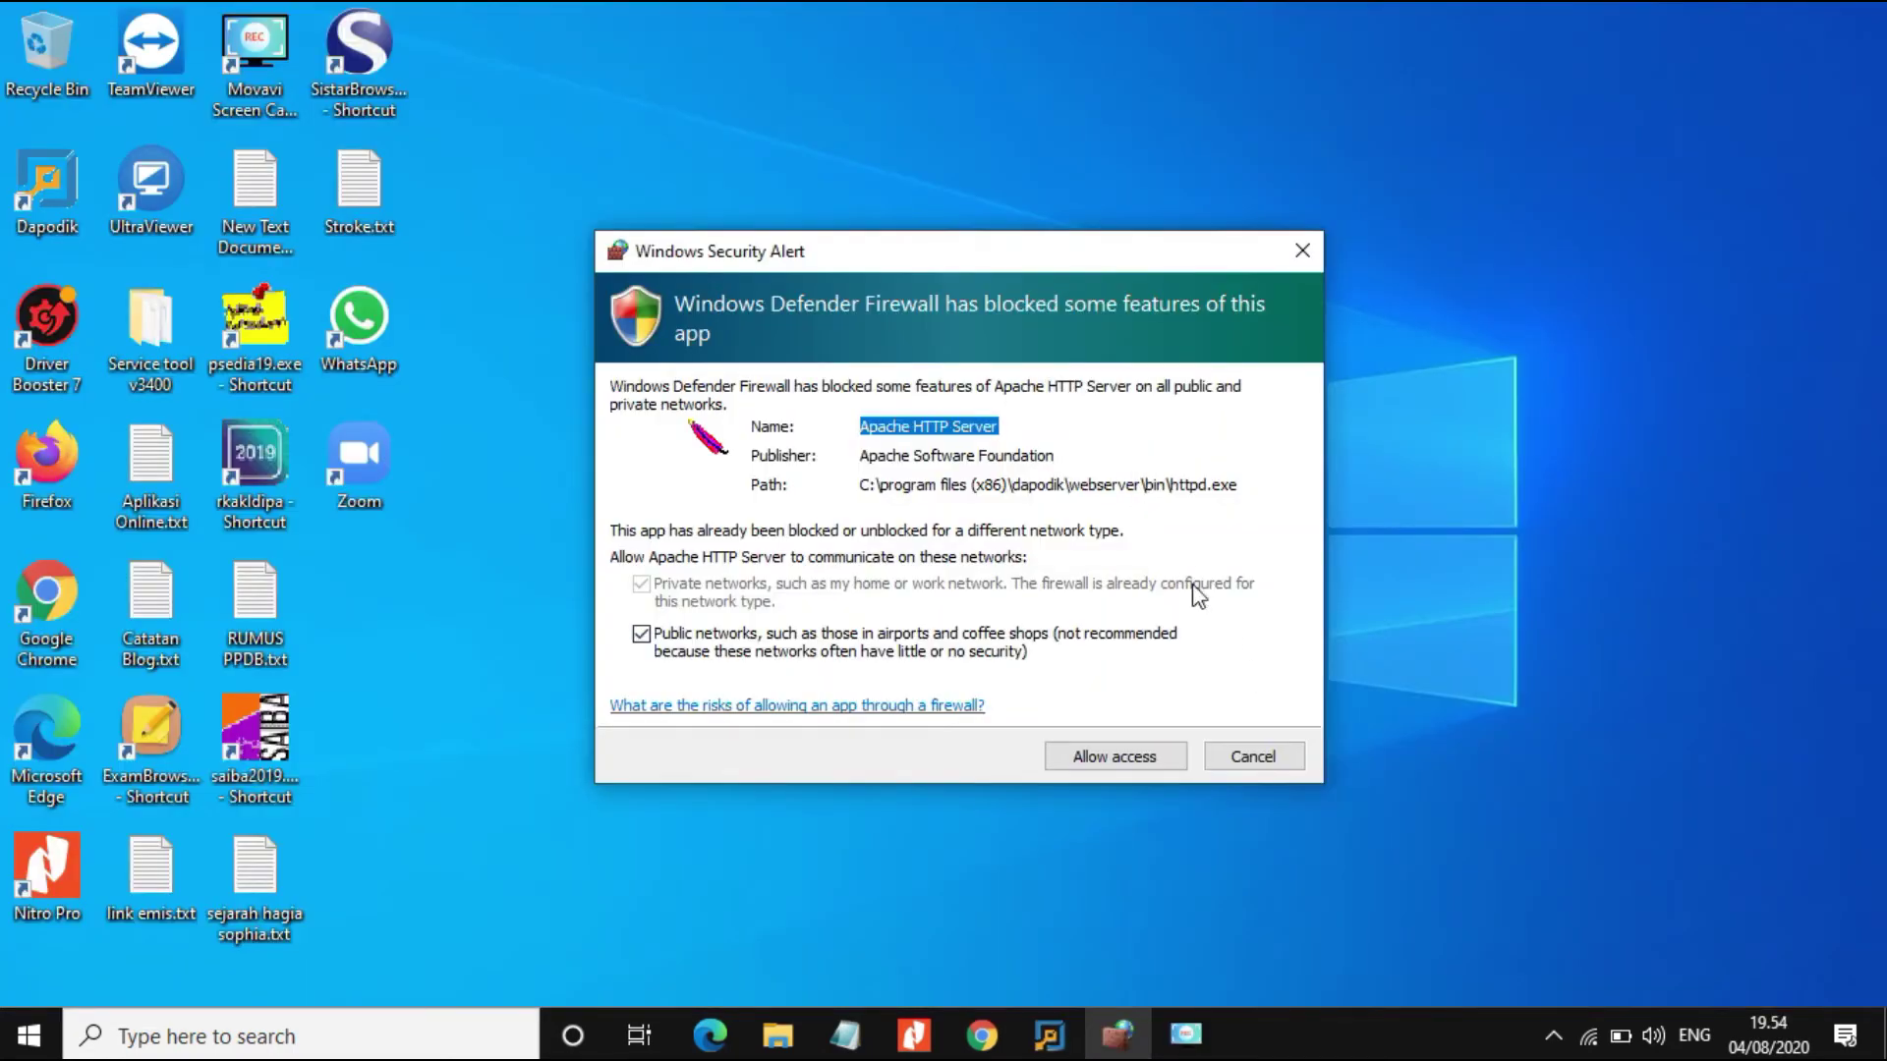
Step: Allow Apache HTTP Server through the firewall and finish setup with 'Lihat Readme.txt' unchecked
left_click(1123, 758)
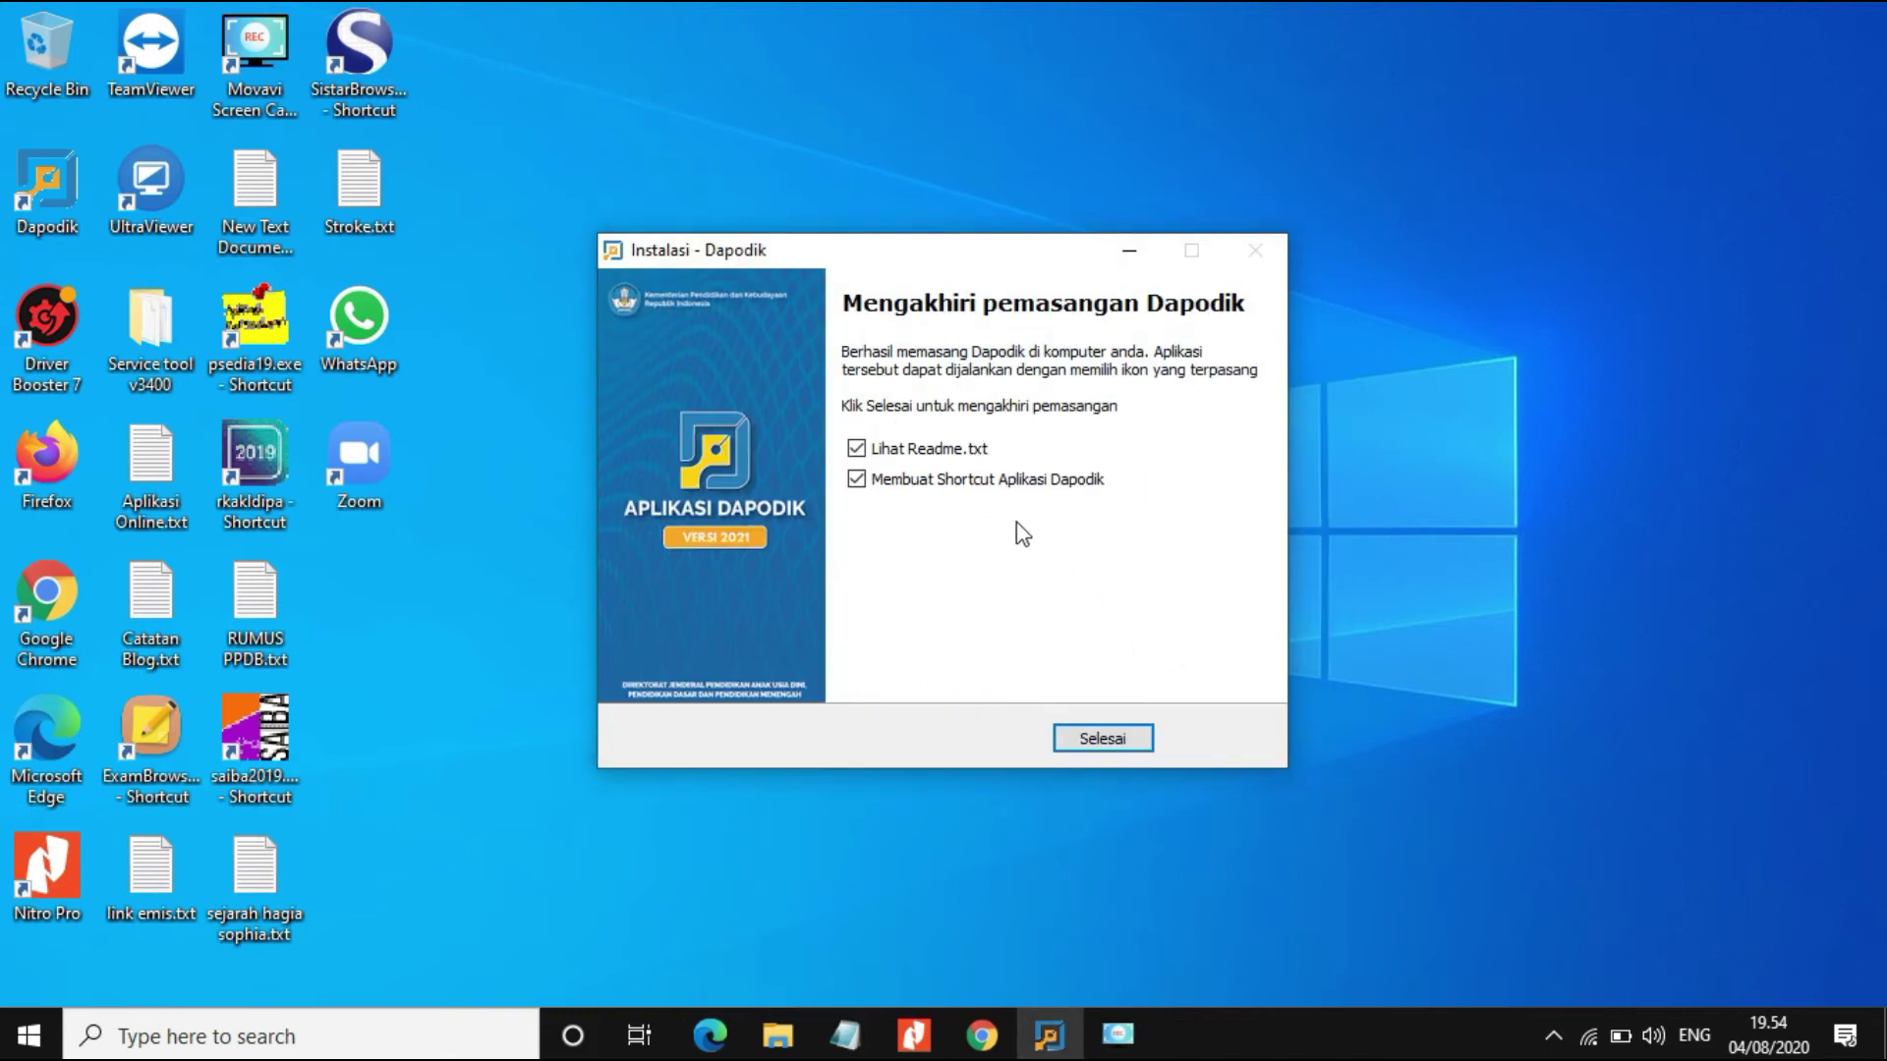
left_click(856, 450)
left_click(1101, 739)
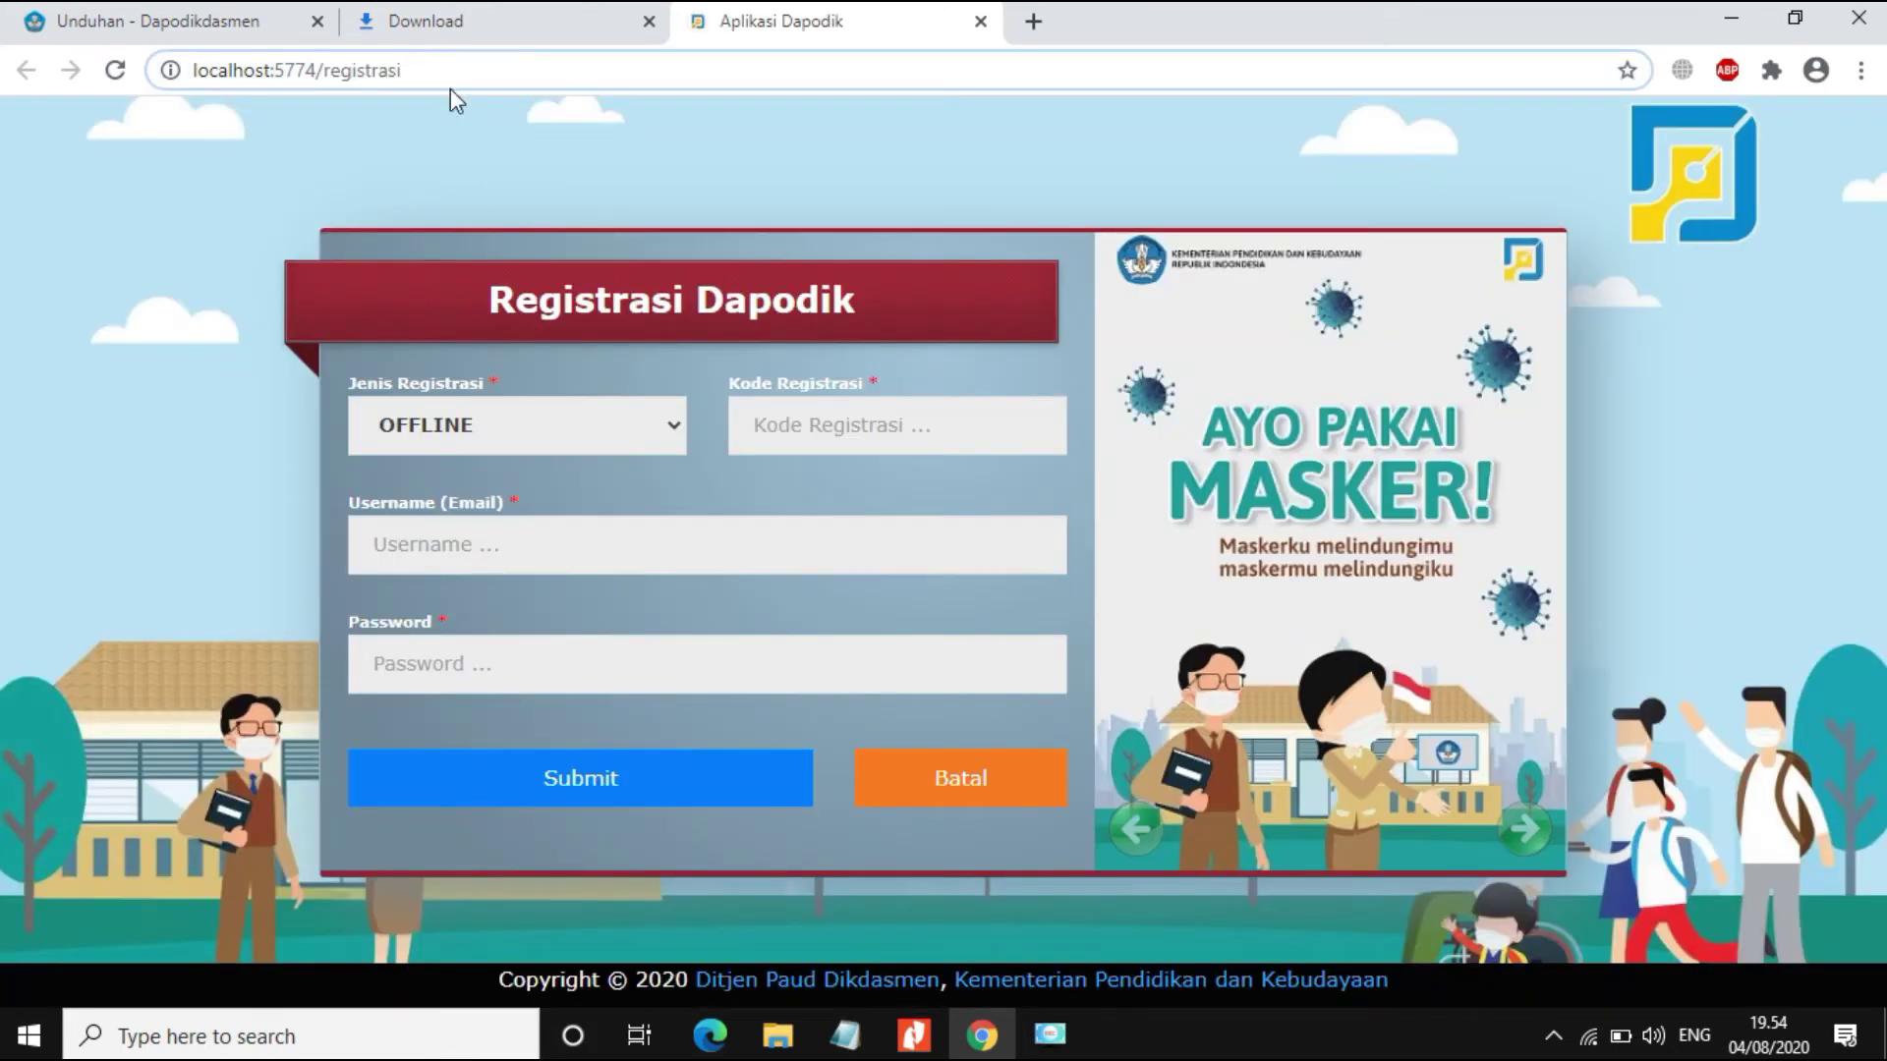
Step: Check the download page tab, choose ONLINE as Jenis Registrasi, and enter the registration code, e-mail and password
left_click(778, 425)
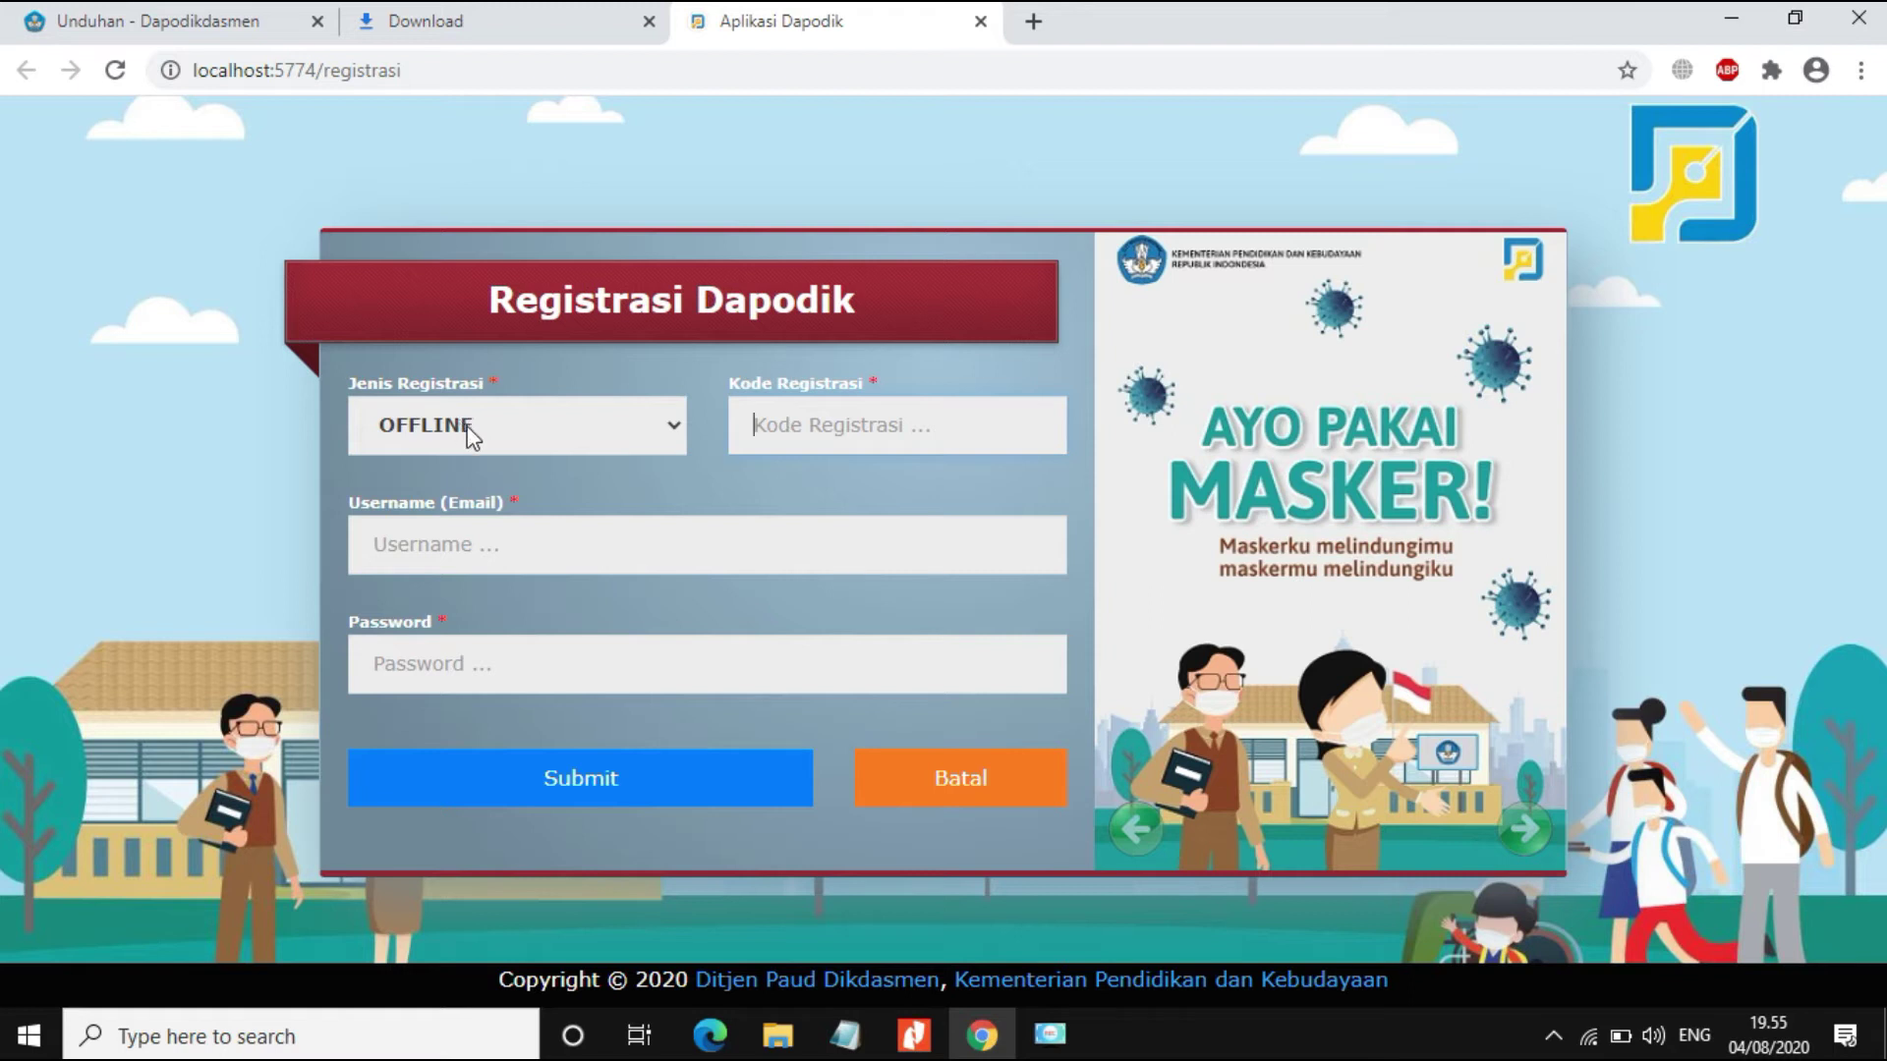
left_click(160, 28)
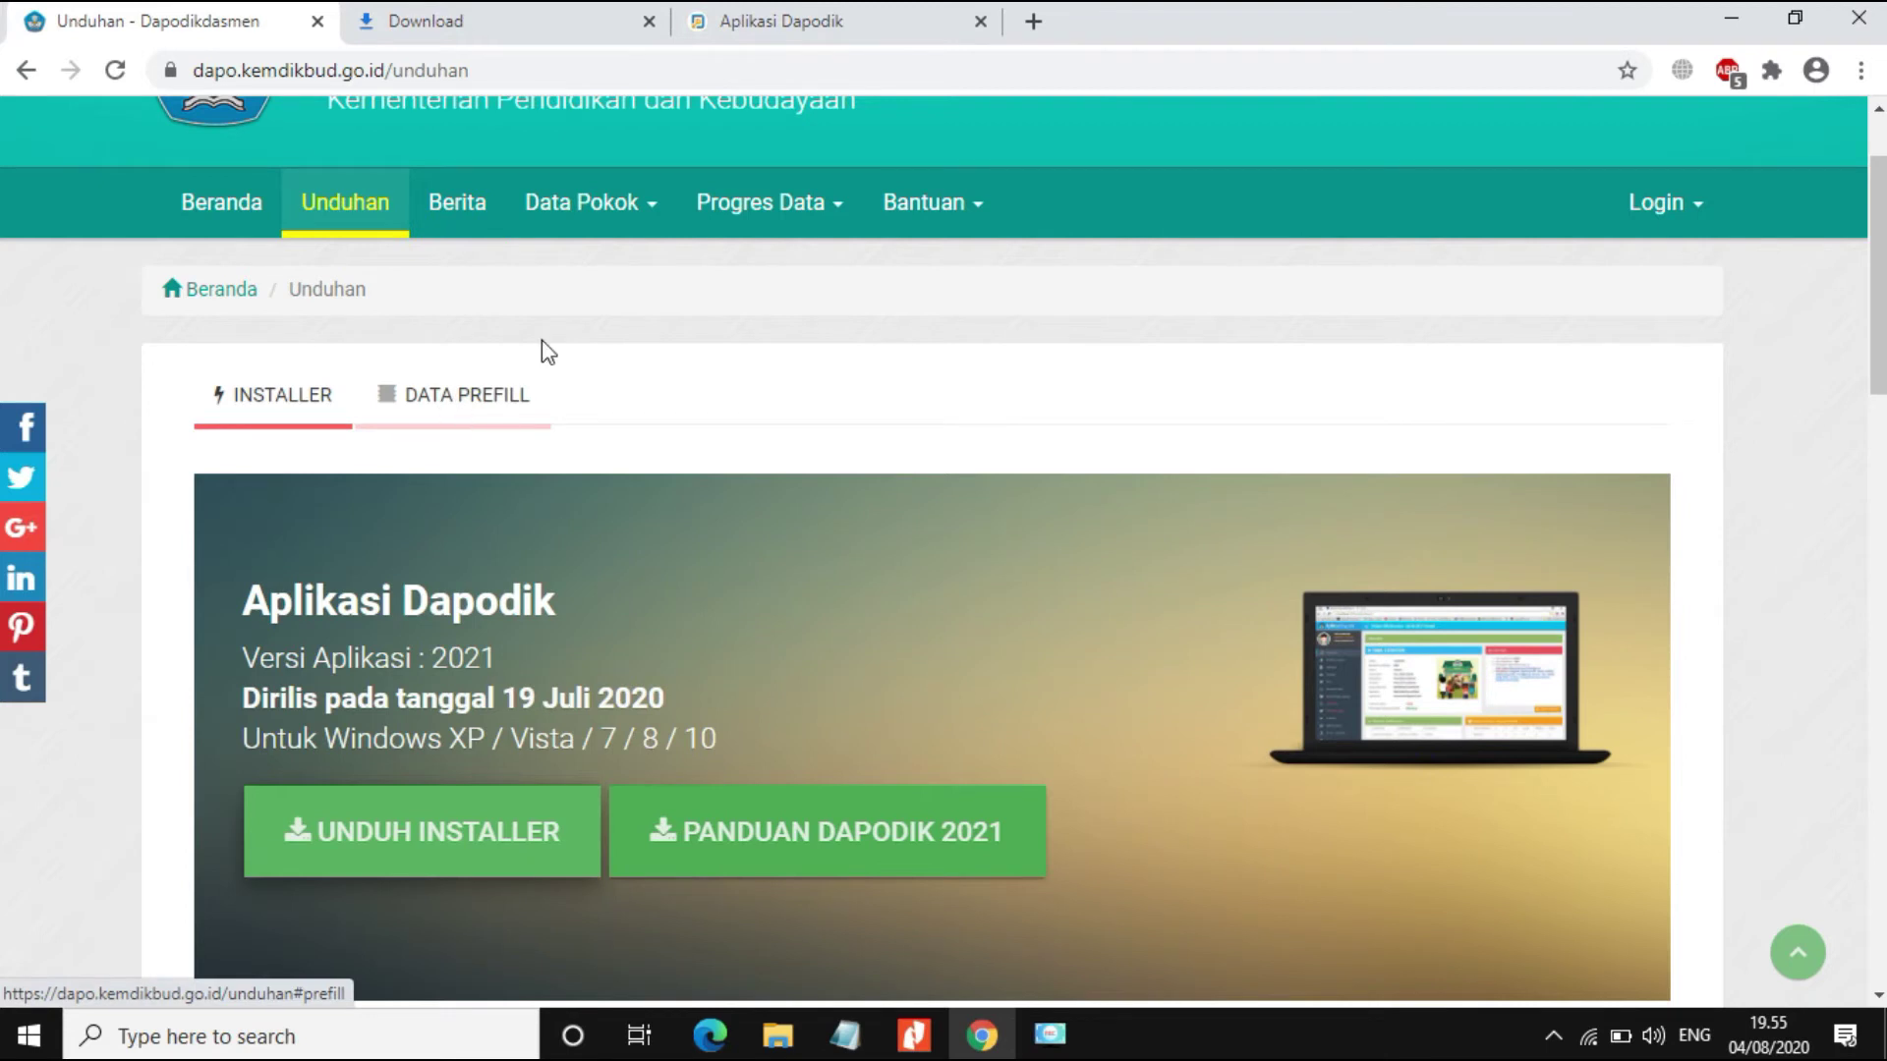
left_click(722, 20)
left_click(587, 437)
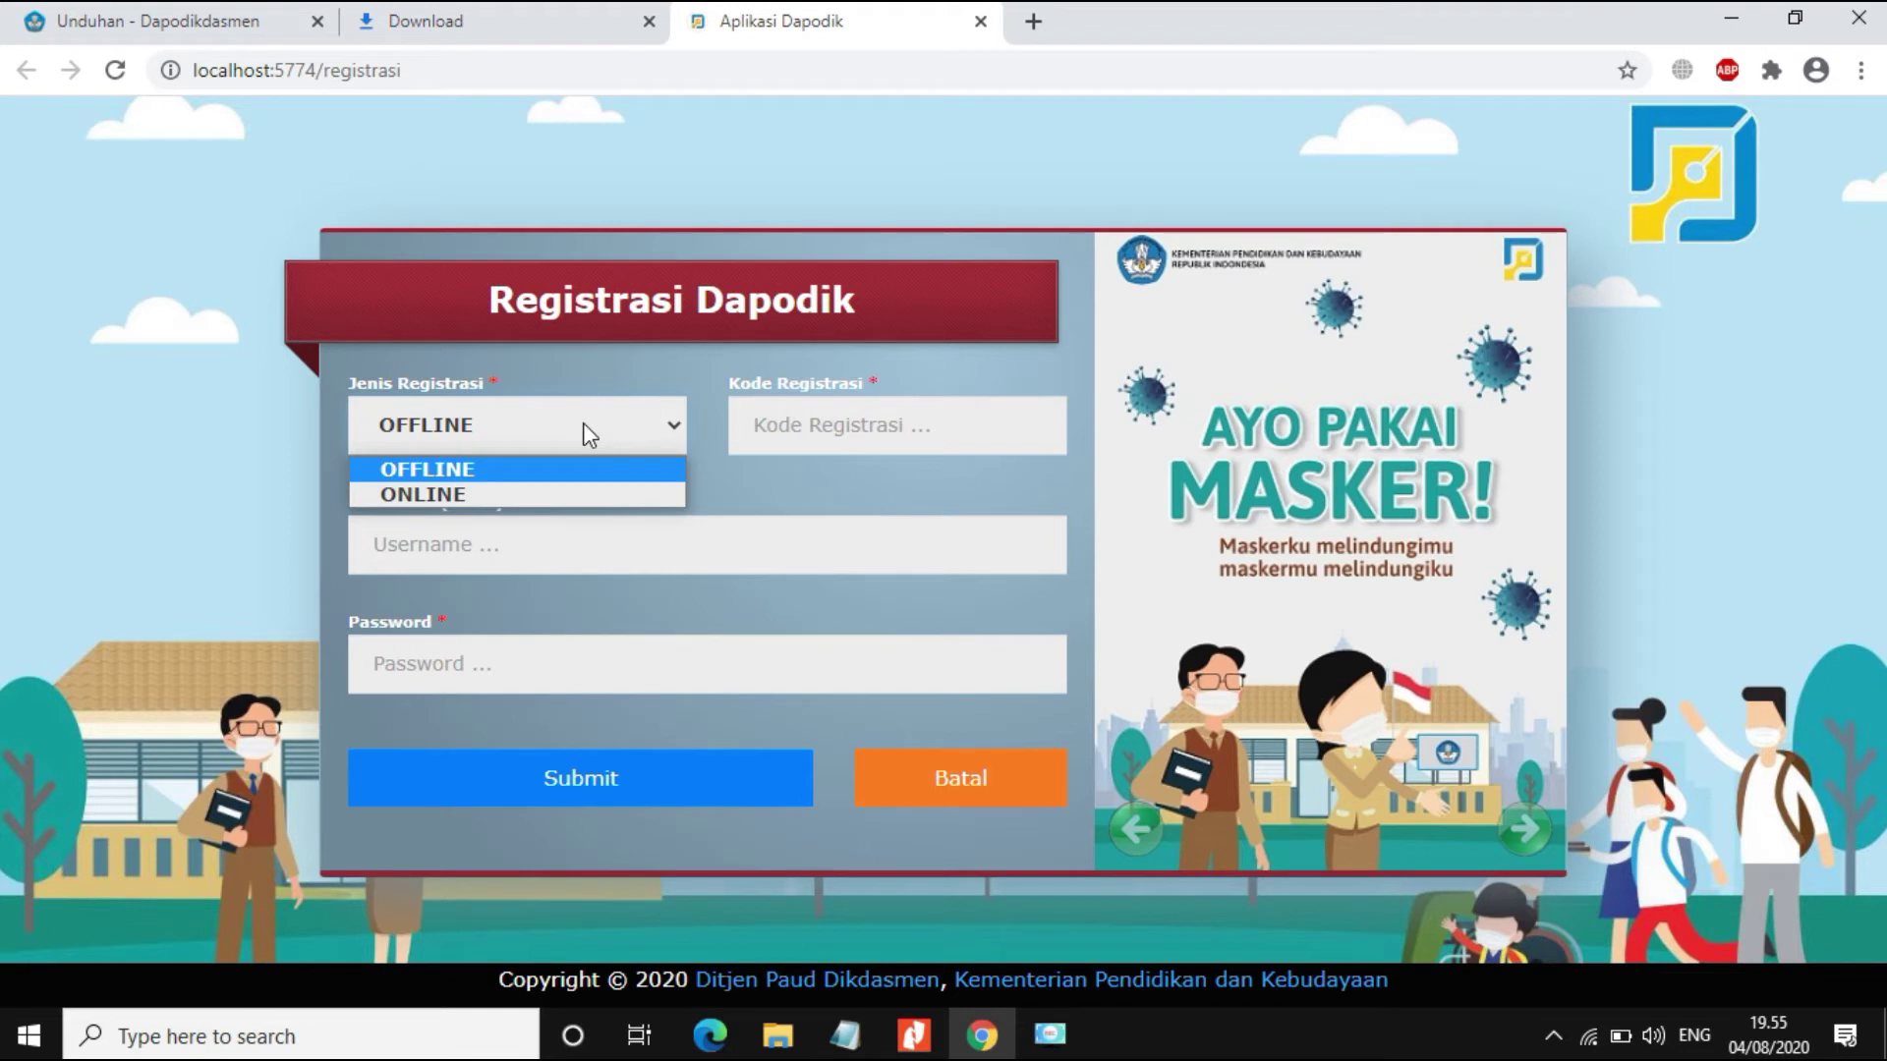
left_click(543, 492)
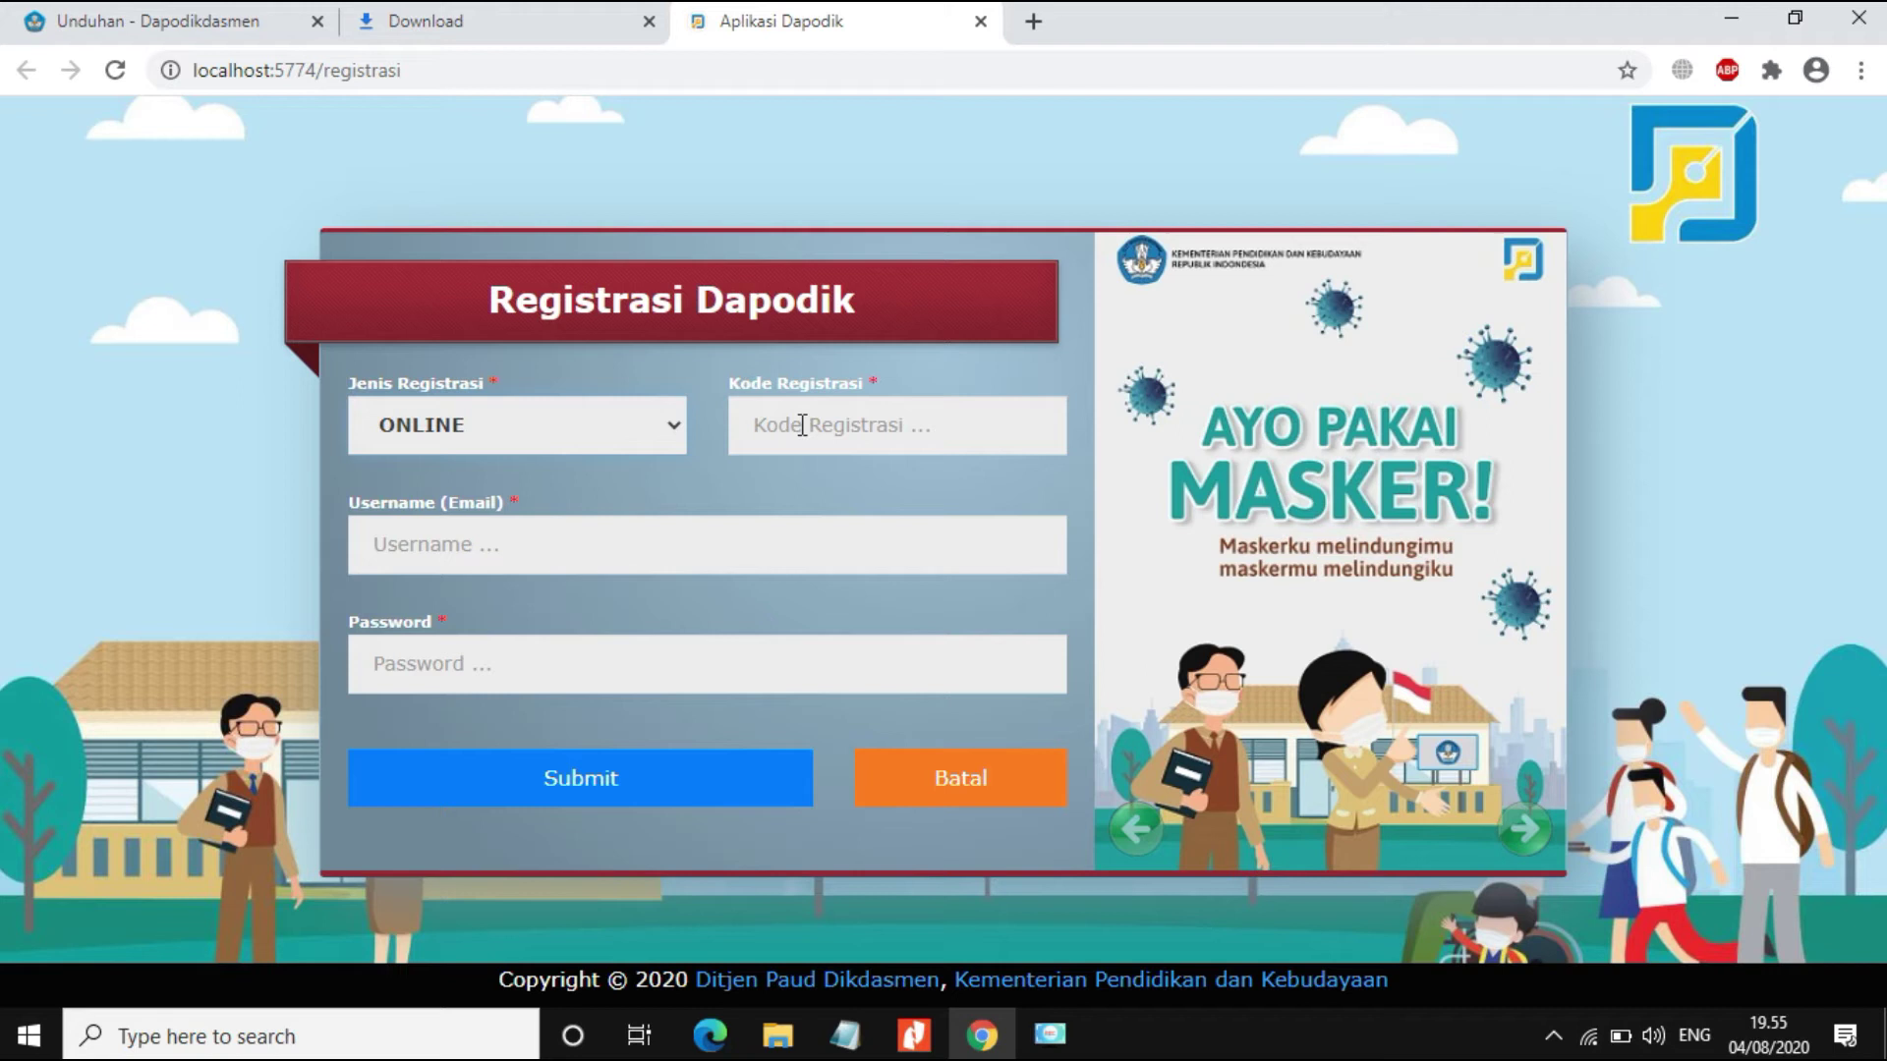
left_click(803, 425)
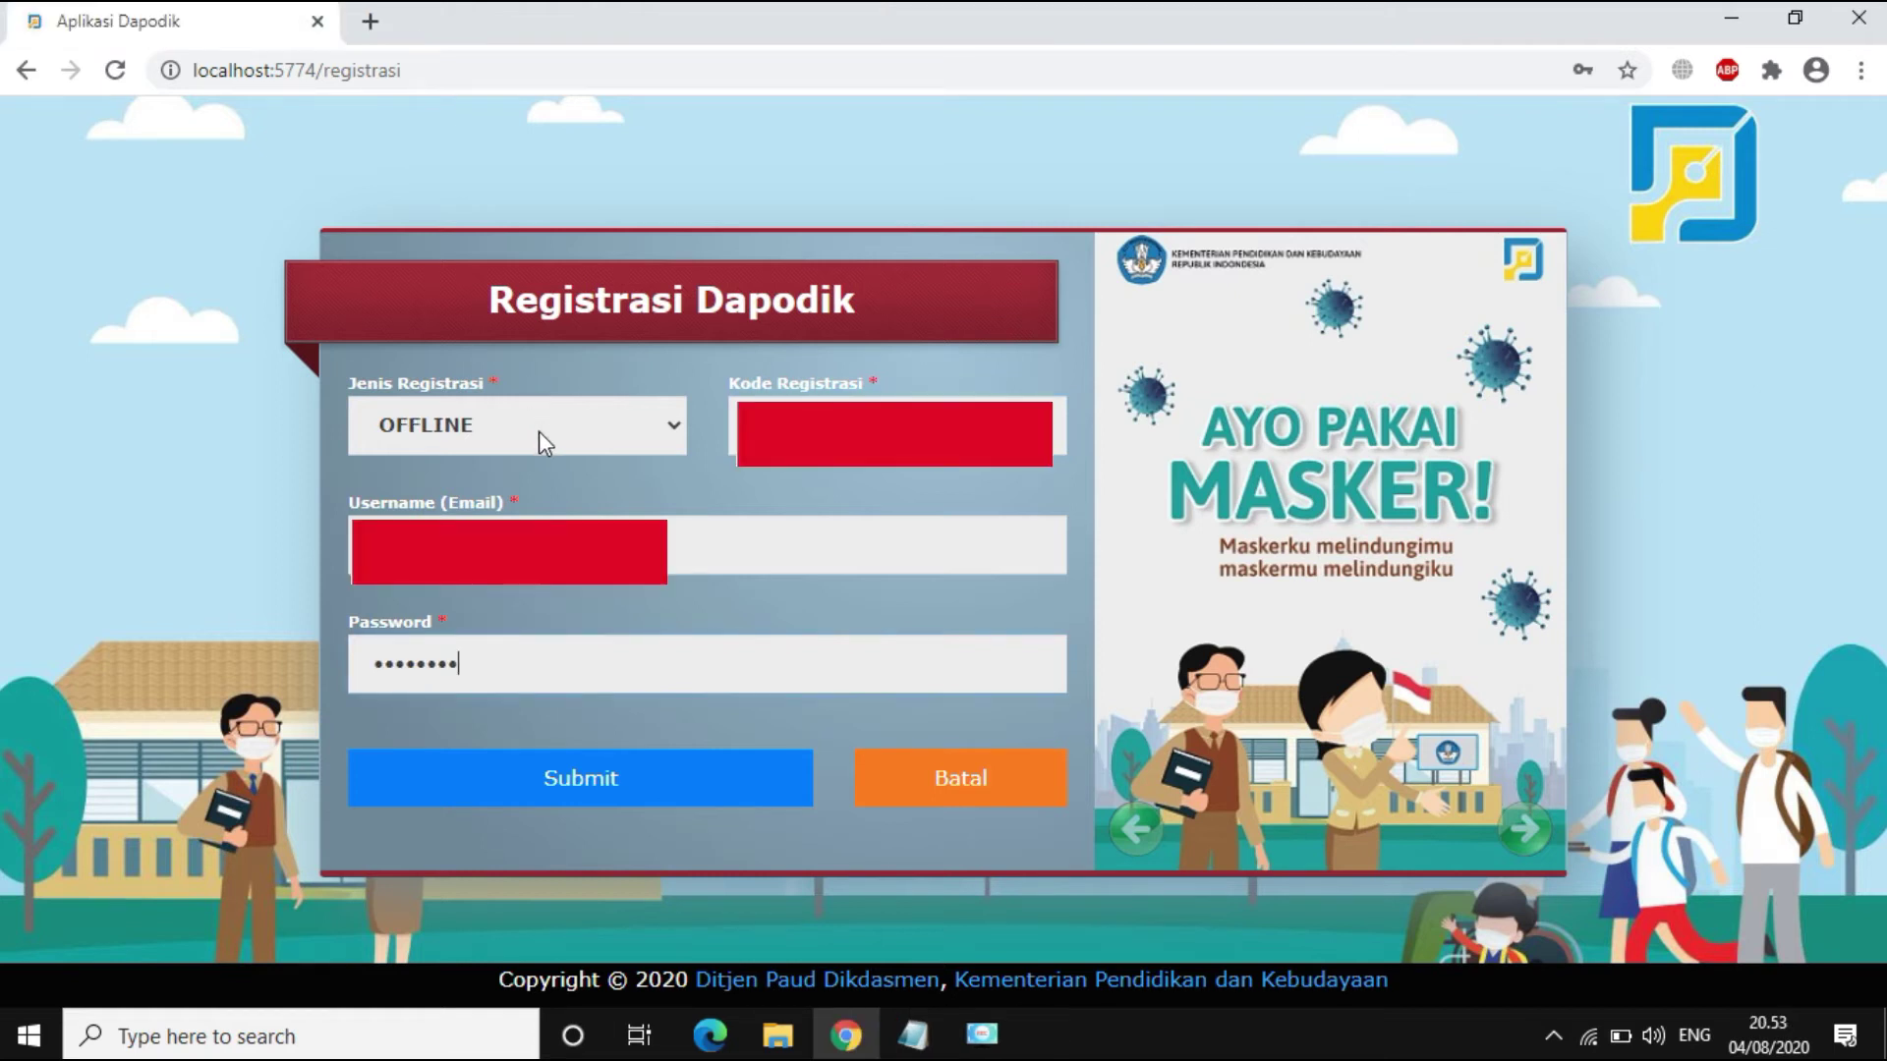
left_click(538, 431)
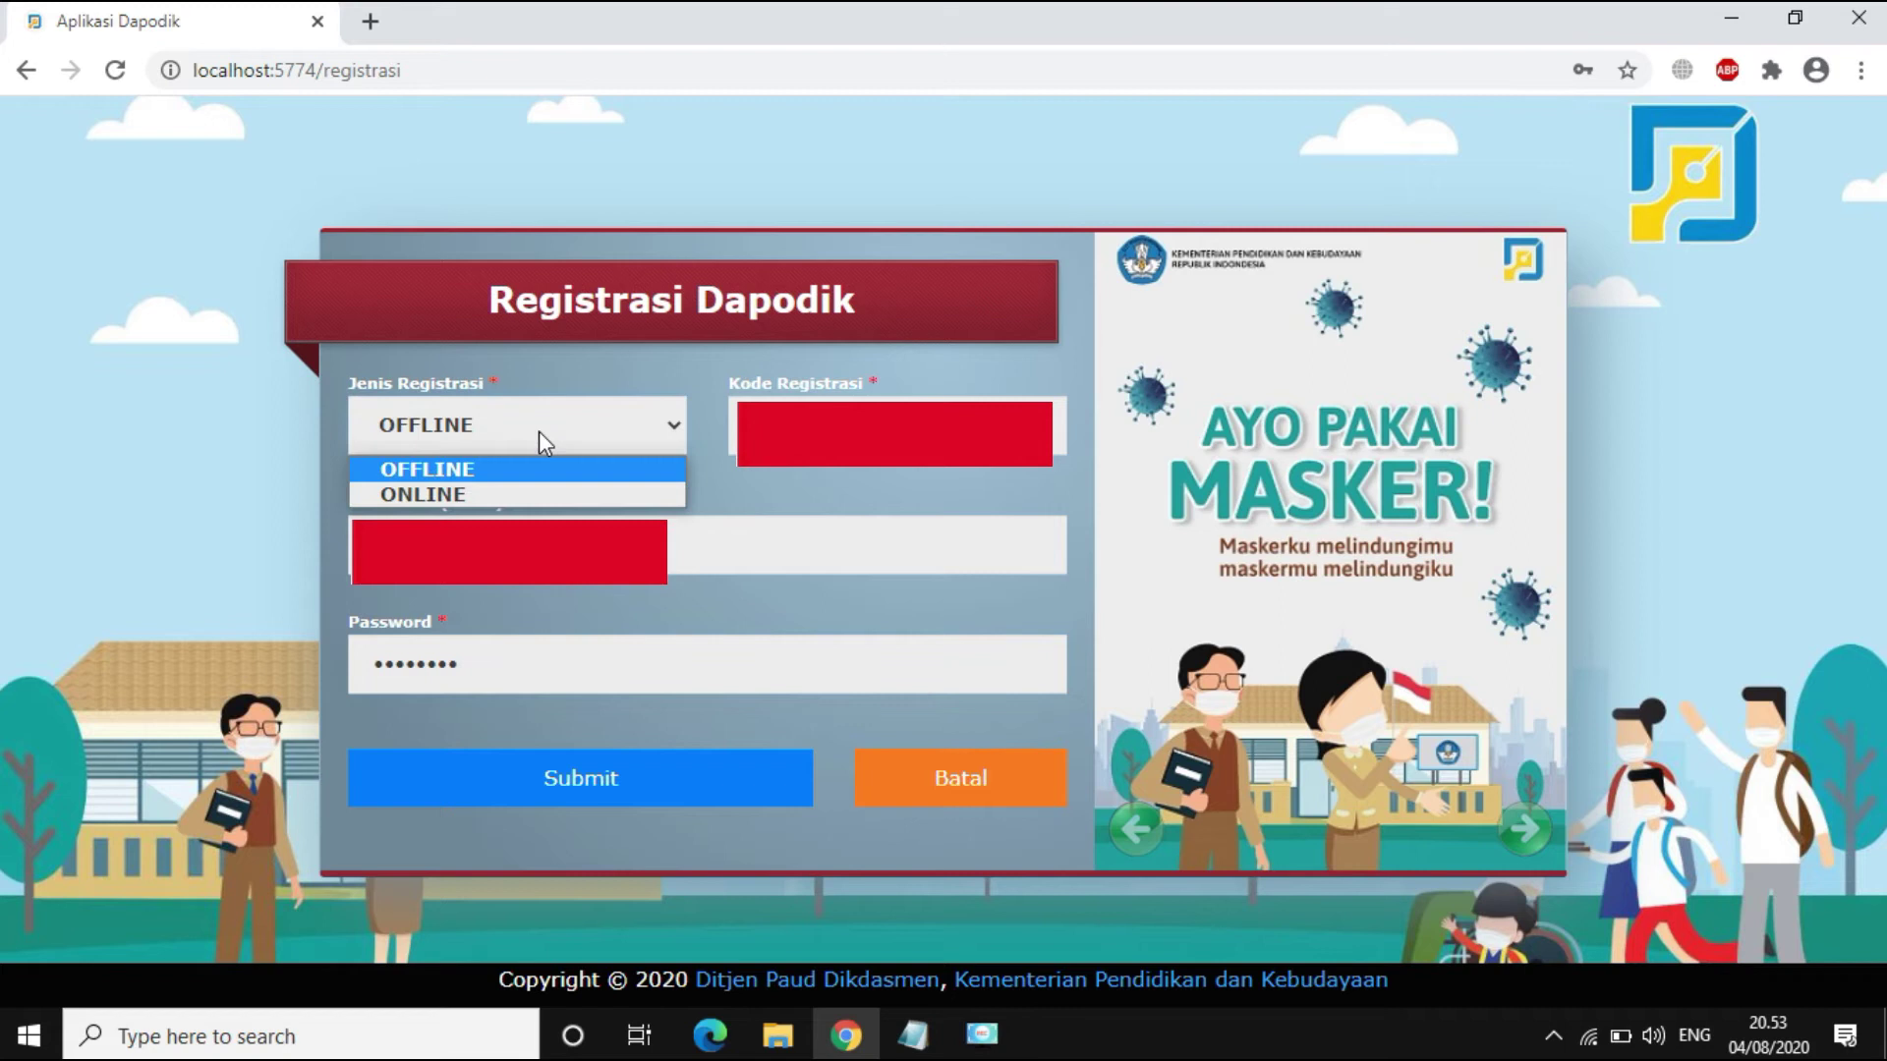
Step: Settle the Jenis Registrasi dropdown on ONLINE and submit the Registrasi Dapodik form
left_click(511, 497)
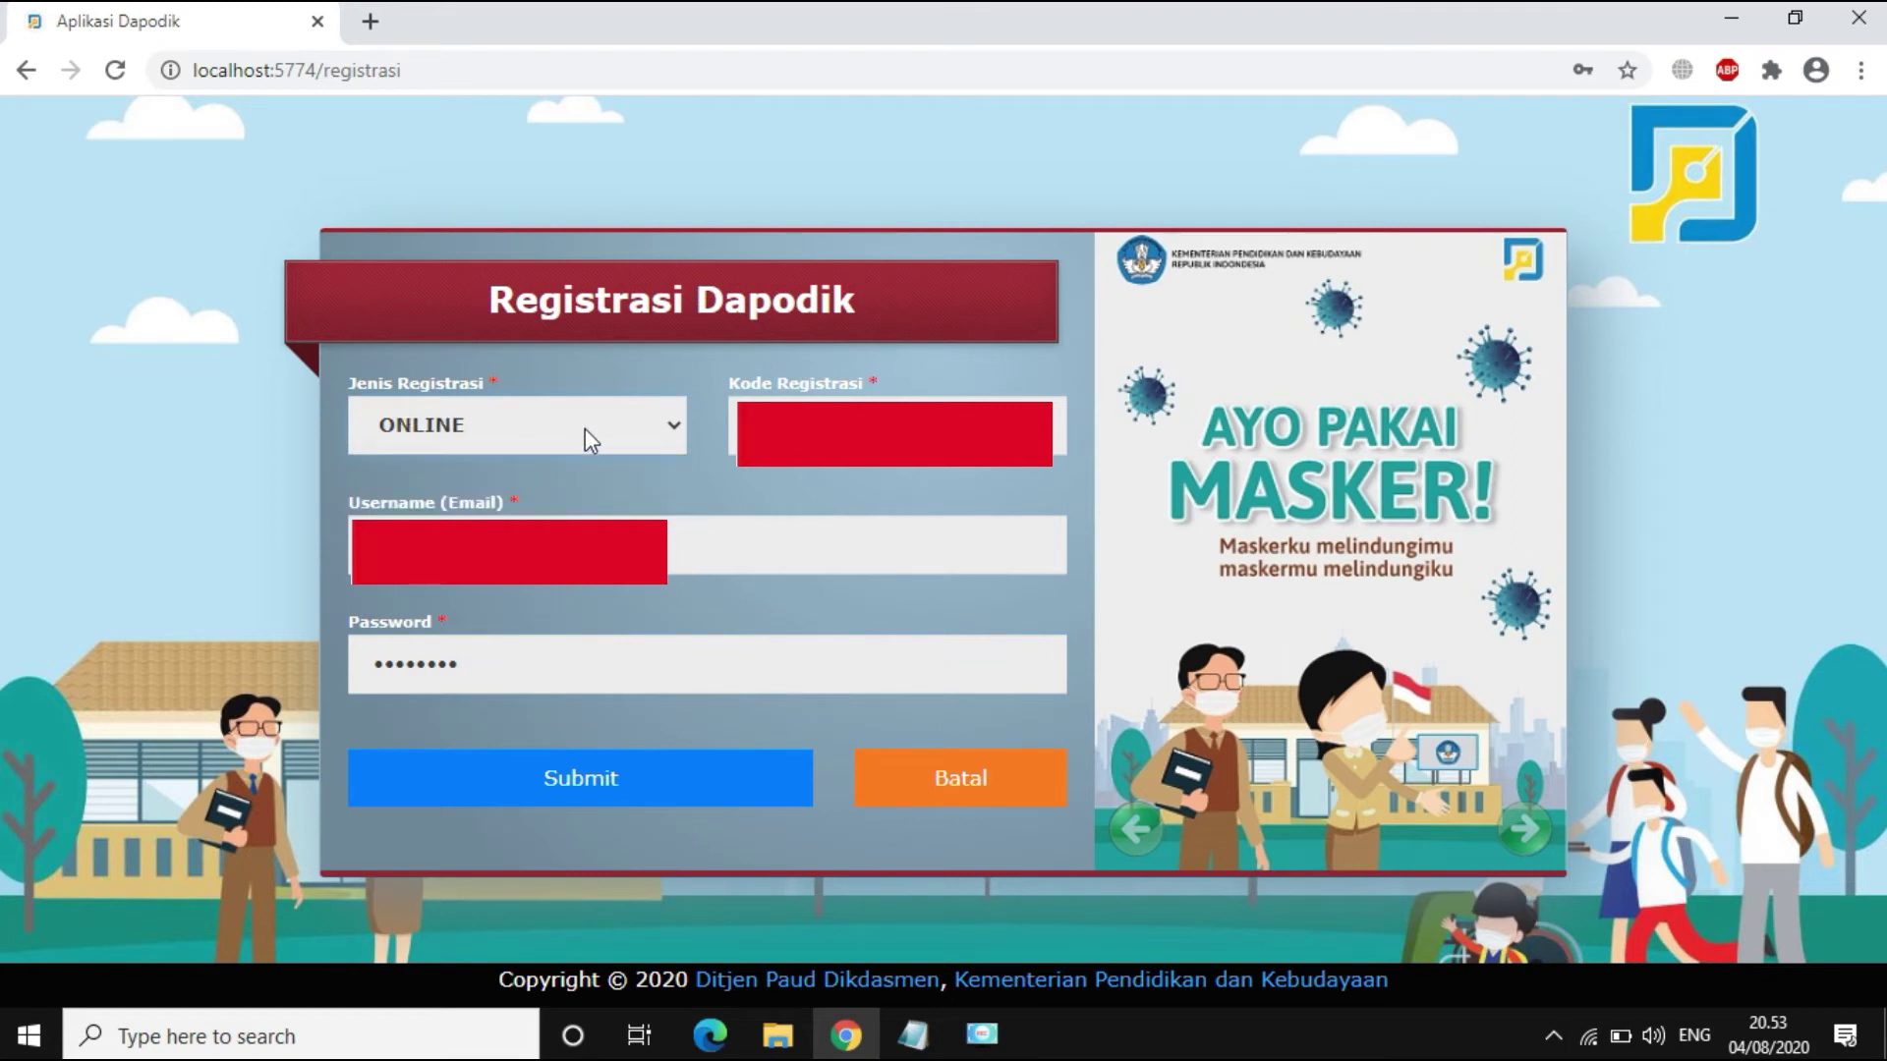
left_click(585, 428)
left_click(552, 475)
left_click(587, 433)
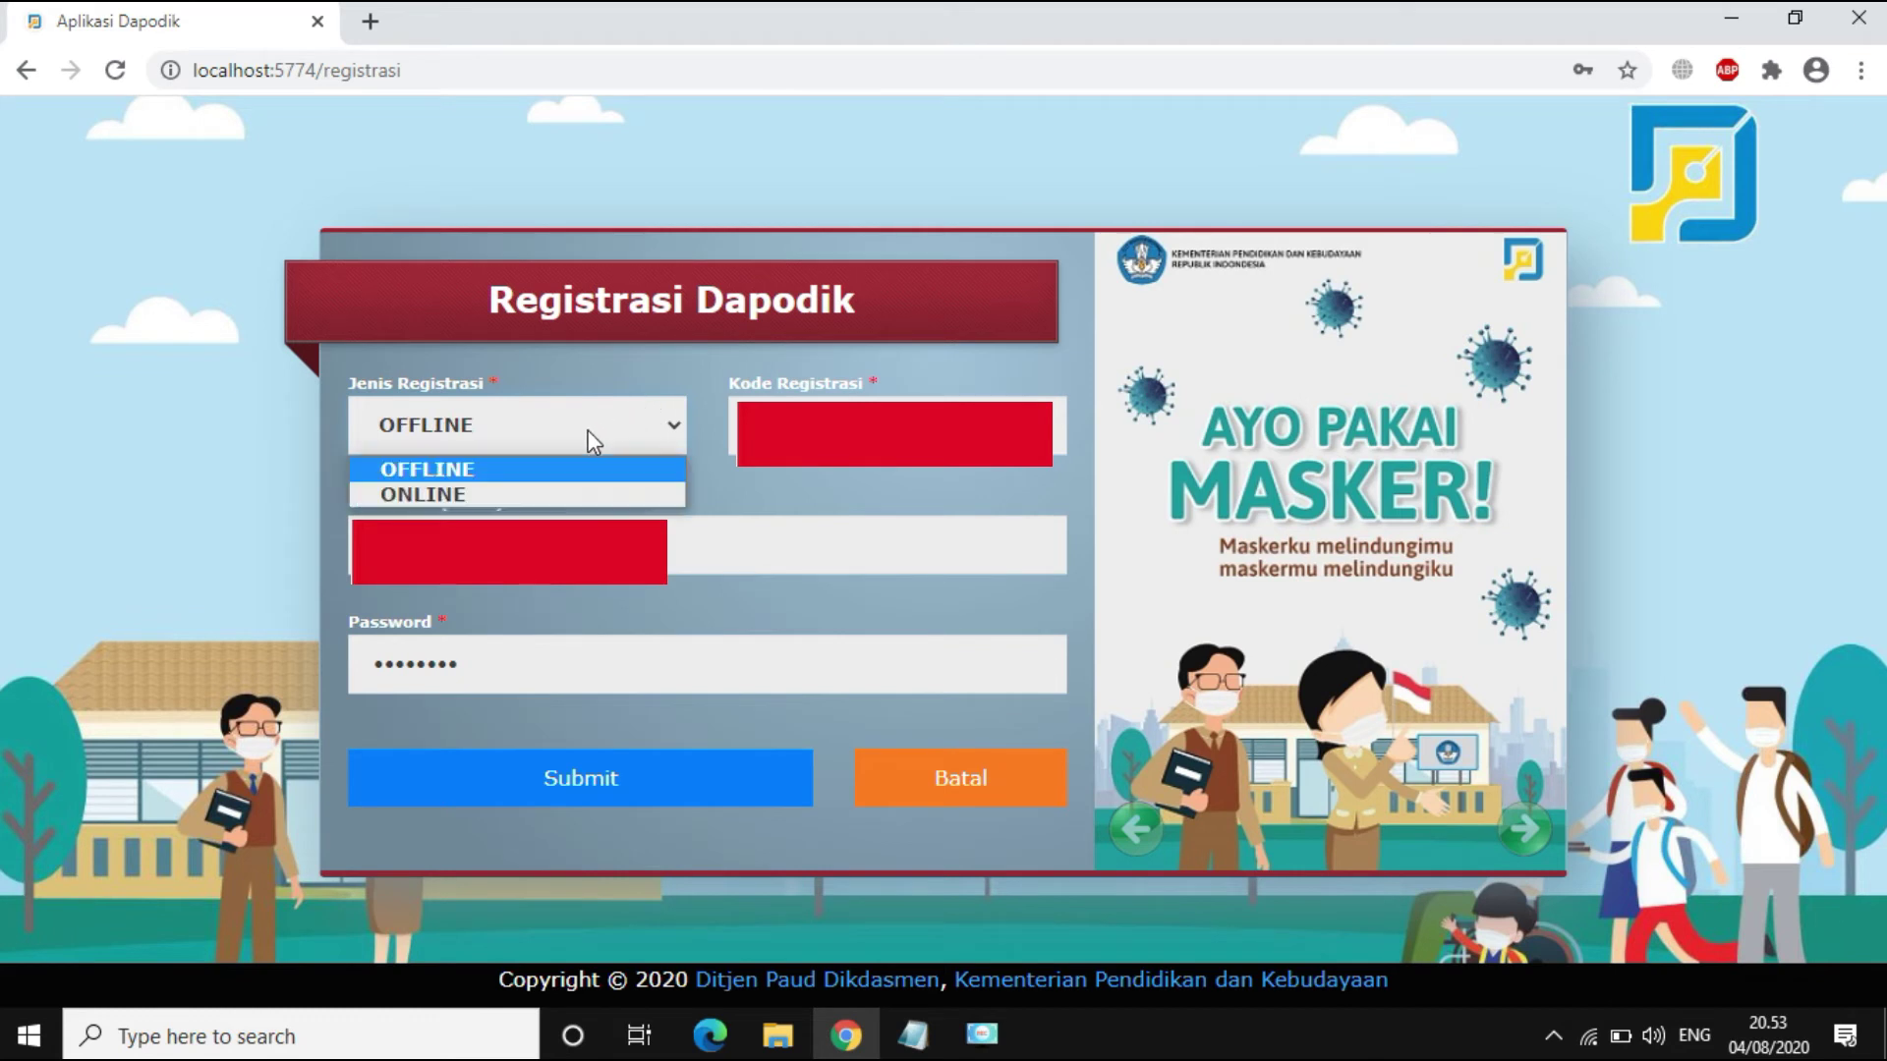
left_click(539, 497)
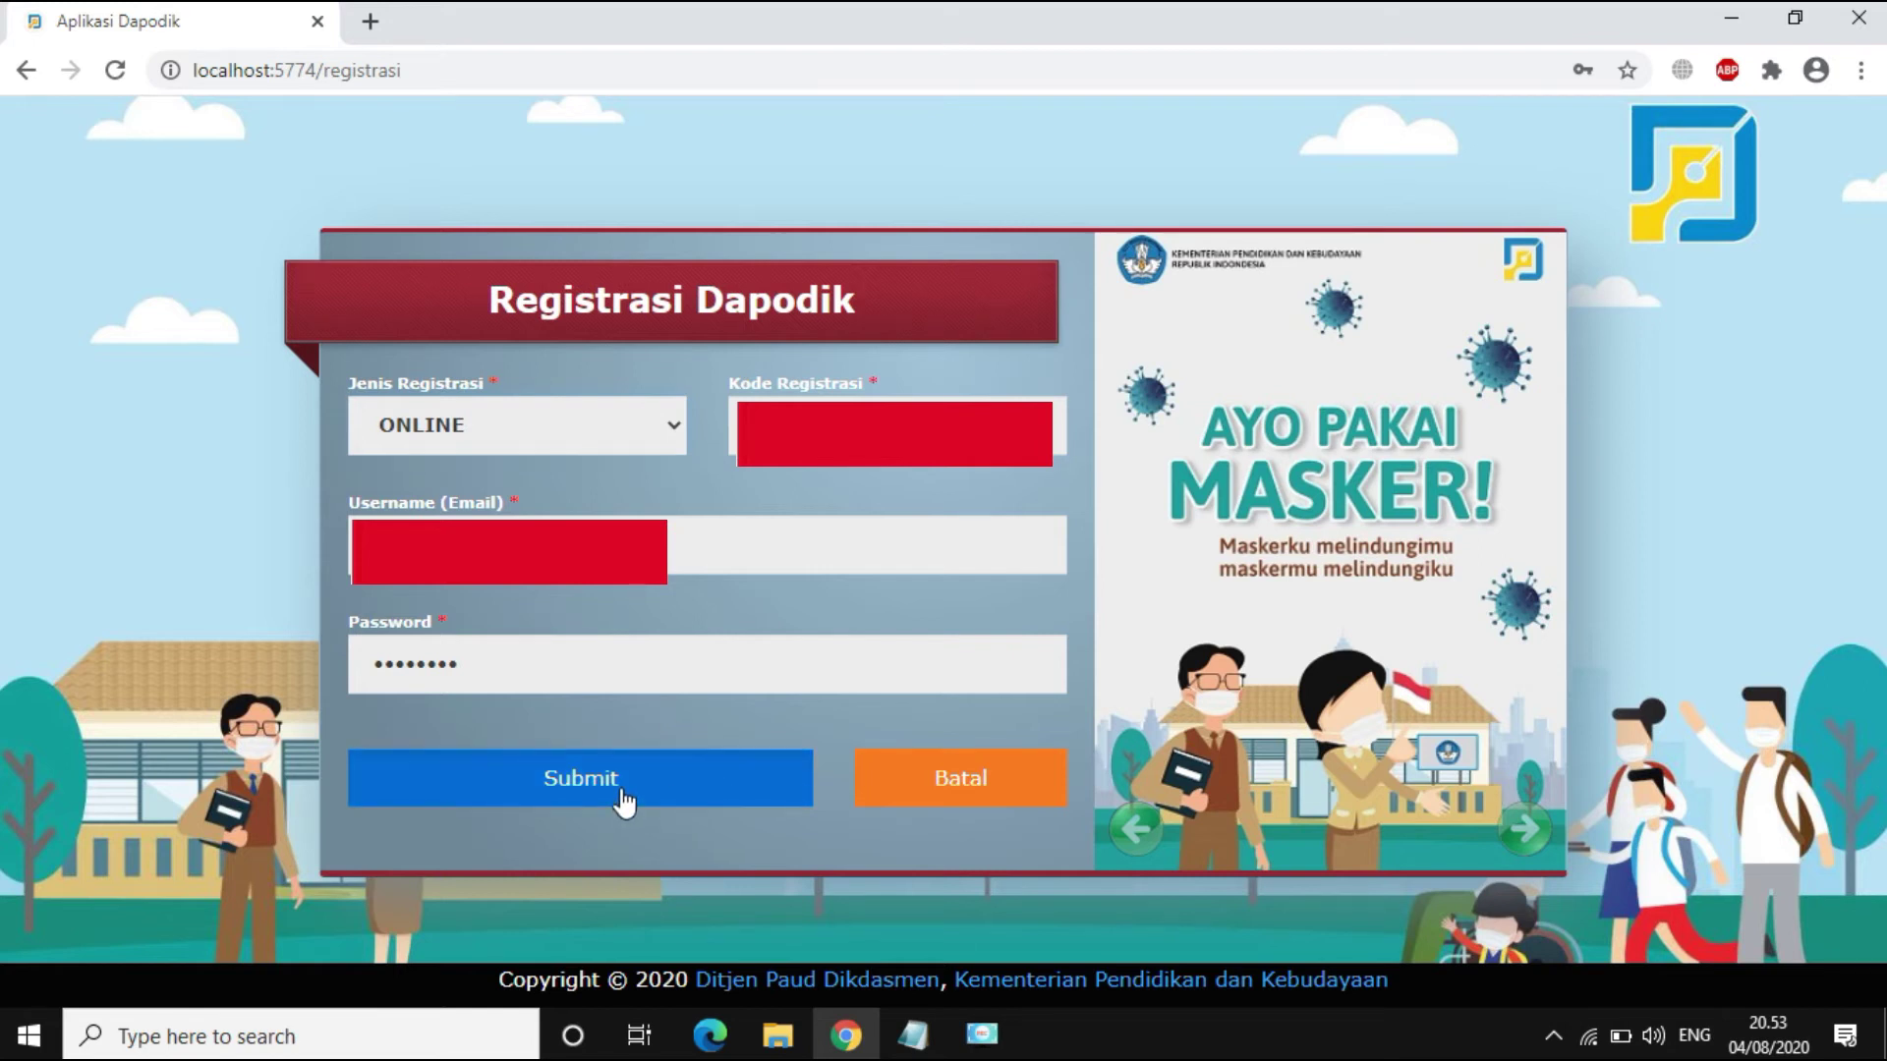
left_click(621, 798)
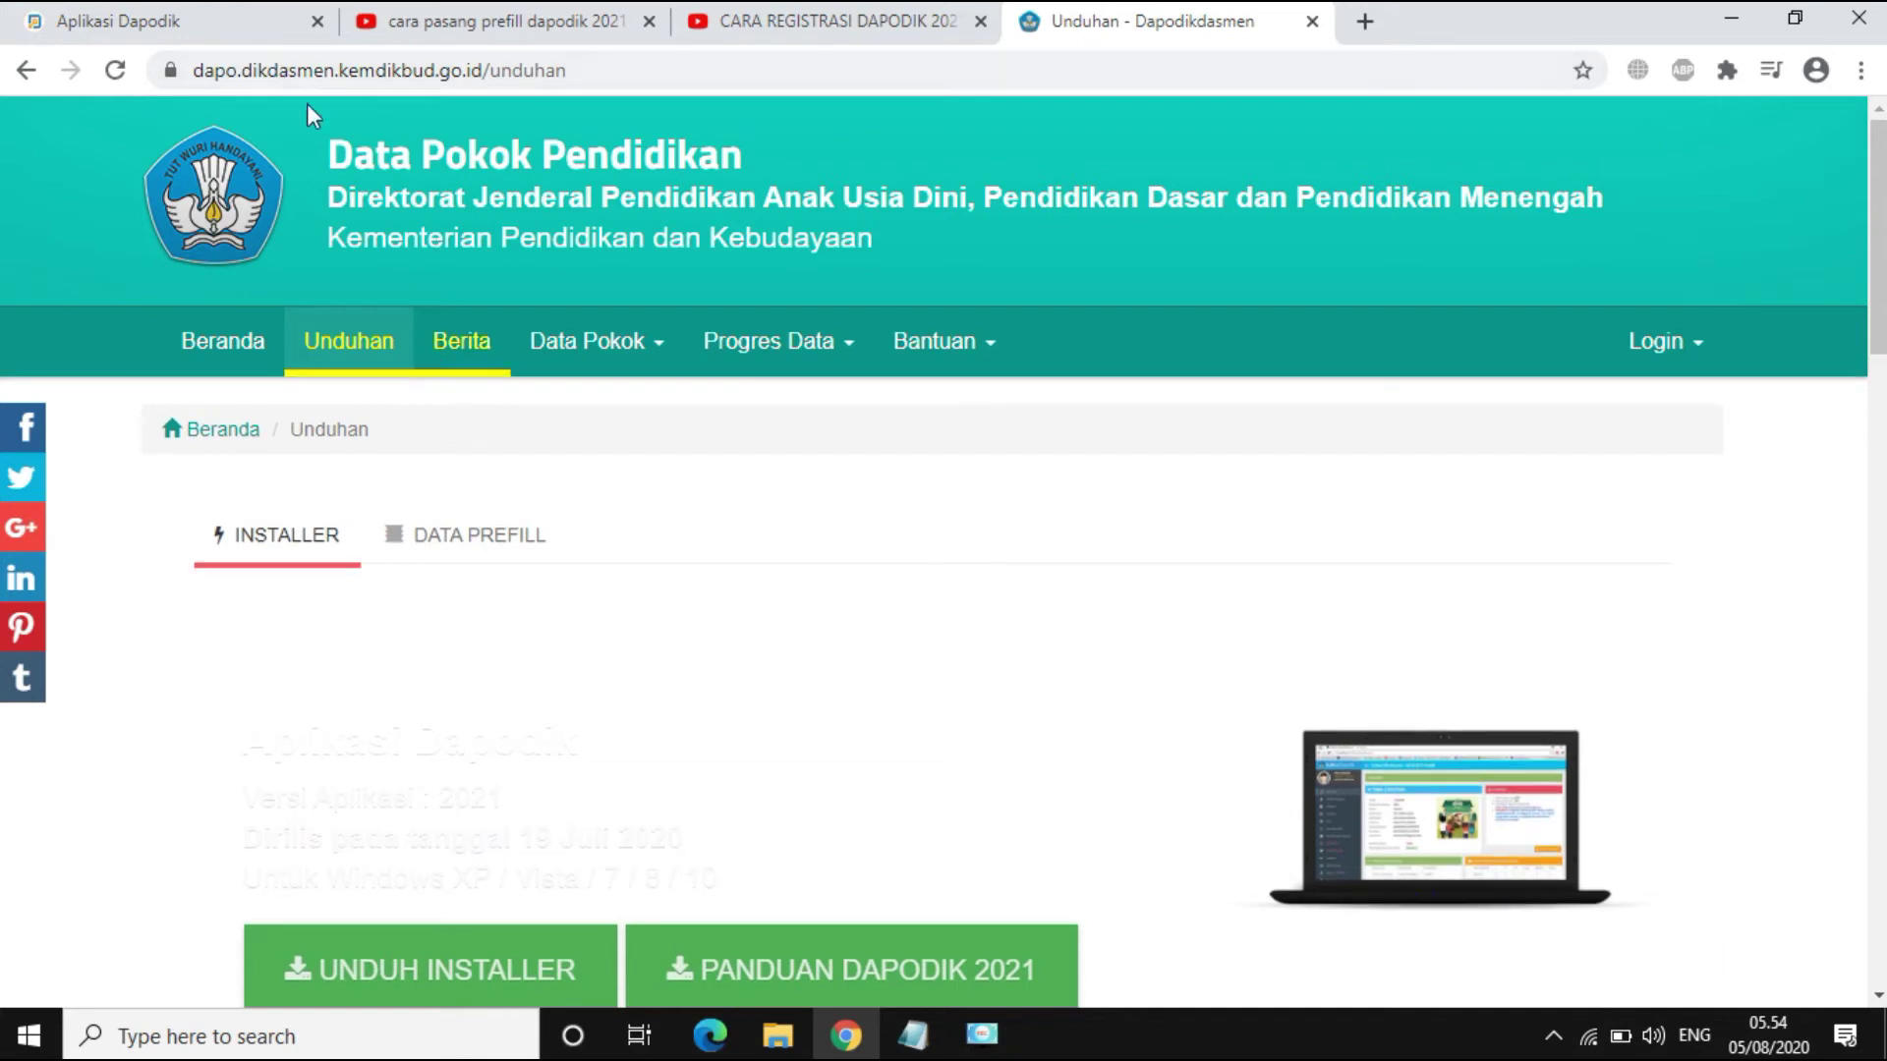
Step: Reload Unduhan, show DATA PREFILL, expand 'Unduh Prefill Prov. Sumatera Utara' and open its first generate_prefill.php link
left_click(374, 365)
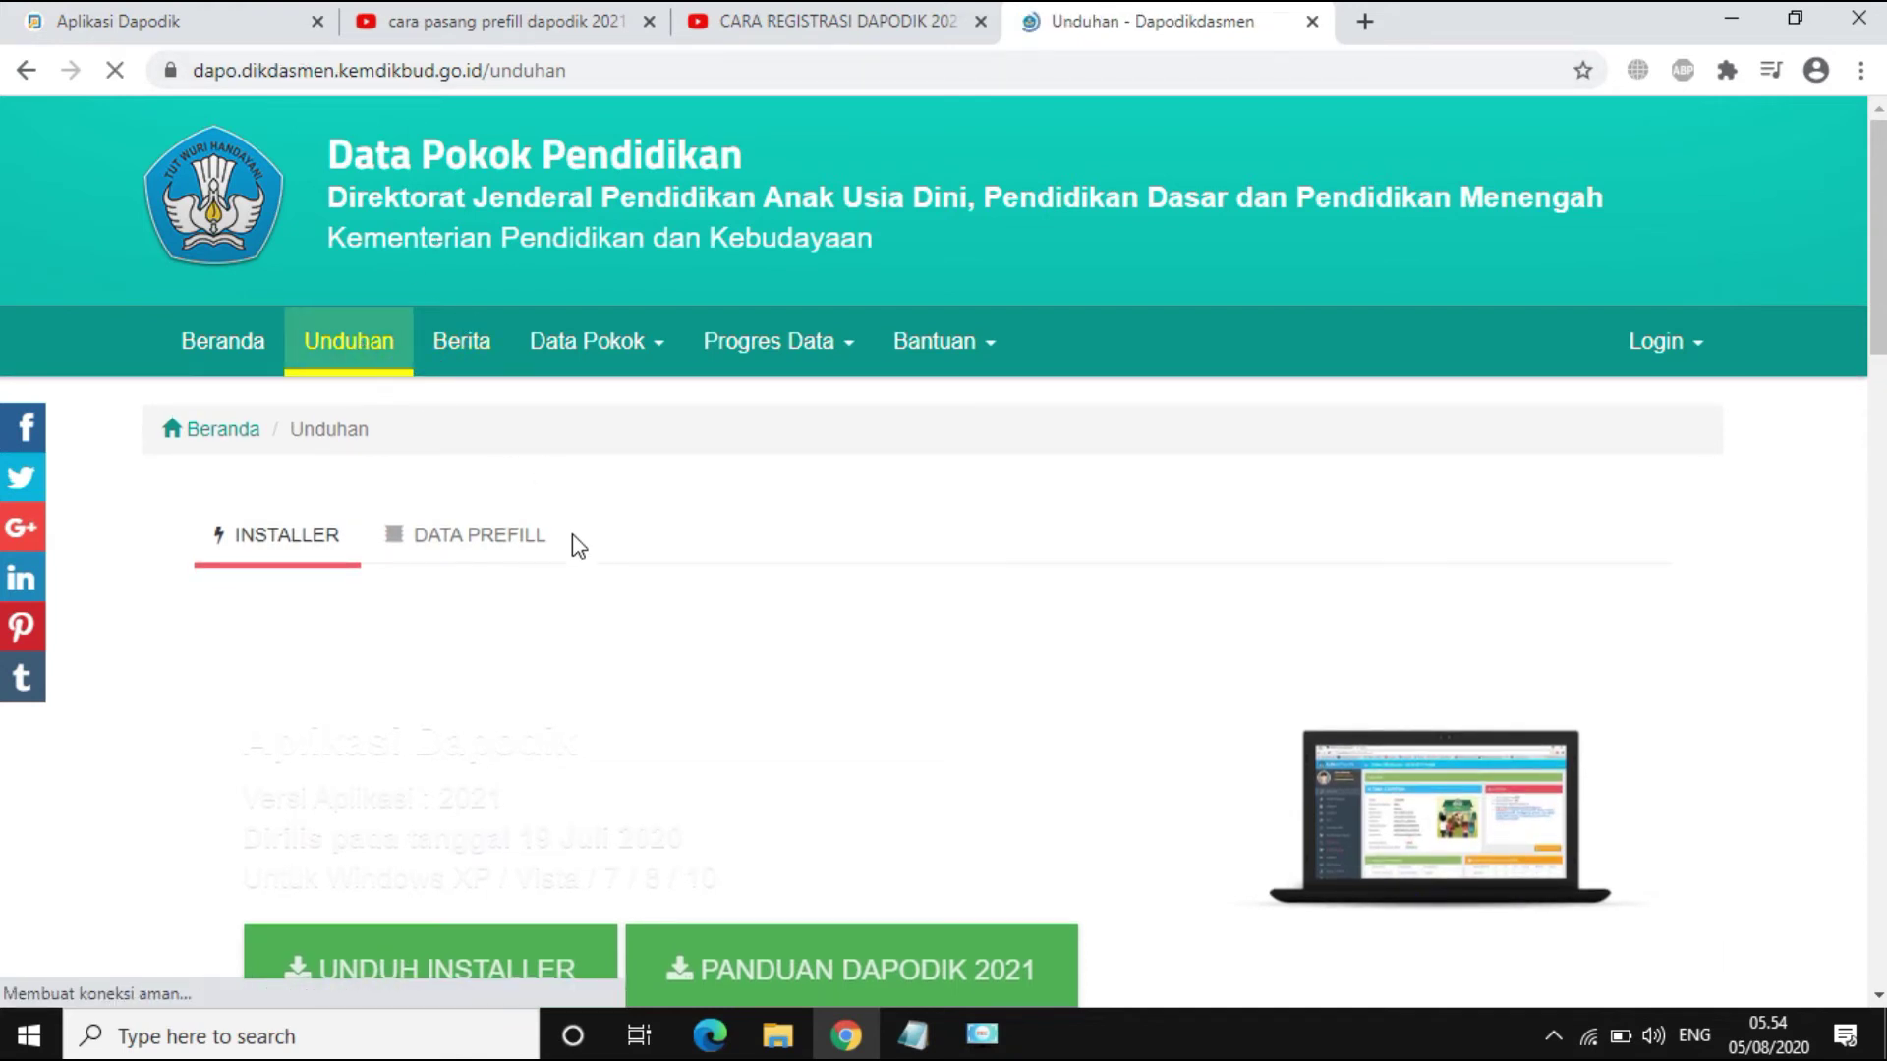
left_click(470, 558)
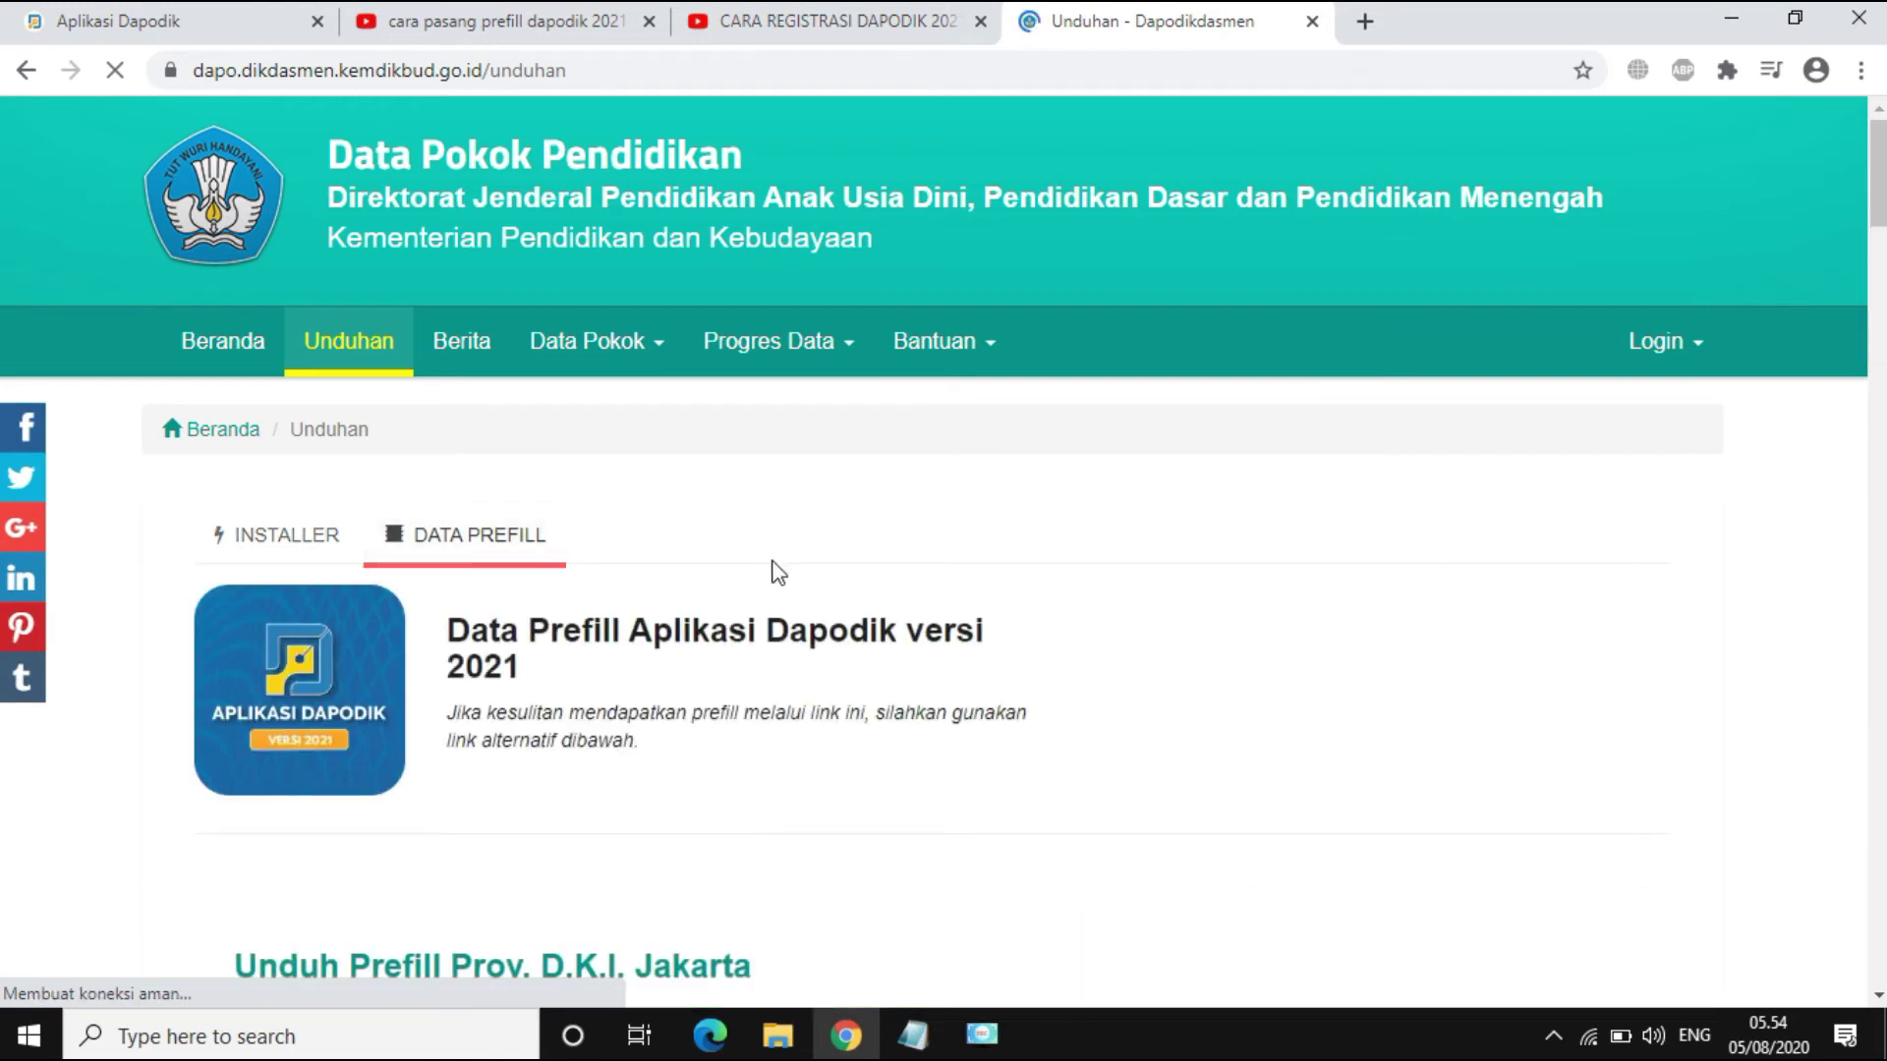
scroll(786, 580, "down", 8)
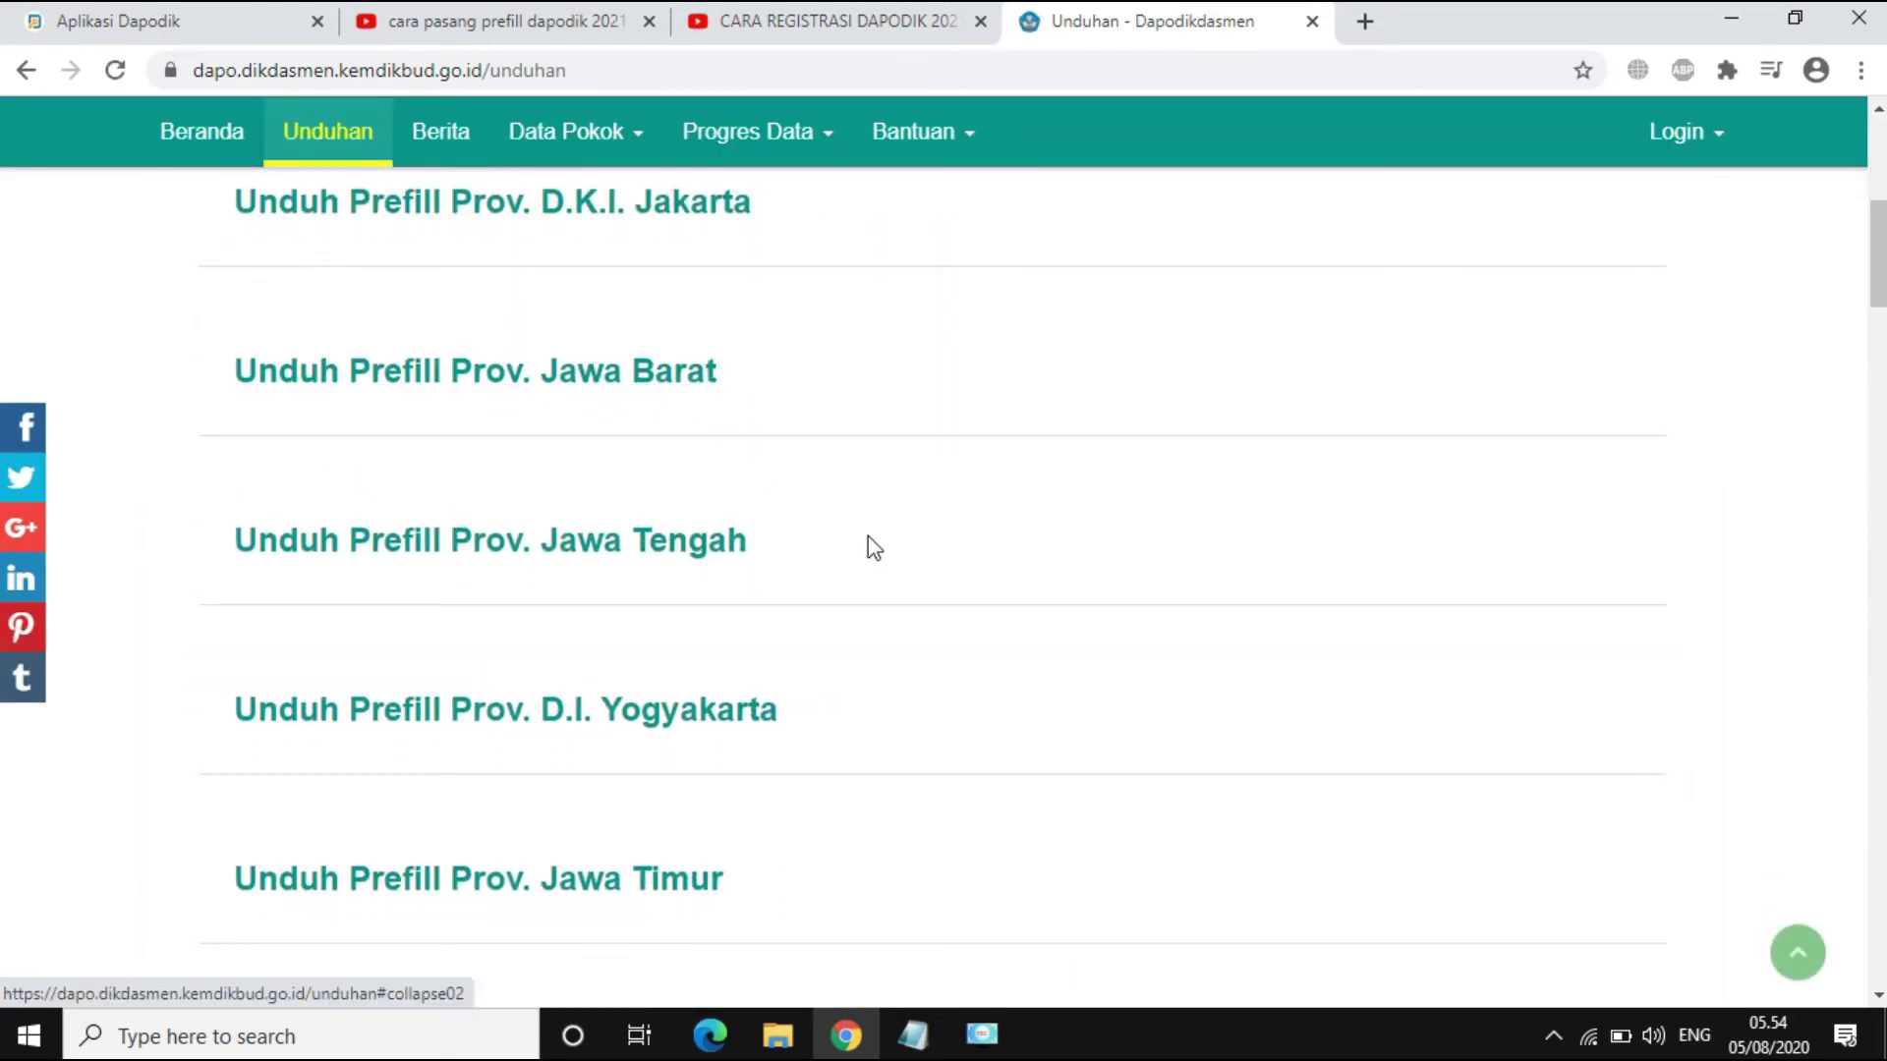
scroll(897, 603, "down", 5)
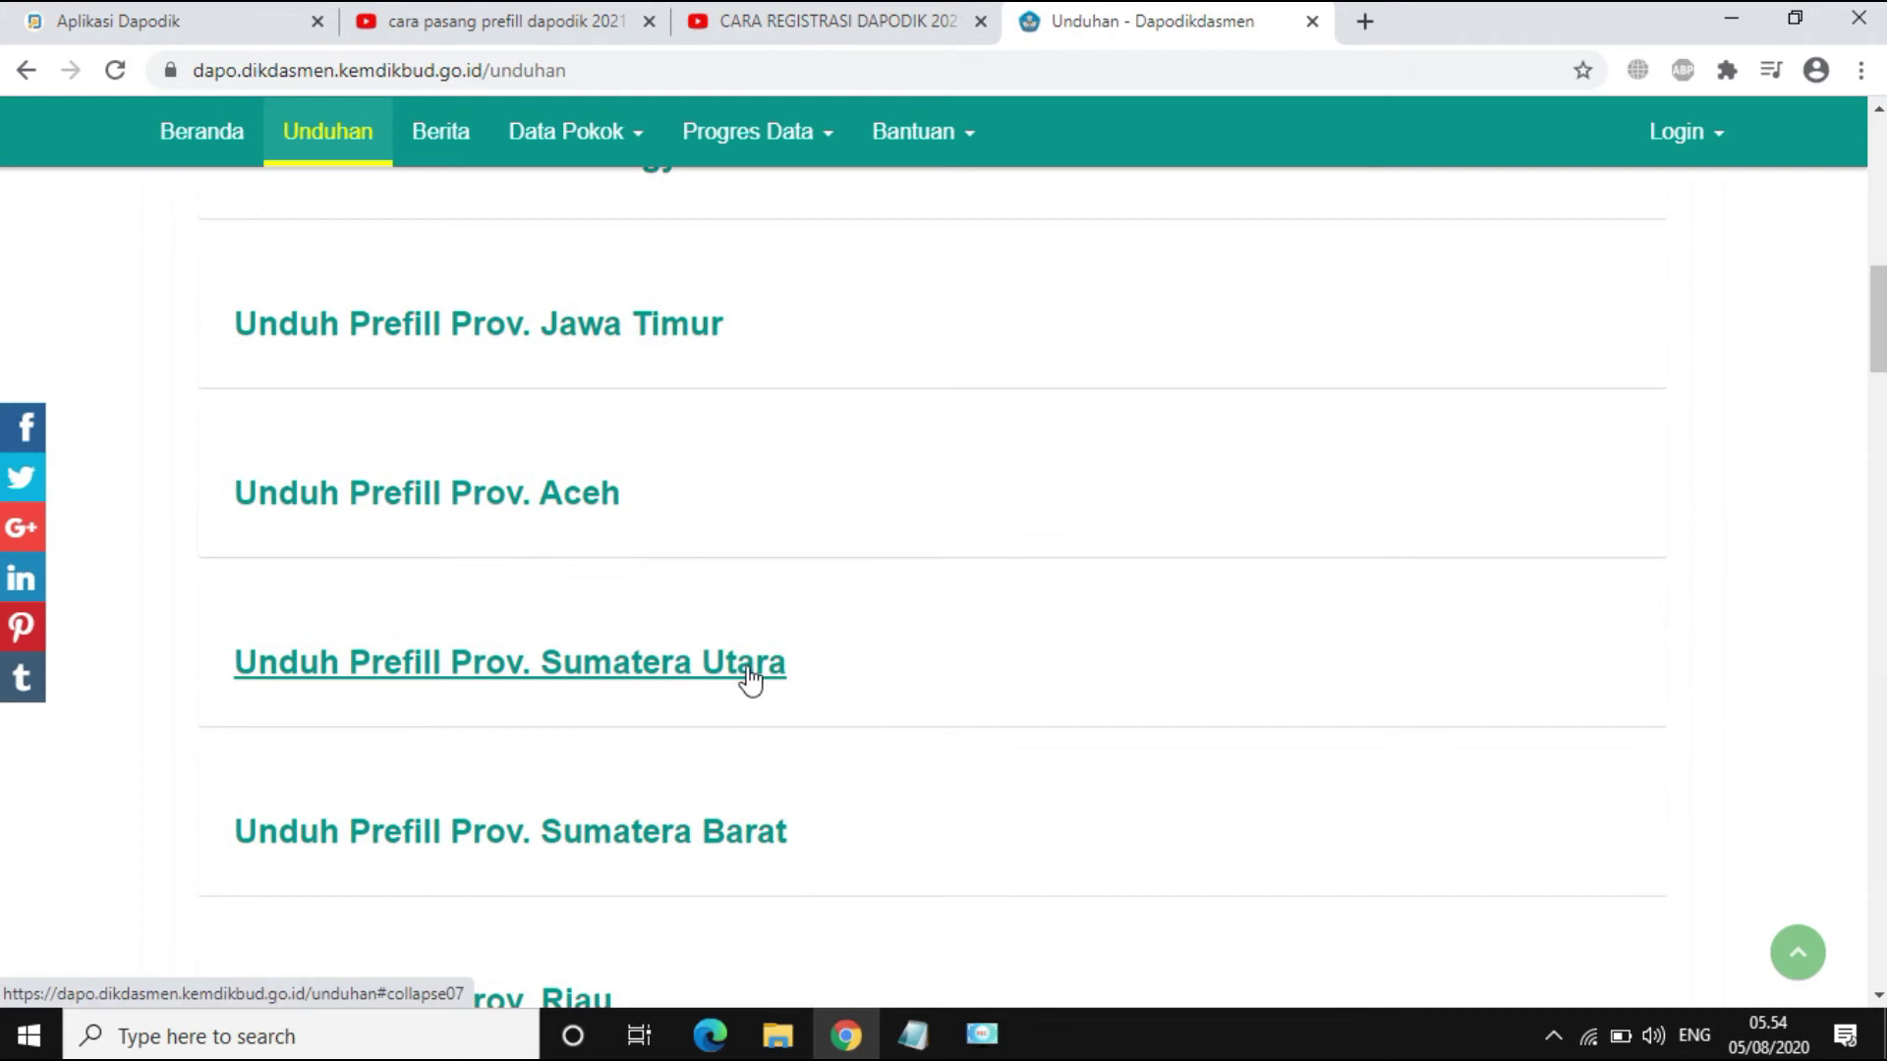
left_click(750, 678)
scroll(999, 639, "down", 4)
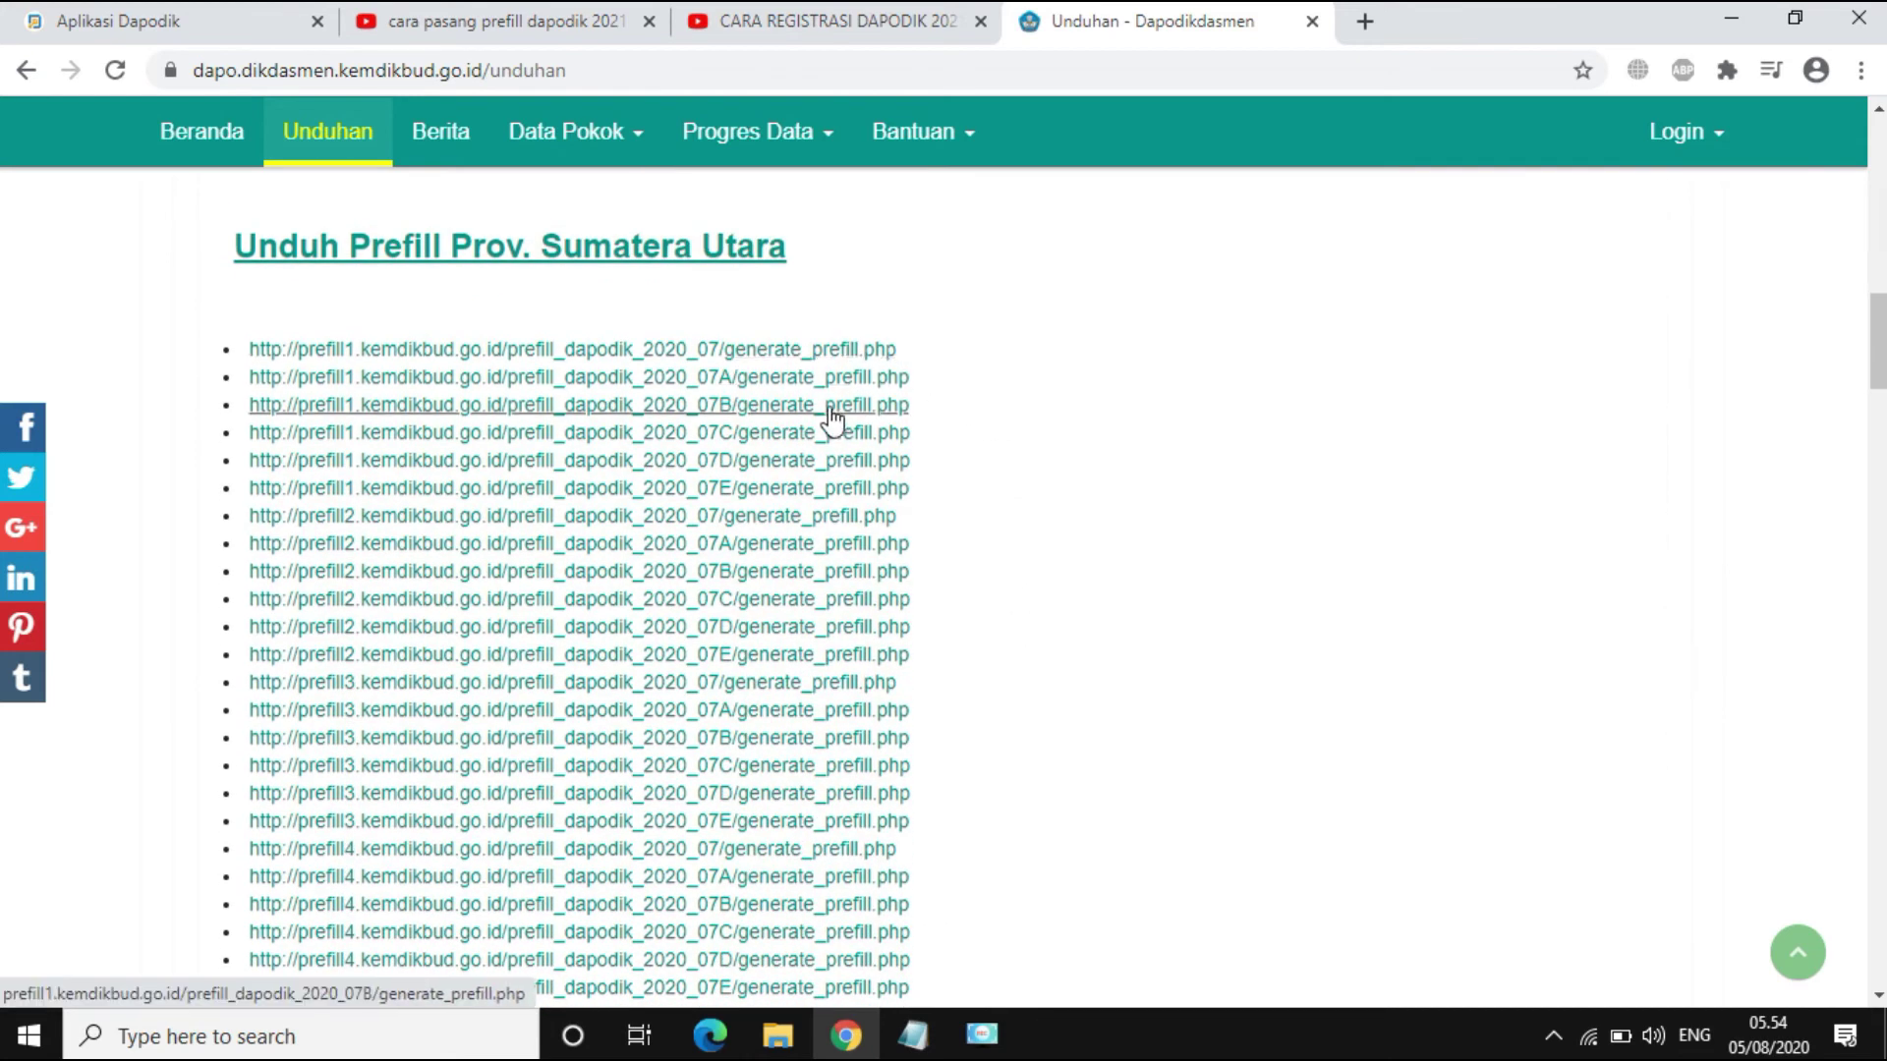
left_click(858, 354)
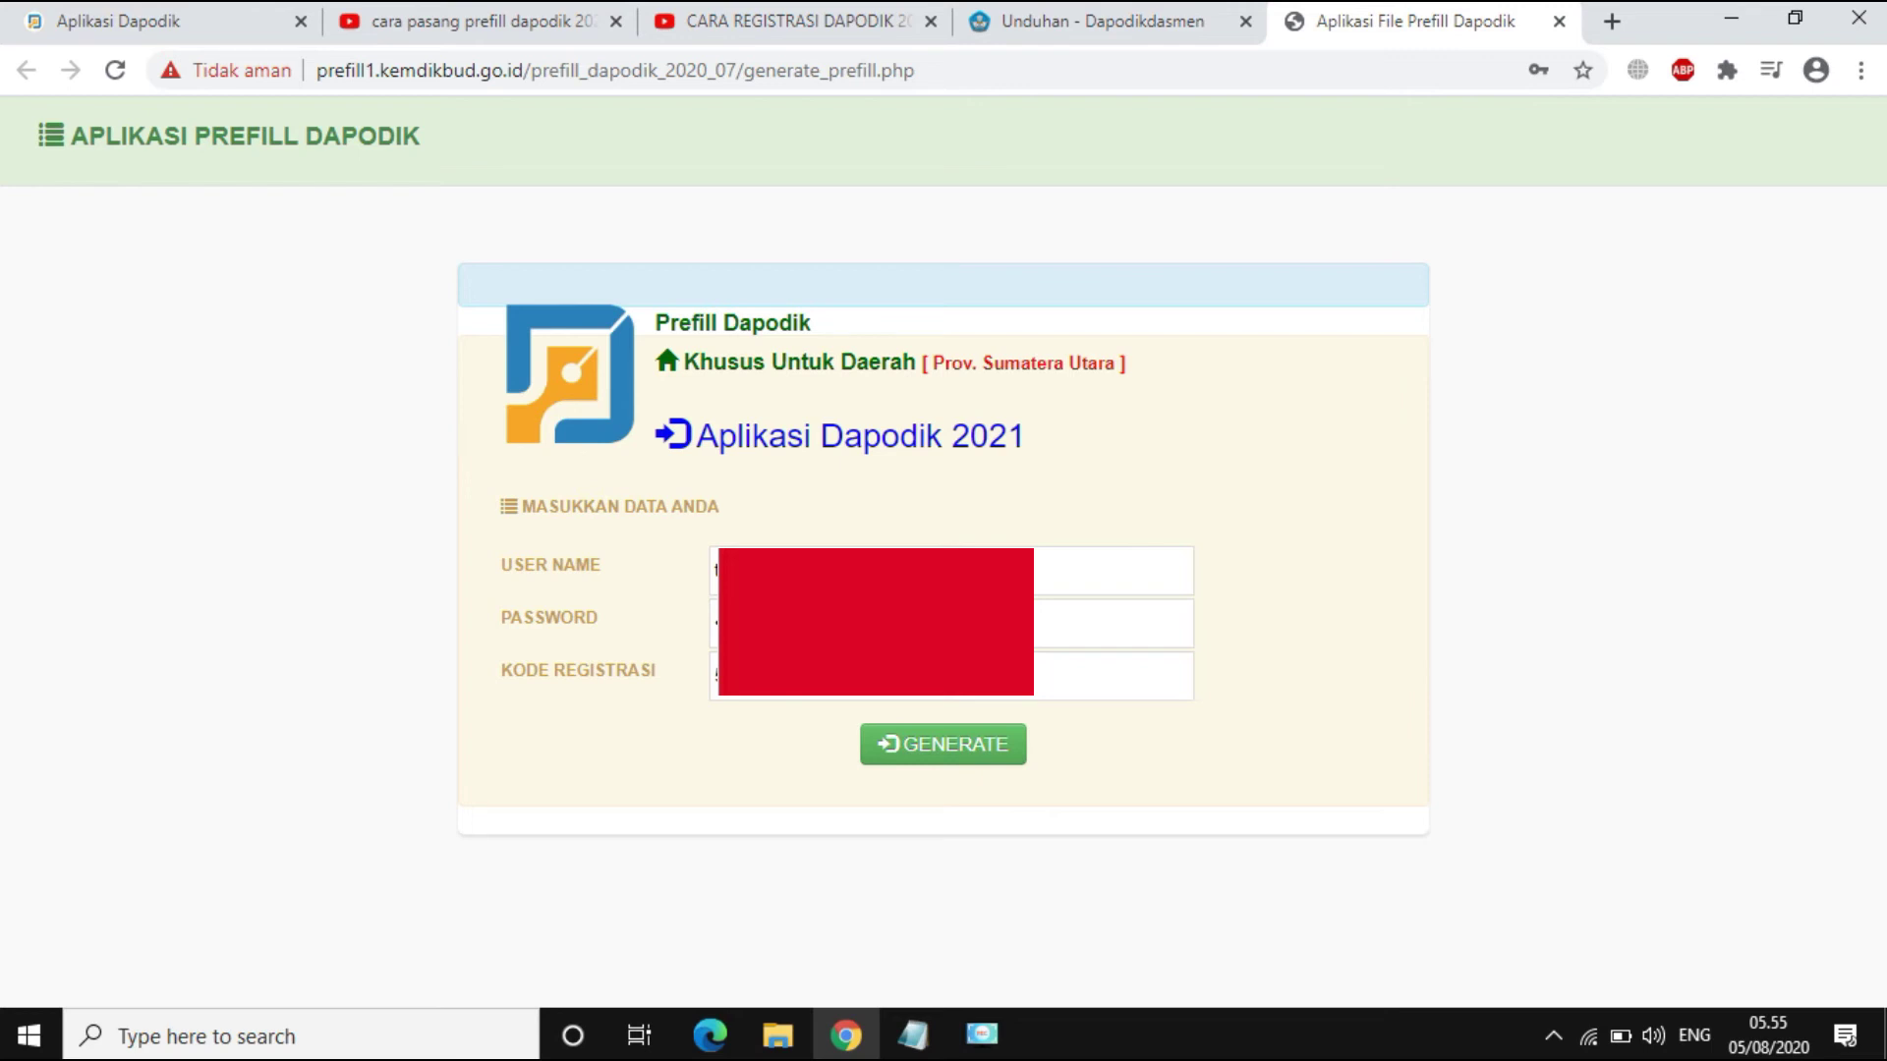
Step: Run GENERATE on the filled Sumatera Utara prefill form to produce the school's data summary
left_click(963, 756)
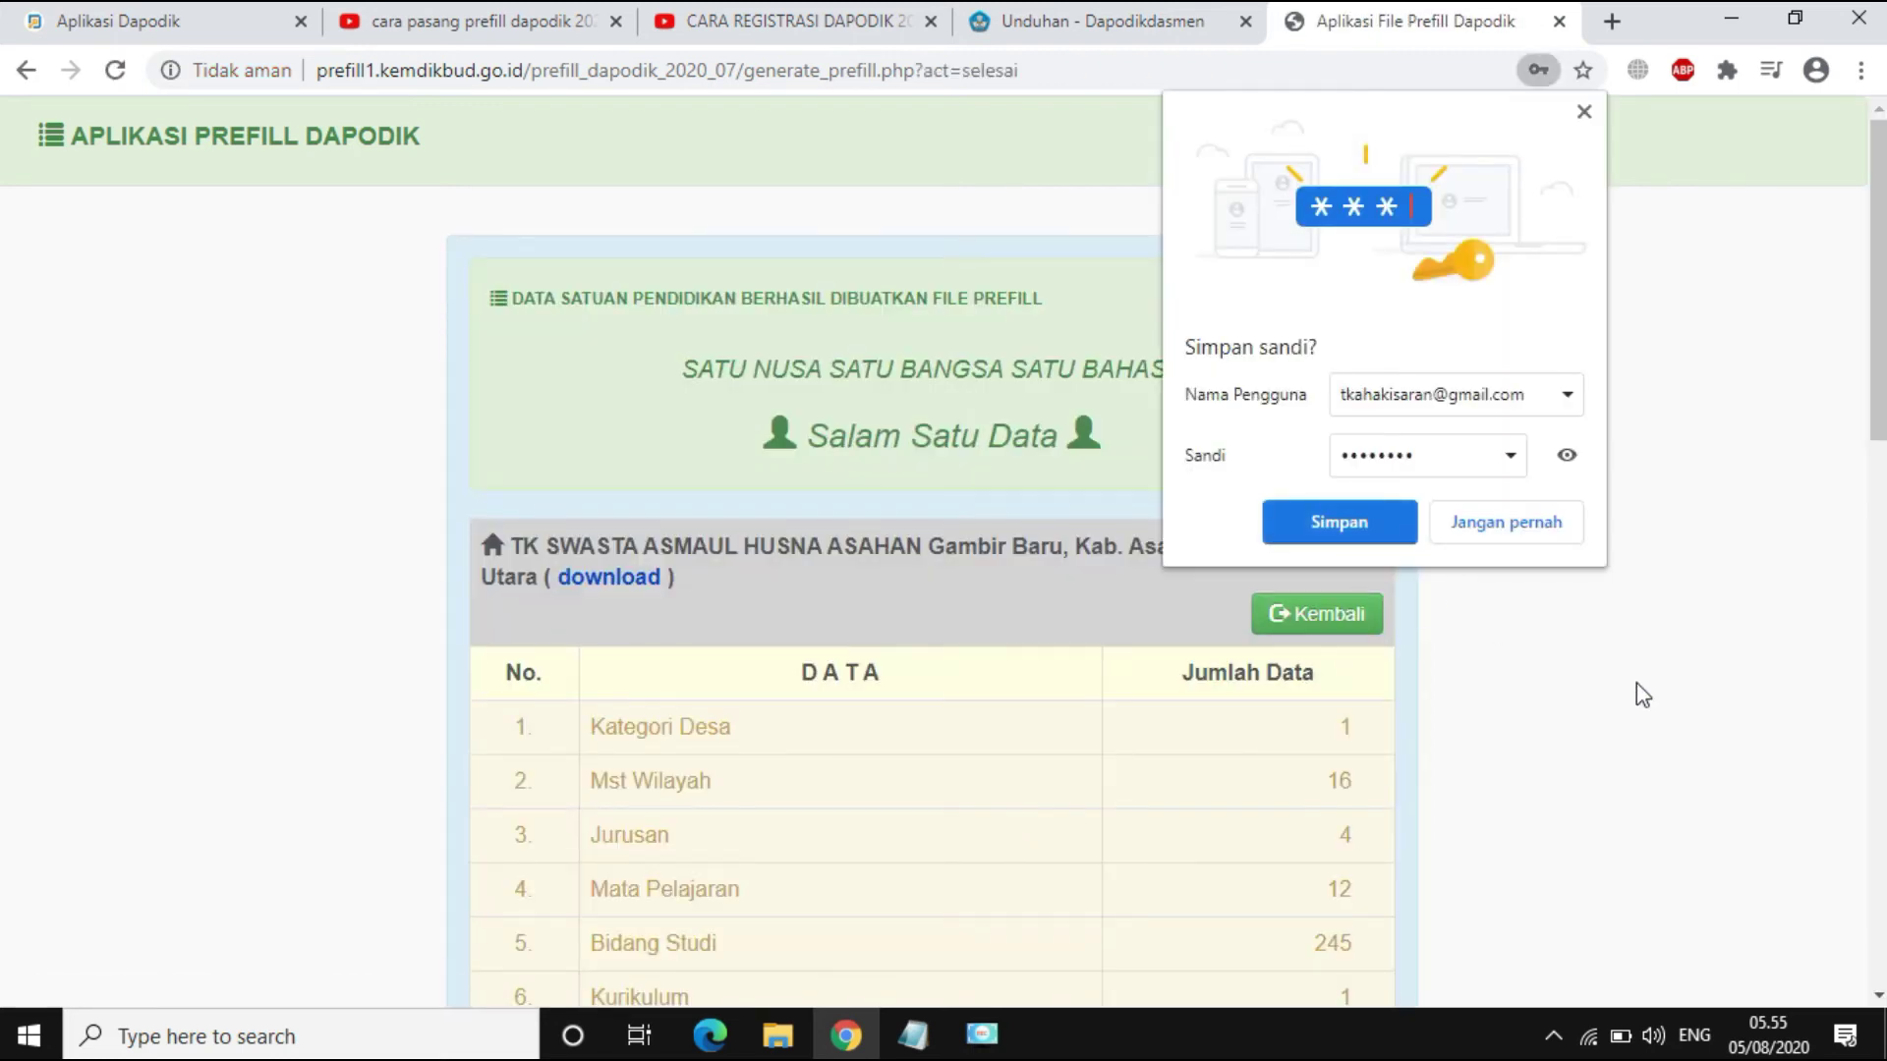
Step: Dismiss the save-password prompt, download the .prf file via Tetap Download, and show it in its folder
left_click_drag(1879, 339, 1882, 405)
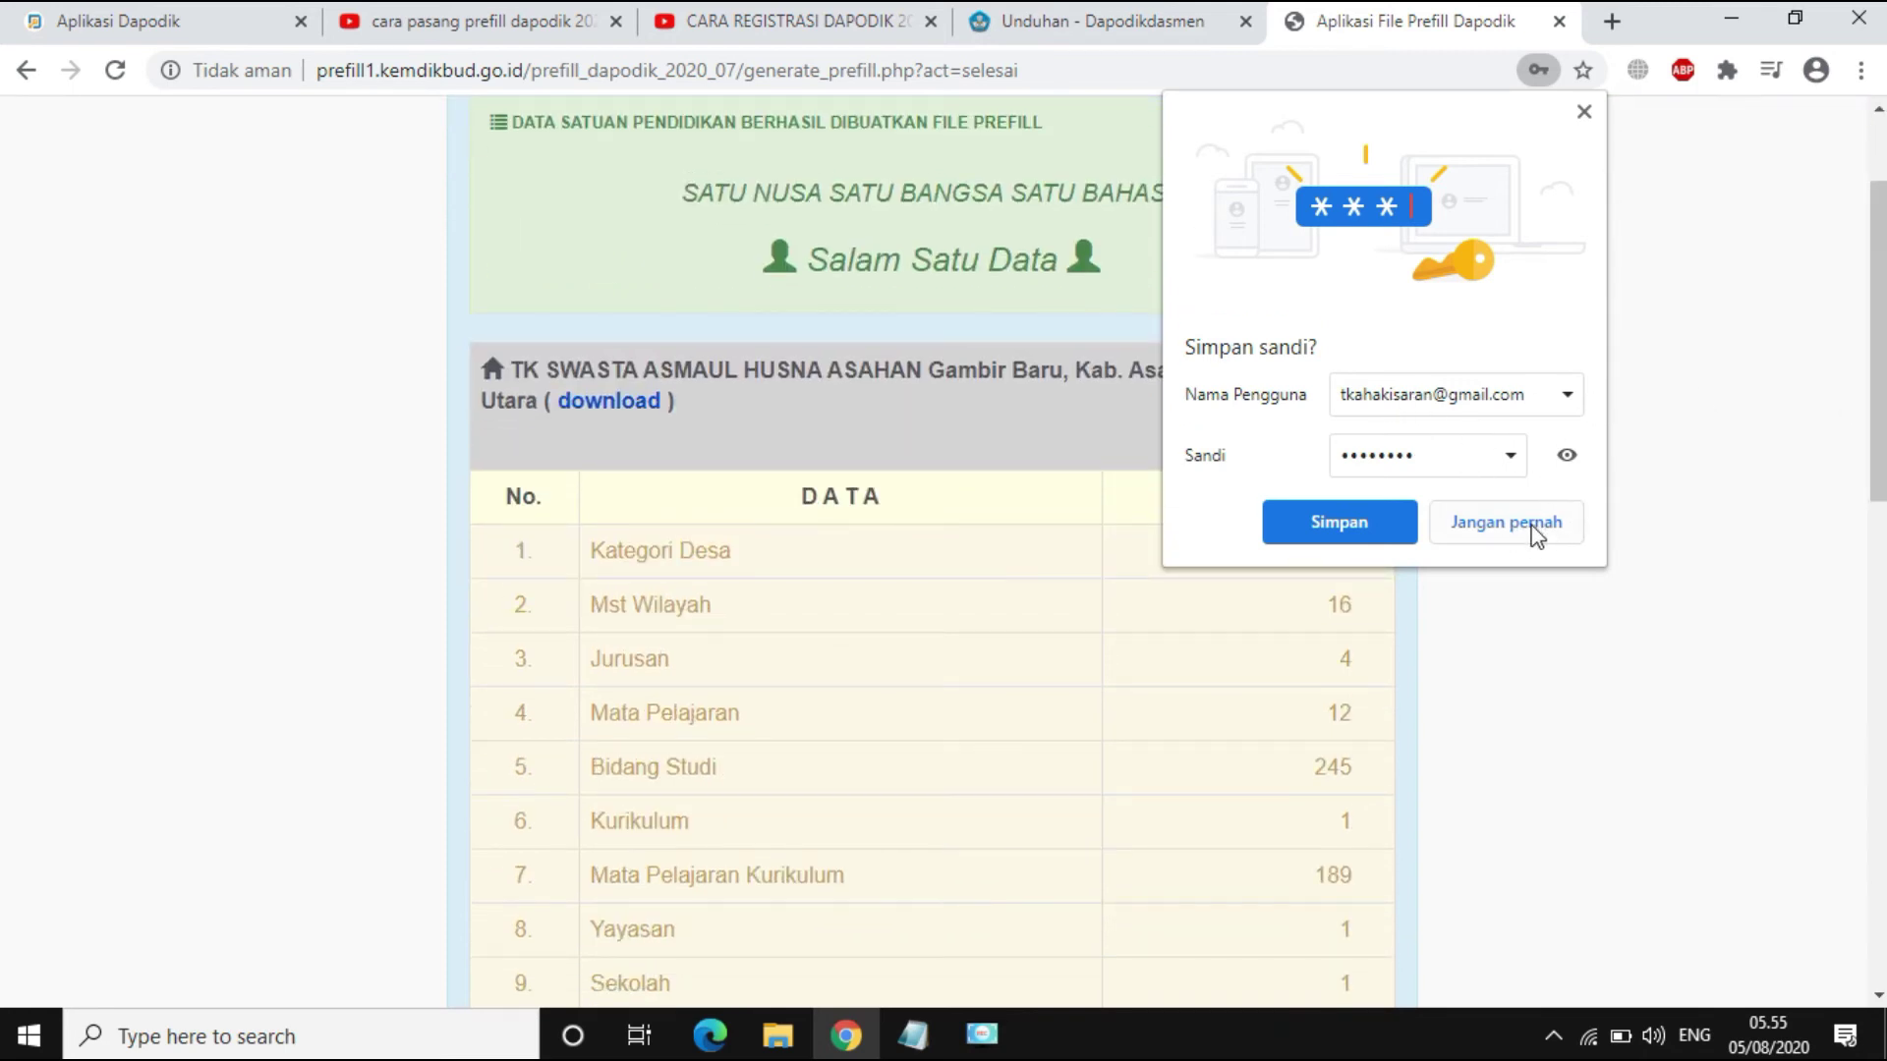
left_click(1373, 535)
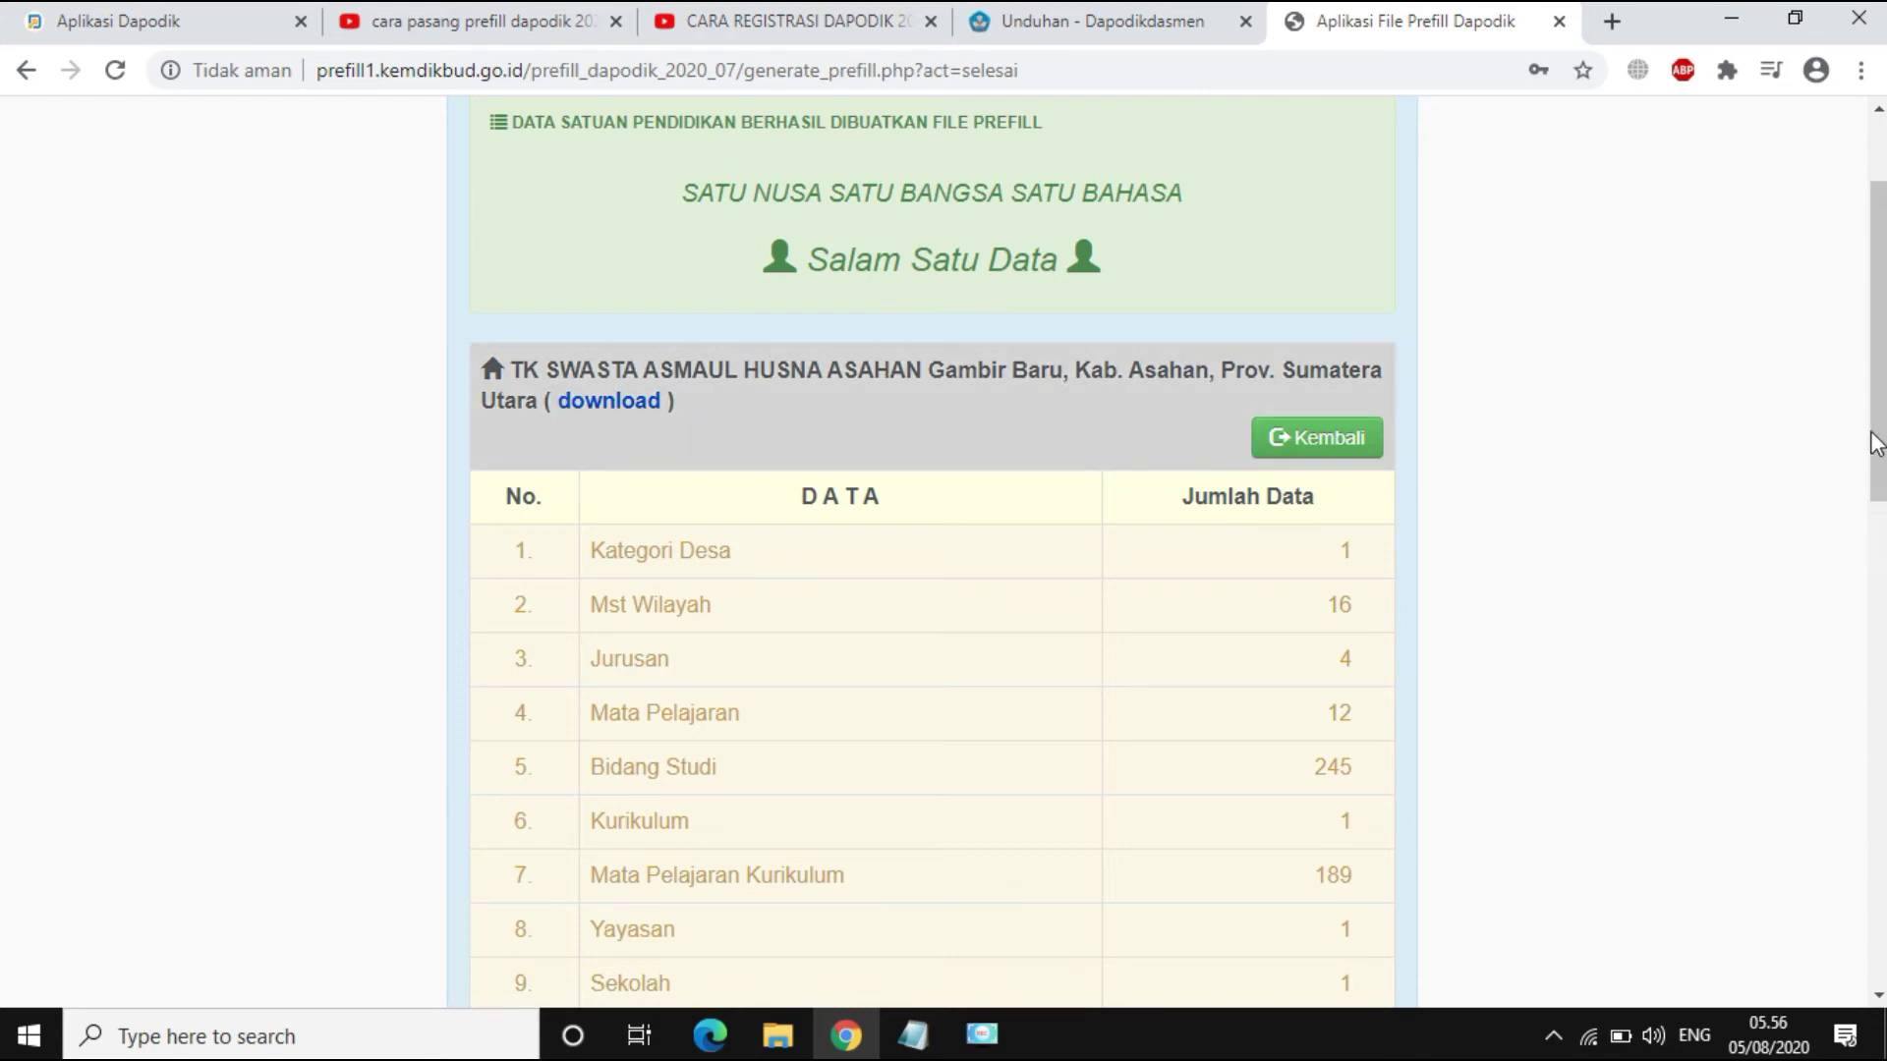
left_click_drag(1877, 441, 1882, 529)
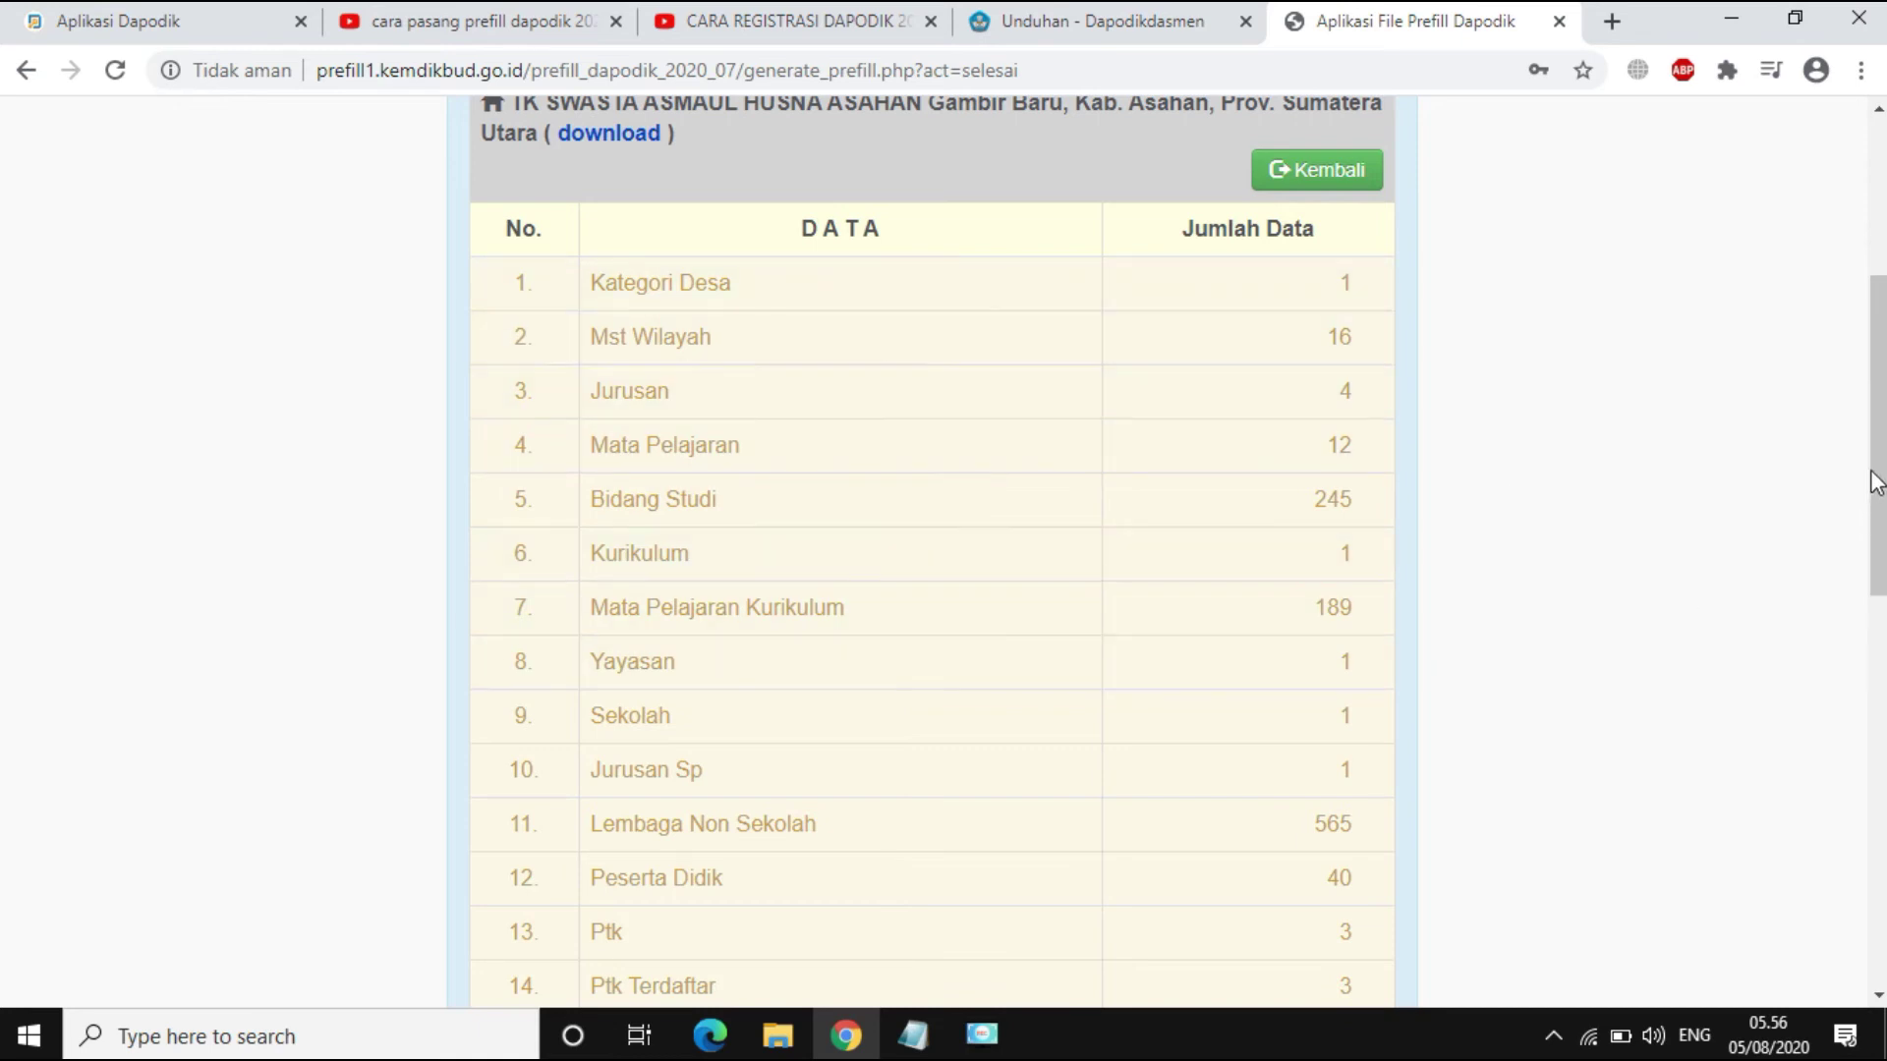
left_click_drag(1879, 481, 1879, 370)
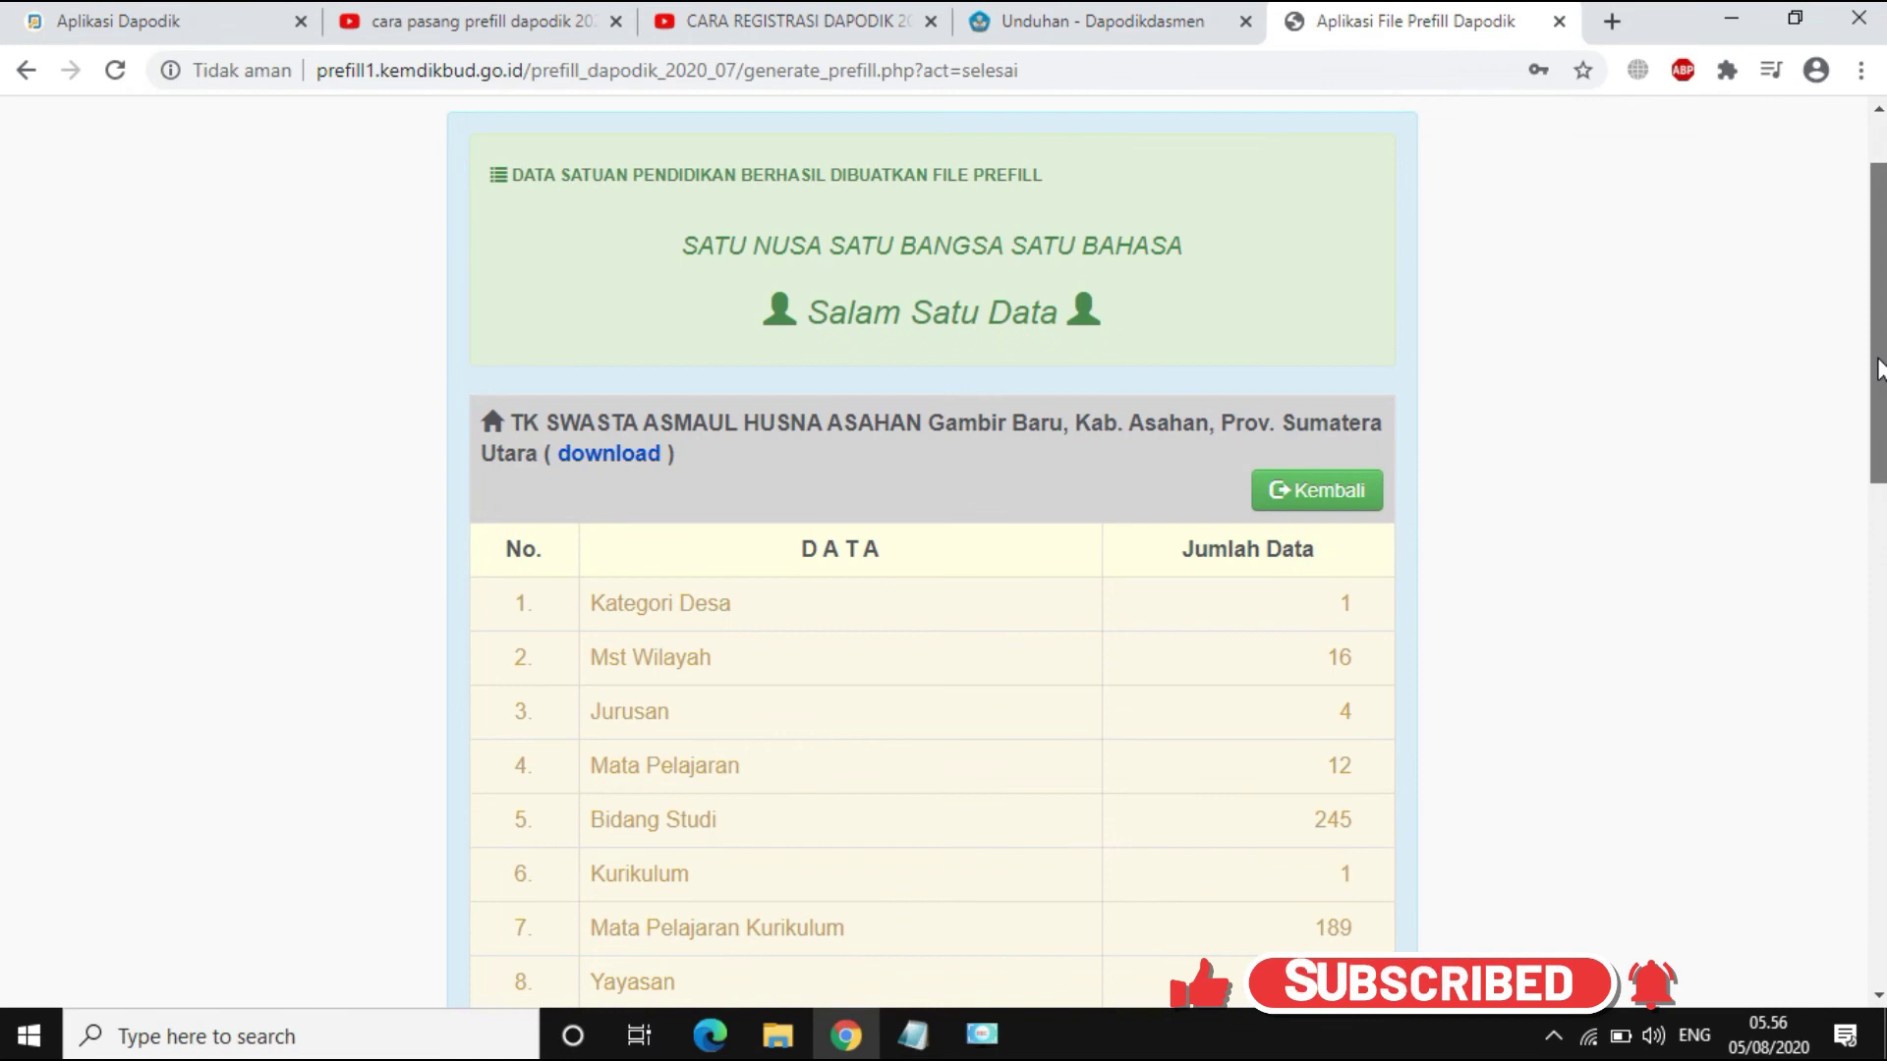
left_click(625, 461)
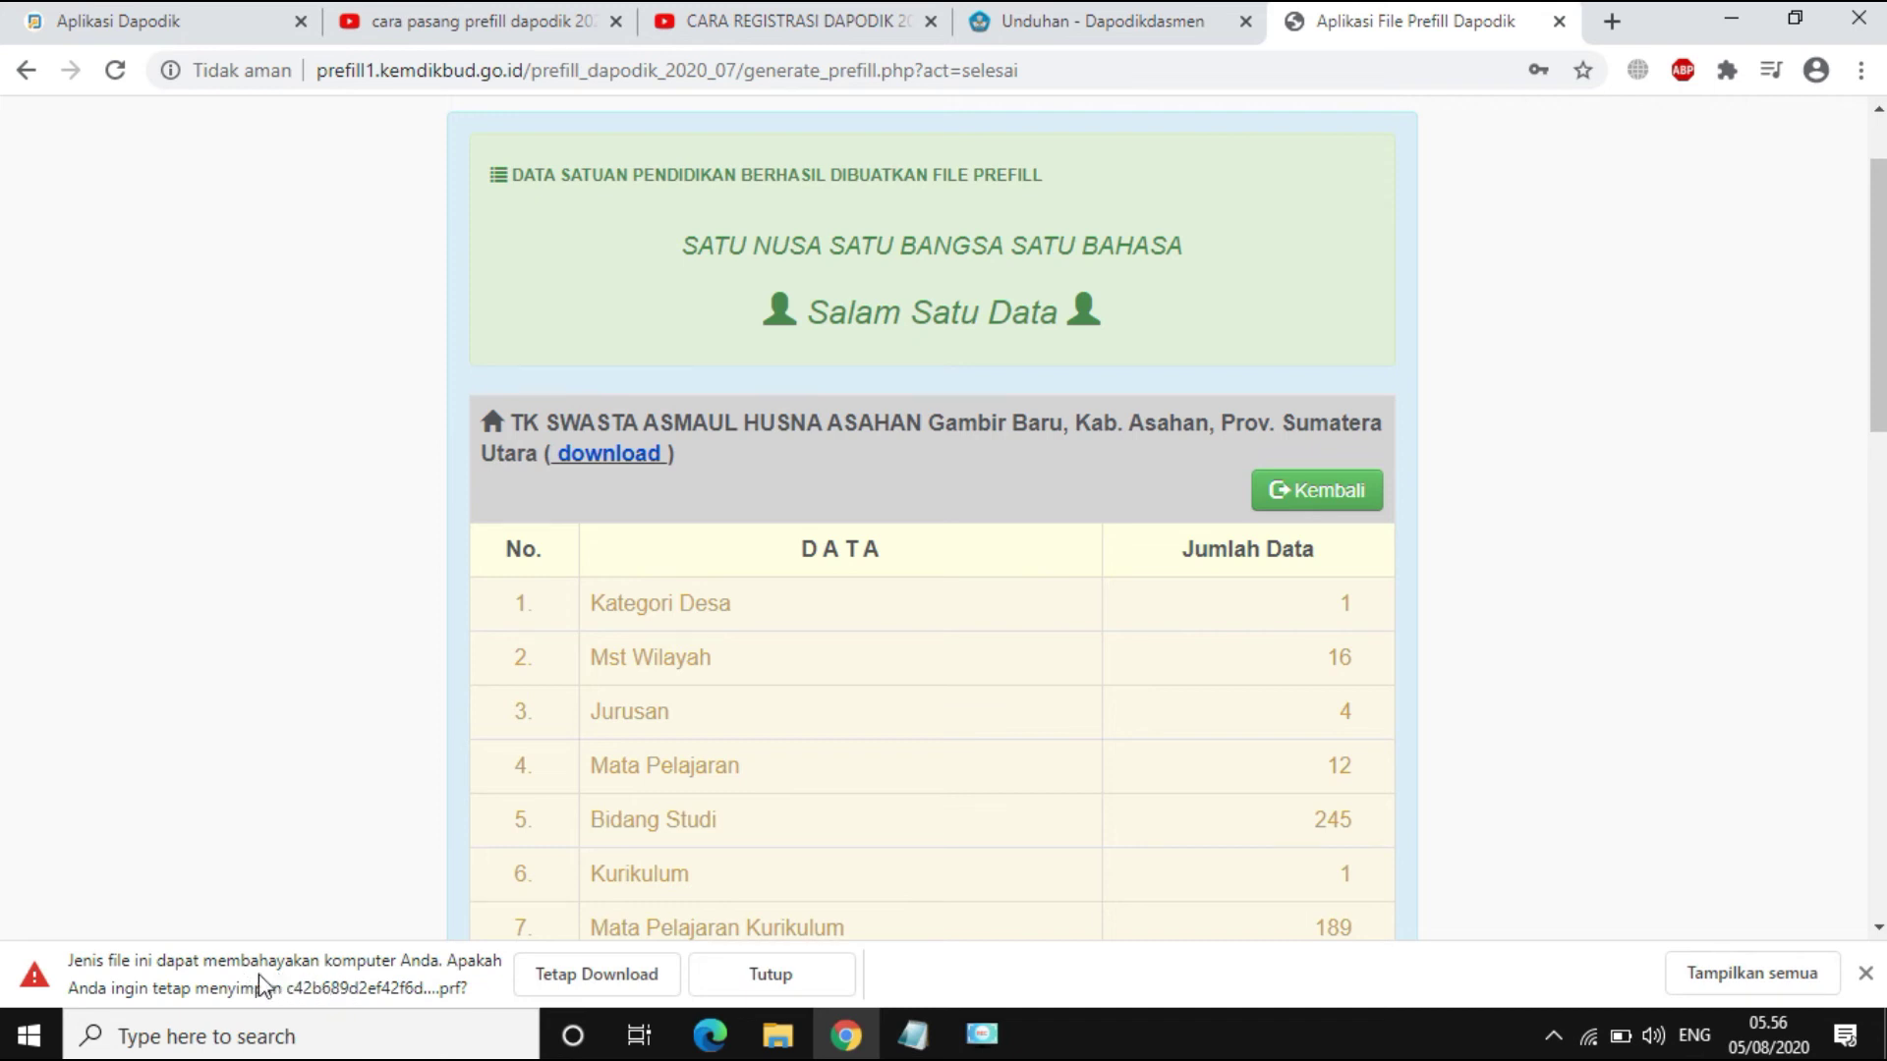
left_click(598, 983)
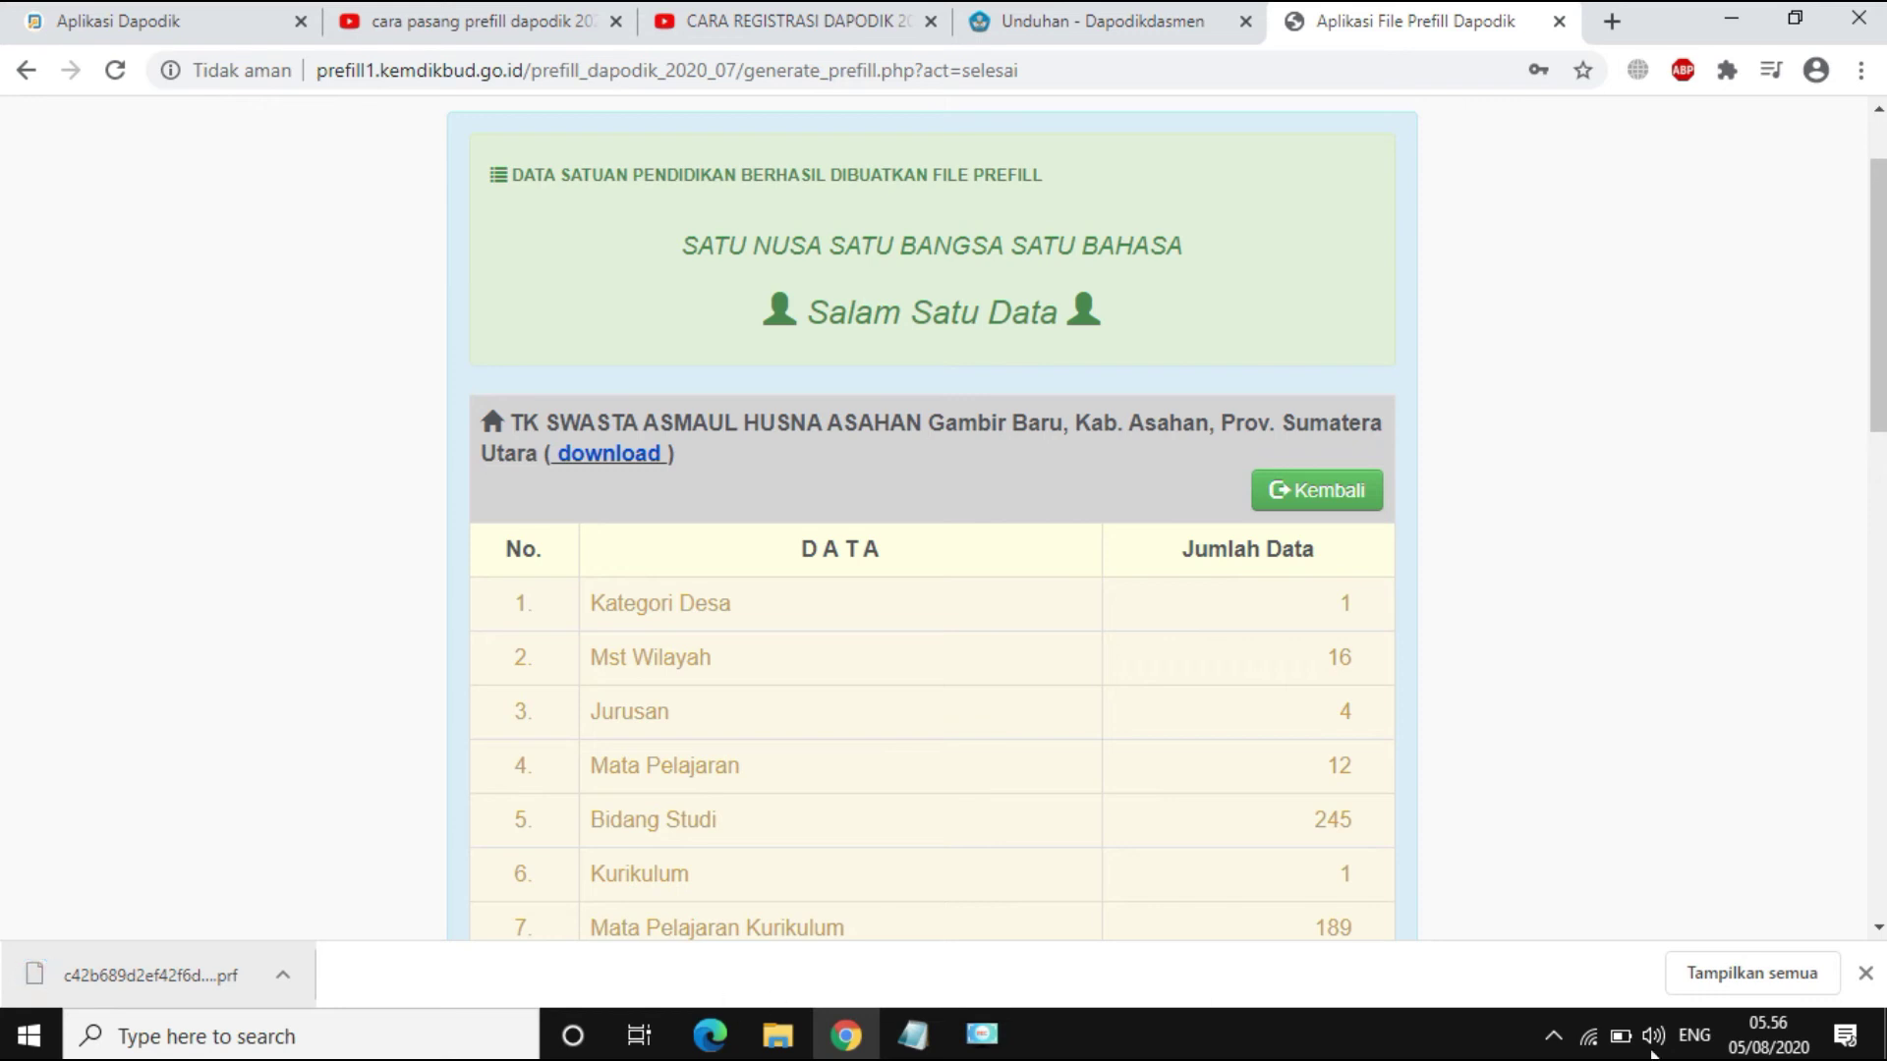
left_click(1767, 975)
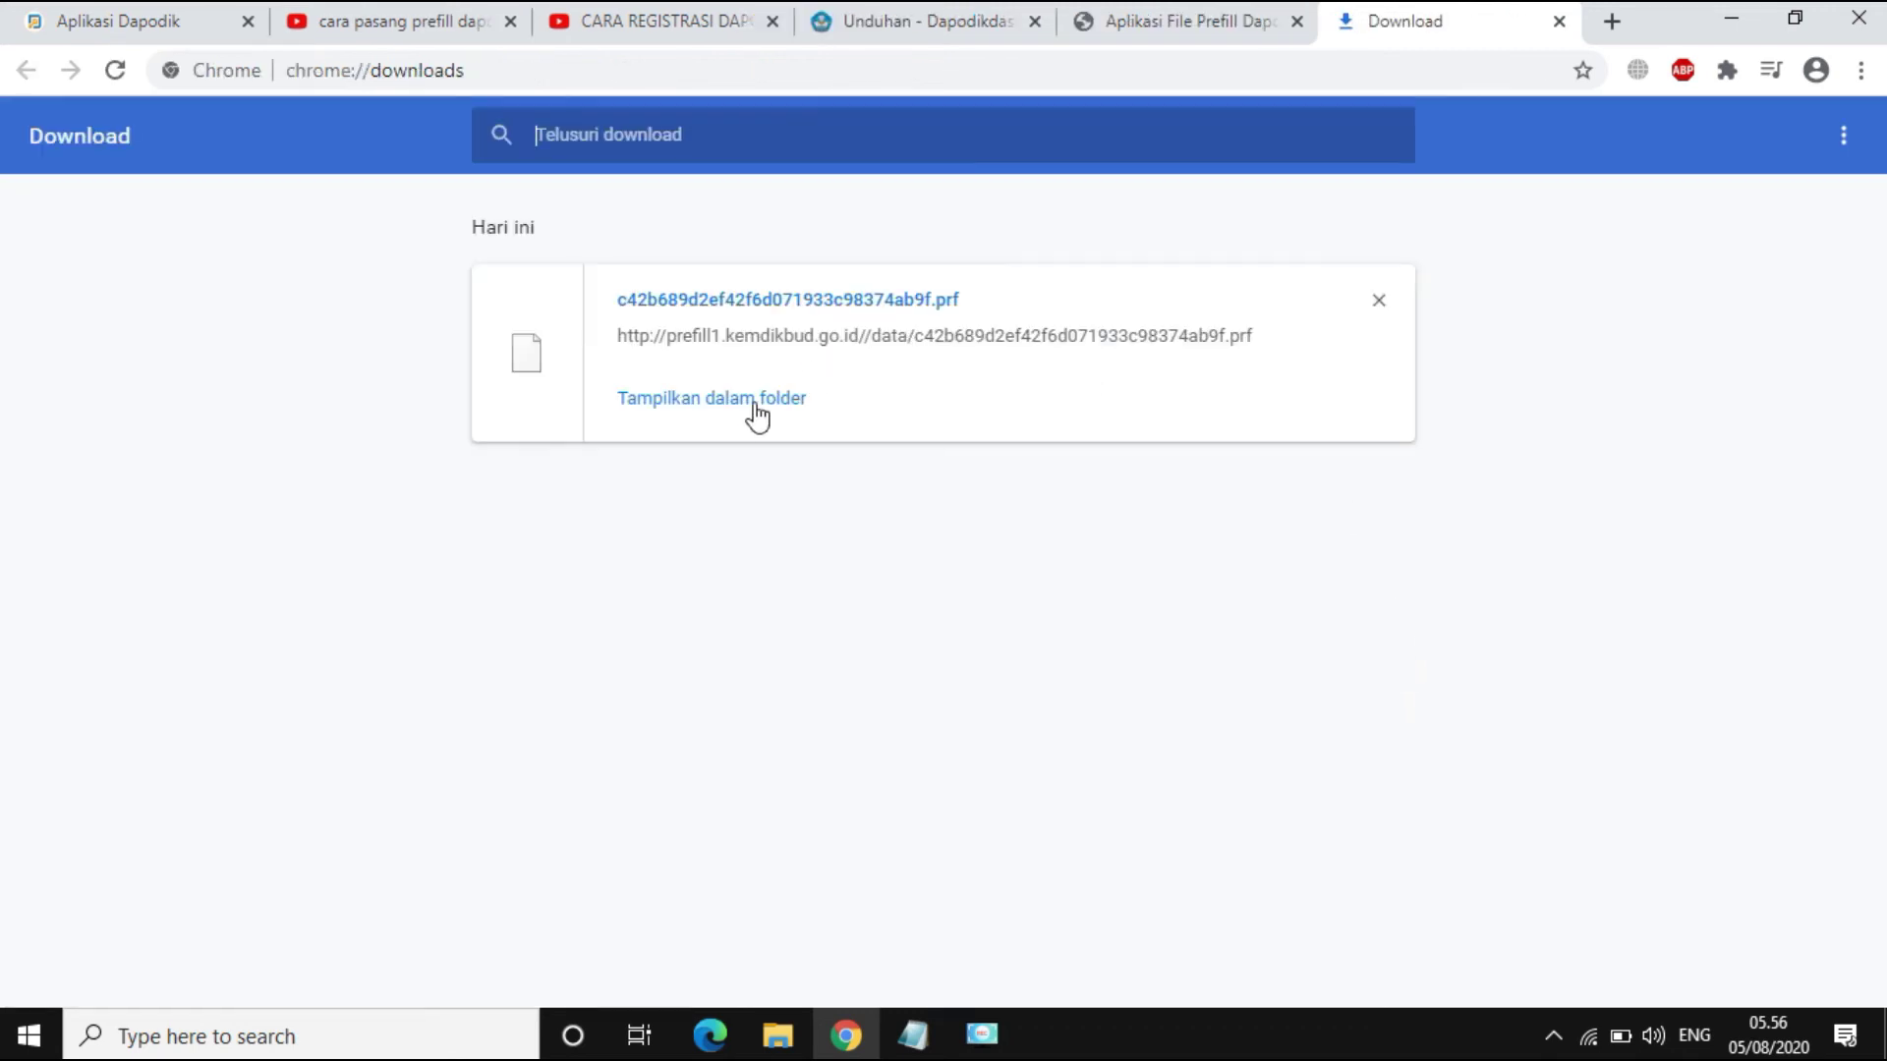
left_click(745, 410)
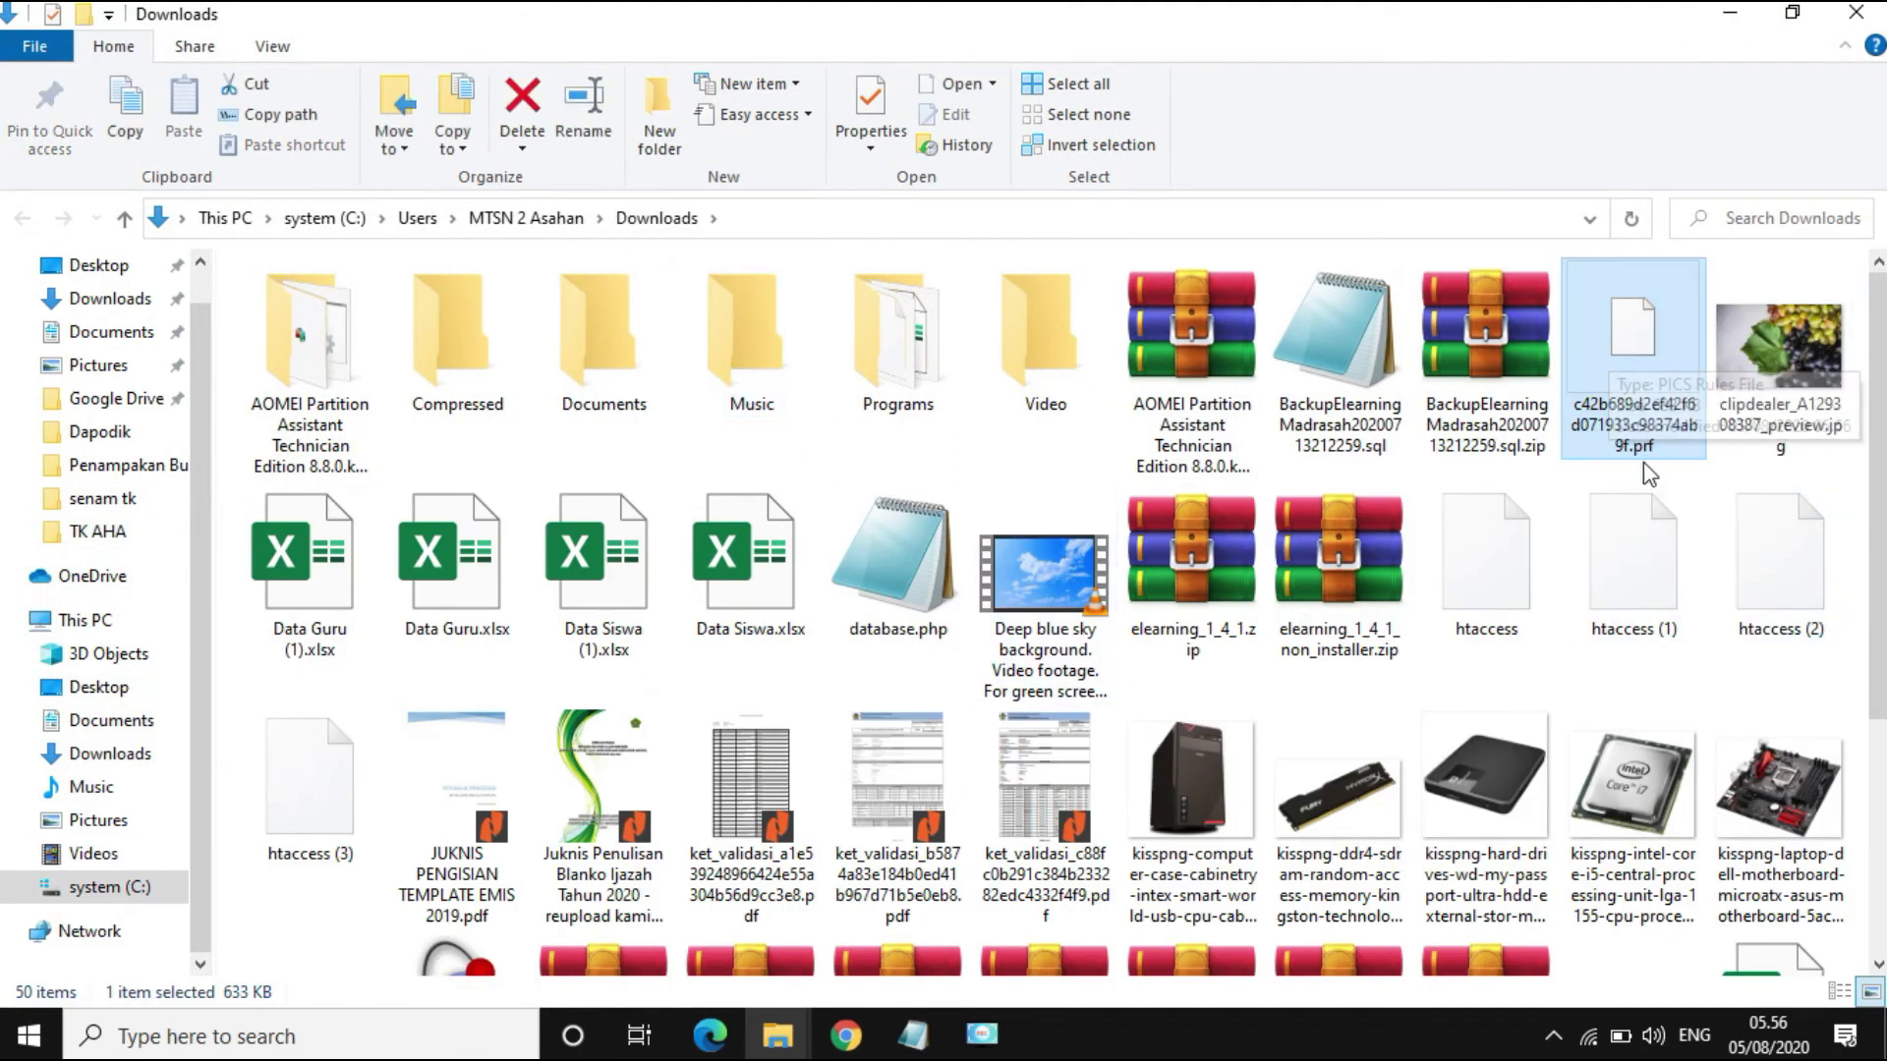
Step: Cut the .prf prefill file from Downloads and paste it into Documents\2021
right_click(1623, 337)
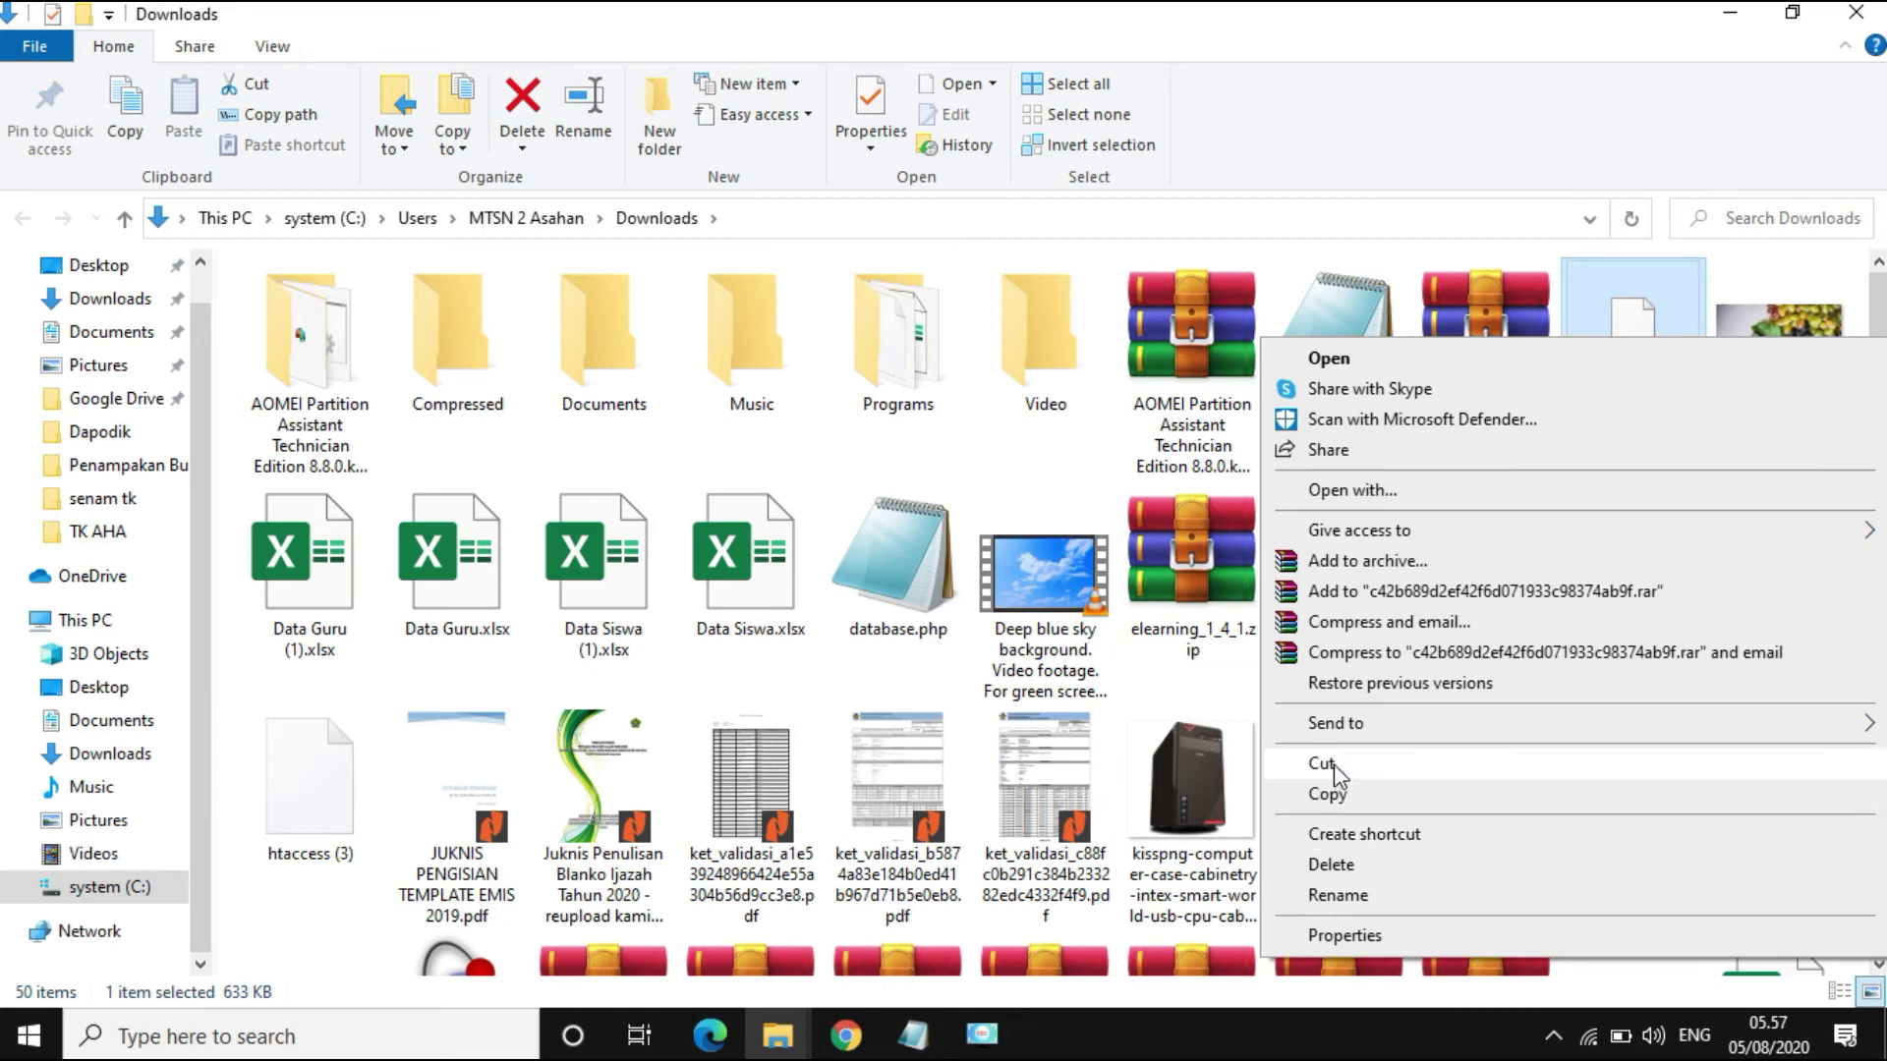
left_click(1336, 763)
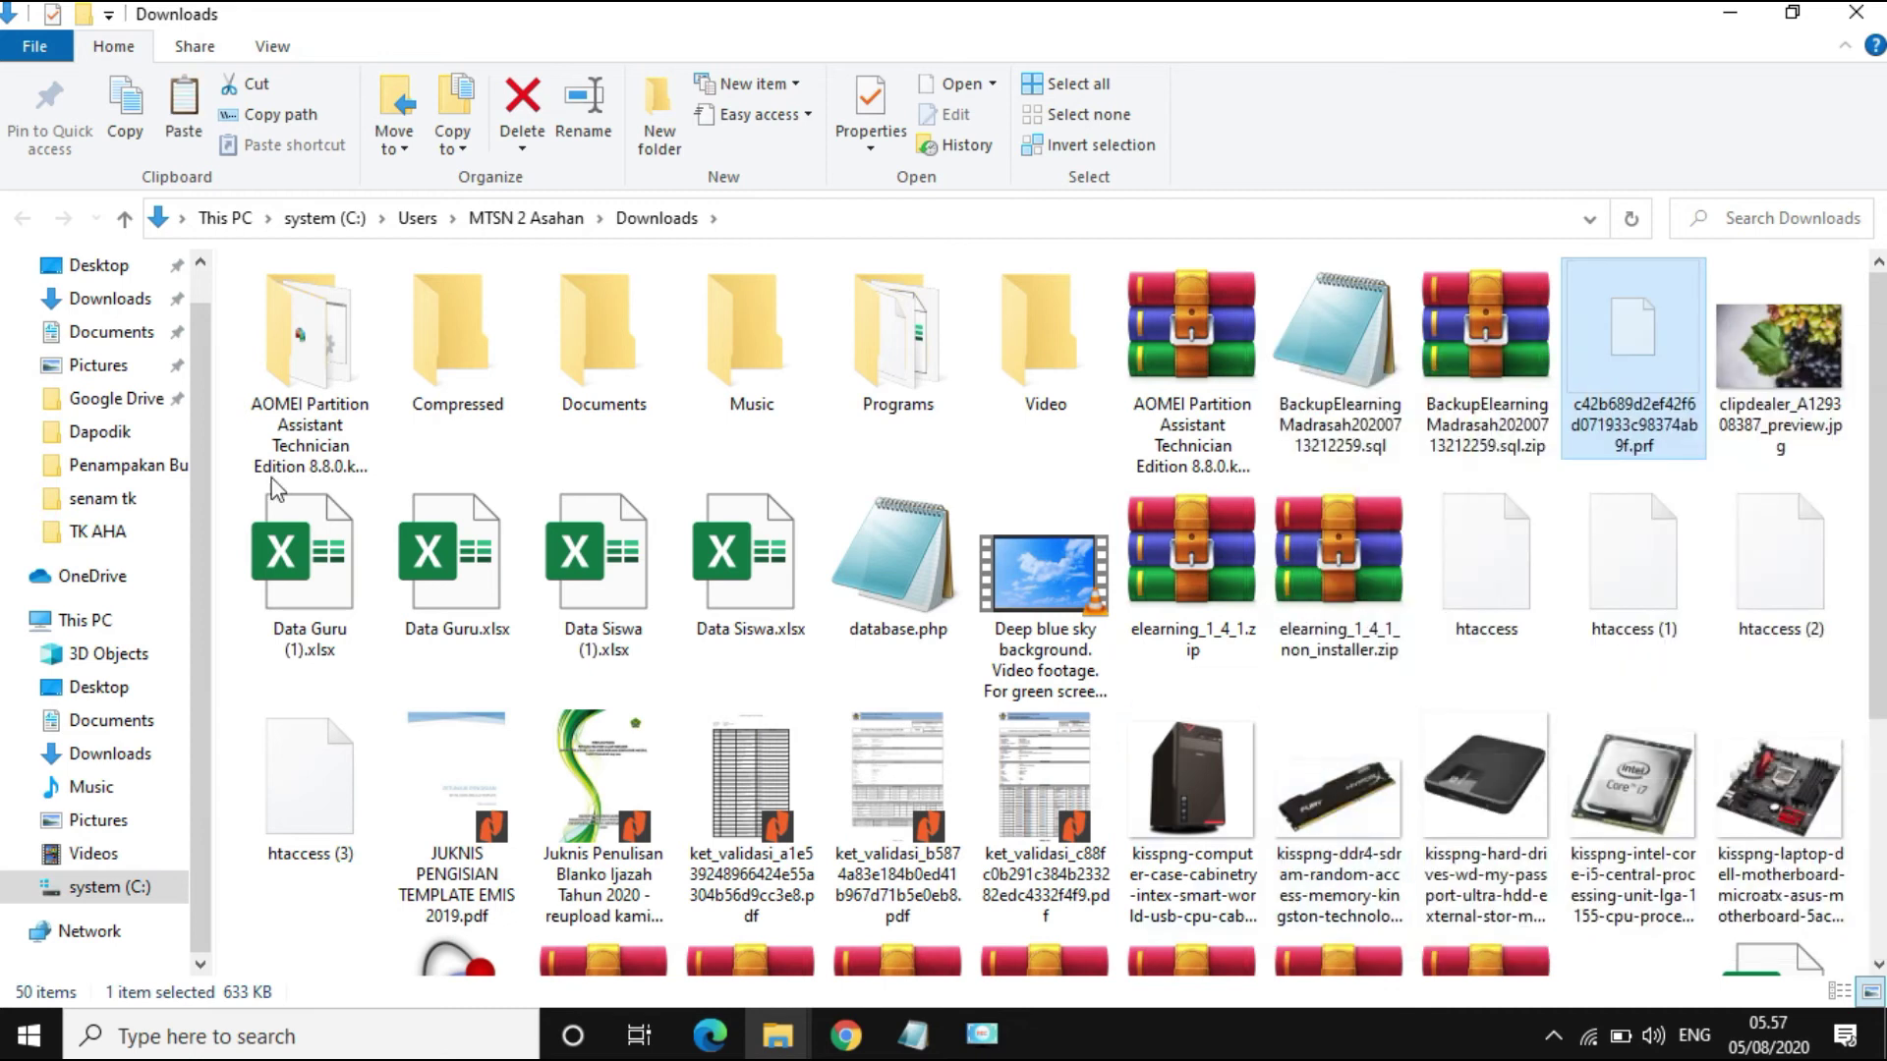
left_click(113, 334)
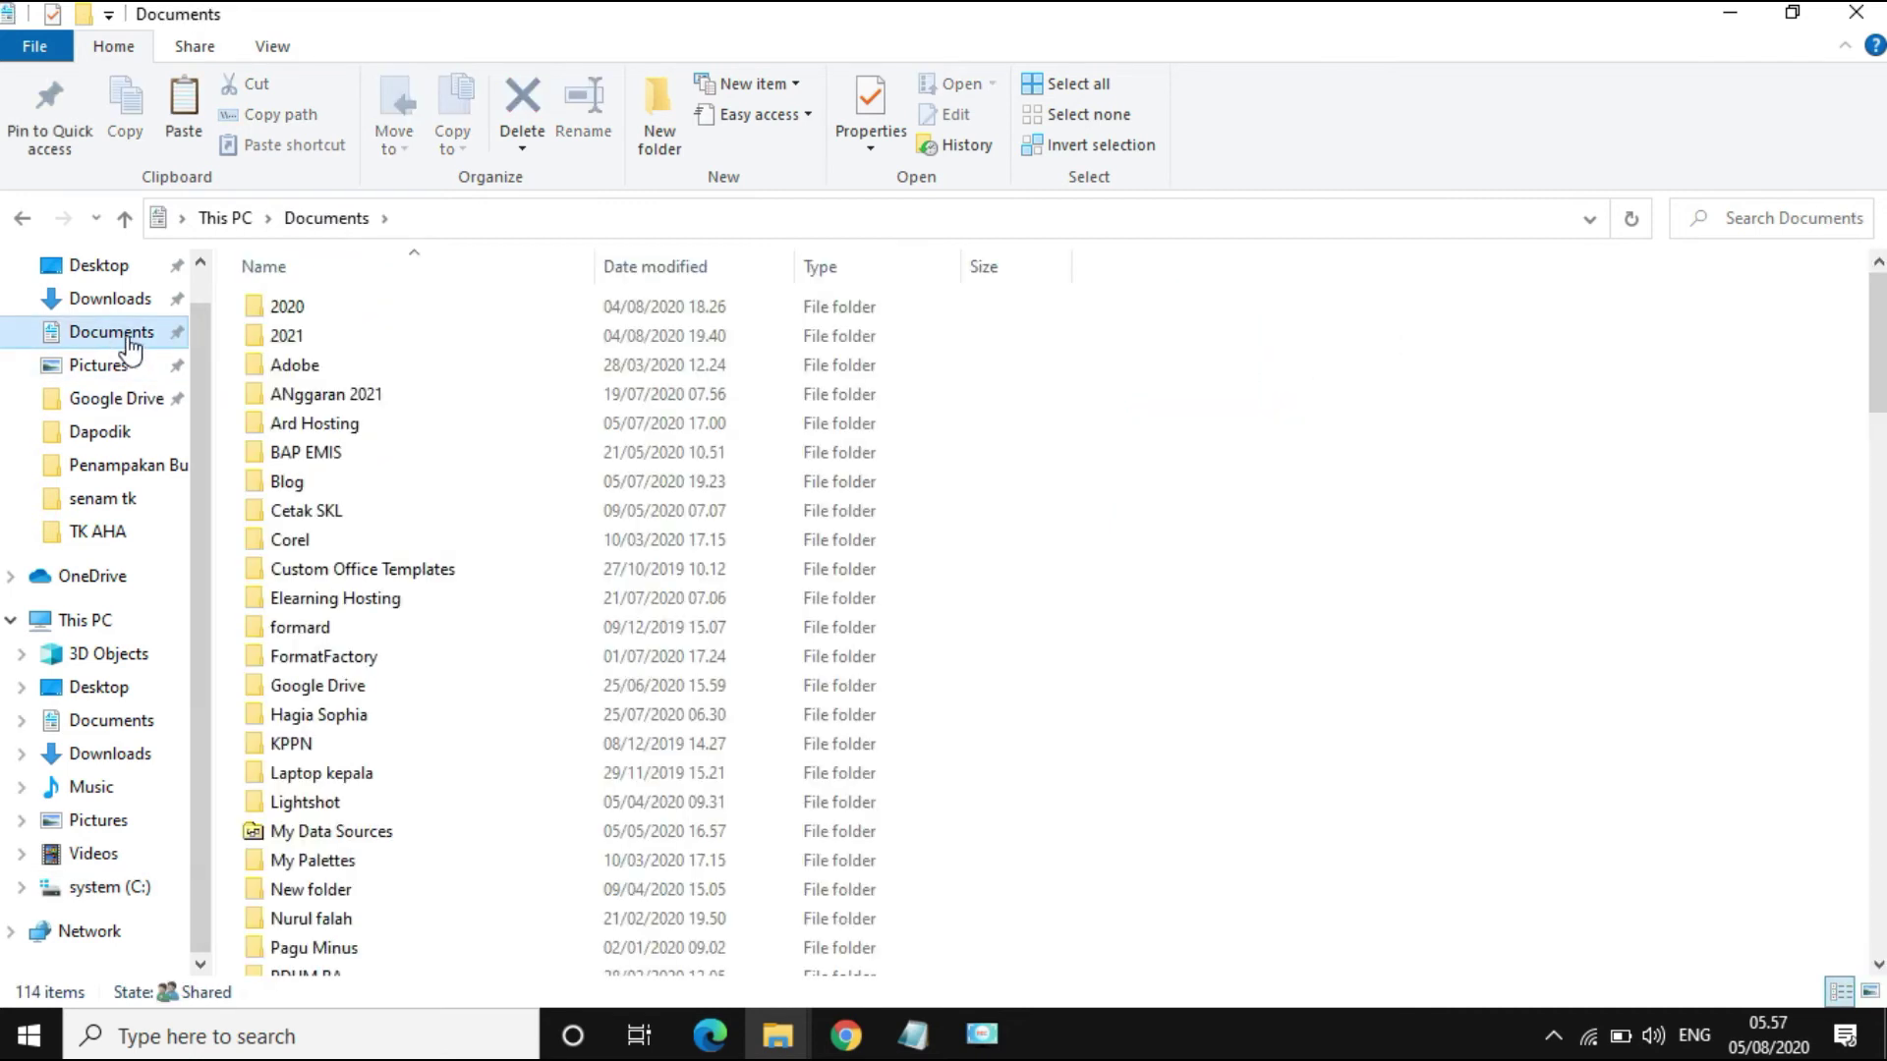
left_click(257, 342)
double_click(257, 342)
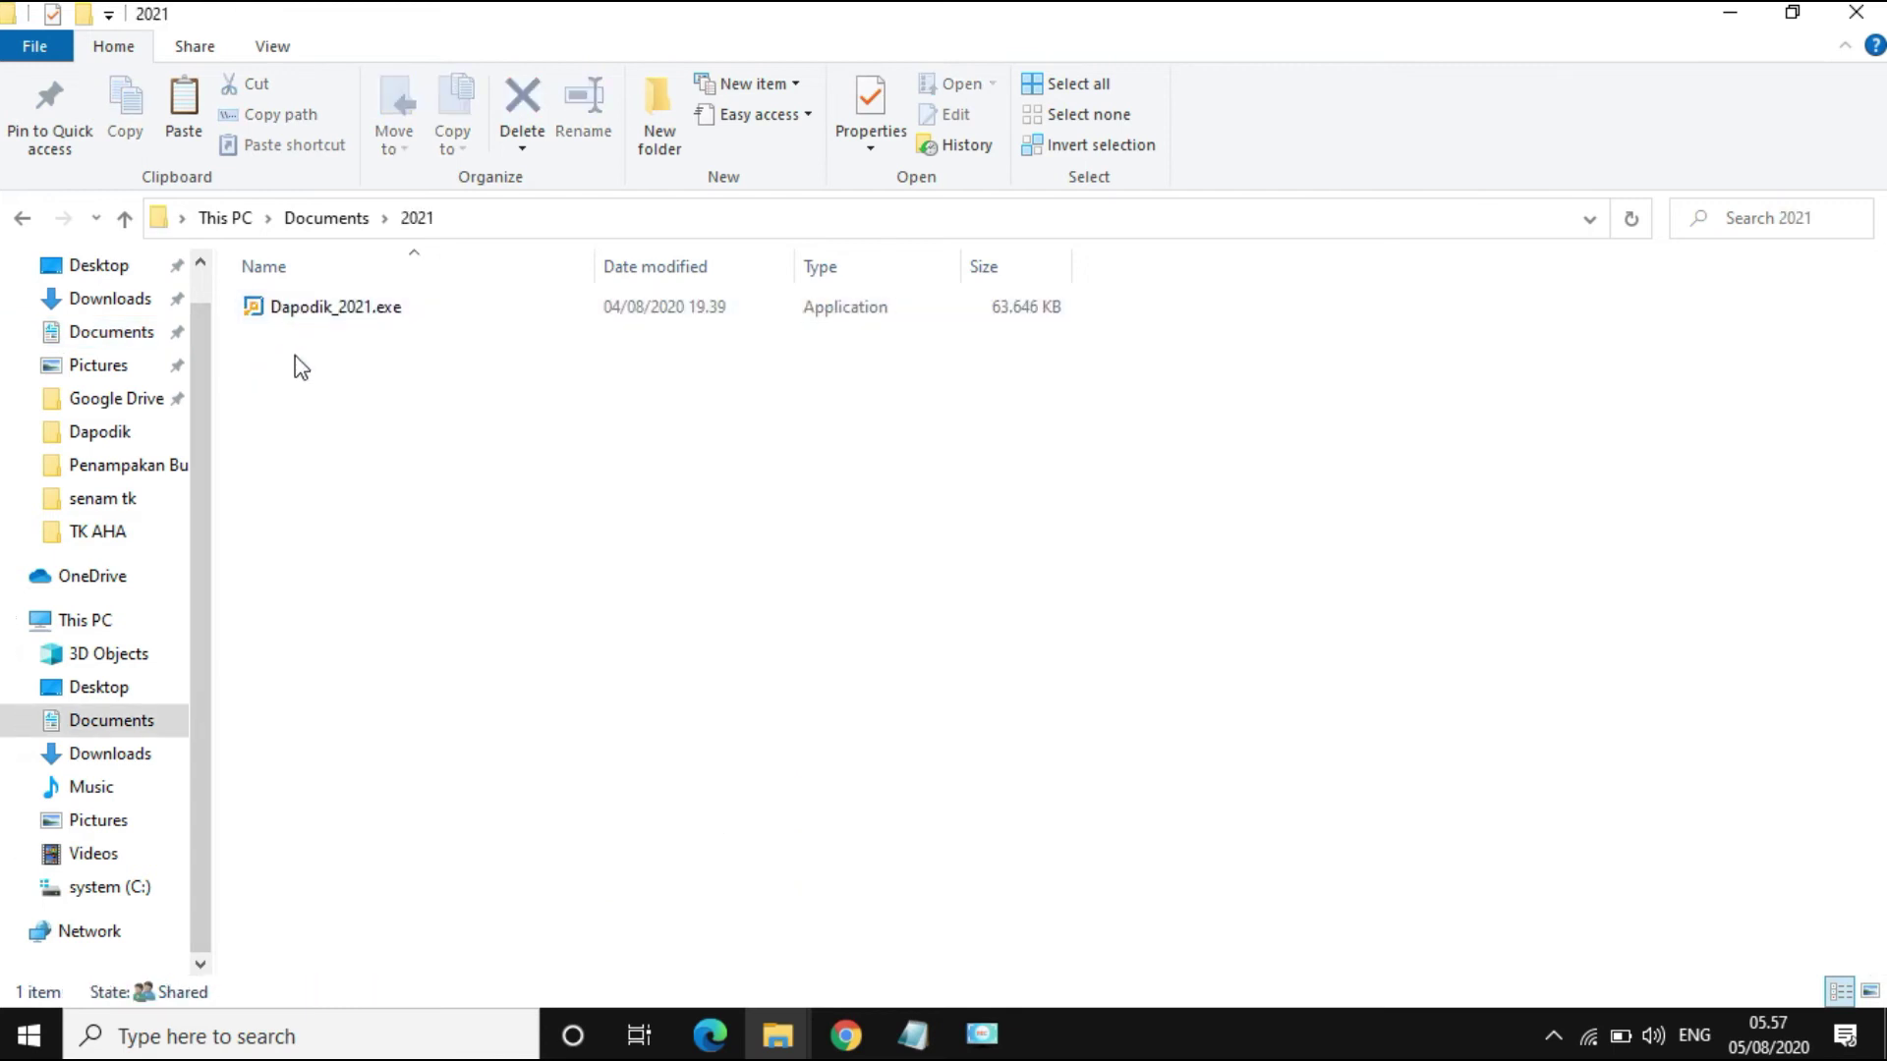
right_click(300, 367)
left_click(426, 542)
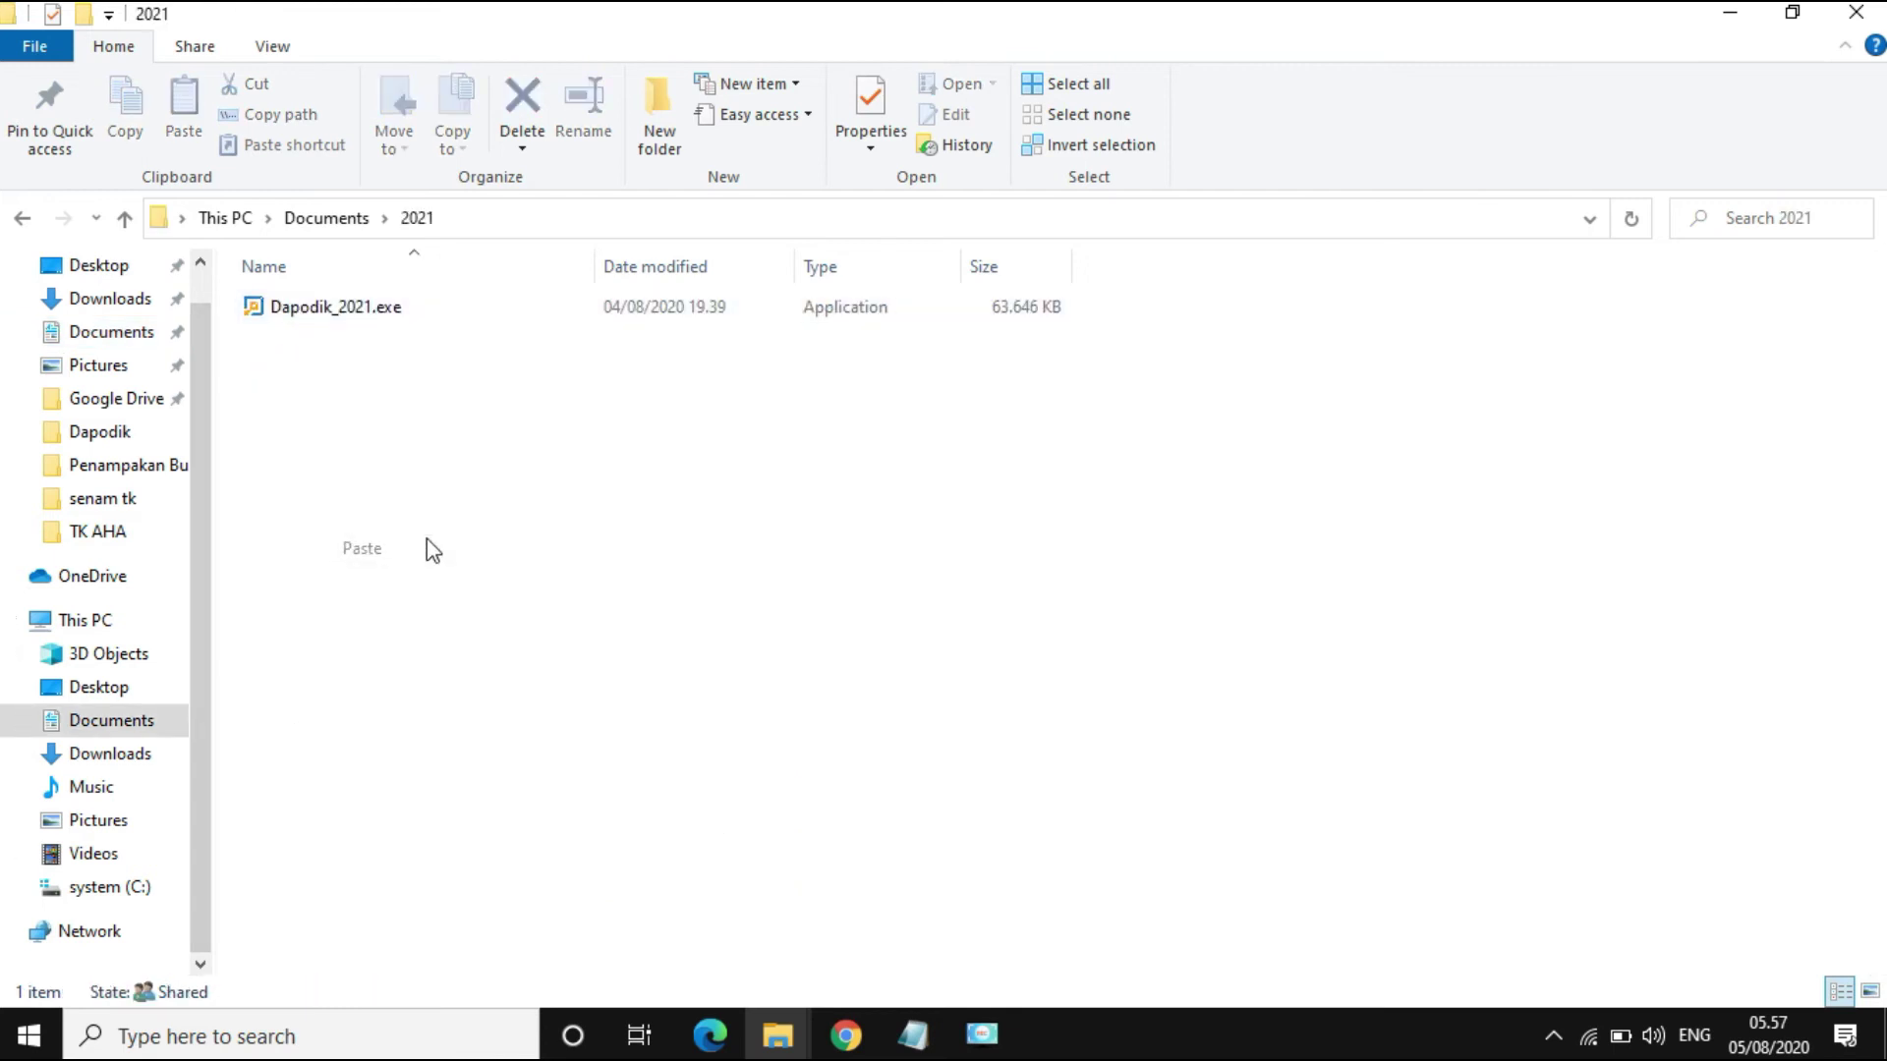
Step: Copy the pasted .prf file in Documents\2021 to the clipboard
left_click(506, 626)
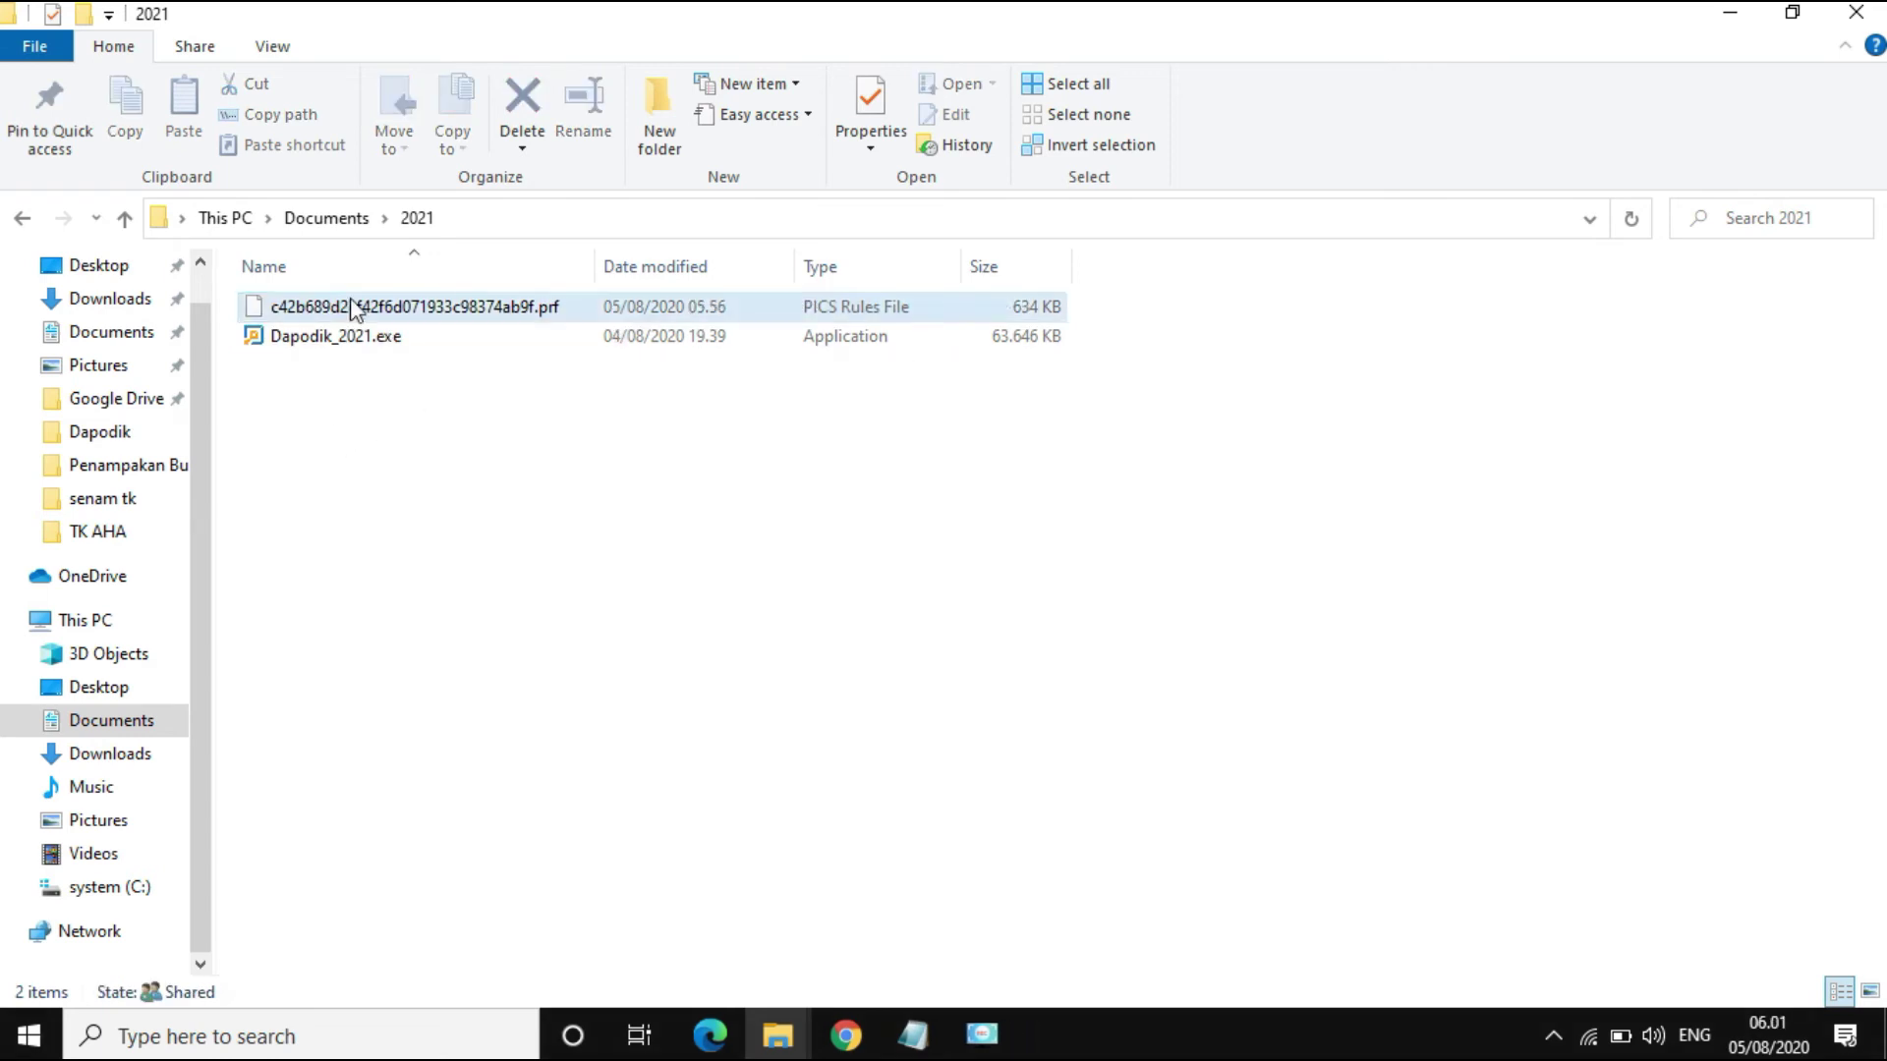
left_click(401, 312)
right_click(402, 314)
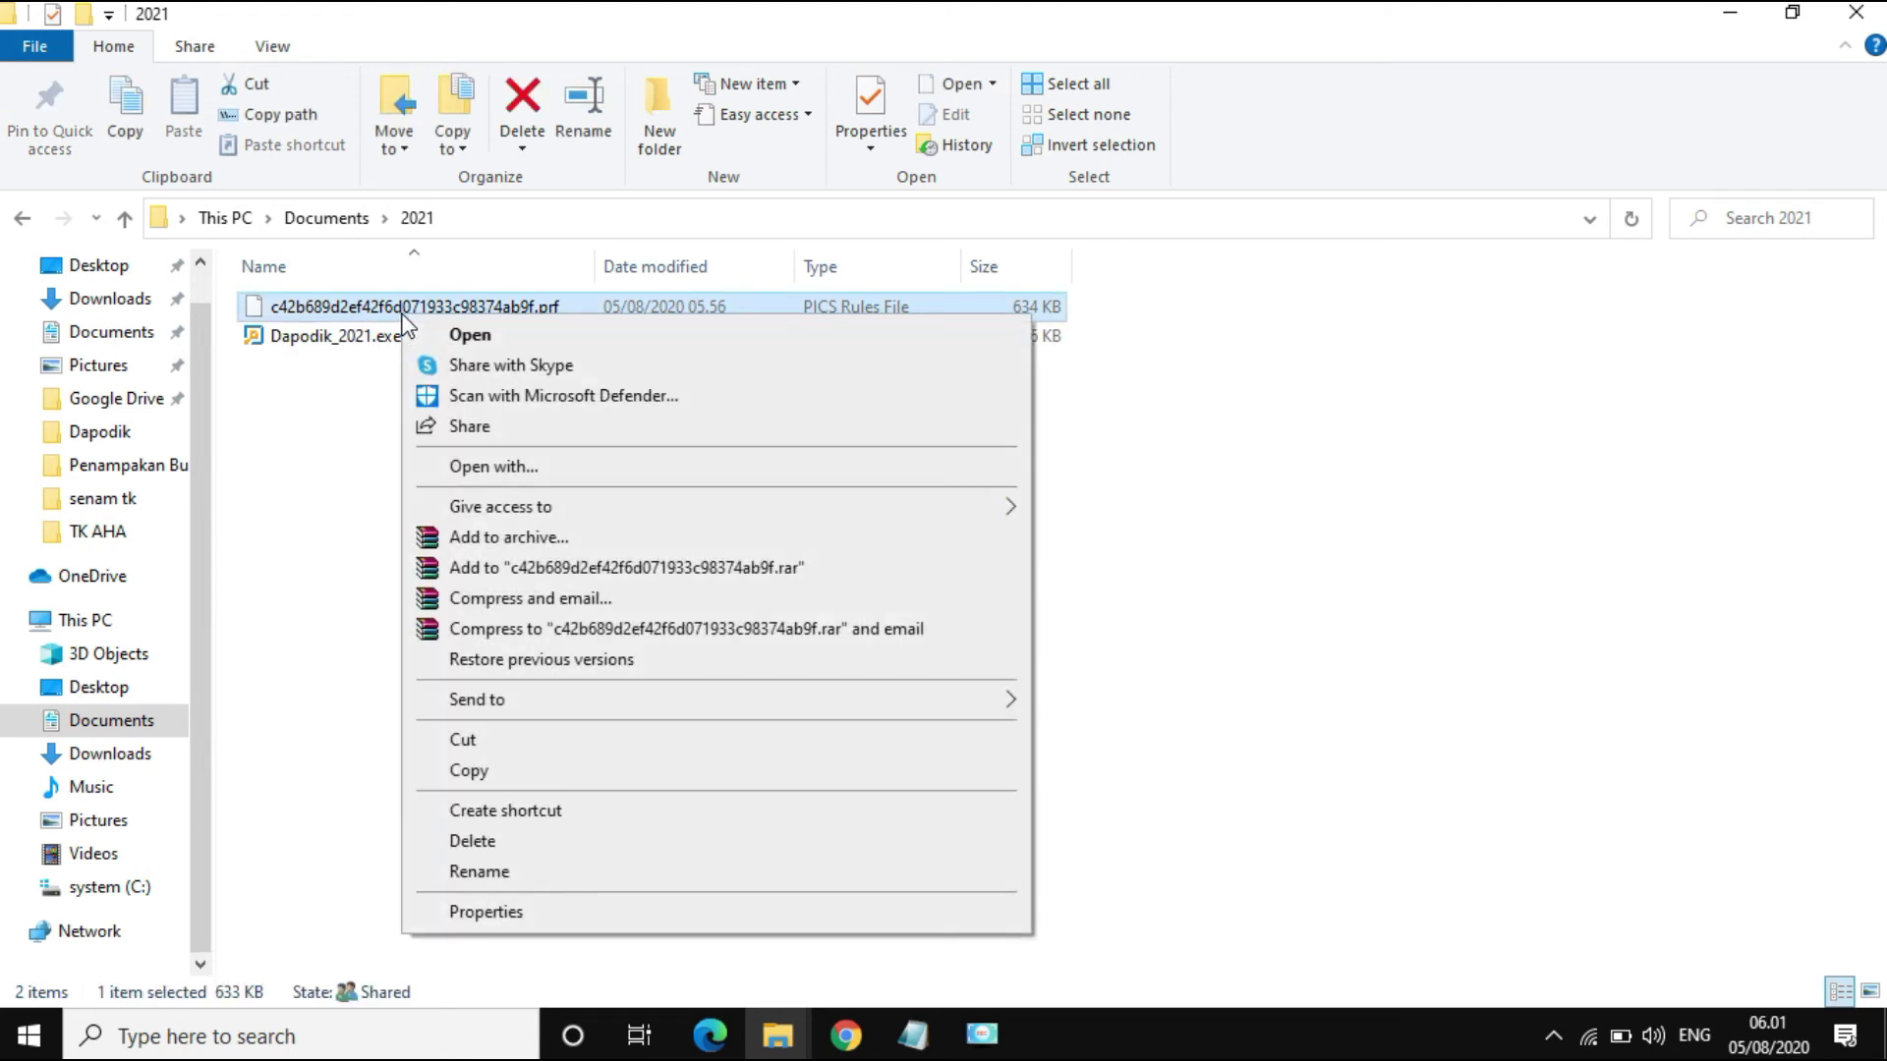
left_click(511, 777)
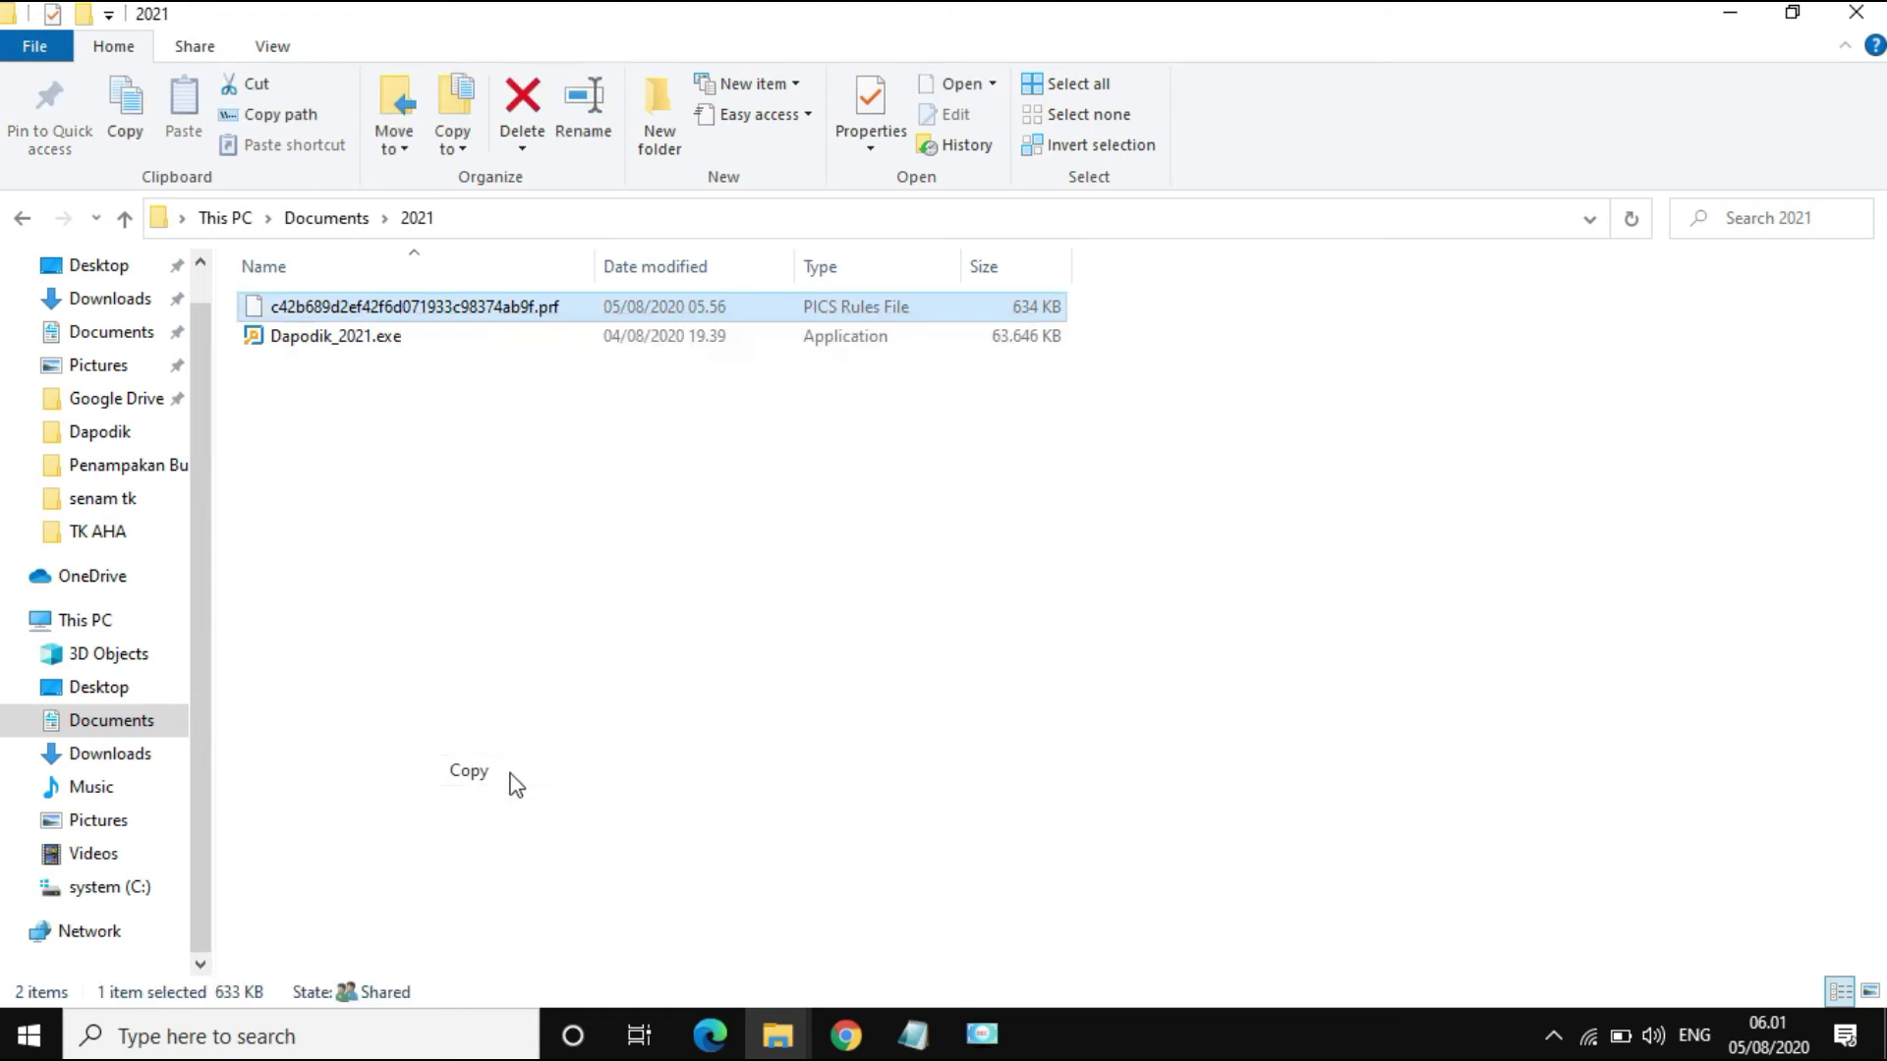
Step: Paste the .prf prefill file into C:\prefill_dapodik and close File Explorer
left_click(126, 896)
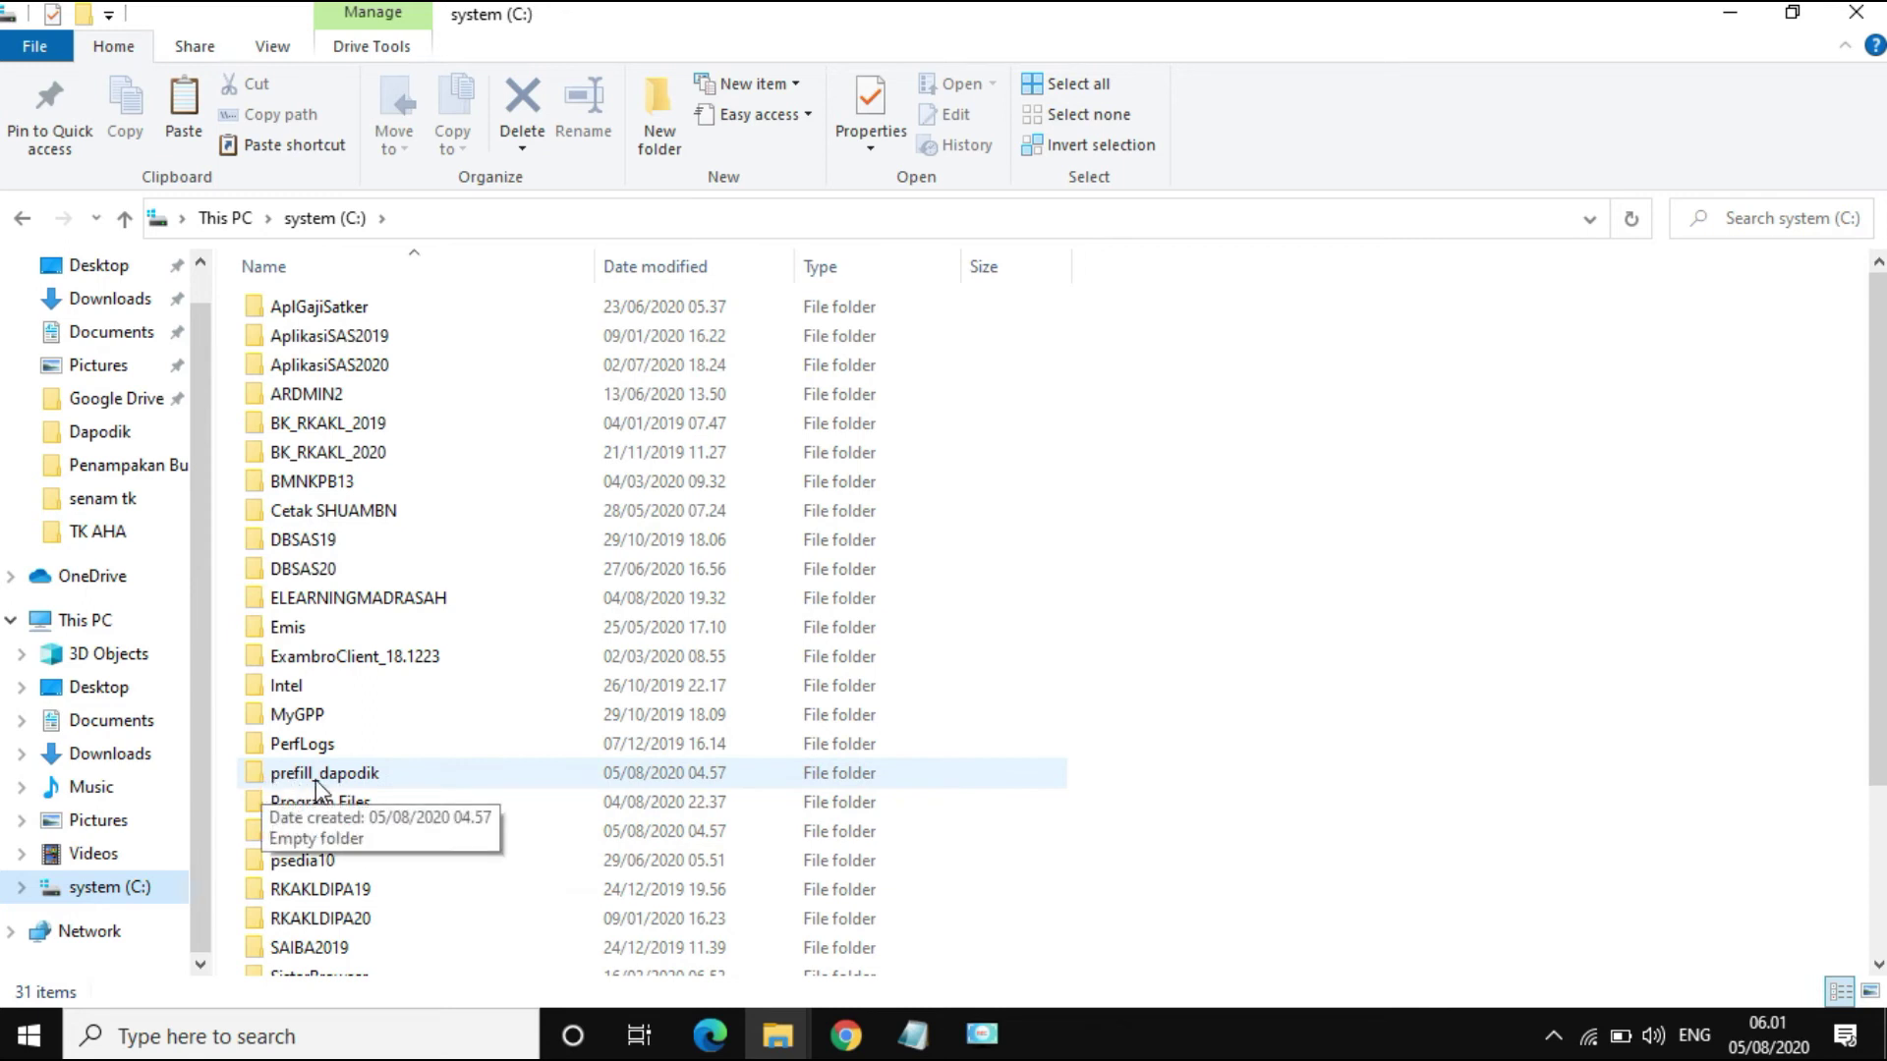
double_click(315, 776)
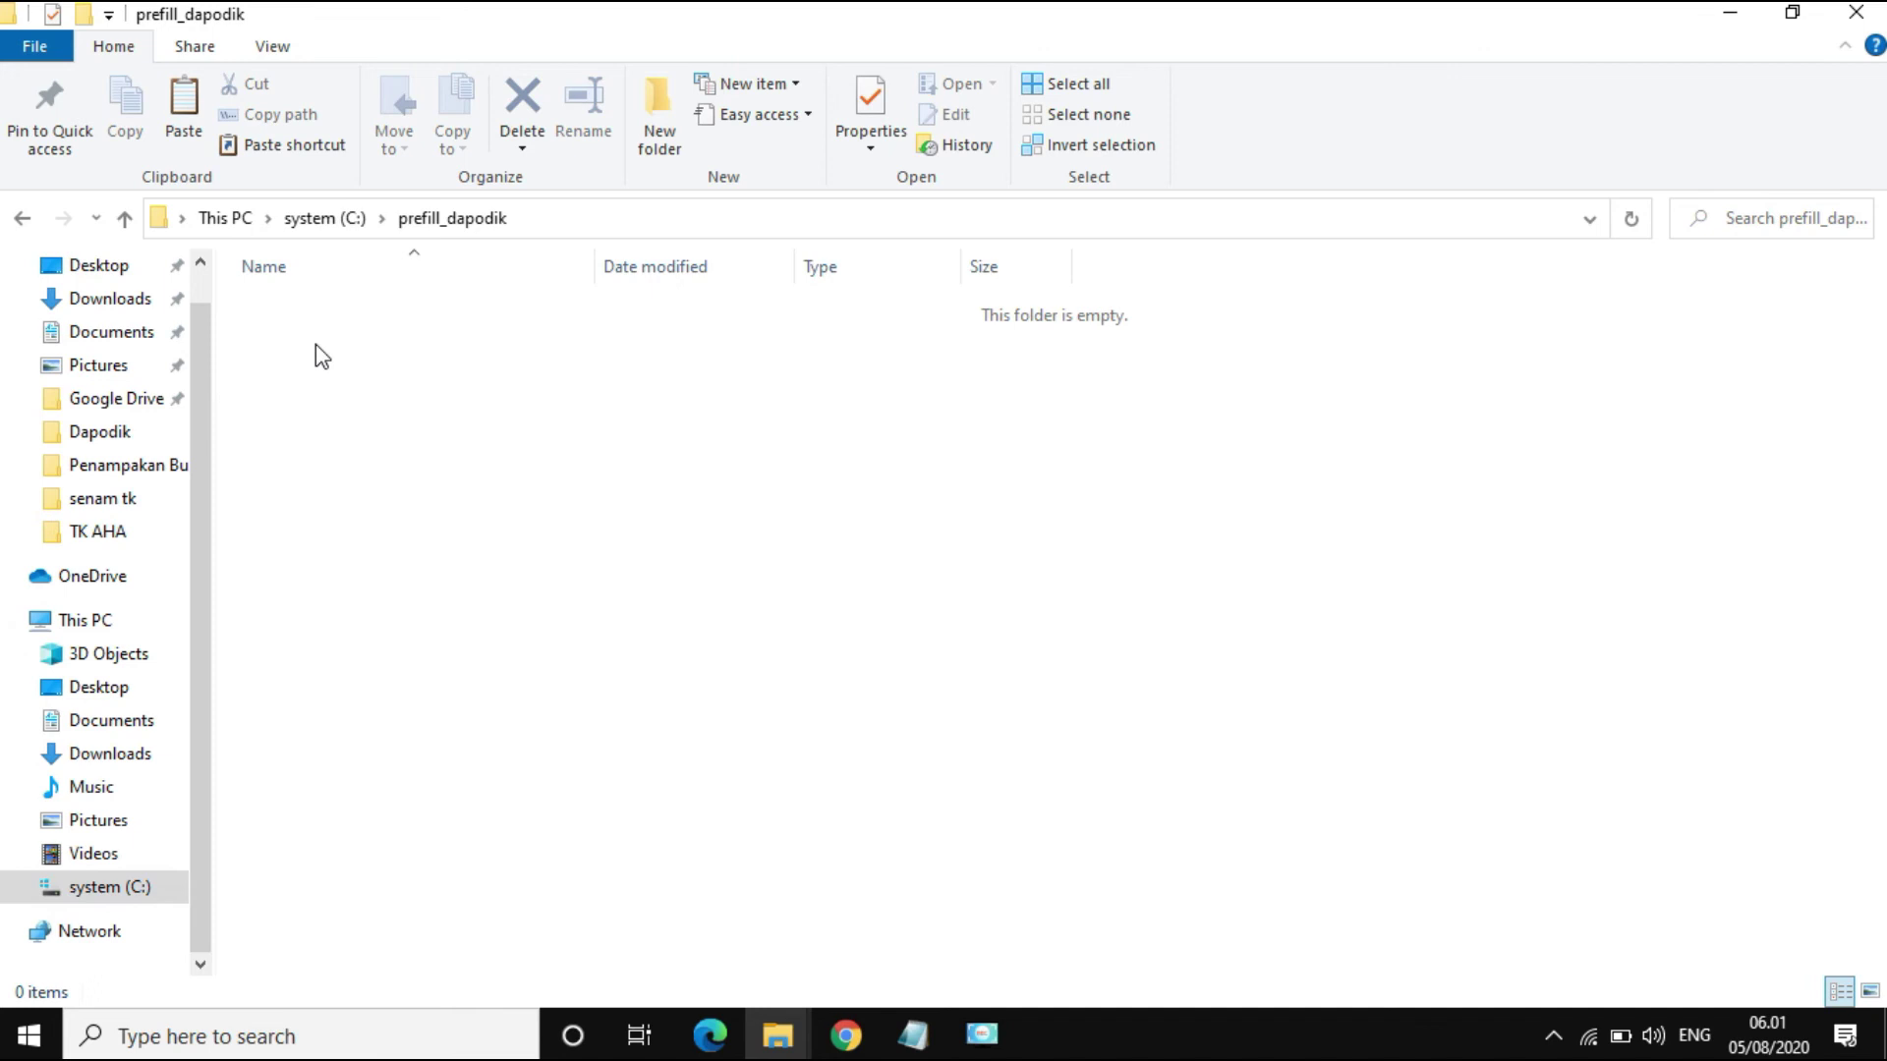
right_click(320, 354)
left_click(441, 539)
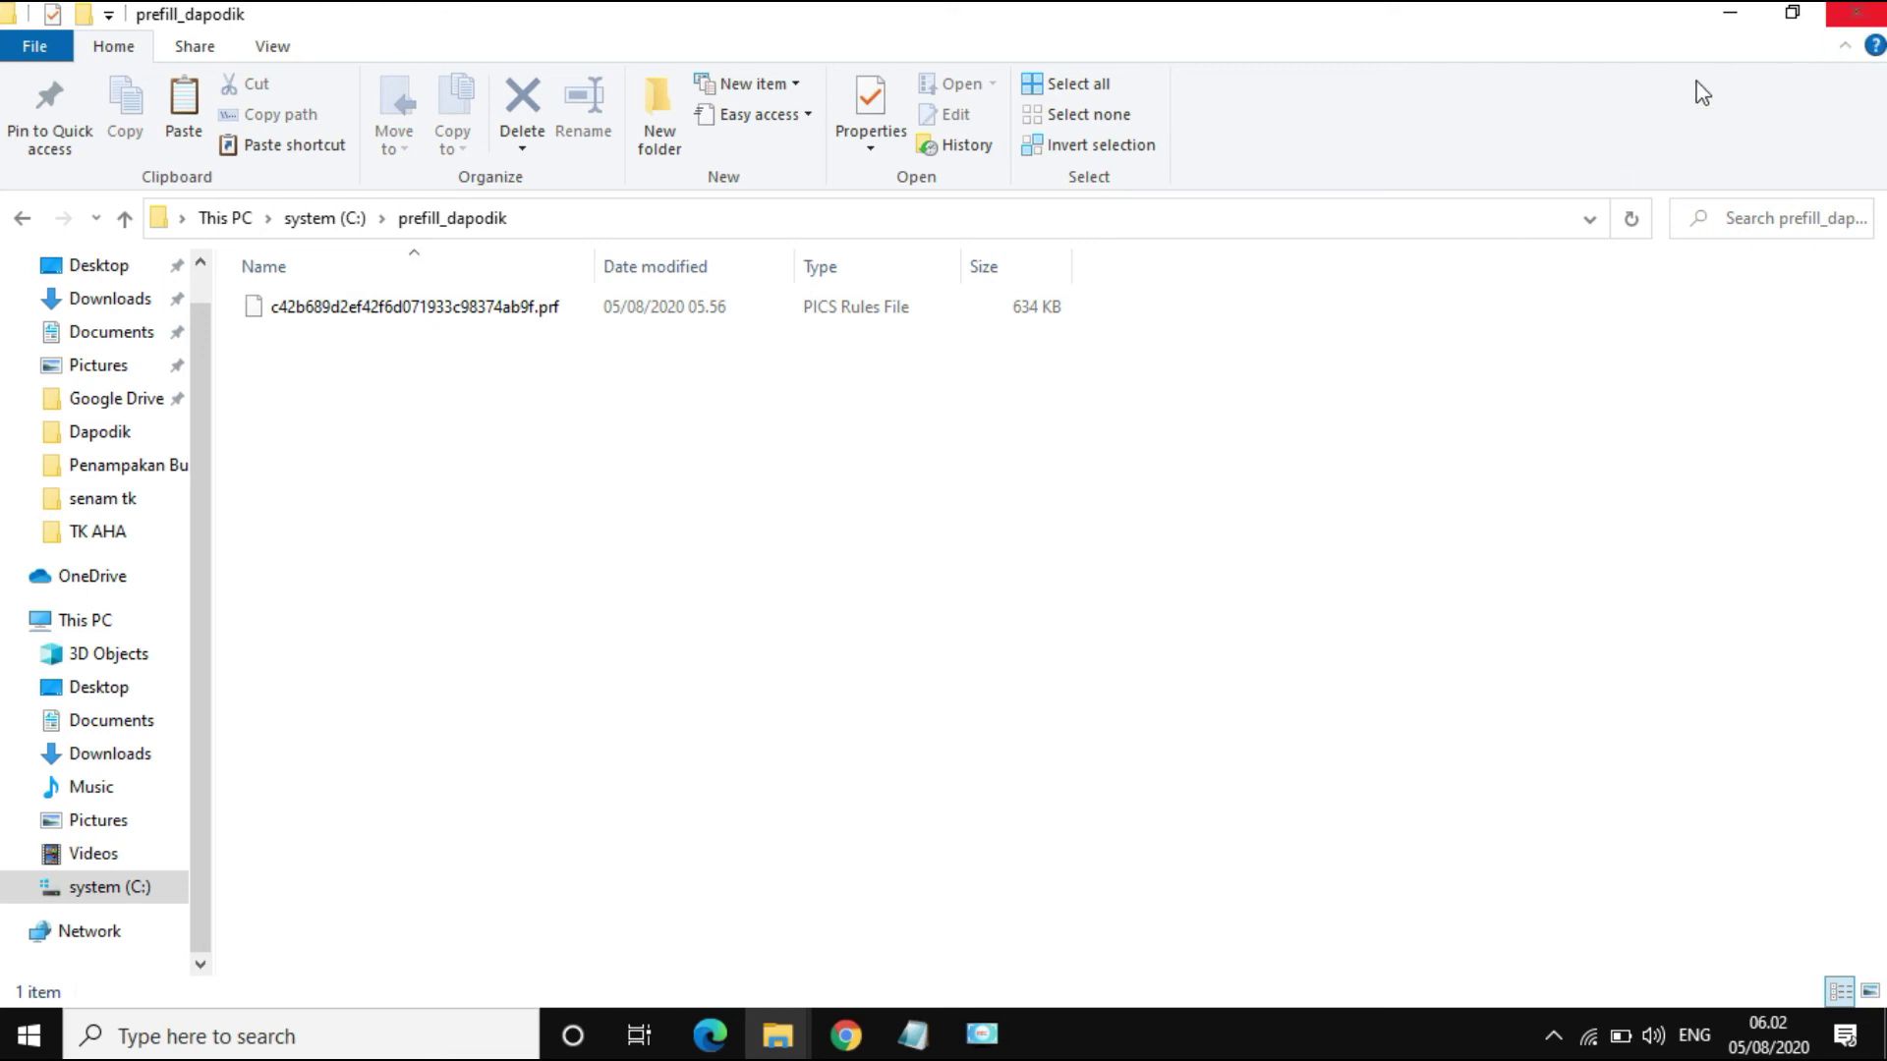
left_click(1853, 21)
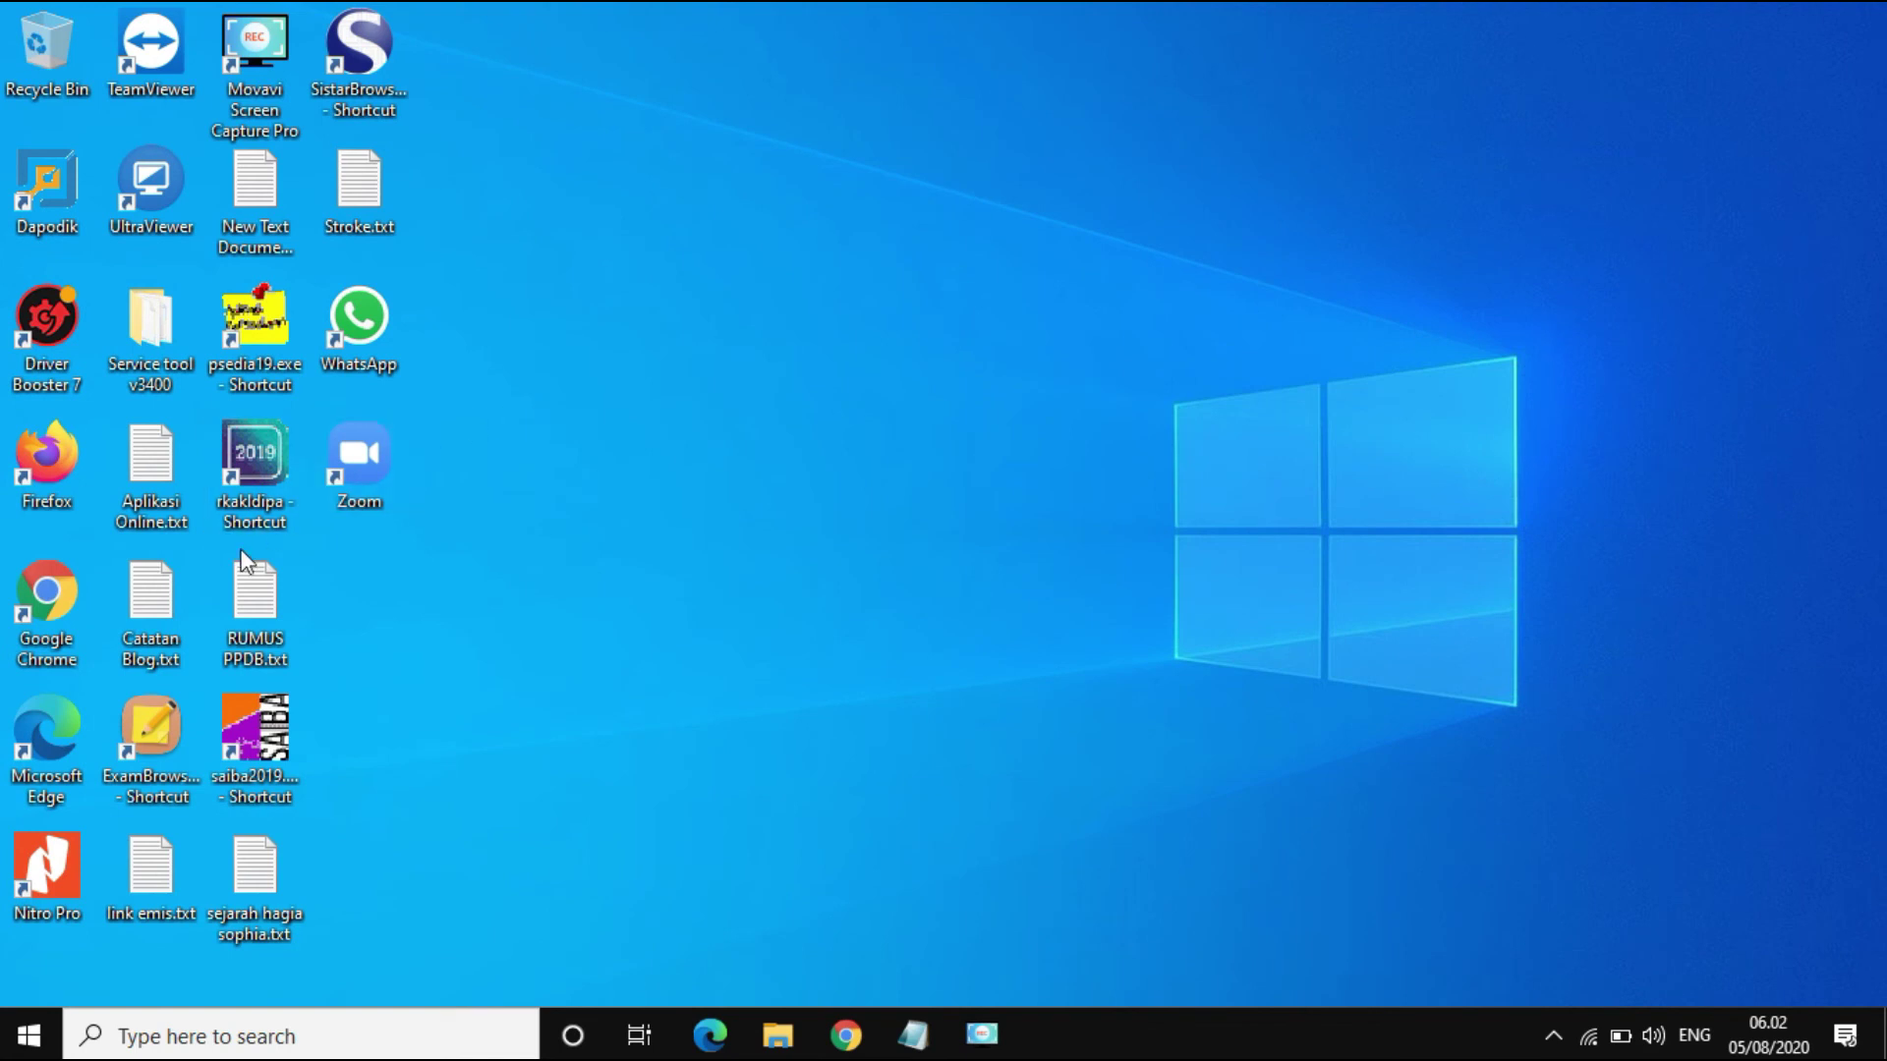
Step: Launch Dapodik from its desktop shortcut and close the six other Chrome tabs, including the older Aplikasi Dapodik tab
double_click(45, 187)
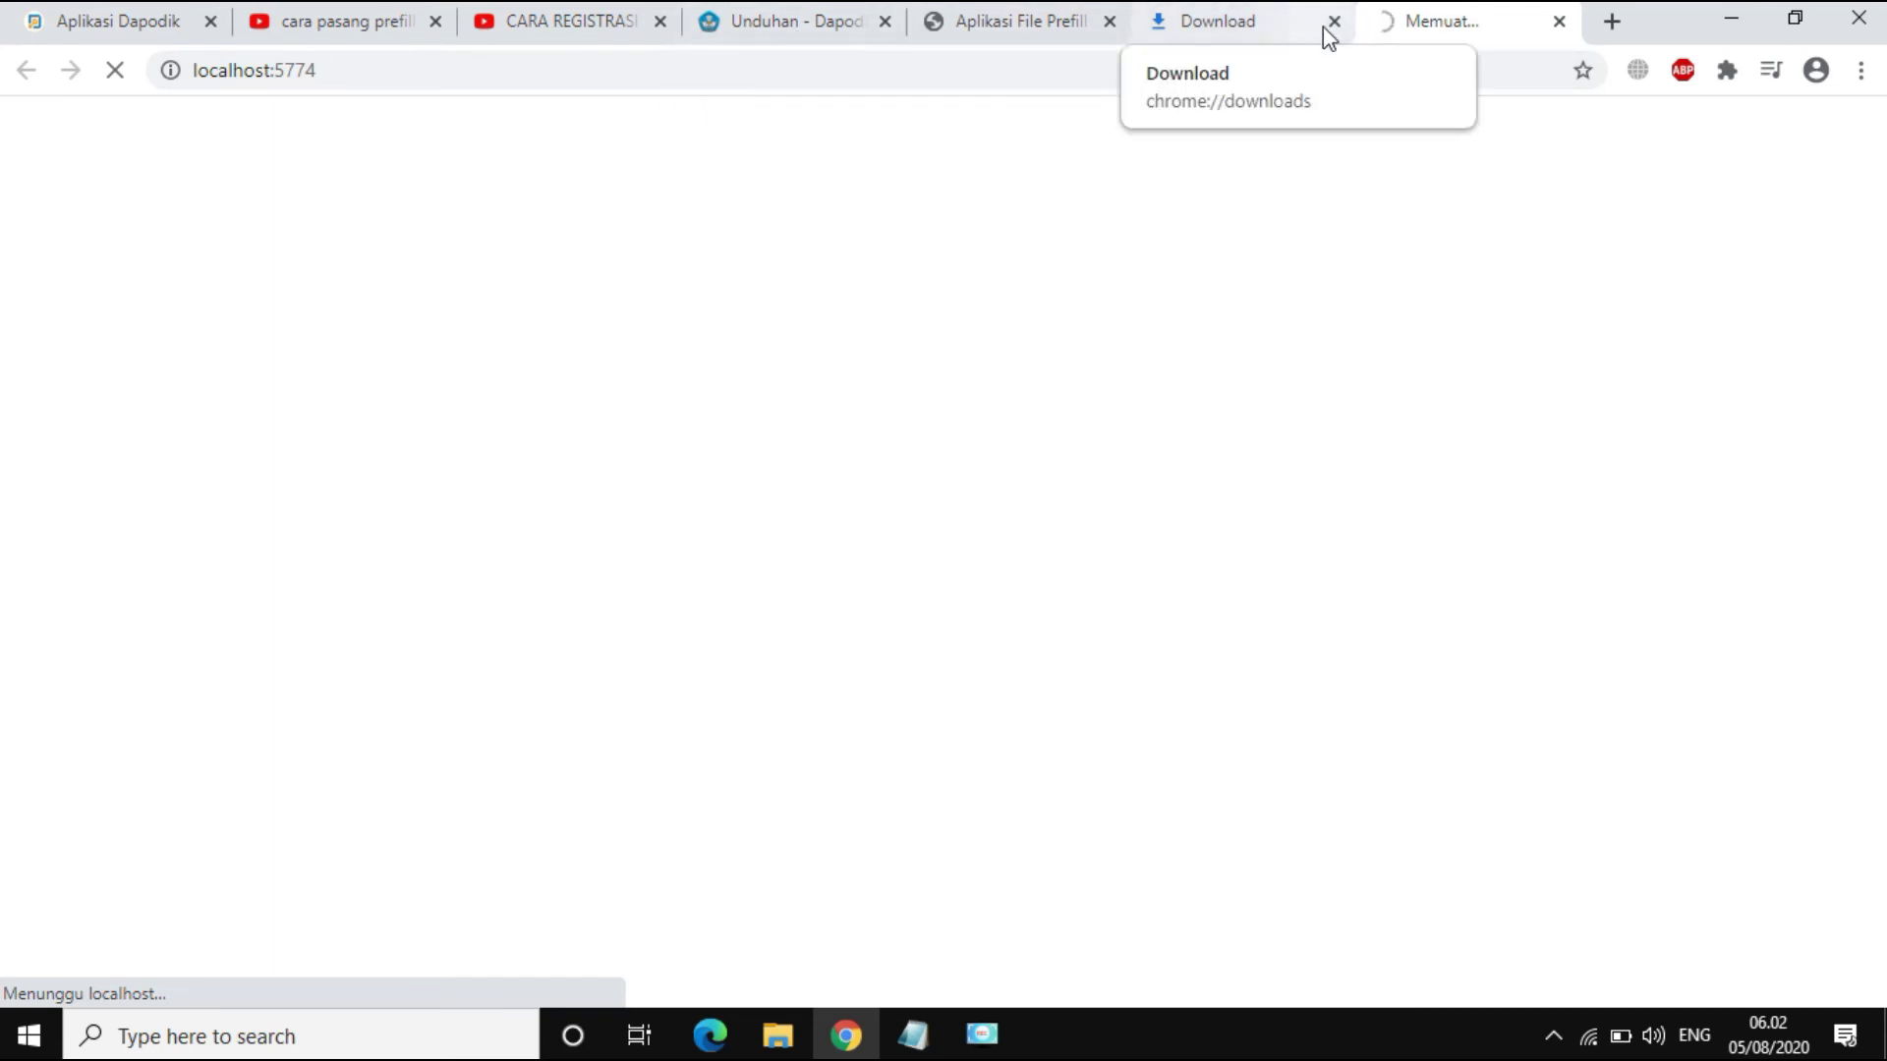
left_click(1333, 21)
left_click(1109, 21)
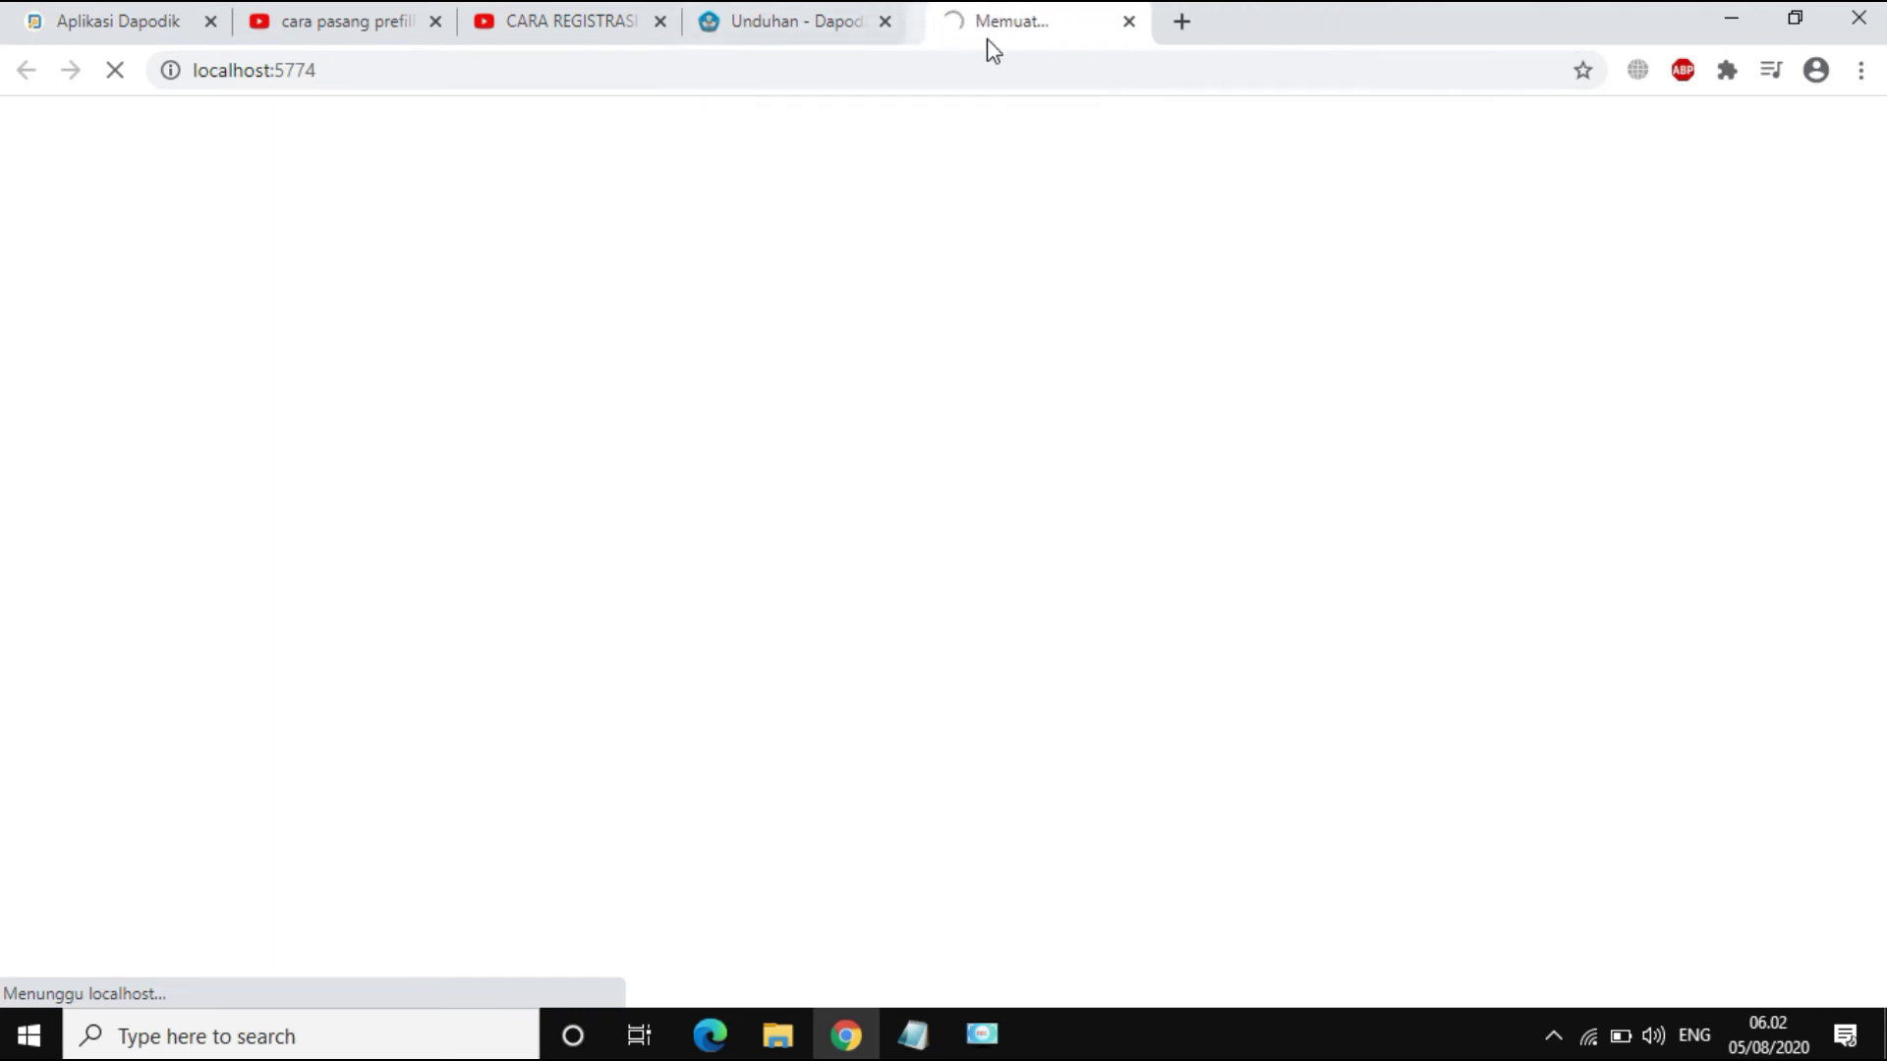
left_click(884, 20)
left_click(659, 21)
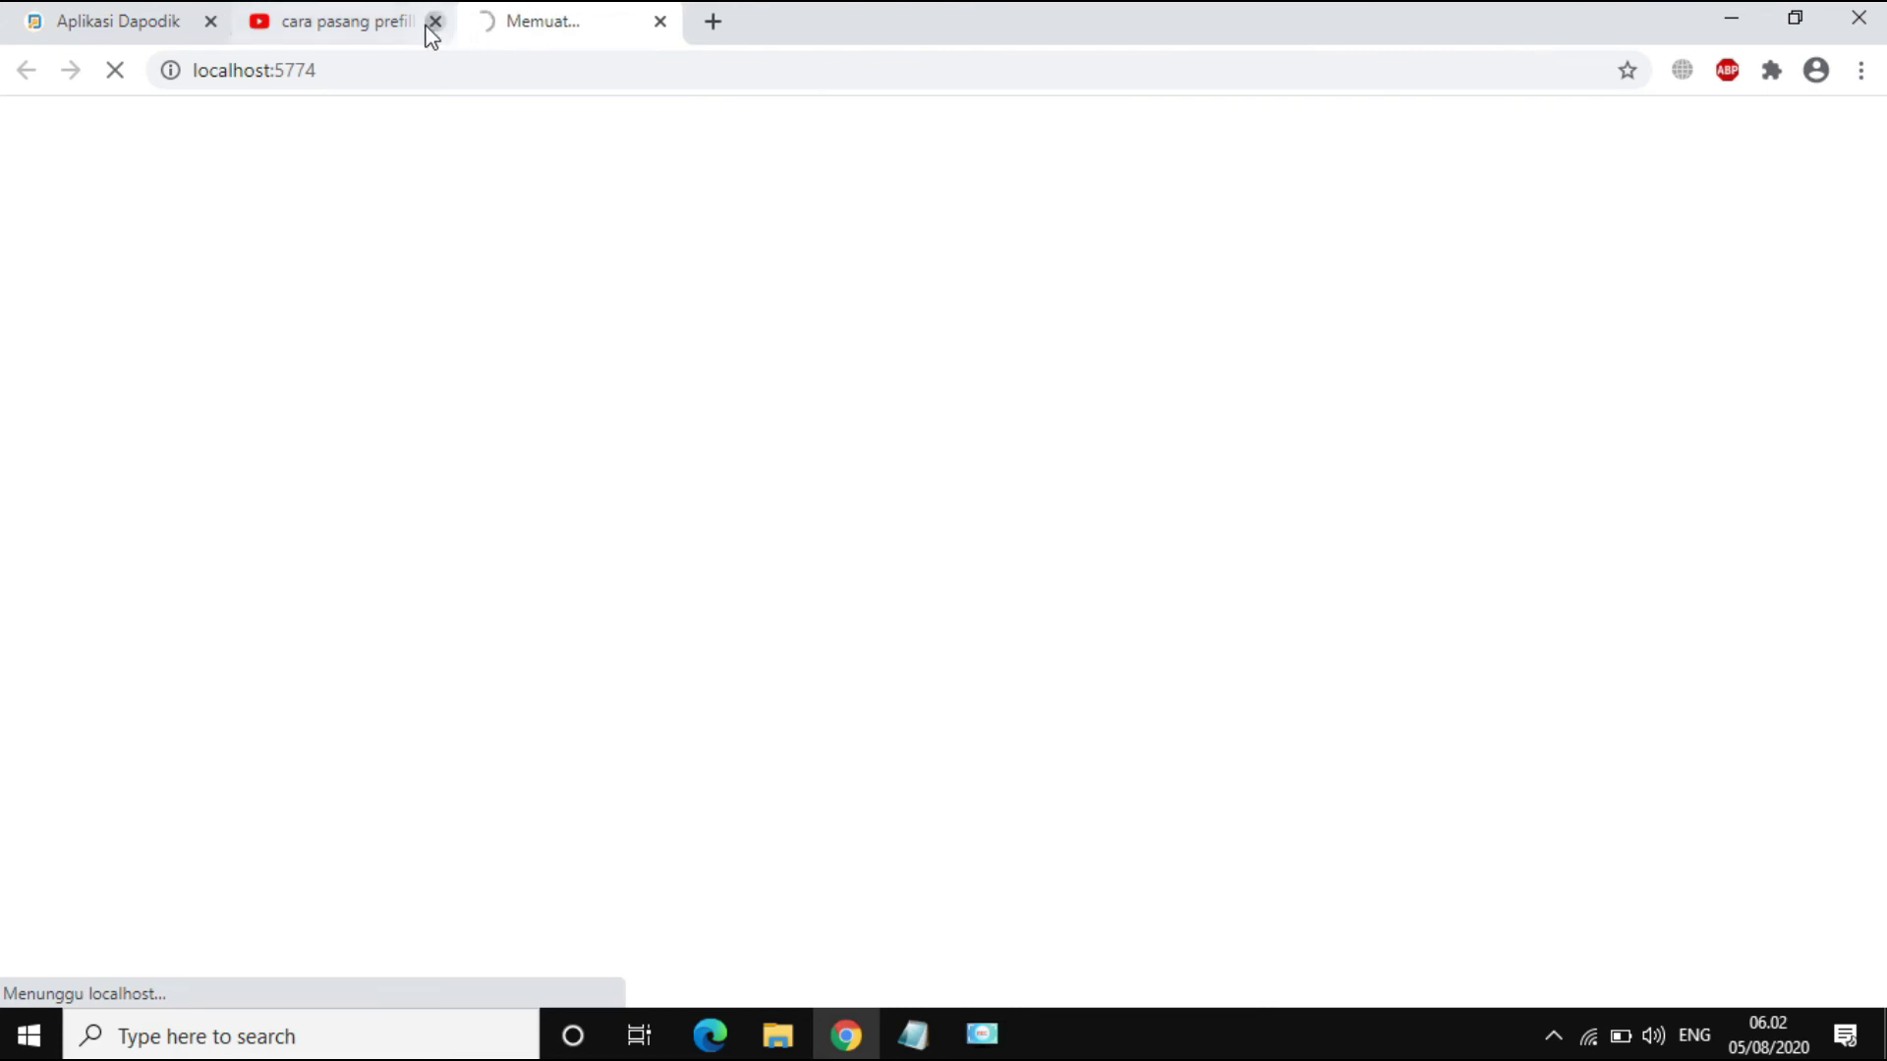
left_click(435, 22)
left_click(209, 21)
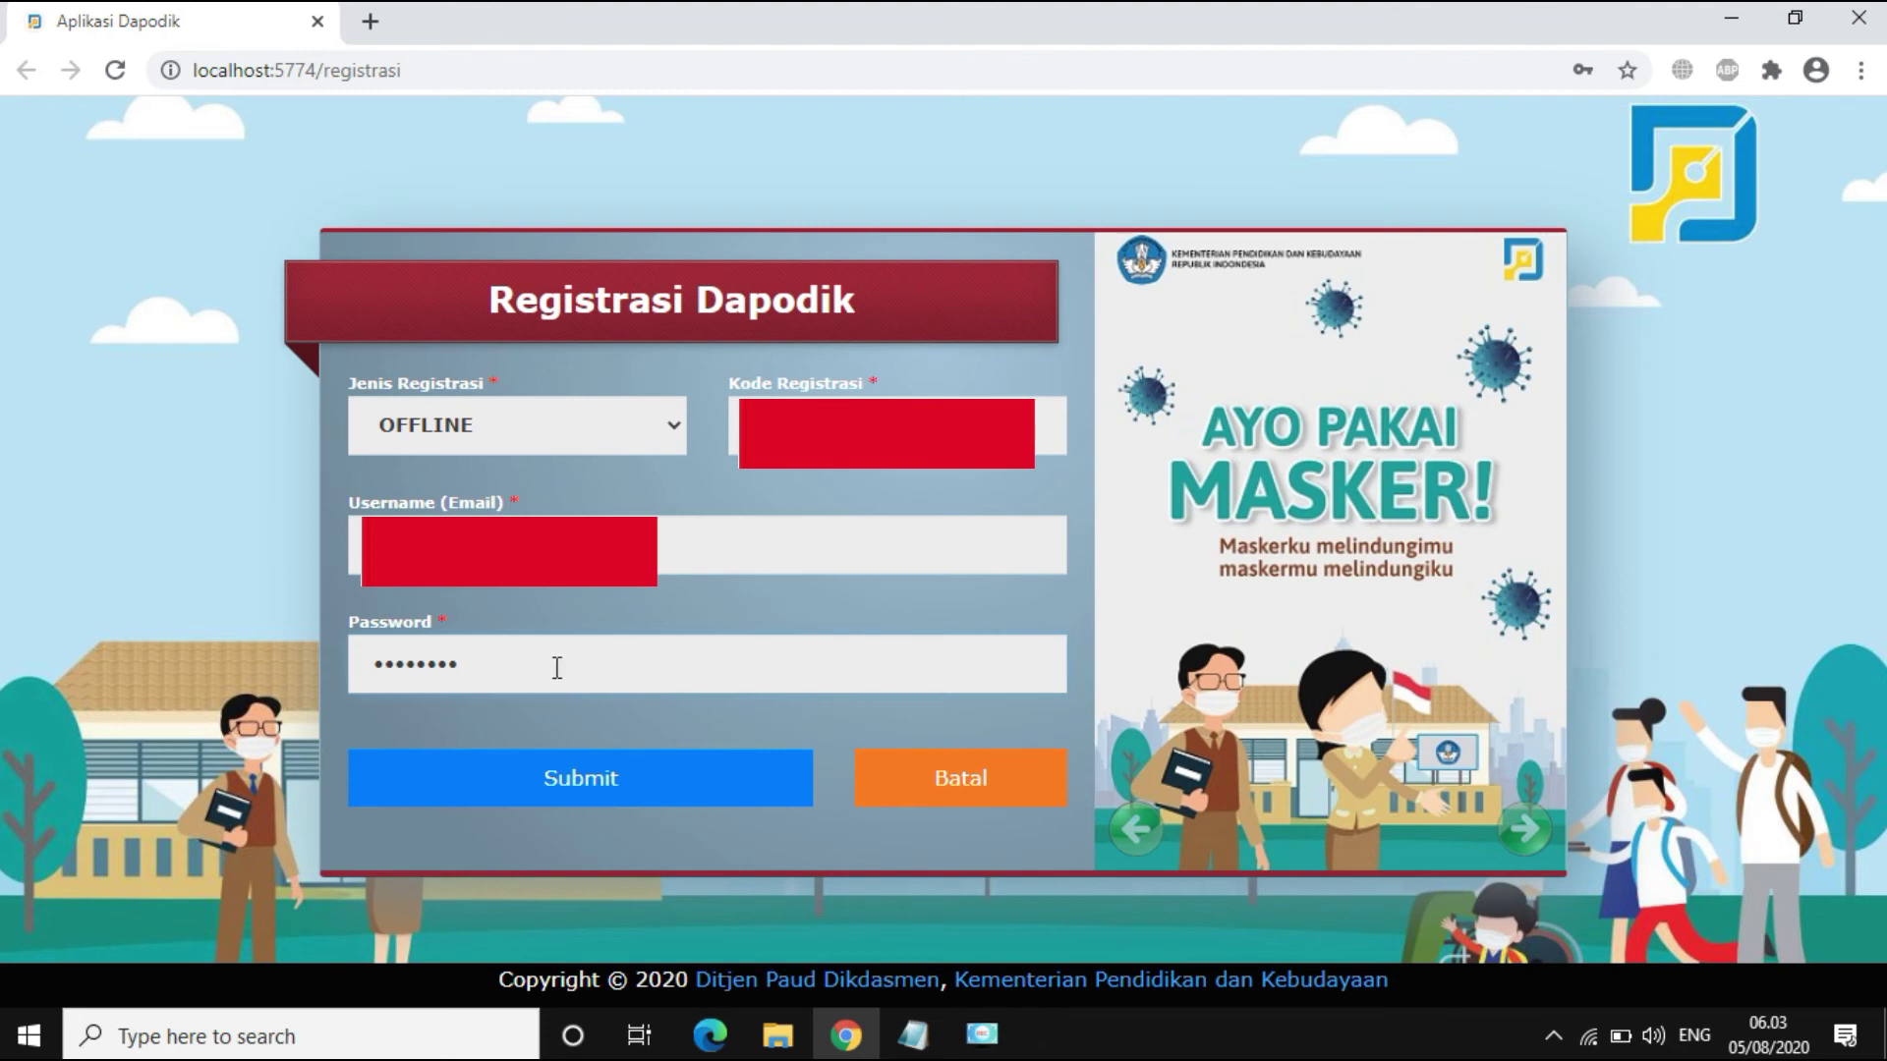
Step: Submit the offline registration for TK SWASTA ASMAUL HUSNA ASAHAN, confirming the latest prefill, and acknowledge Registrasi Berhasil
left_click(552, 801)
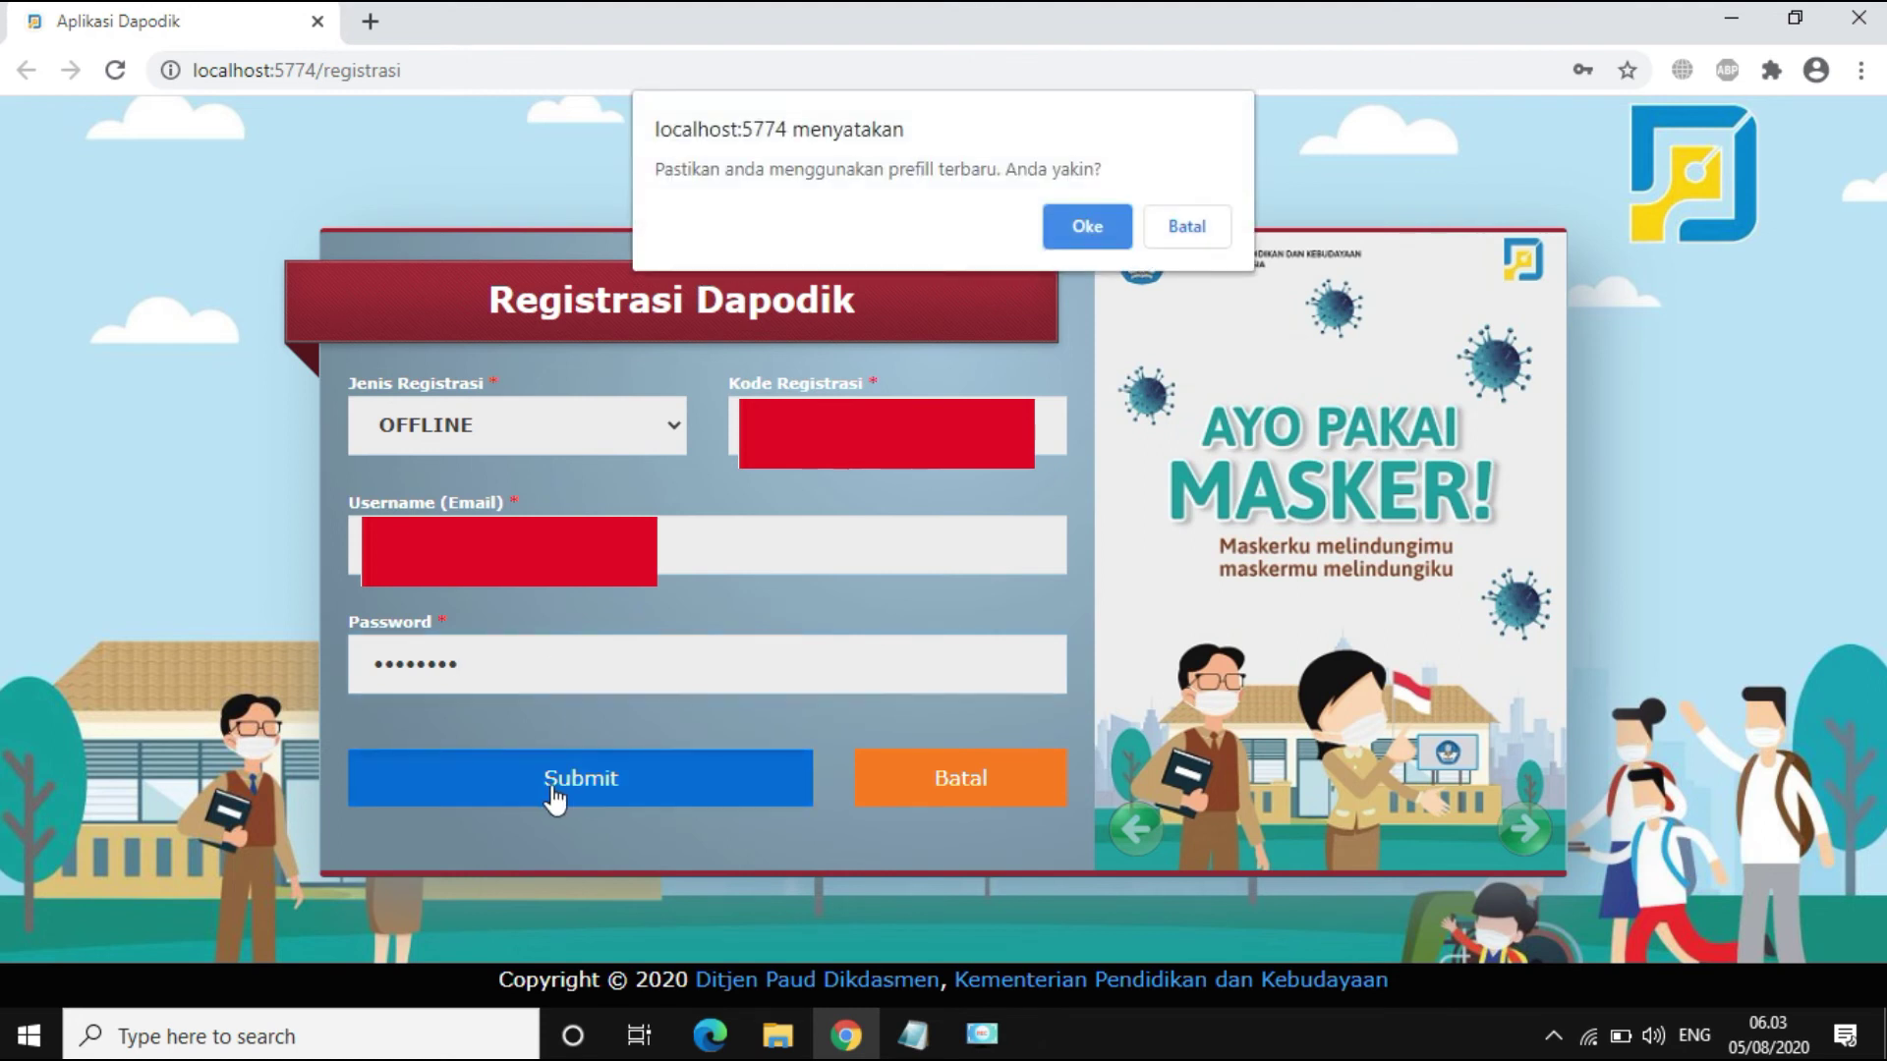
left_click(1086, 226)
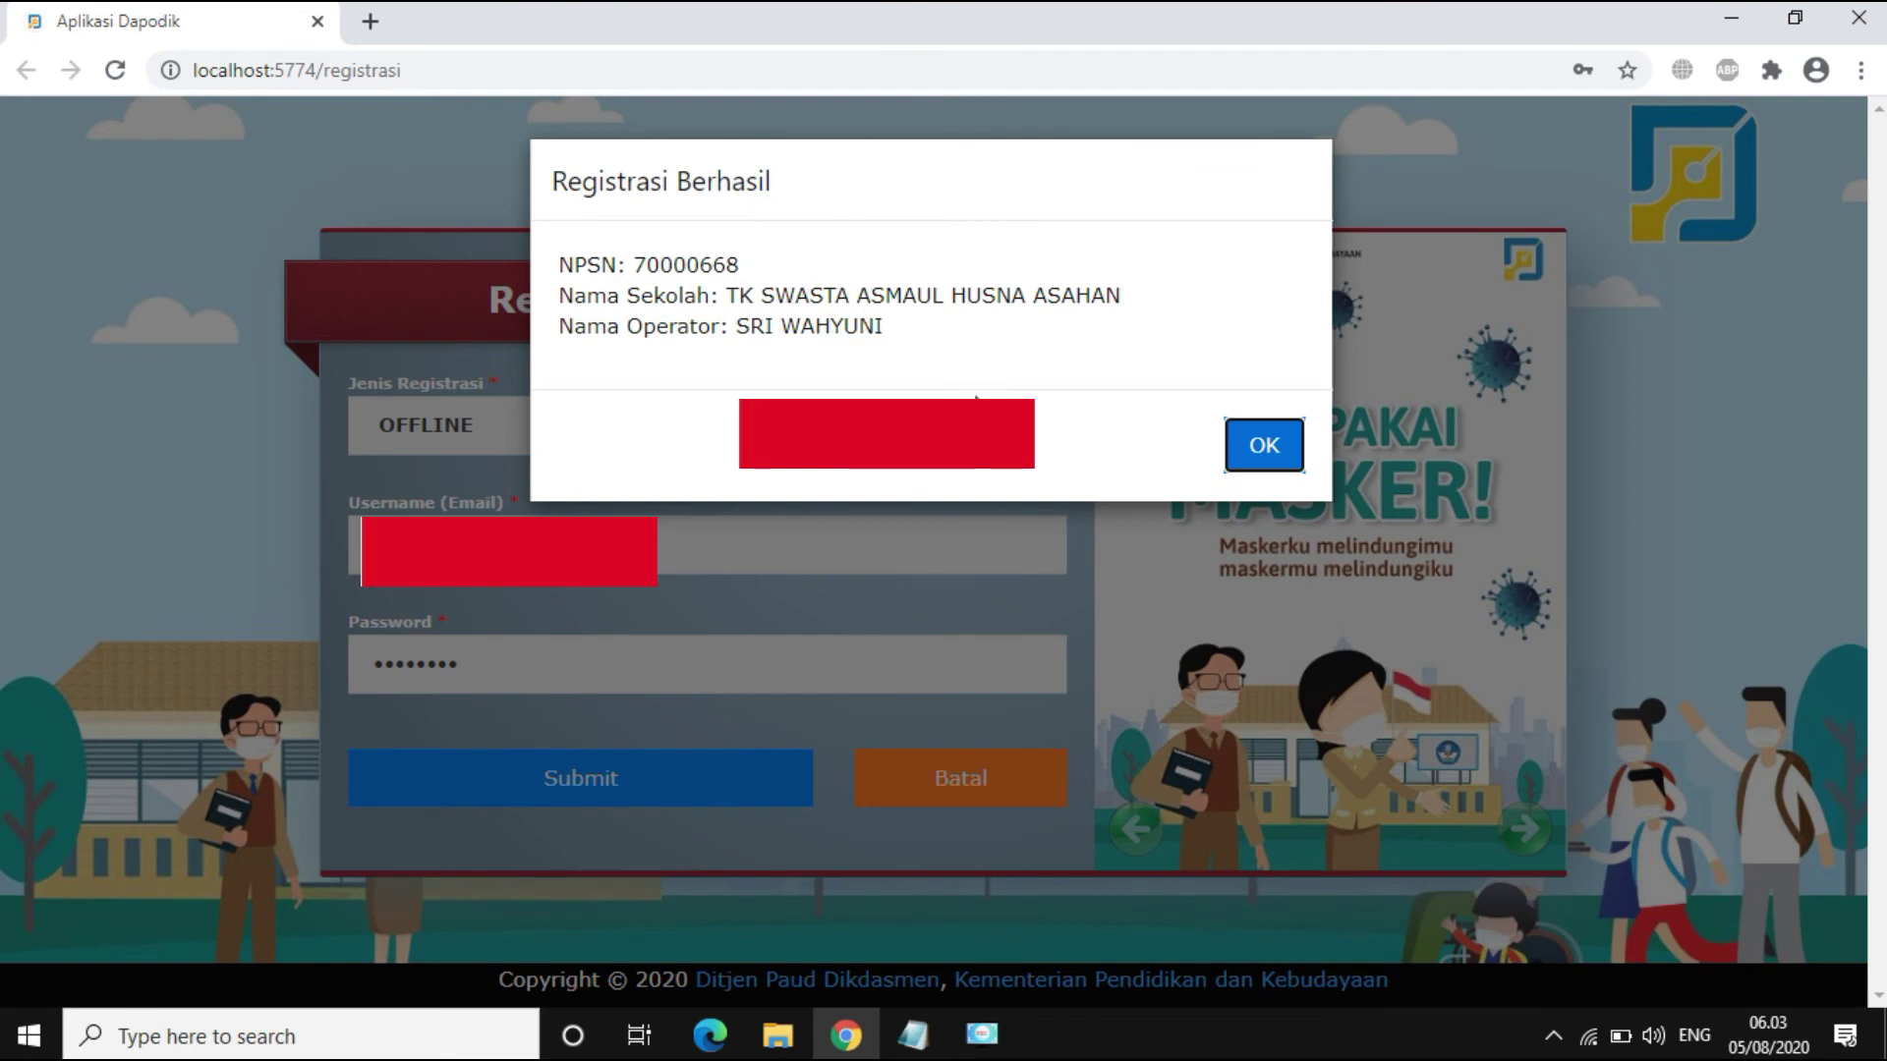
left_click(1261, 447)
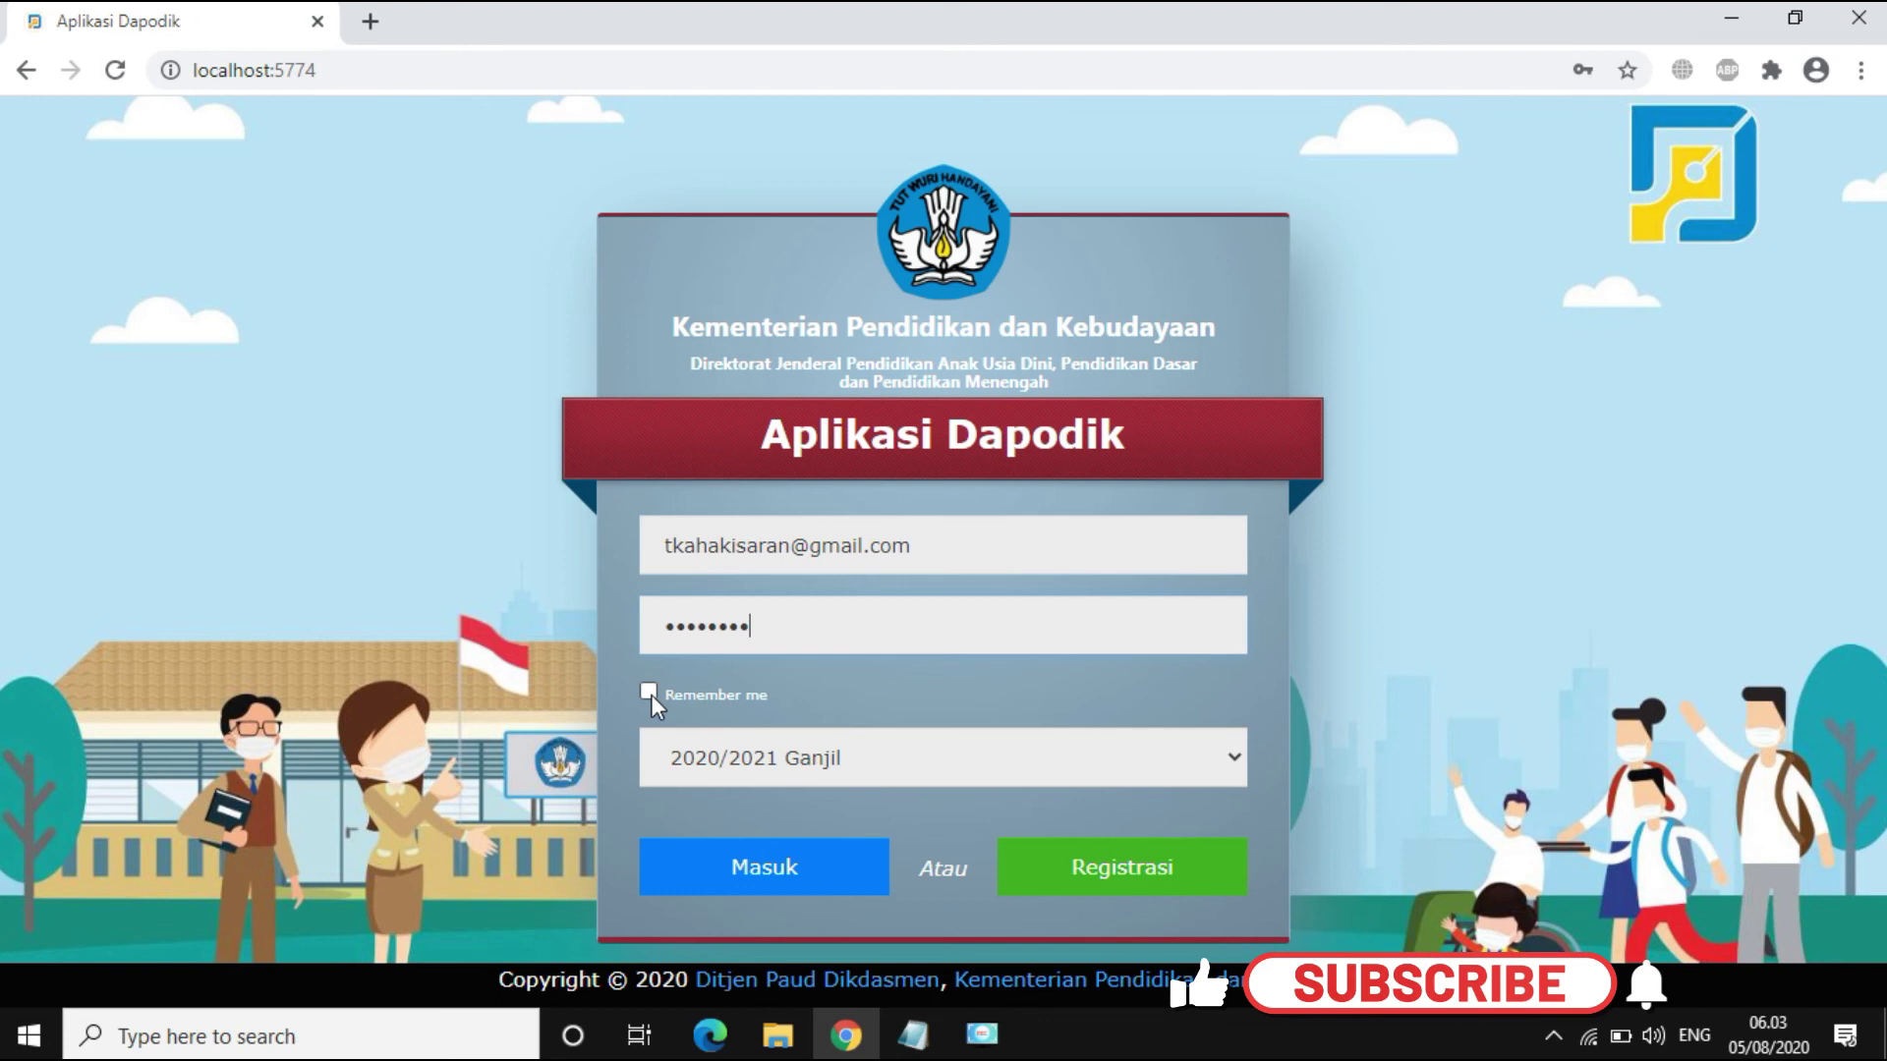
Step: Sign in to Dapodik with Remember me ticked and save the login in Chrome
left_click(648, 692)
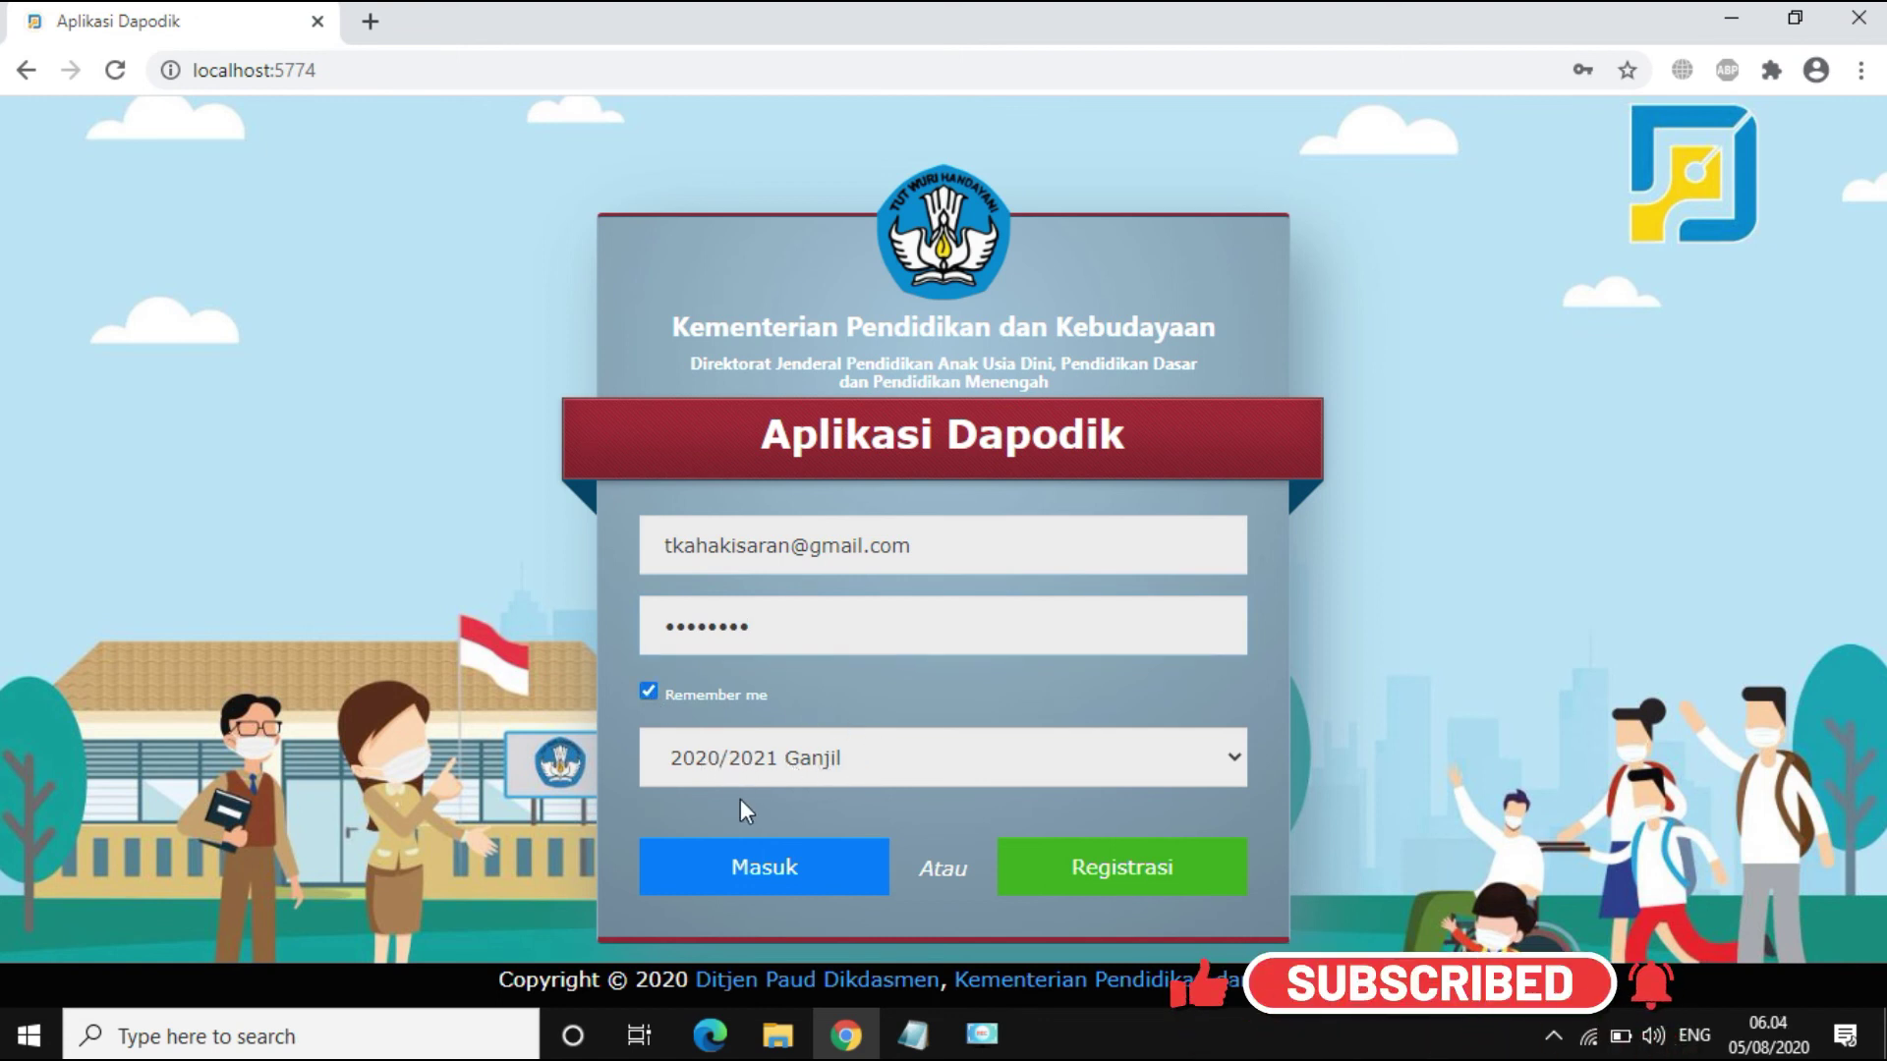
left_click(762, 869)
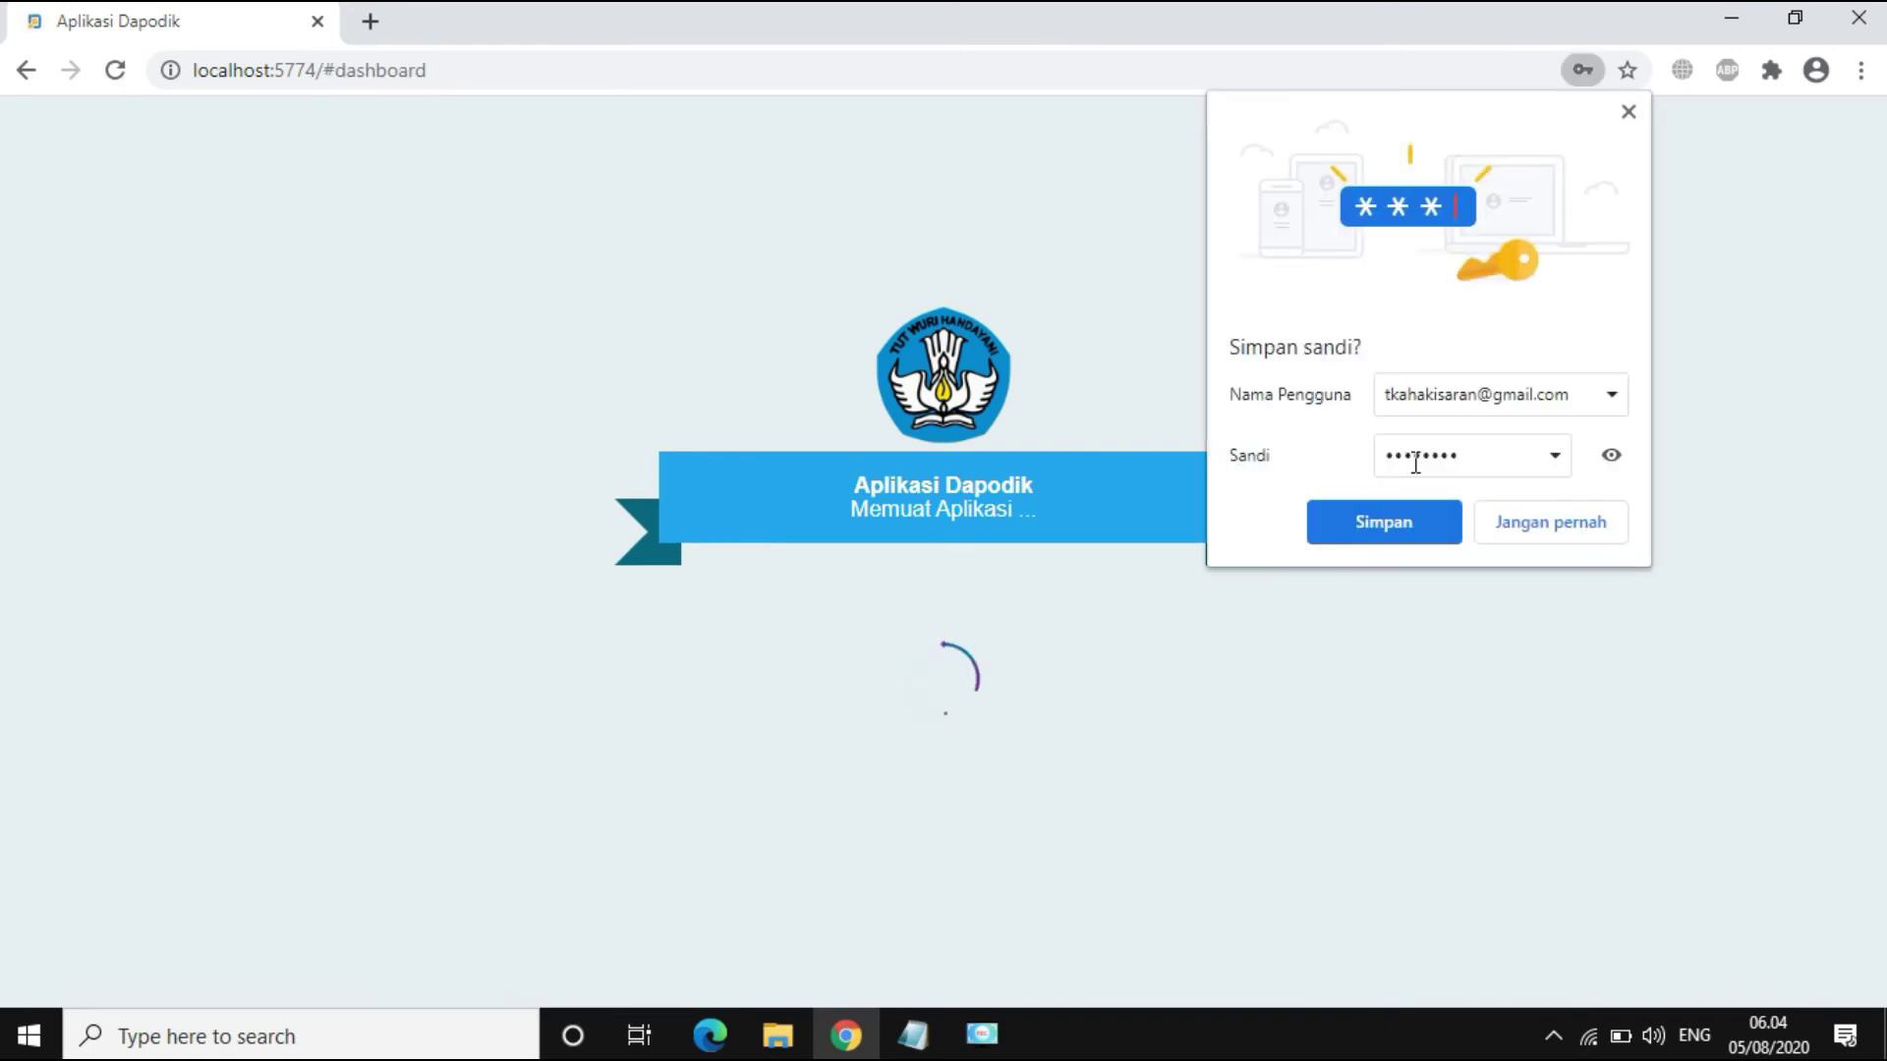
left_click(1380, 535)
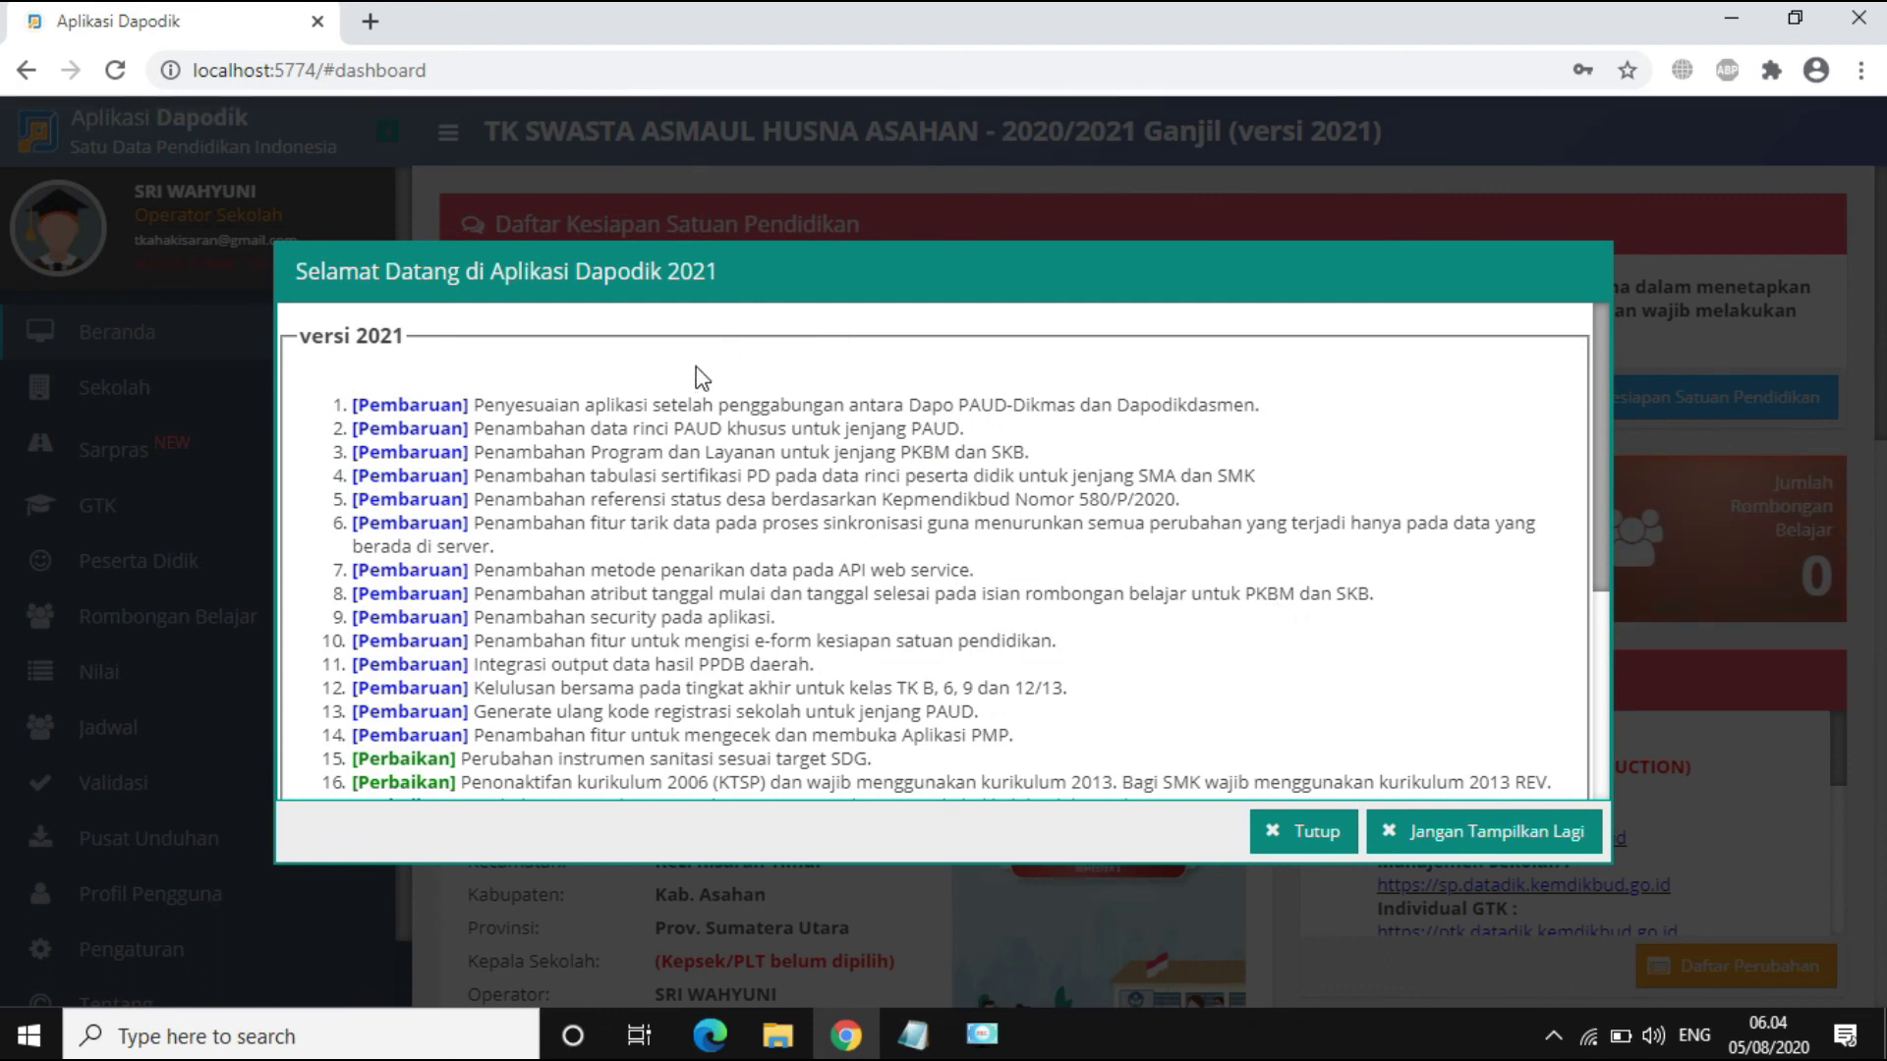
Step: Dismiss the welcome notes, then enter the old password and the new password twice, and submit
left_click(1304, 837)
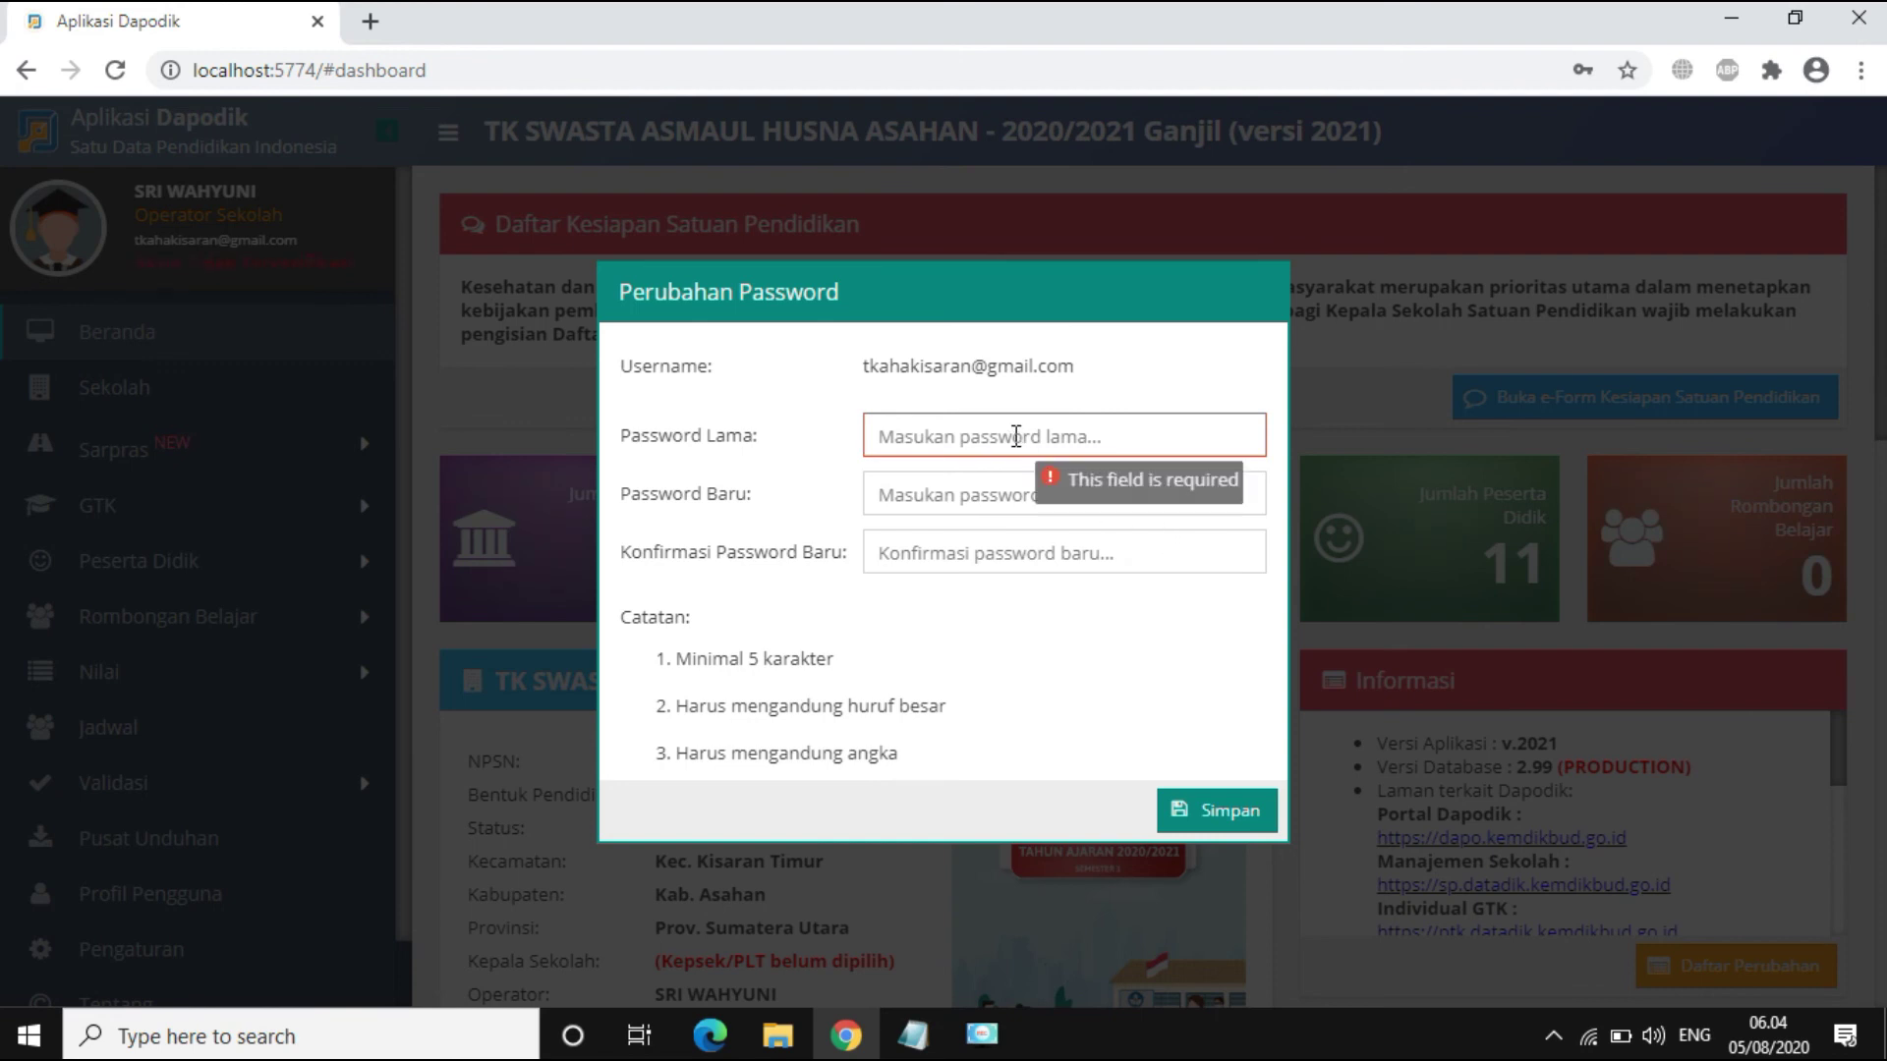
left_click(913, 435)
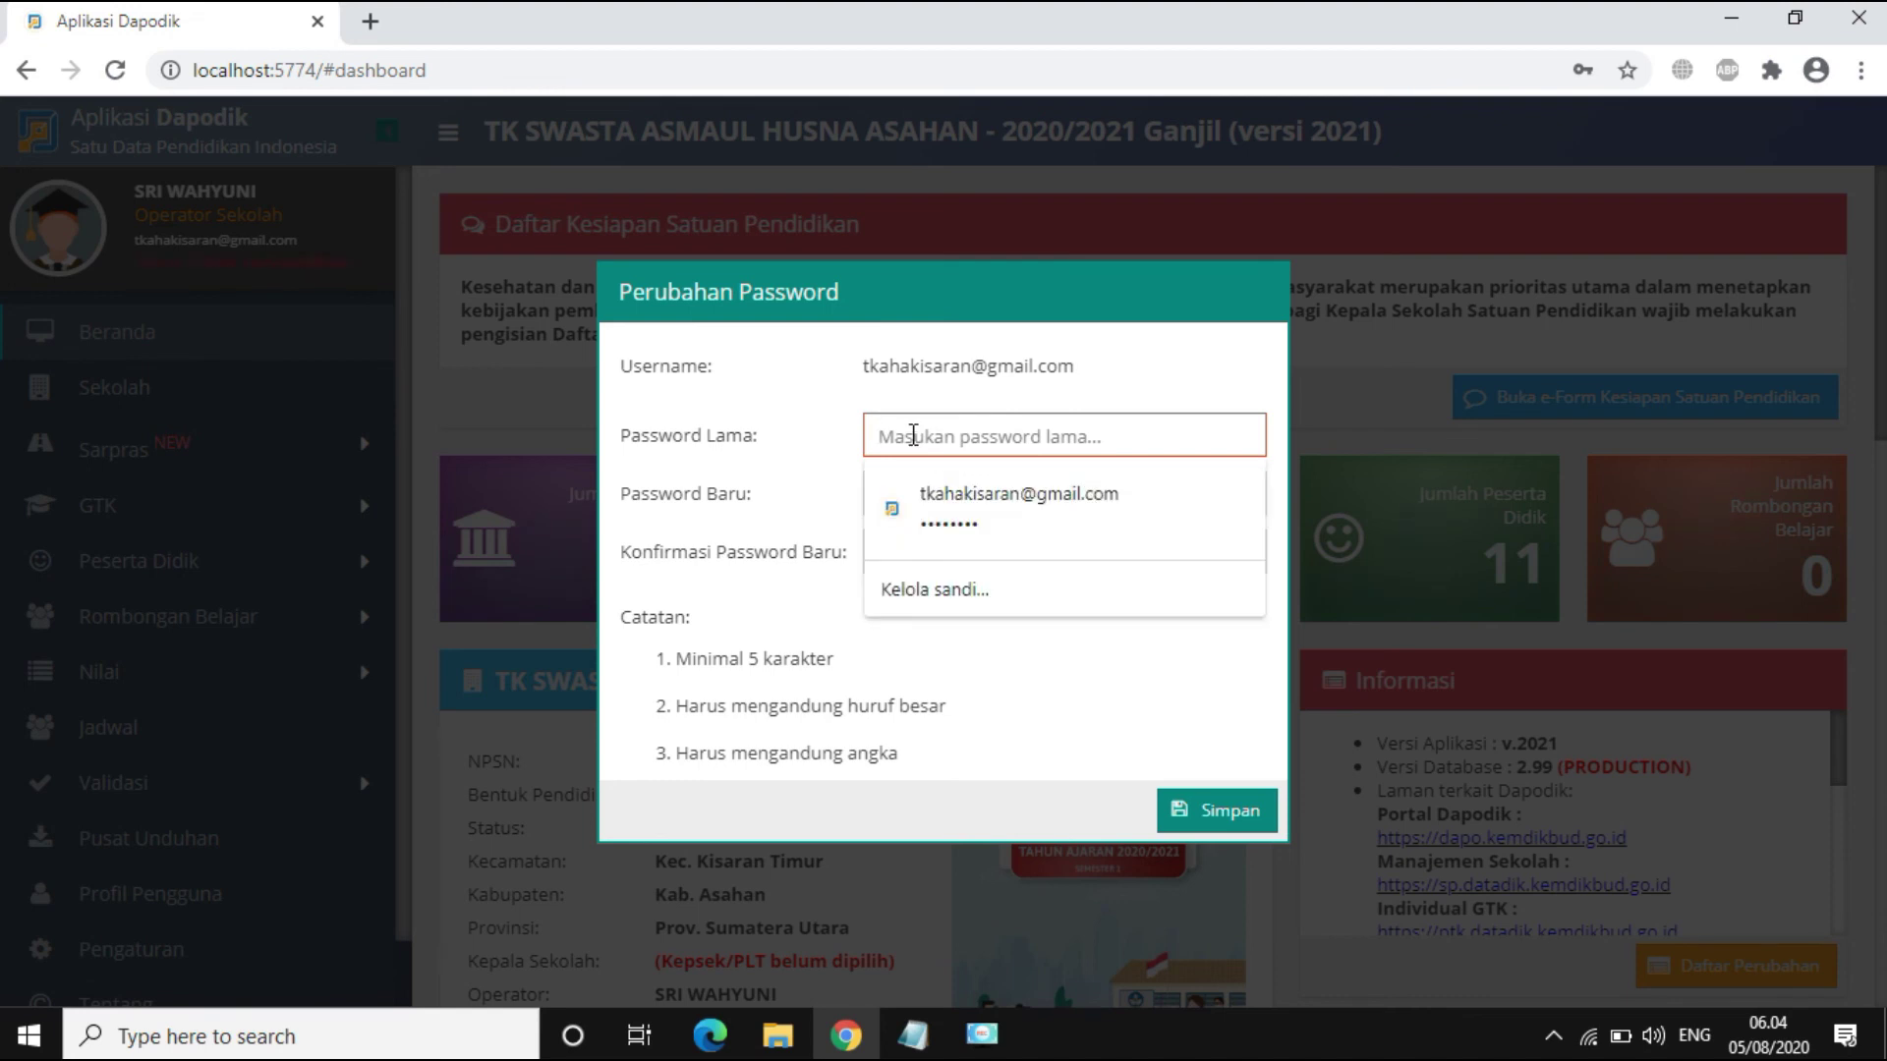
type("1234")
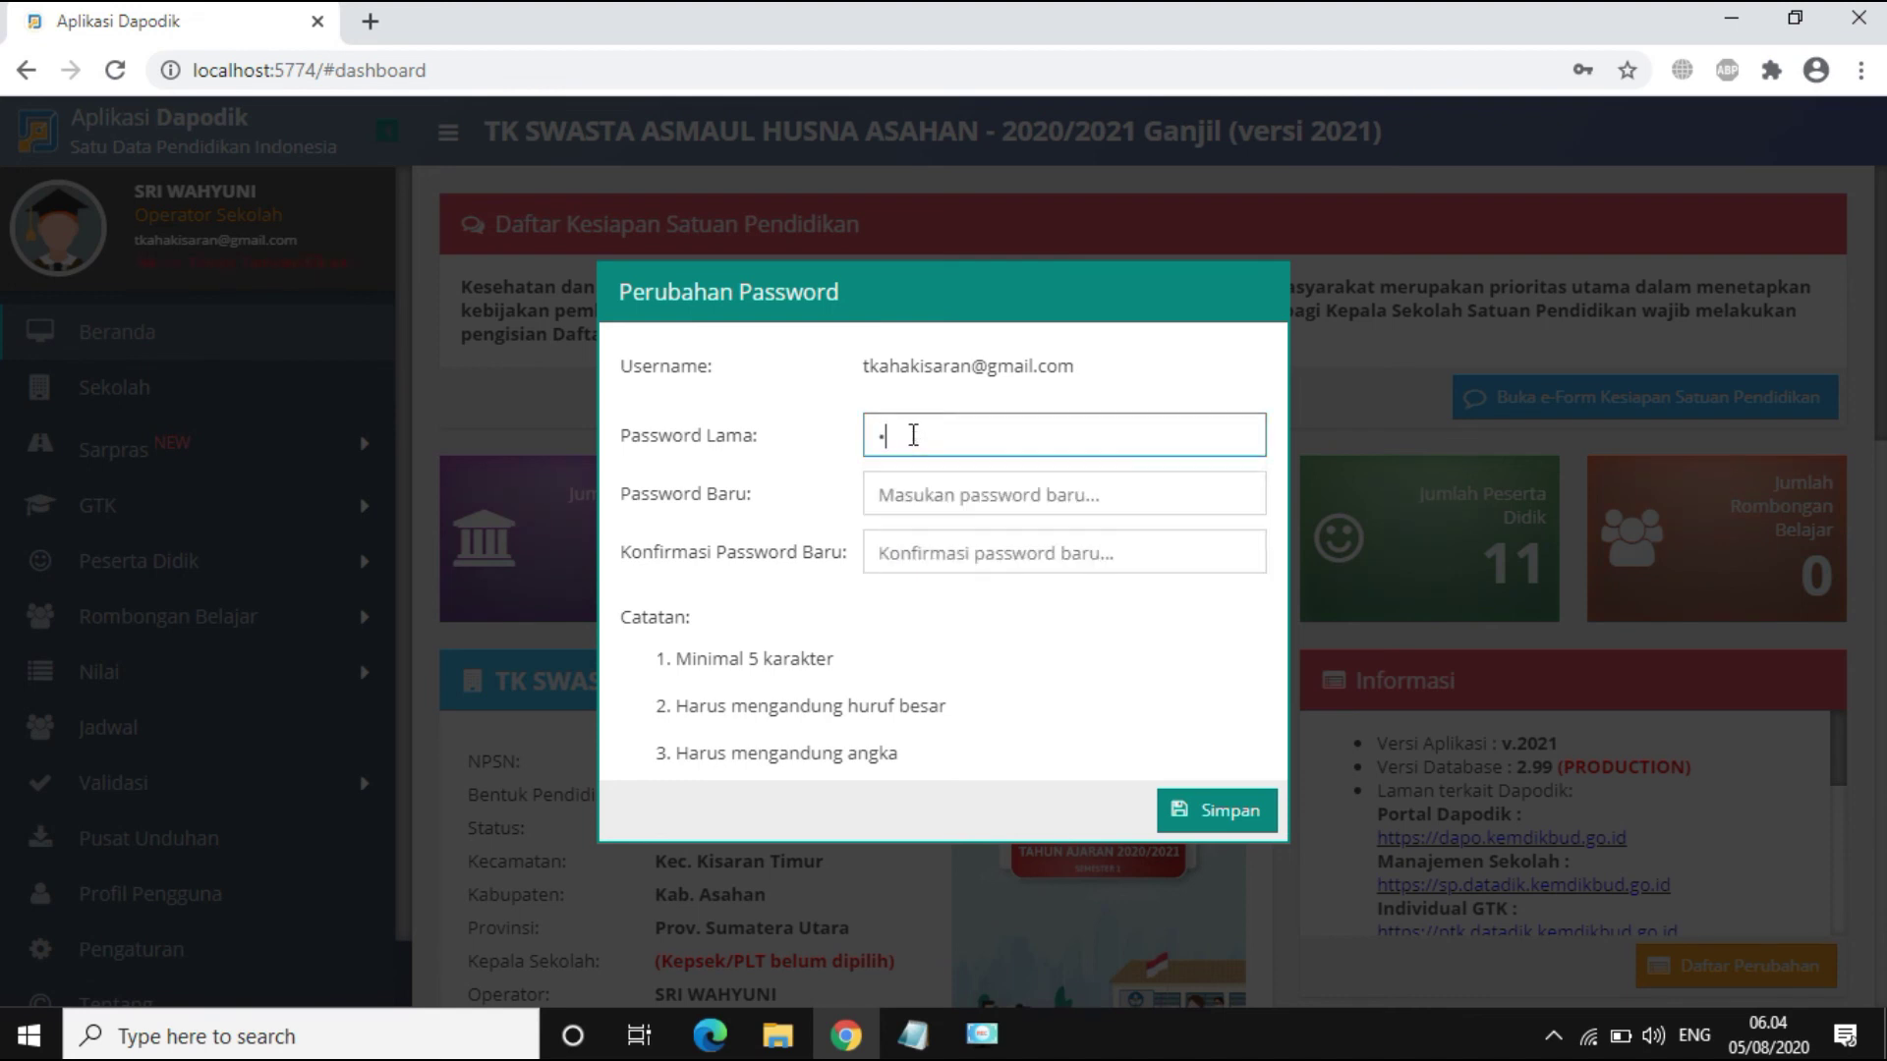
type("56789")
left_click(1002, 505)
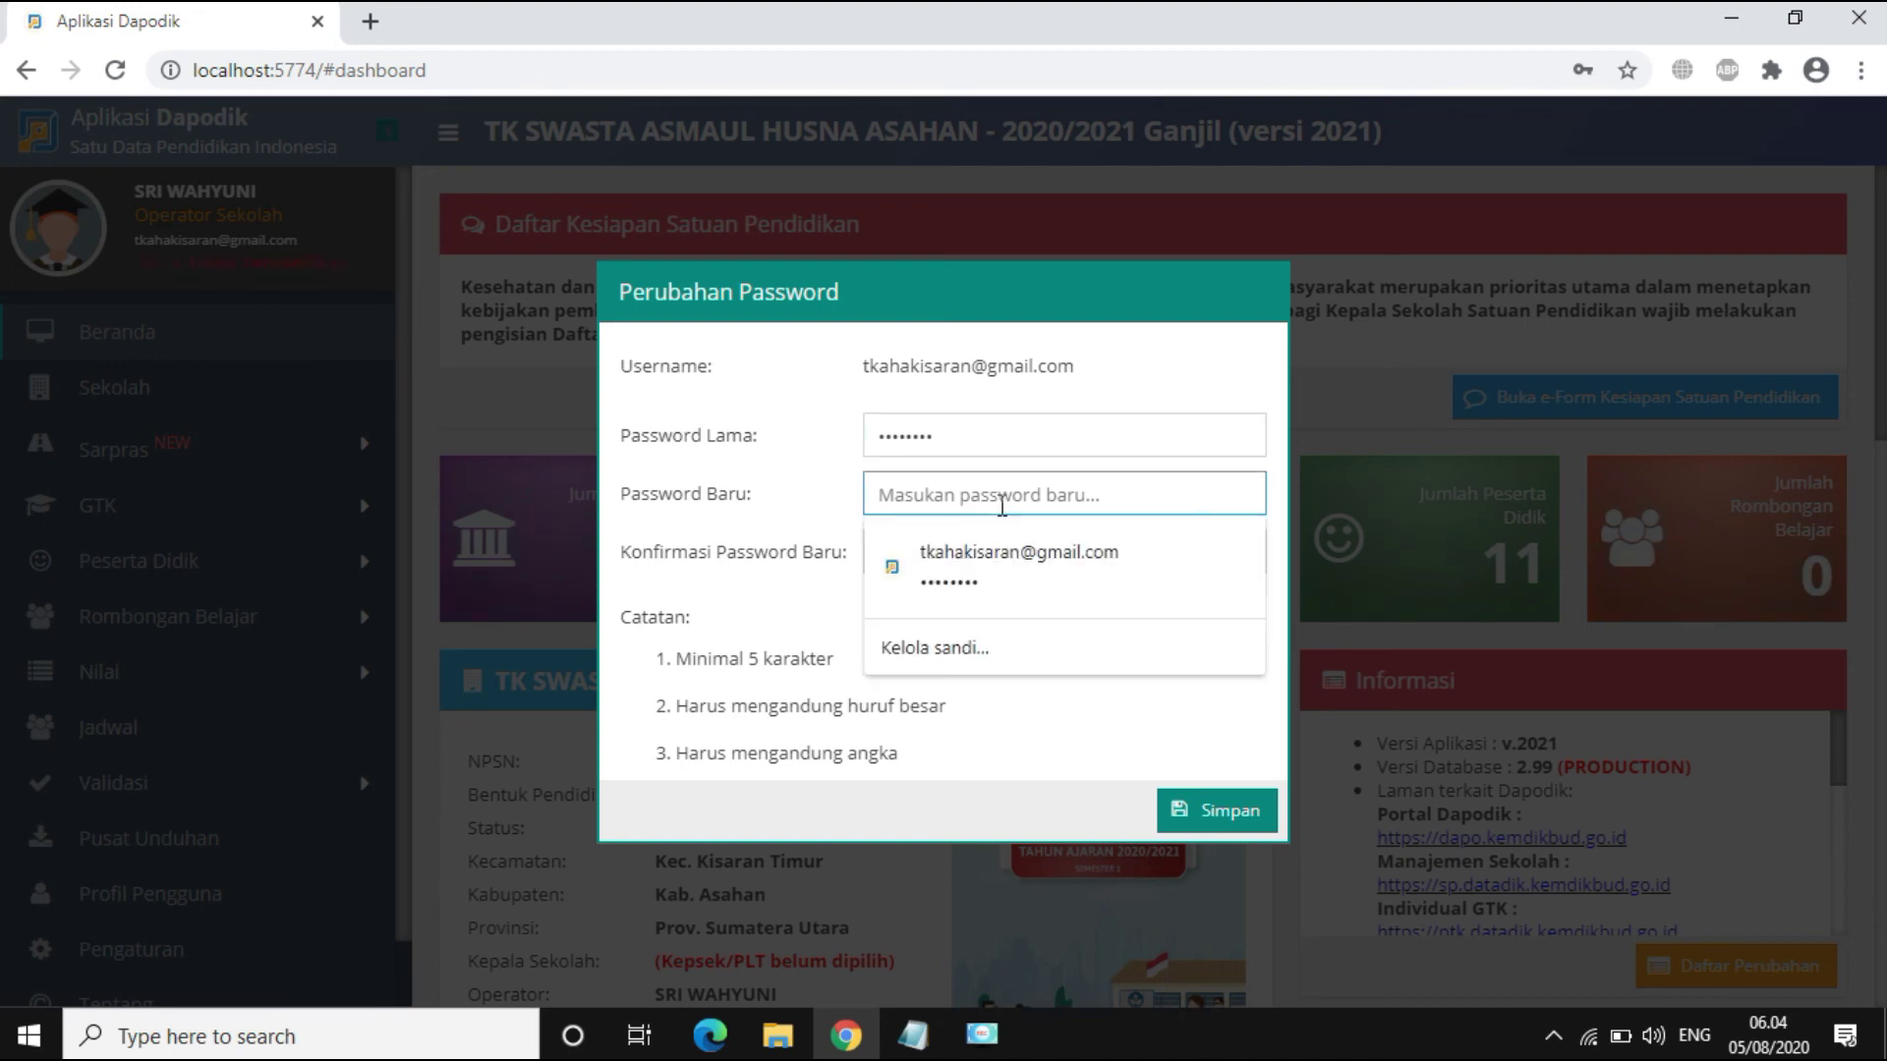
type("1234")
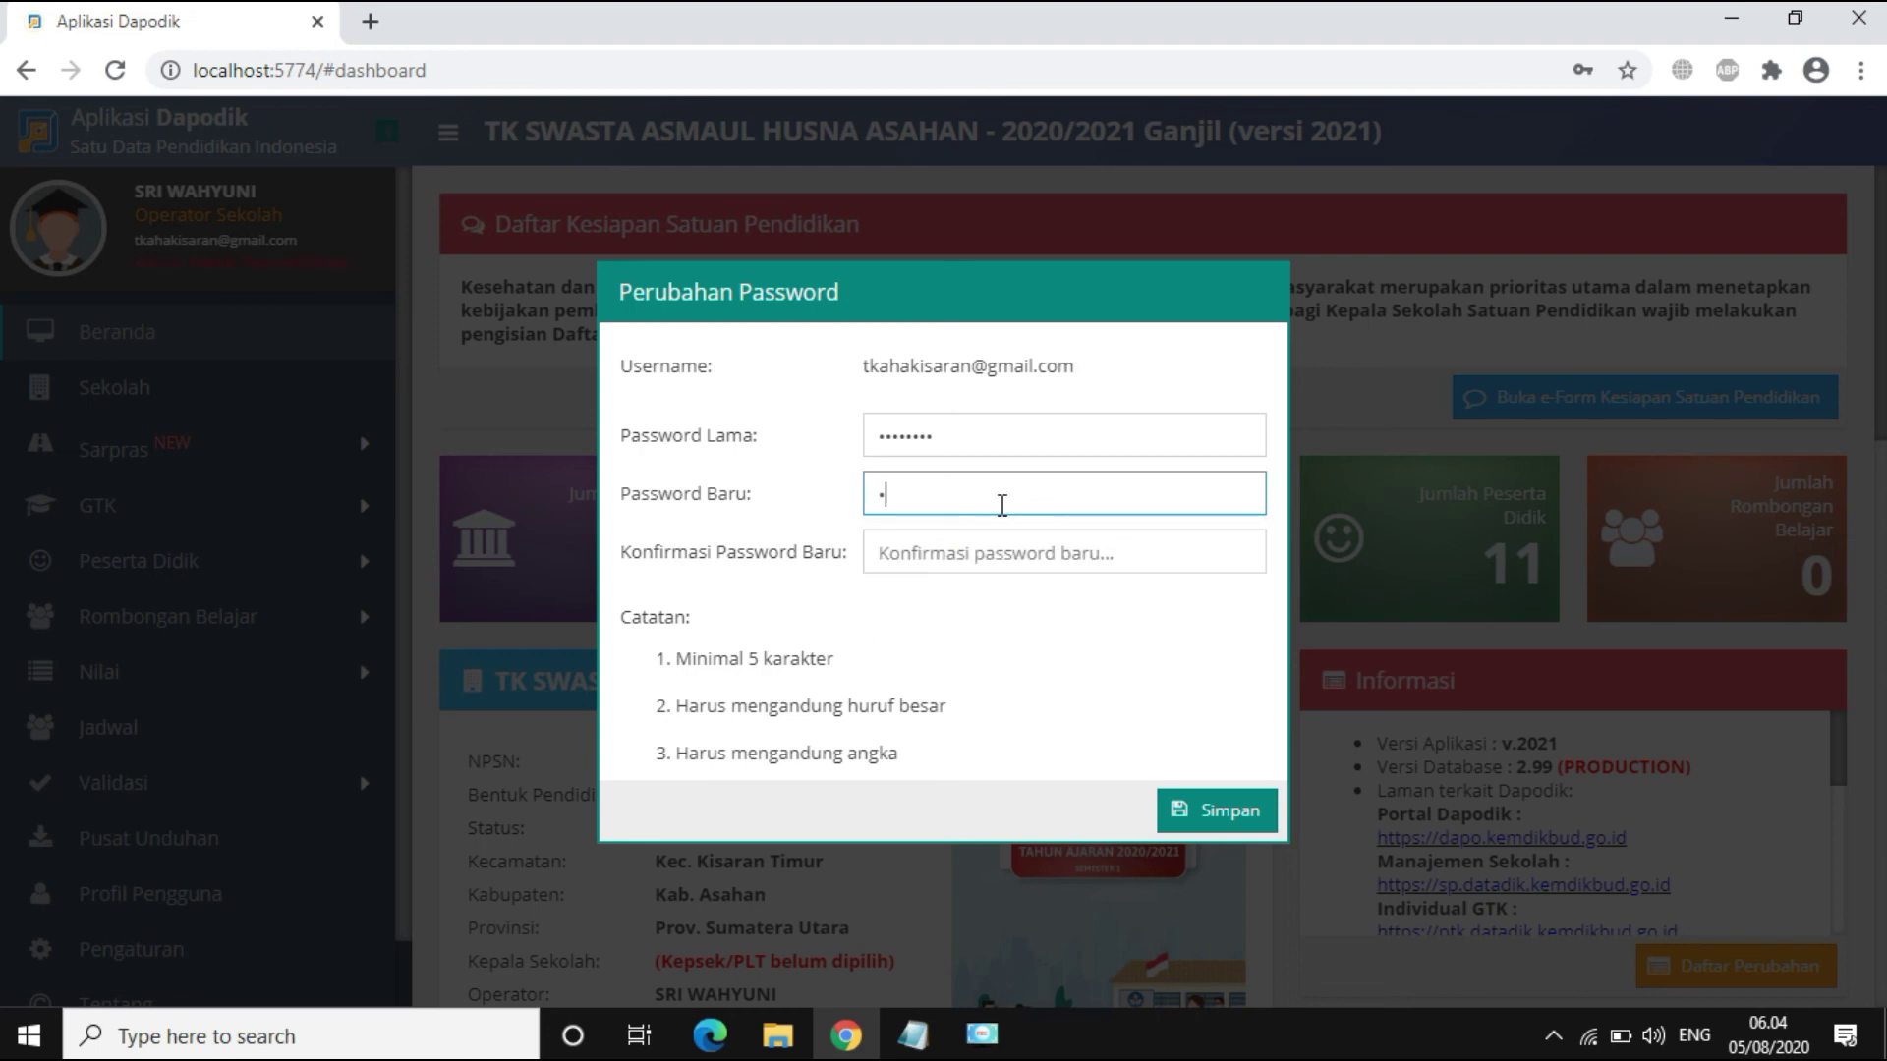
type("5678")
left_click(970, 541)
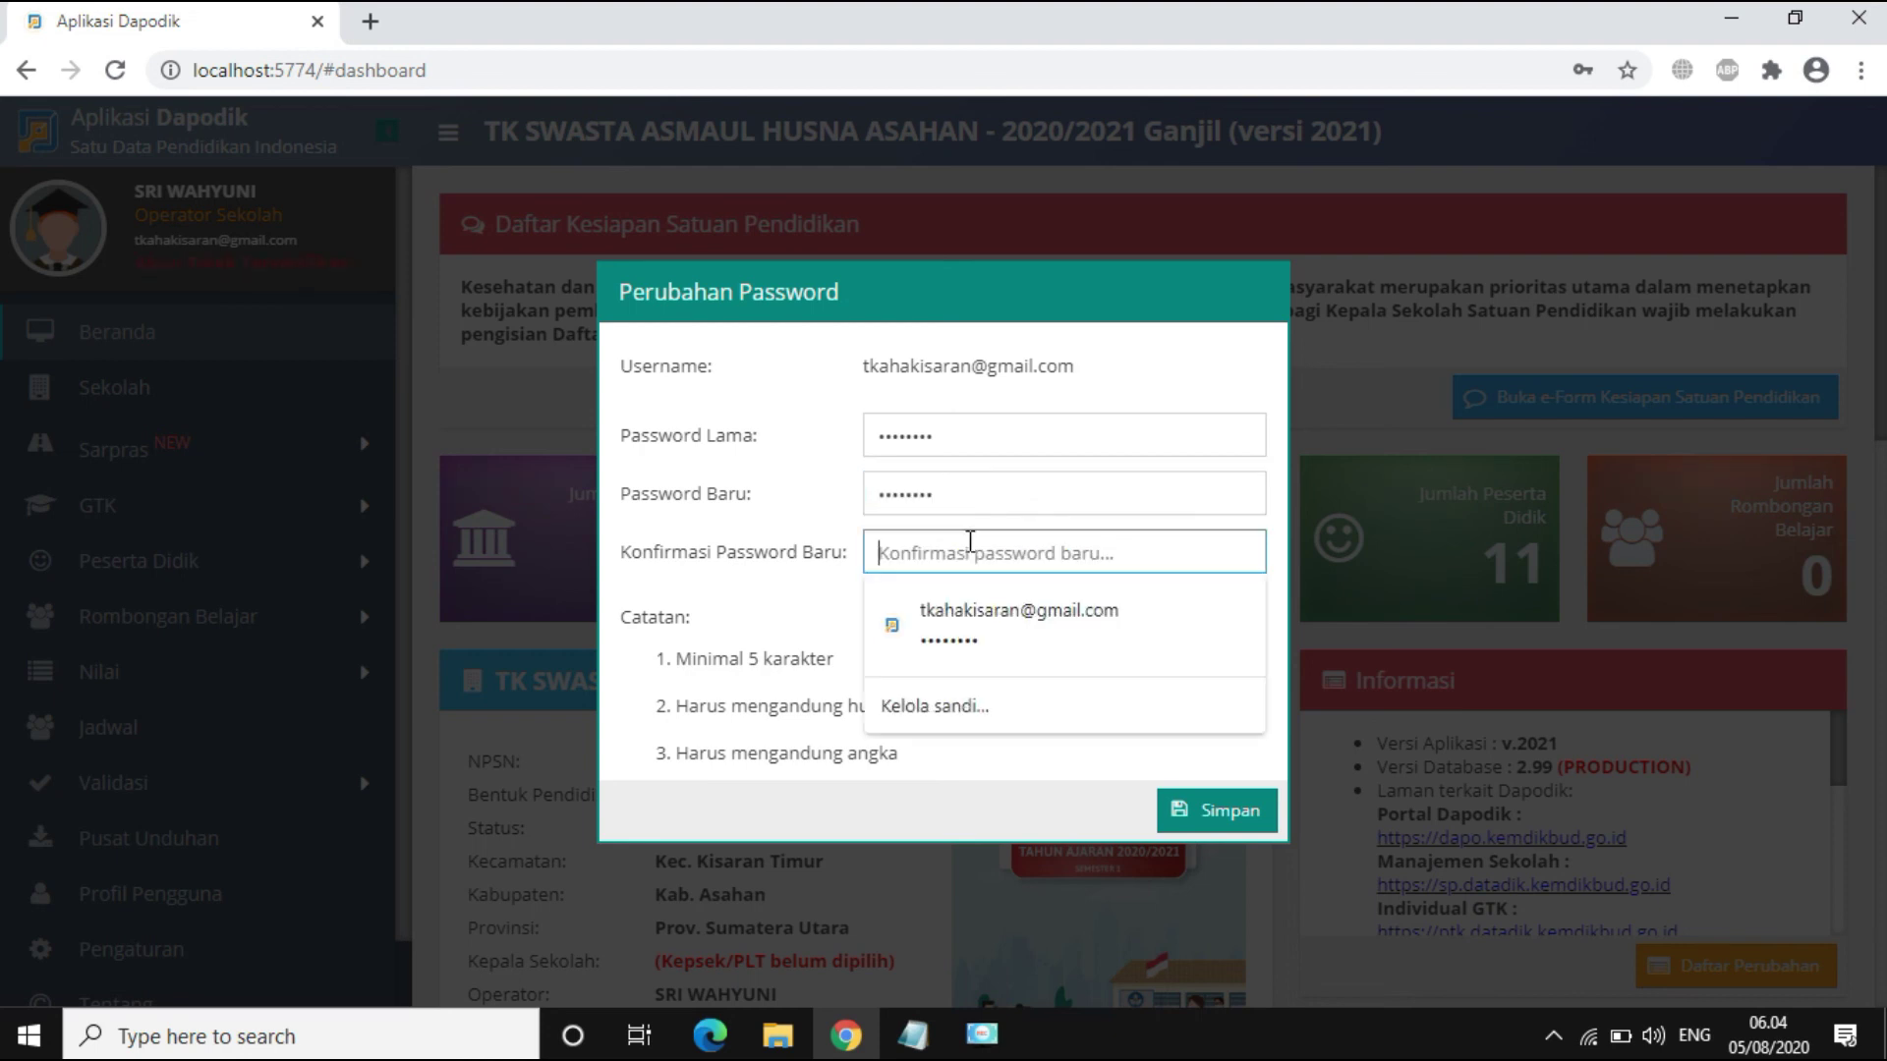
type("1234")
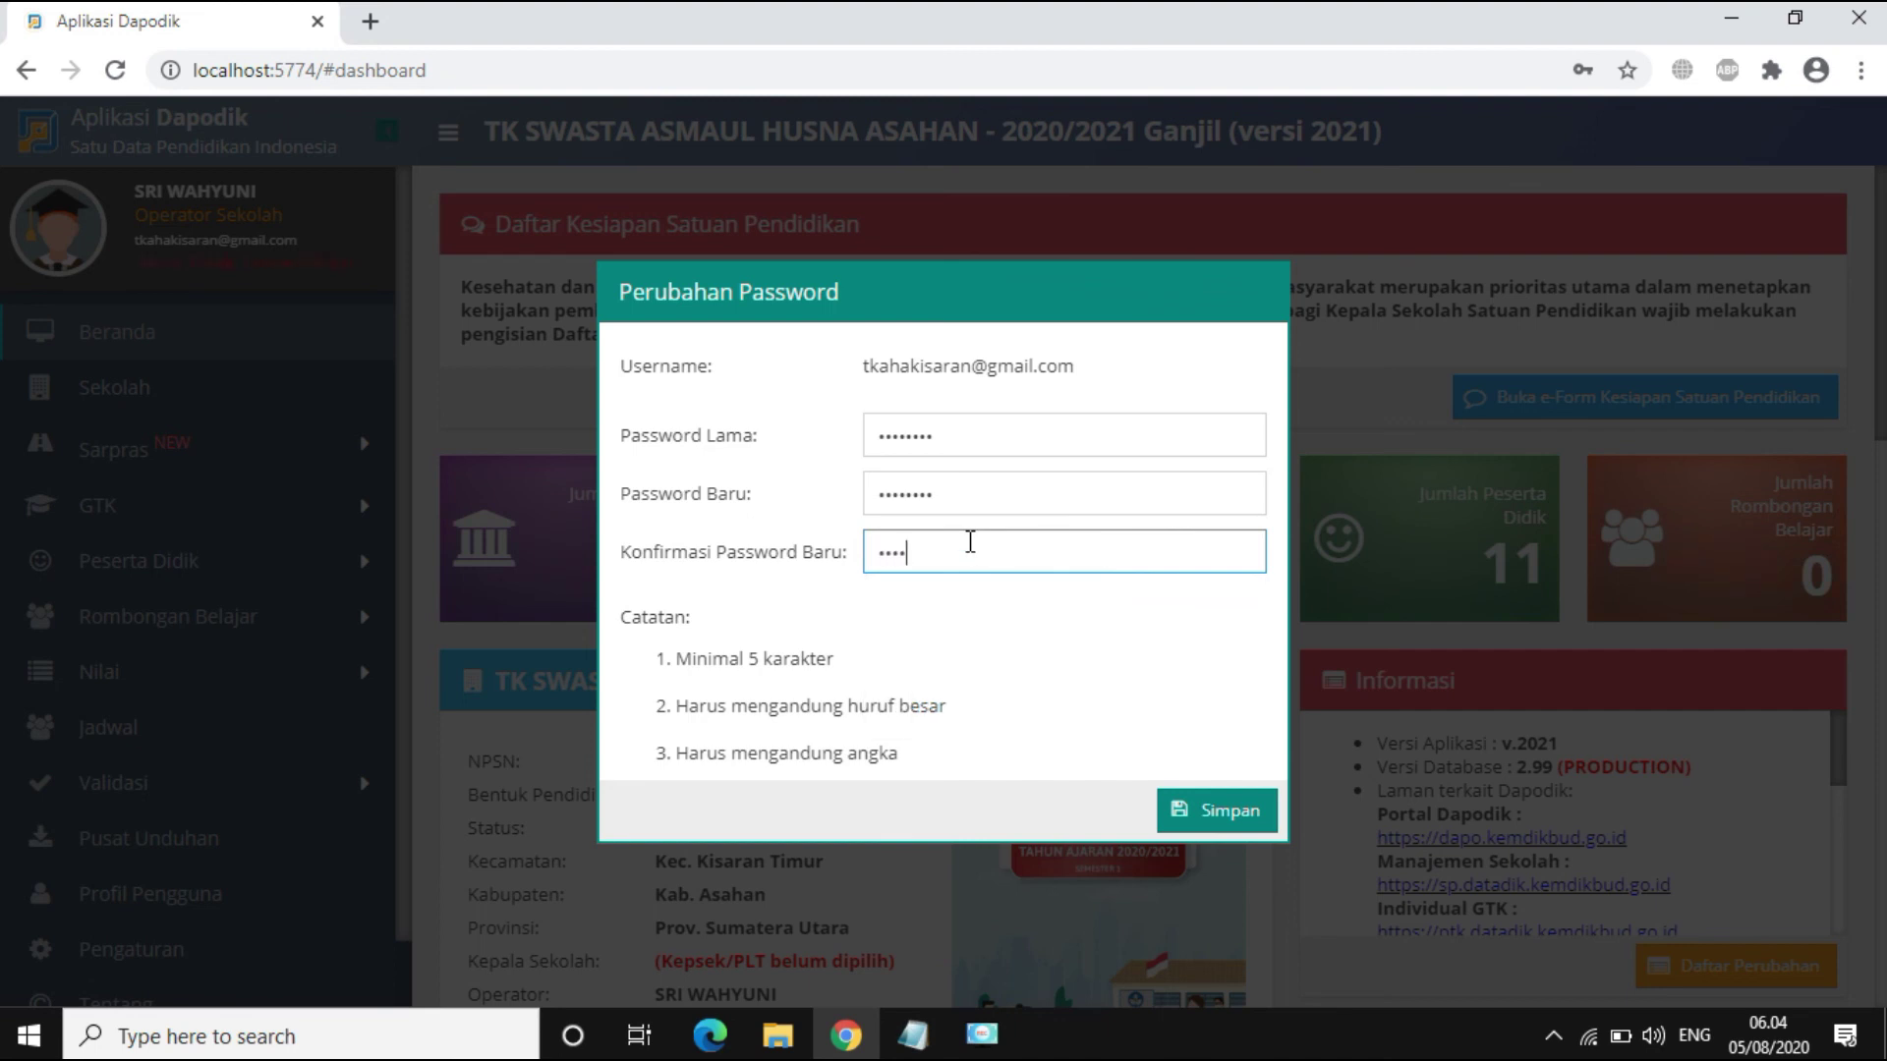
type("5678")
left_click(1223, 823)
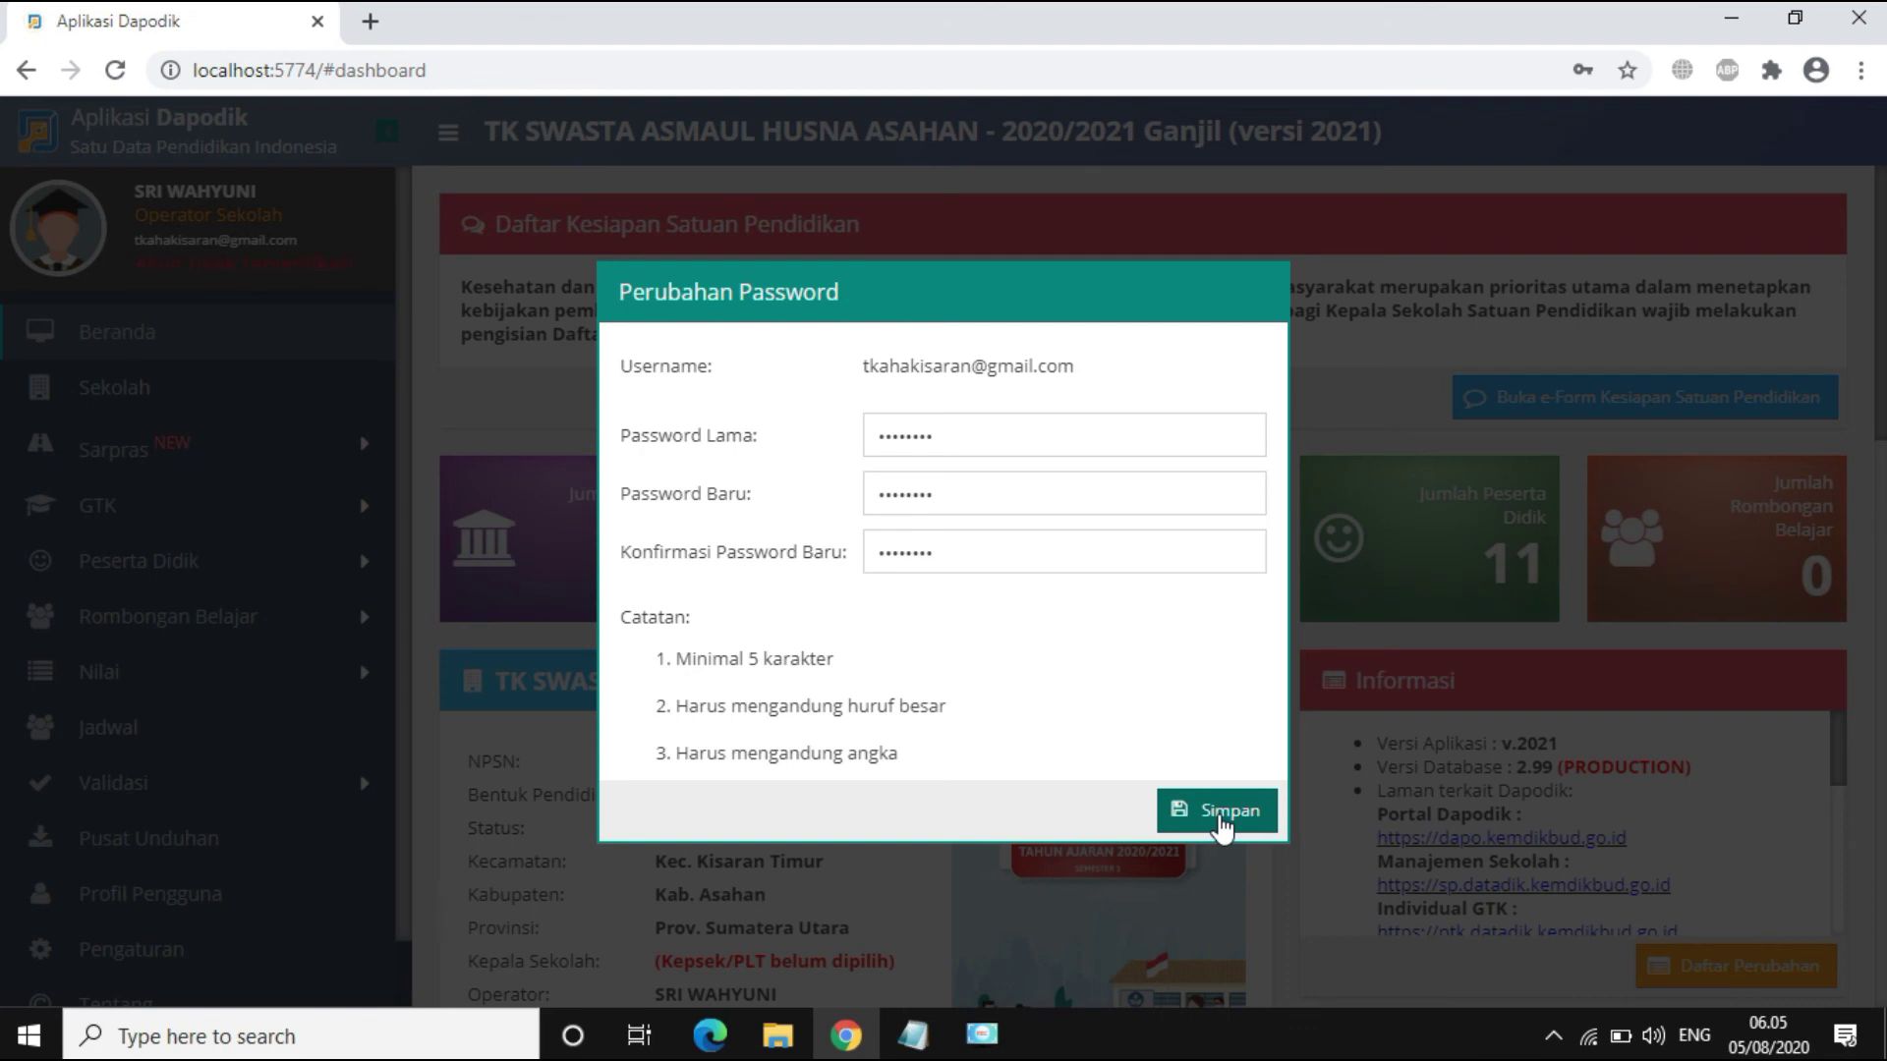
left_click(1224, 823)
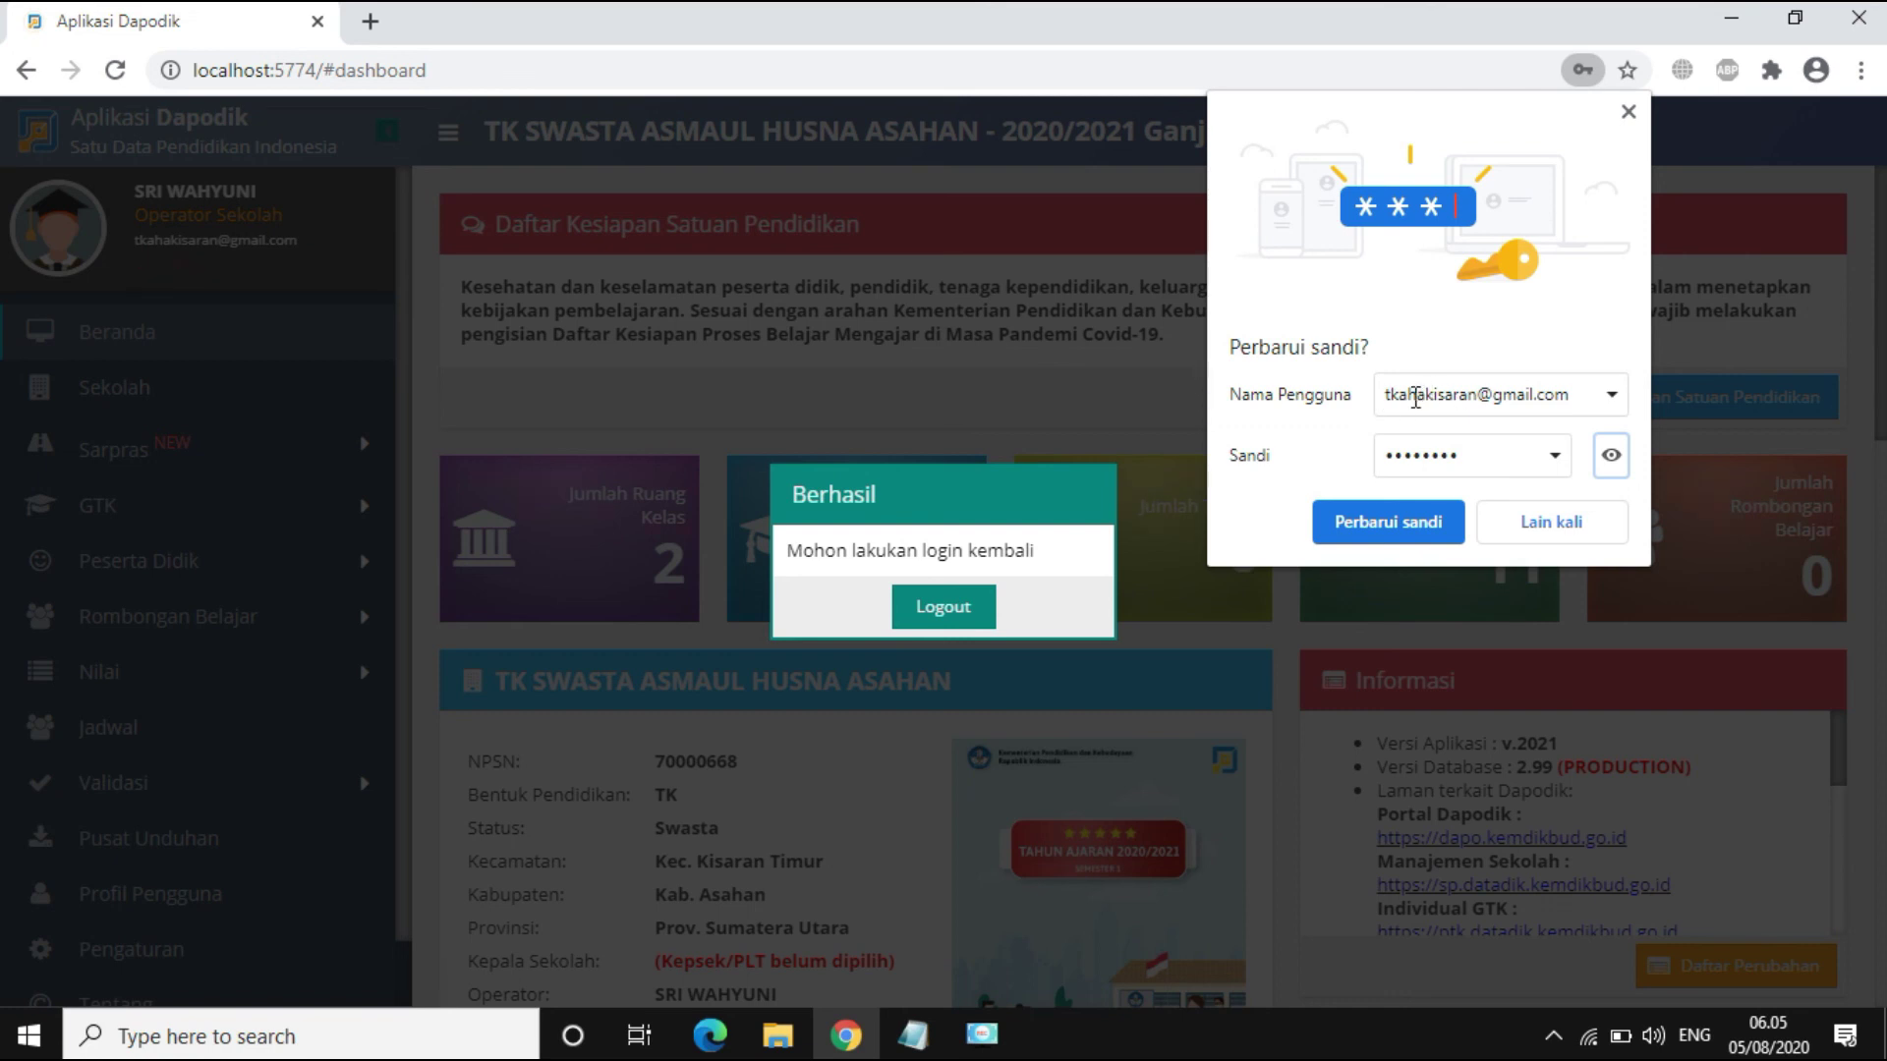
Step: Update Chrome's stored password, log out, sign back in with the saved login, and close the welcome notes
left_click(1387, 523)
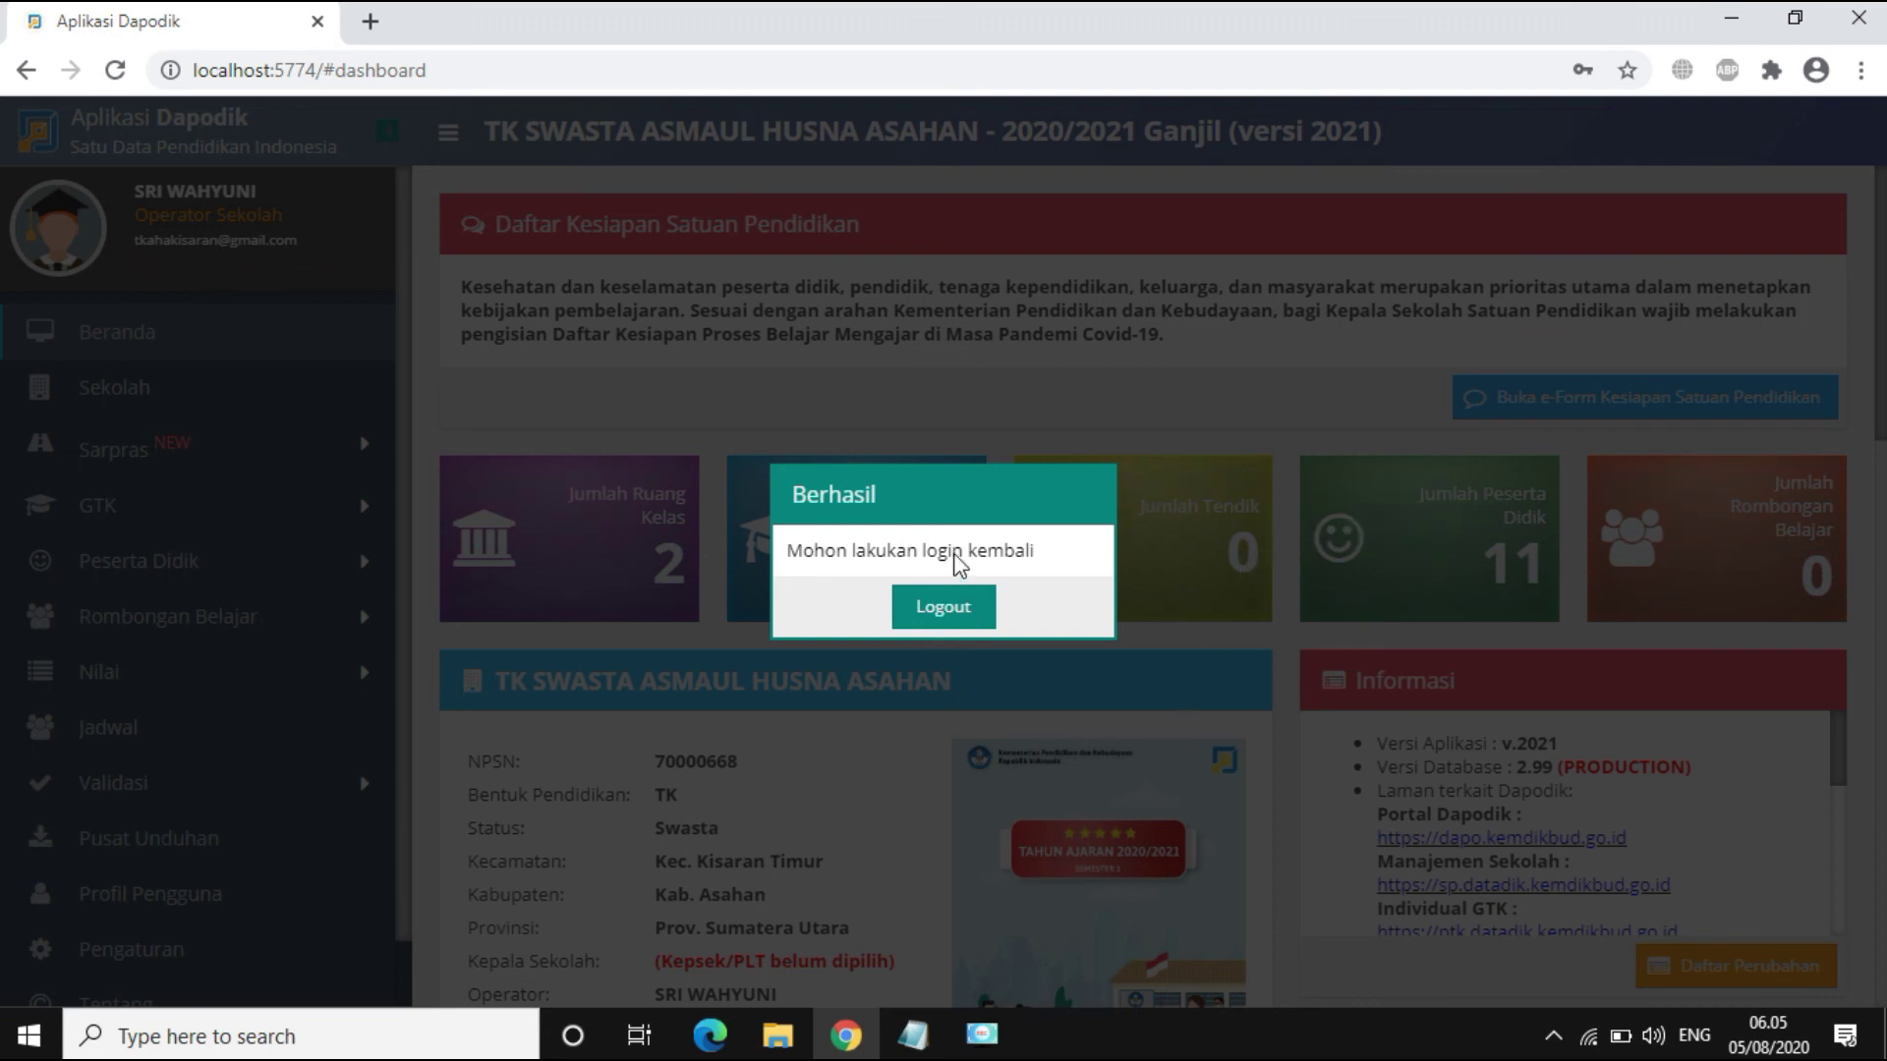
left_click(963, 619)
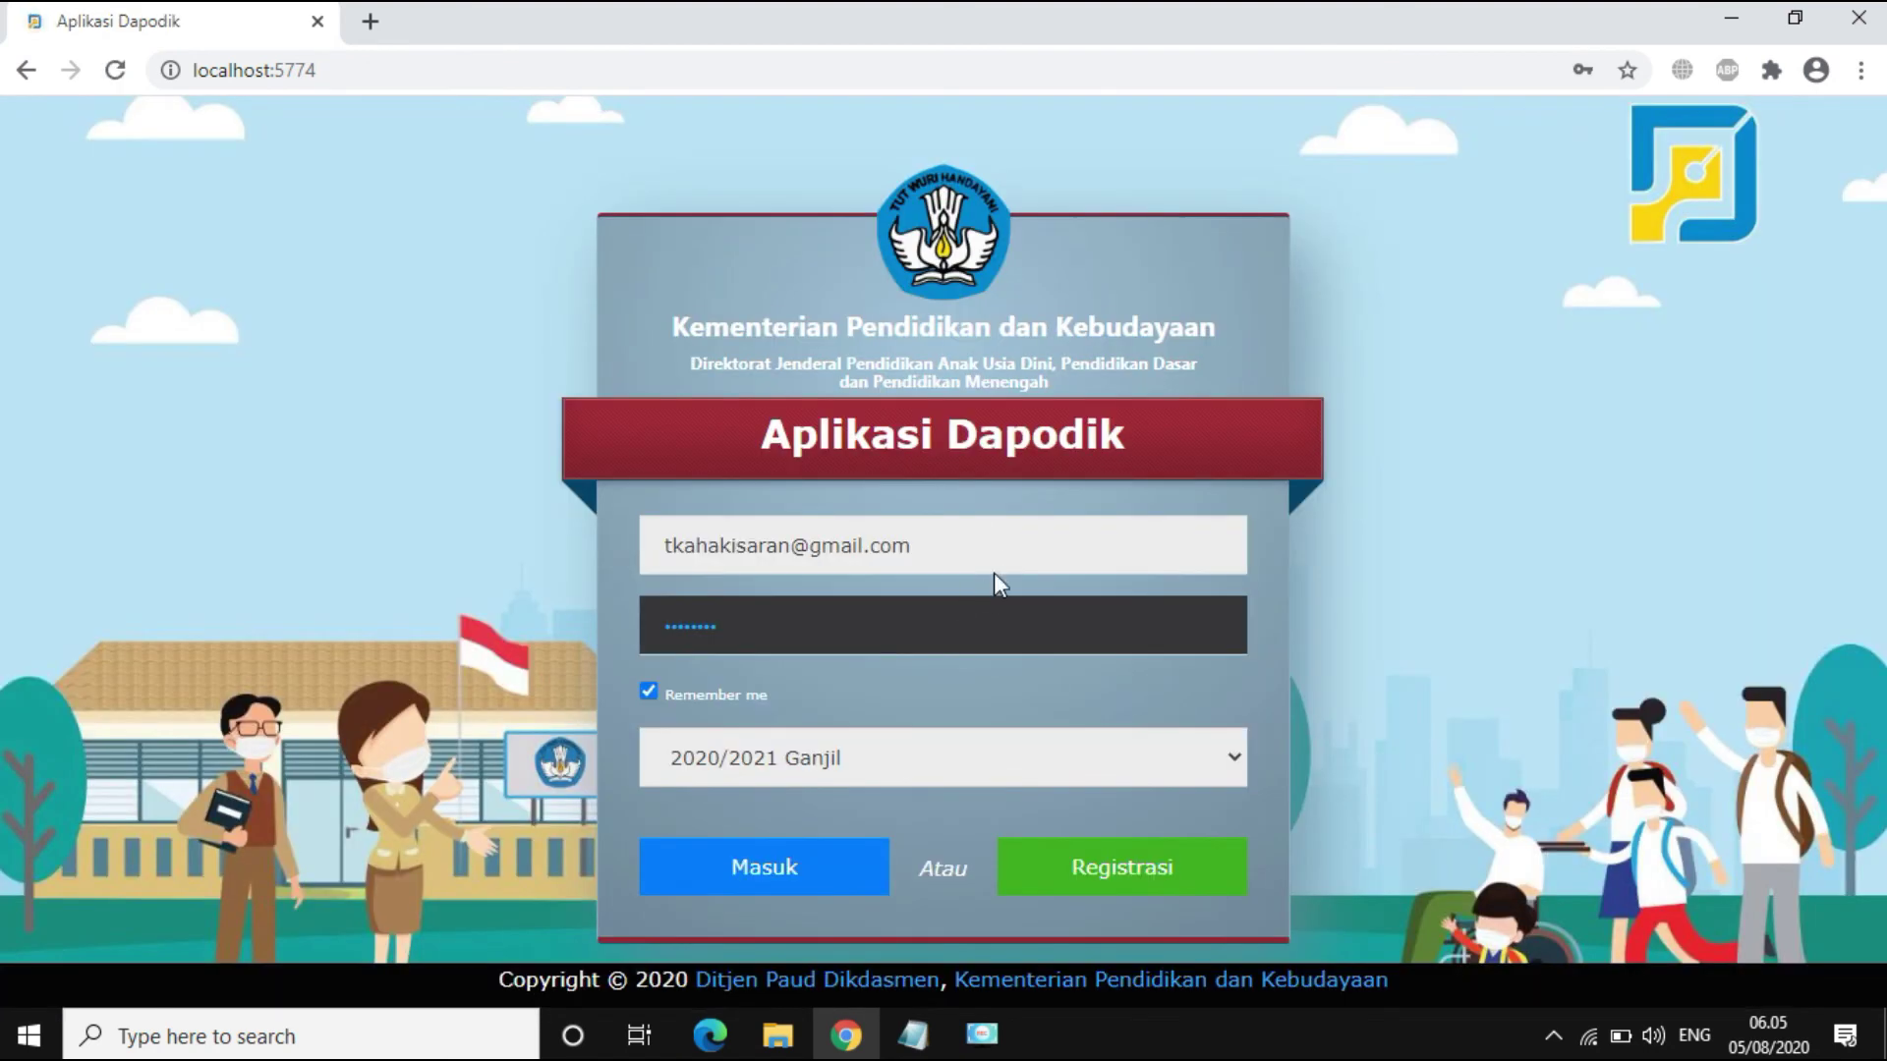
left_click(1084, 539)
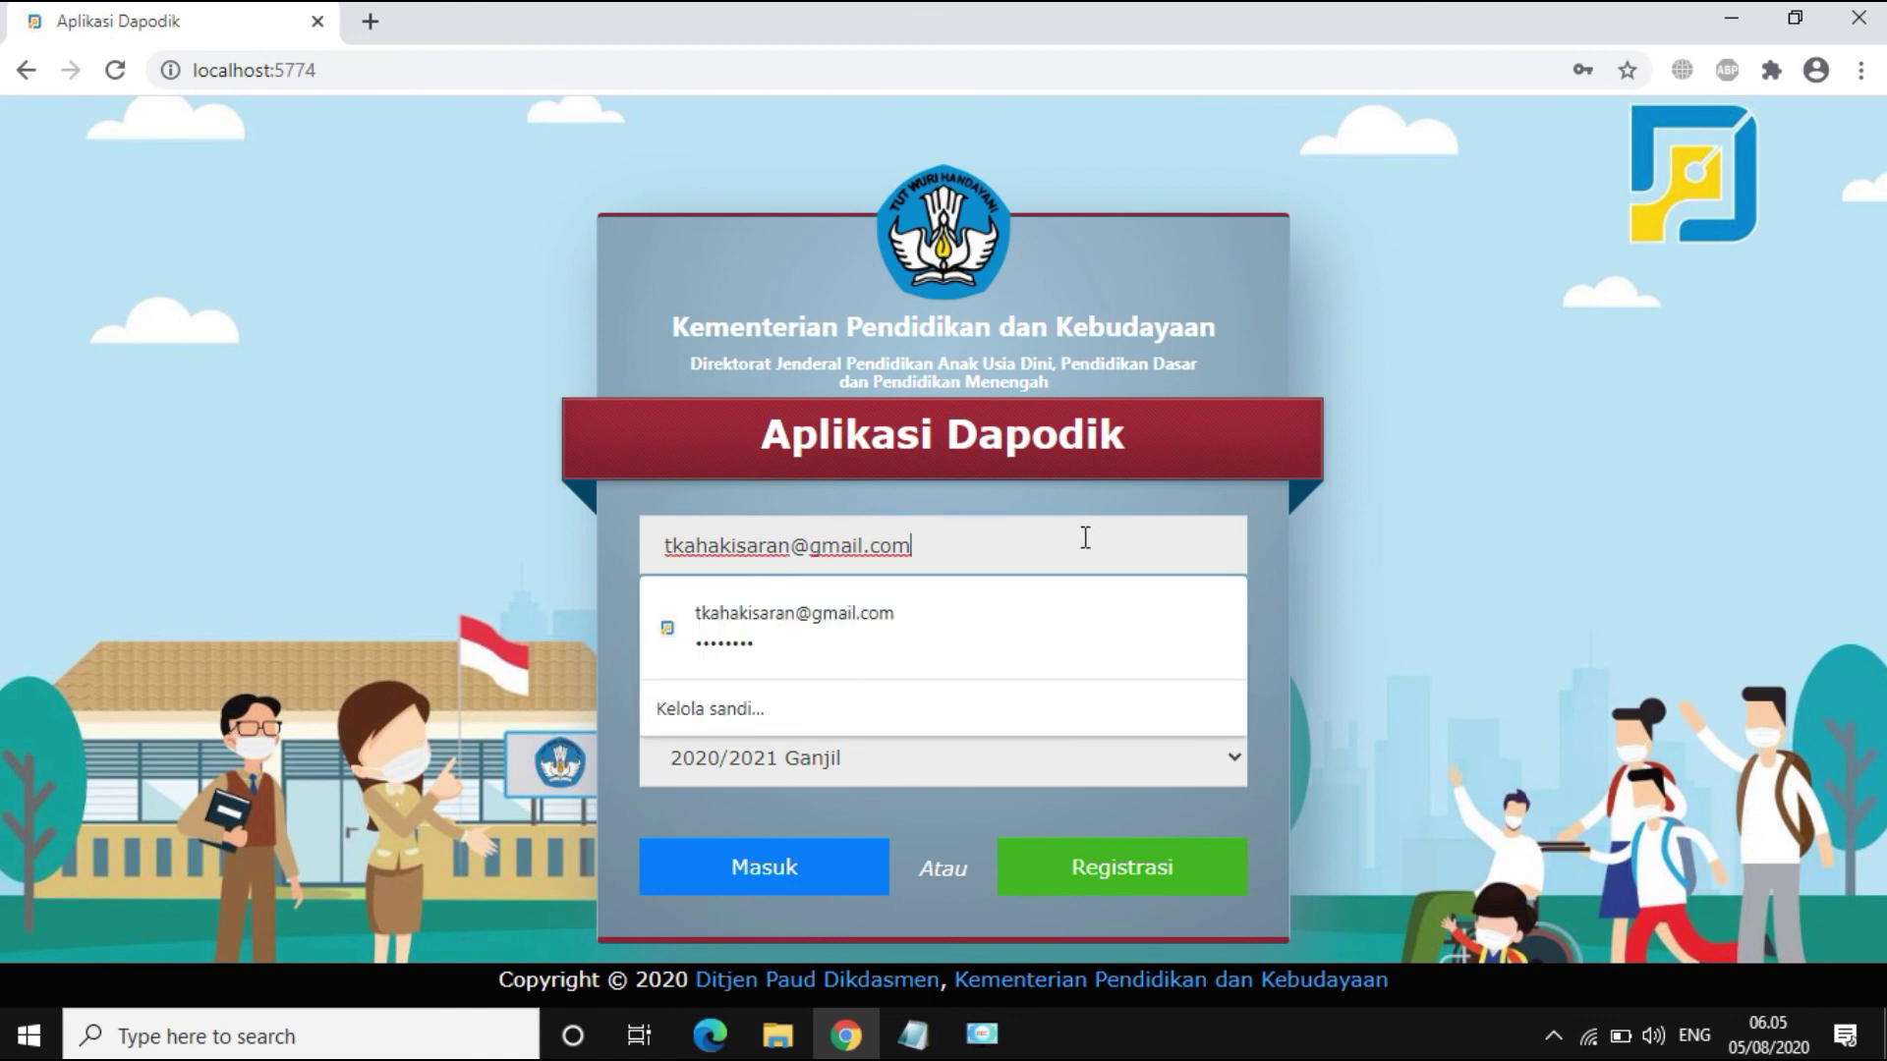
left_click(989, 632)
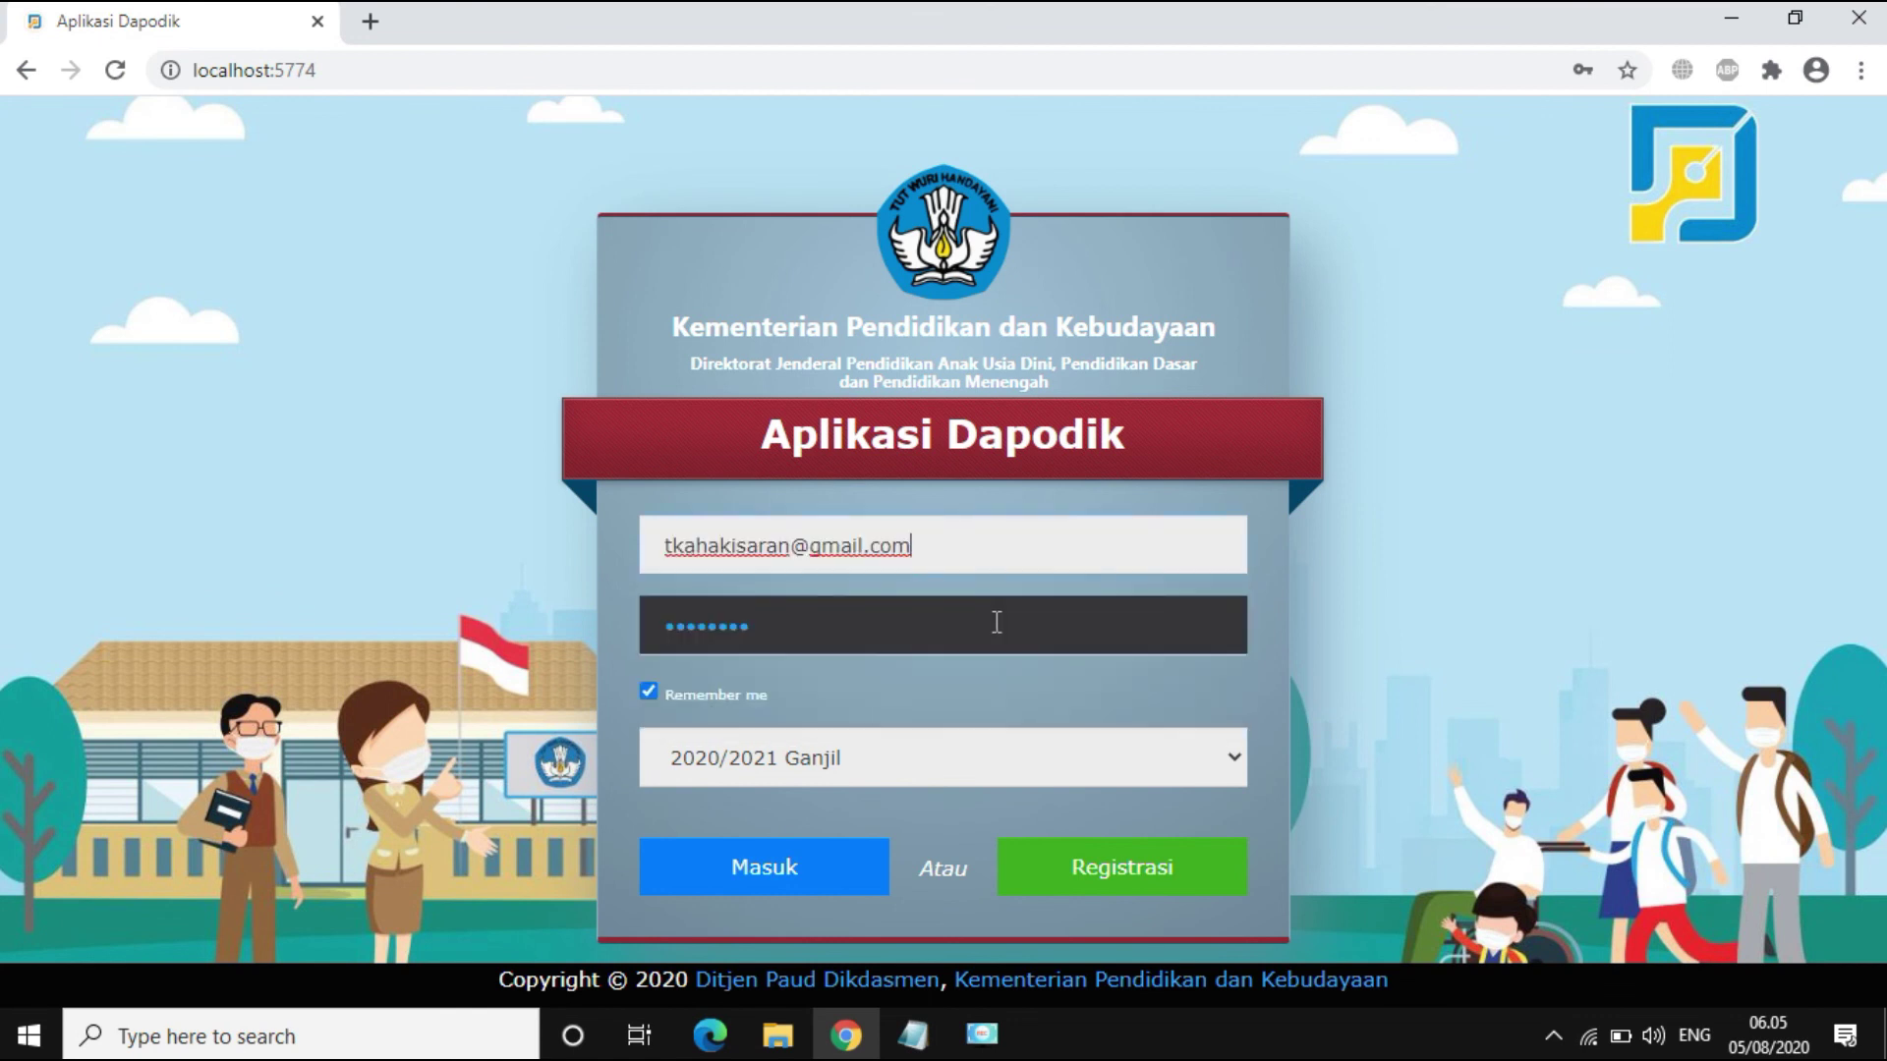
left_click(811, 872)
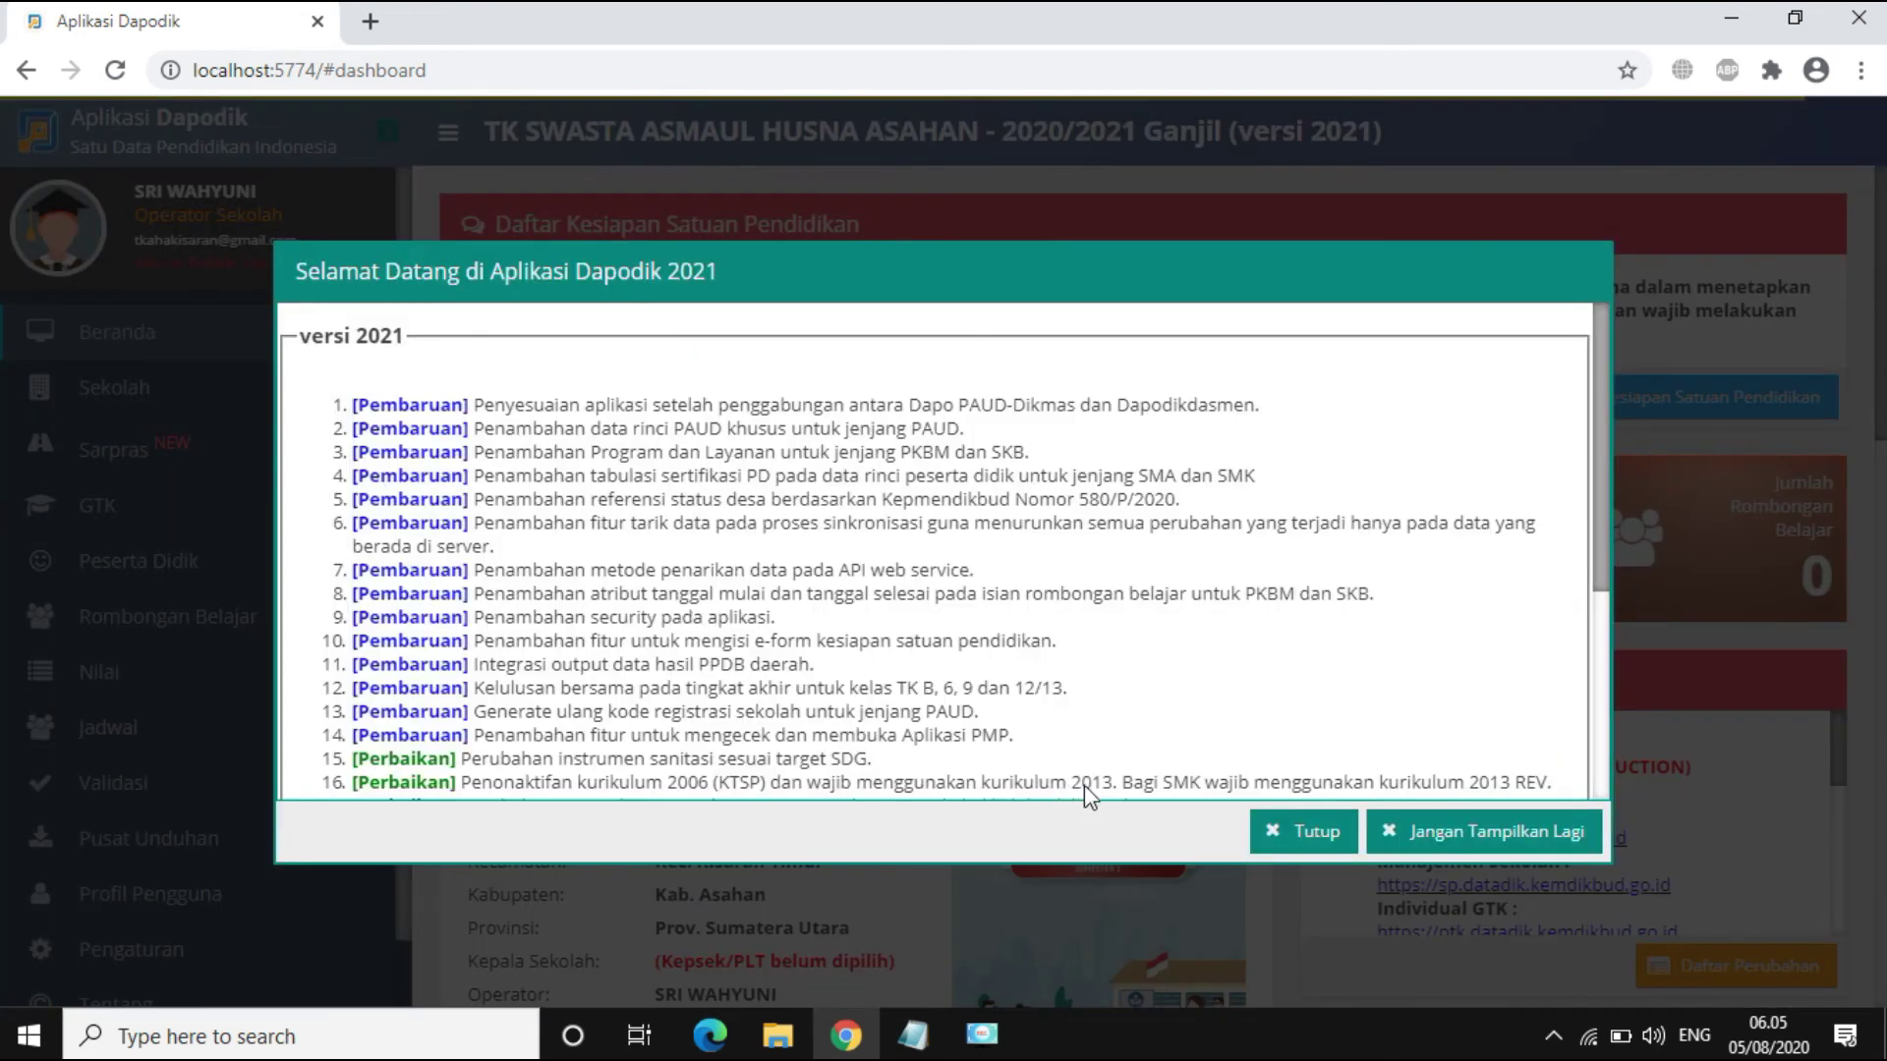
left_click(1293, 847)
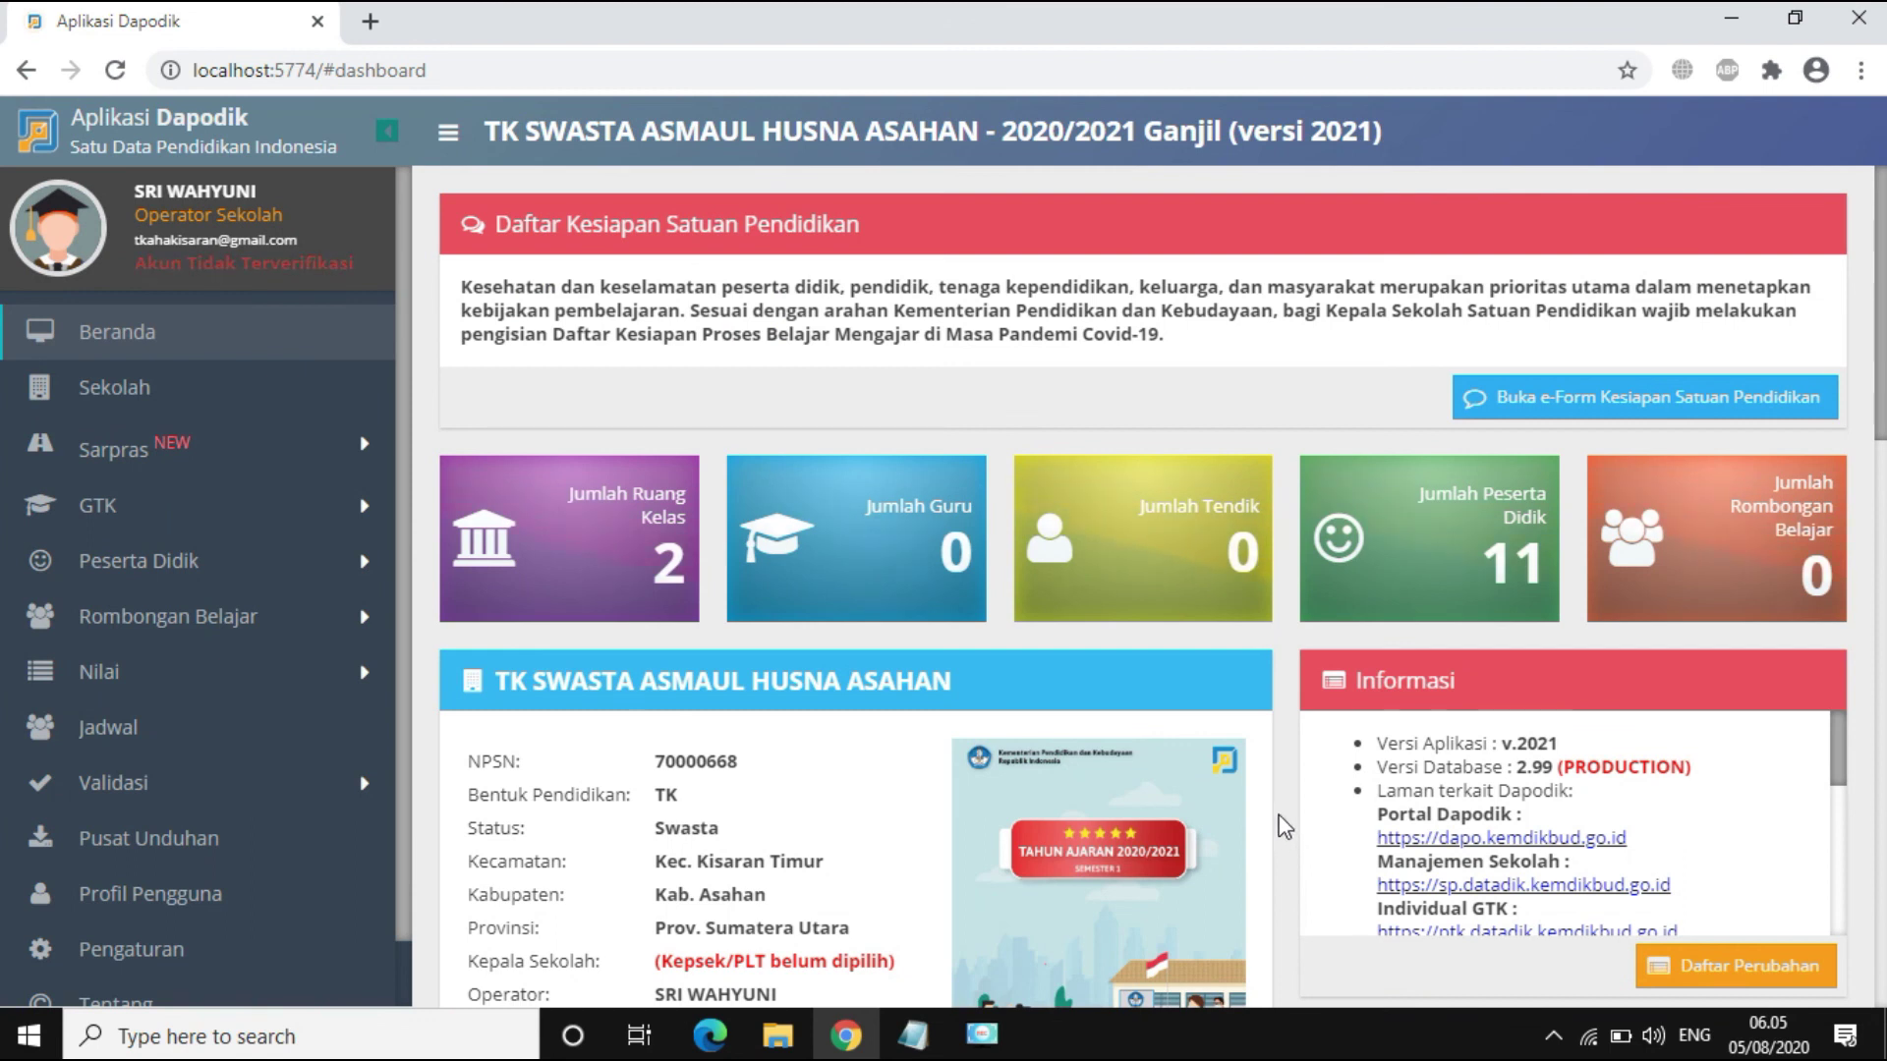